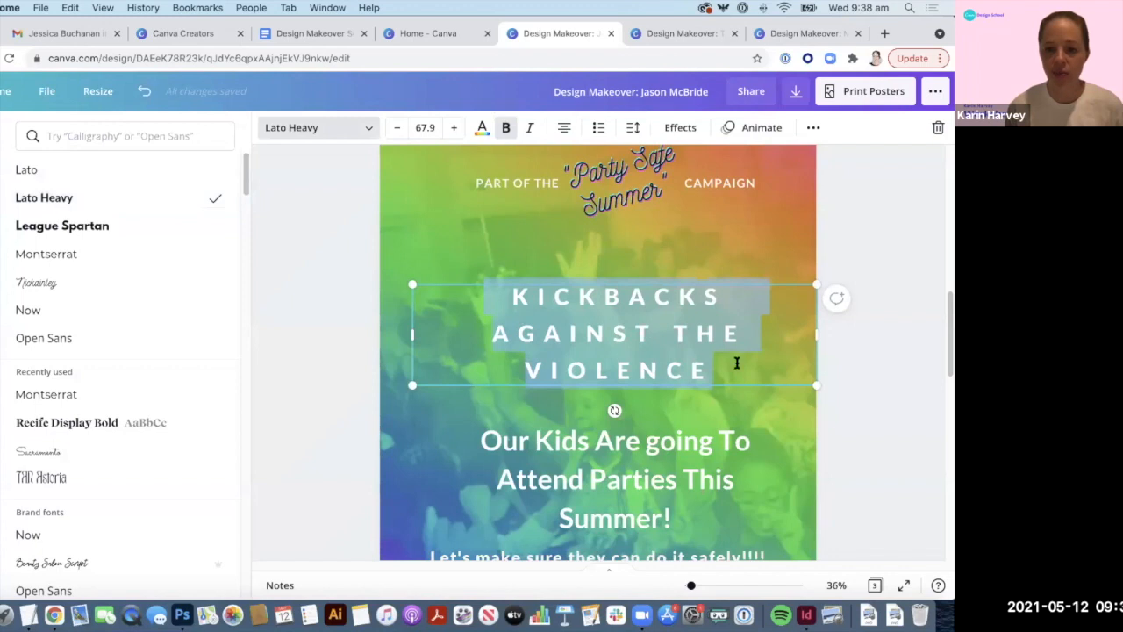
Step: Increase the font size of the "KICKBACKS AGAINST THE VIOLENCE" heading to 88.9
{"action": "left_click_drag", "start_coordinate": [735, 363], "coordinate": [506, 302]}
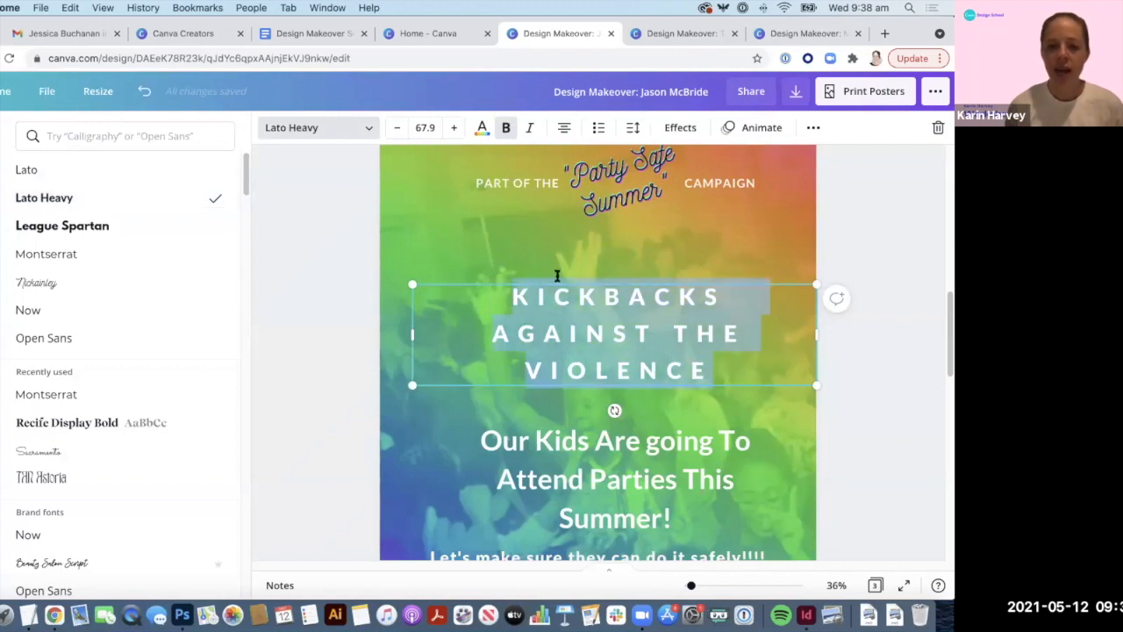
{"action": "left_click", "coordinate": [457, 128]}
{"action": "left_click", "coordinate": [456, 128]}
{"action": "double_click", "coordinate": [457, 128]}
{"action": "double_click", "coordinate": [456, 128]}
{"action": "double_click", "coordinate": [456, 128]}
{"action": "double_click", "coordinate": [456, 128]}
{"action": "double_click", "coordinate": [456, 128]}
{"action": "left_click", "coordinate": [456, 128]}
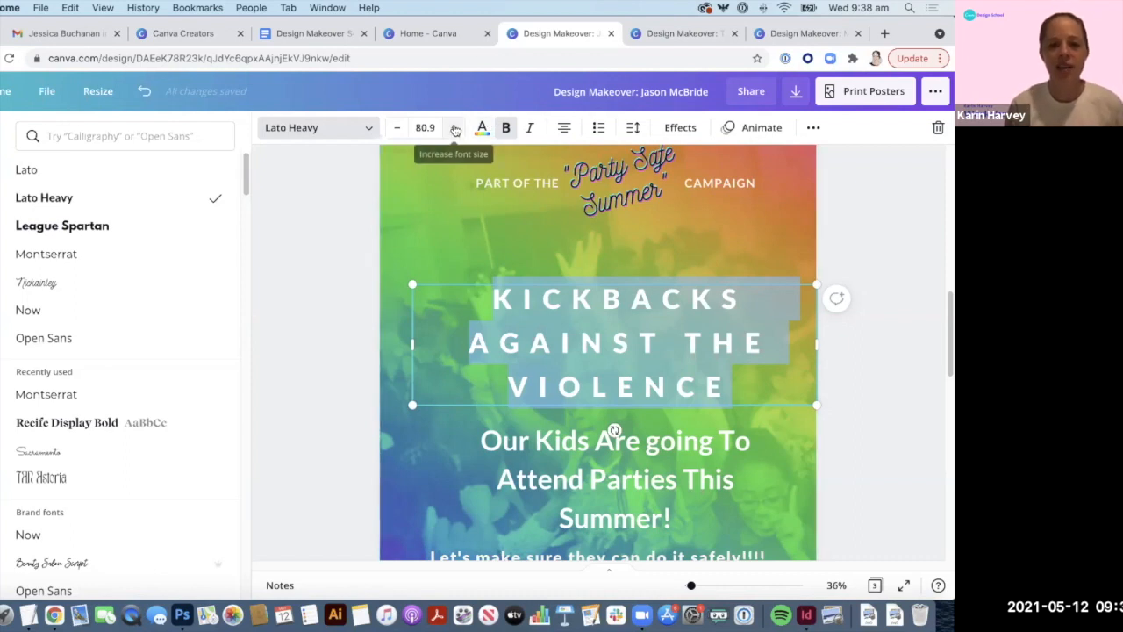
{"action": "left_click", "coordinate": [454, 128]}
{"action": "left_click", "coordinate": [455, 128]}
{"action": "left_click", "coordinate": [455, 128]}
{"action": "left_click", "coordinate": [455, 128]}
{"action": "left_click", "coordinate": [454, 128]}
{"action": "left_click", "coordinate": [454, 128]}
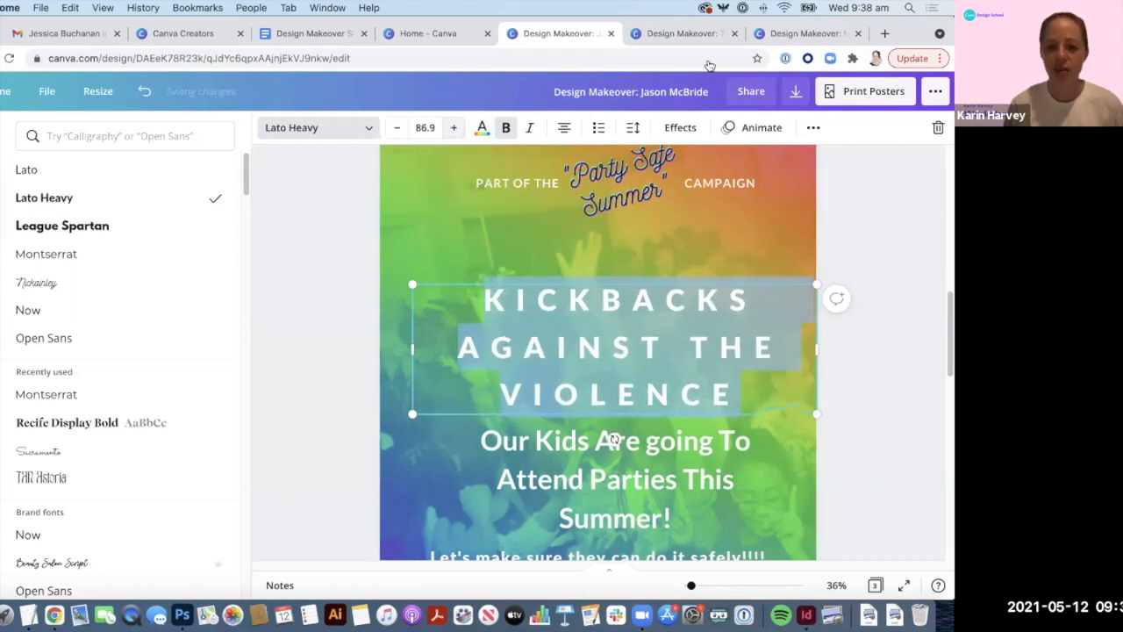
Step: Tighten the heading's letter spacing to 54 and its line spacing to 1.13
{"action": "left_click", "coordinate": [638, 131]}
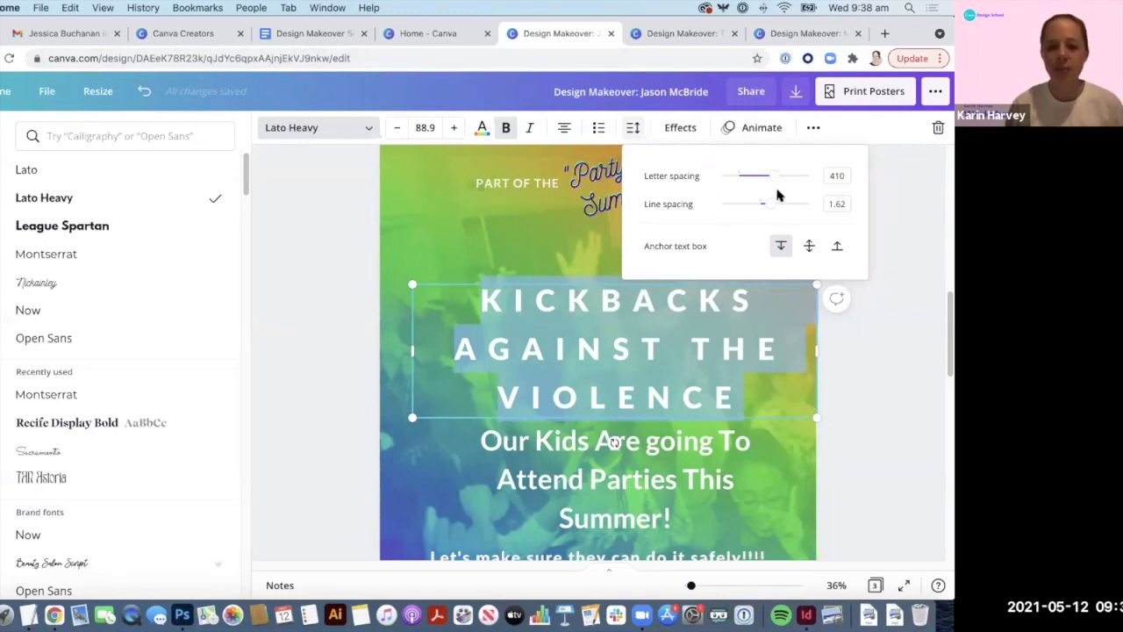
{"action": "left_click_drag", "start_coordinate": [775, 178], "coordinate": [753, 183]}
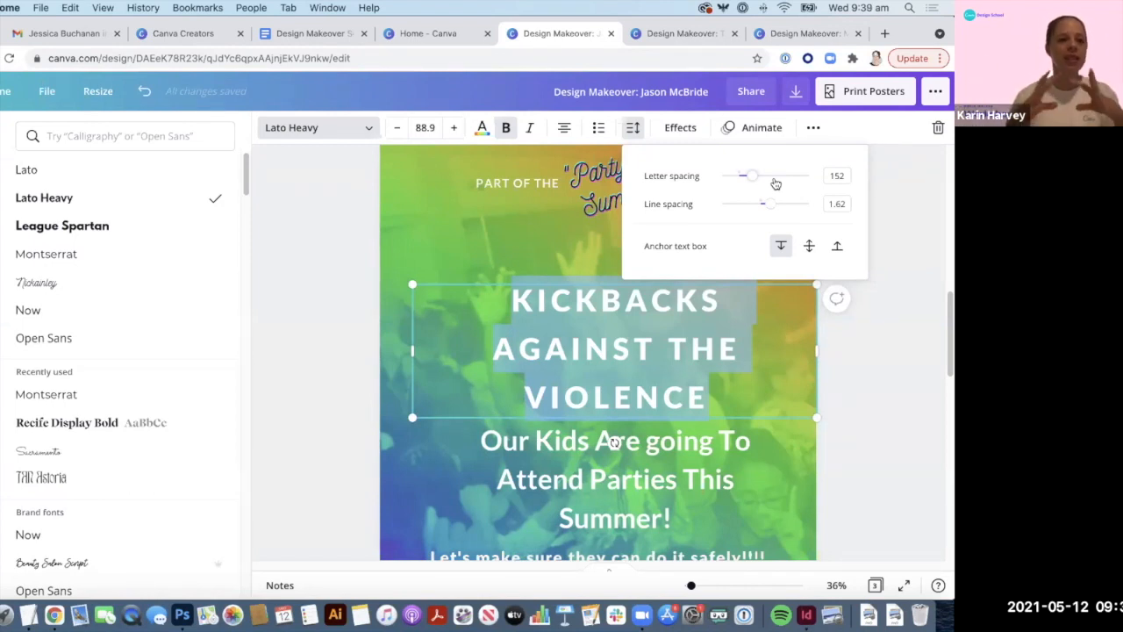
{"action": "left_click_drag", "start_coordinate": [770, 208], "coordinate": [743, 180]}
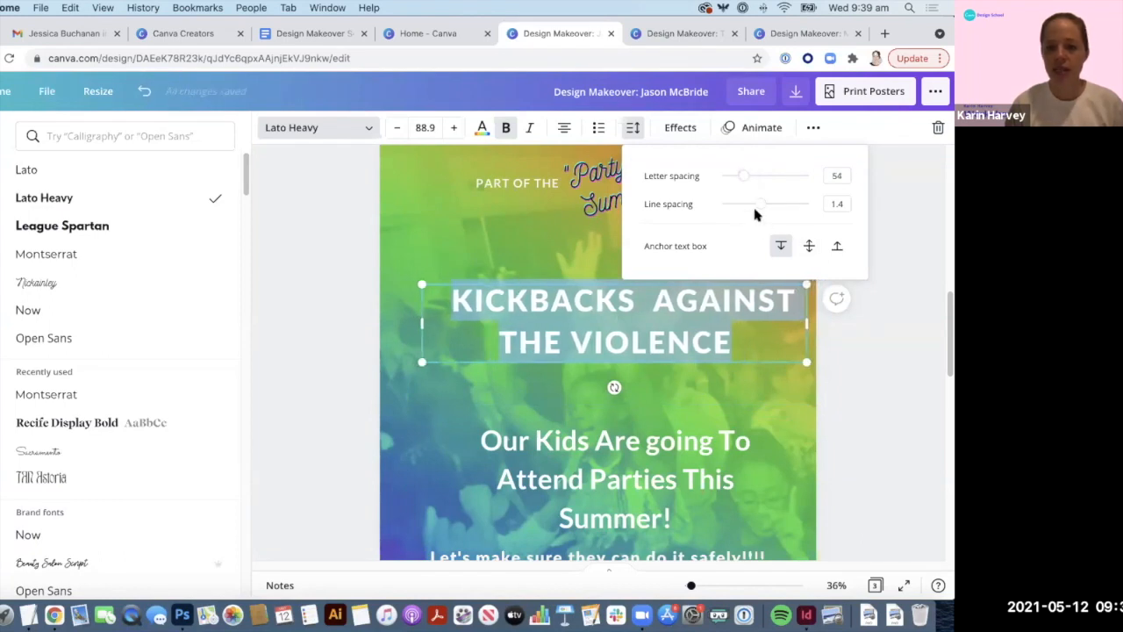
{"action": "left_click_drag", "start_coordinate": [763, 208], "coordinate": [755, 206]}
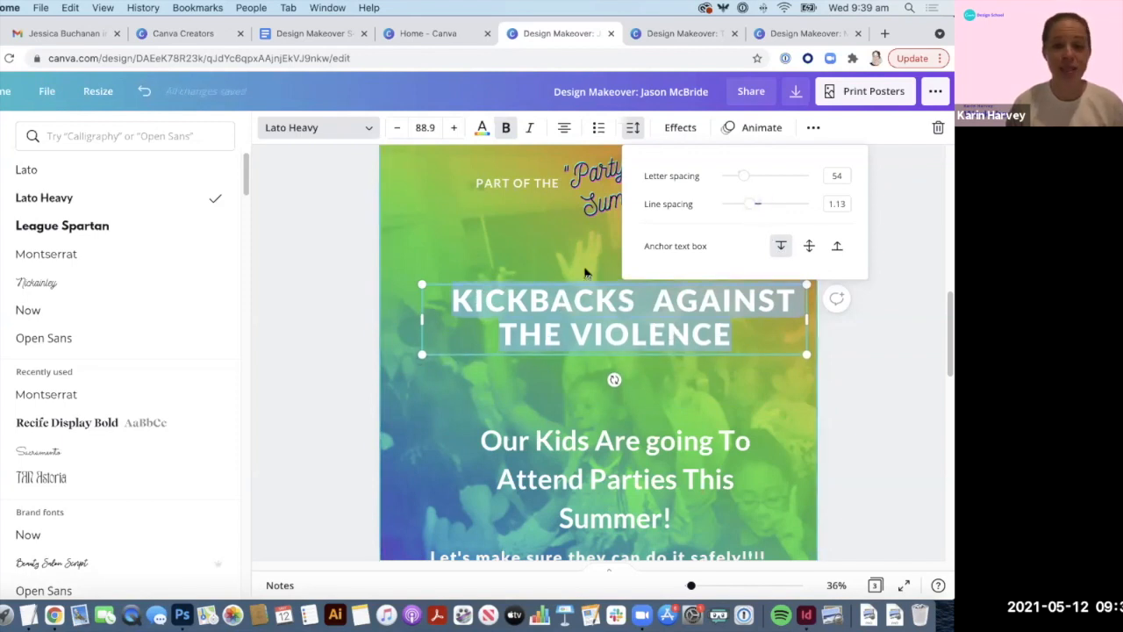
{"action": "left_click_drag", "start_coordinate": [751, 205], "coordinate": [756, 207]}
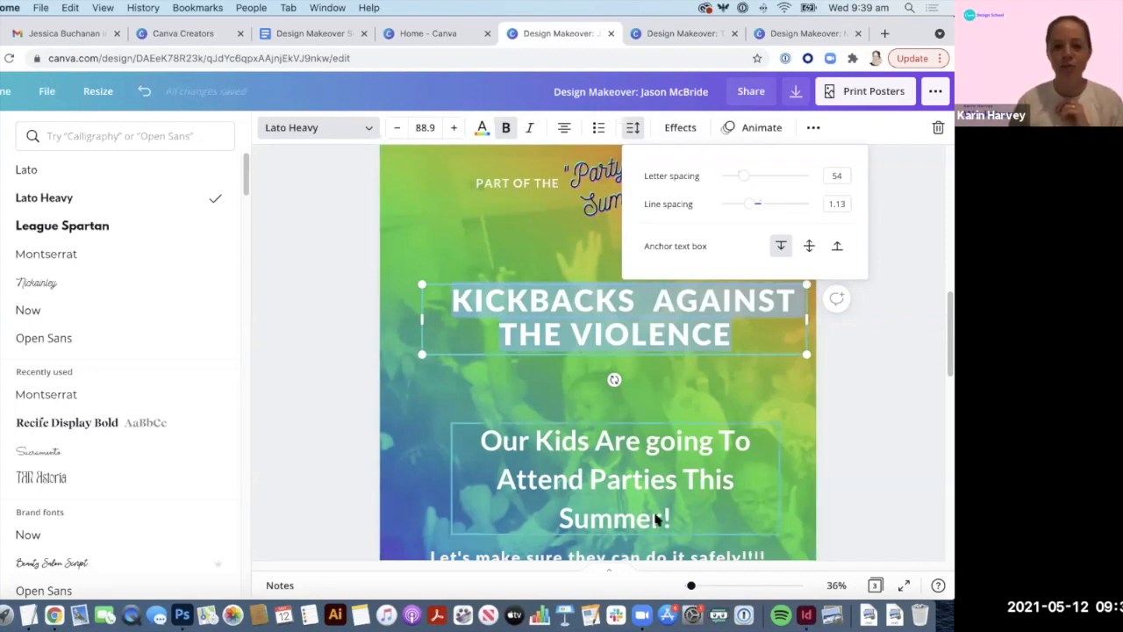
Step: Enlarge the heading to font size 130, breaking it into three lines: KICKBACKS / AGAINST THE / VIOLENCE
{"action": "scroll", "coordinate": [693, 526], "scroll_direction": "down", "scroll_amount": 2}
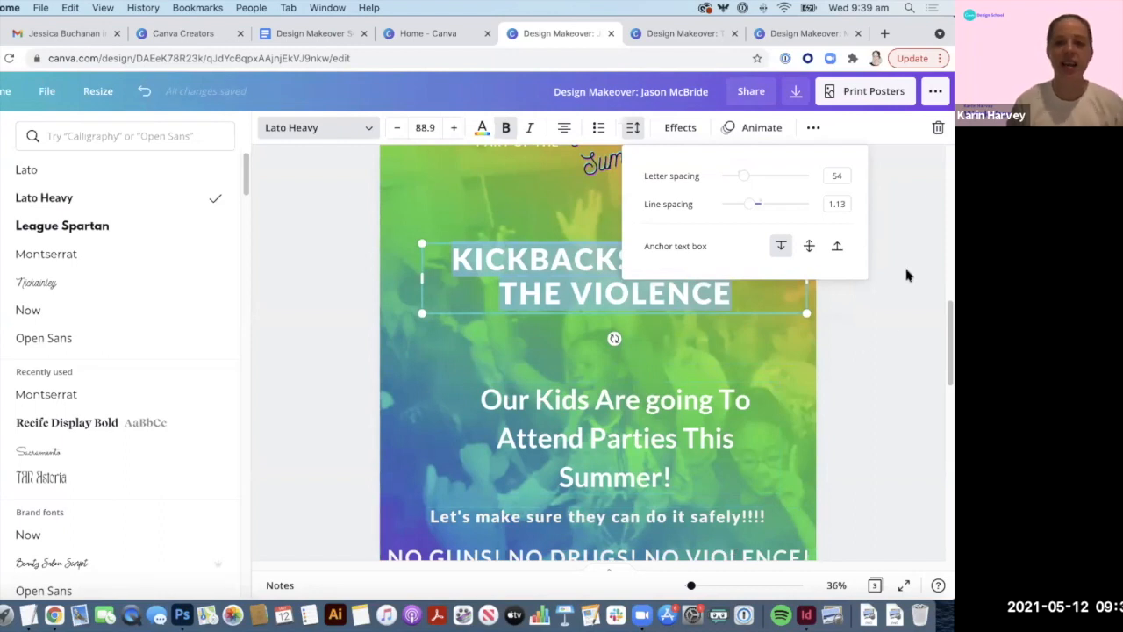
{"action": "left_click", "coordinate": [844, 404]}
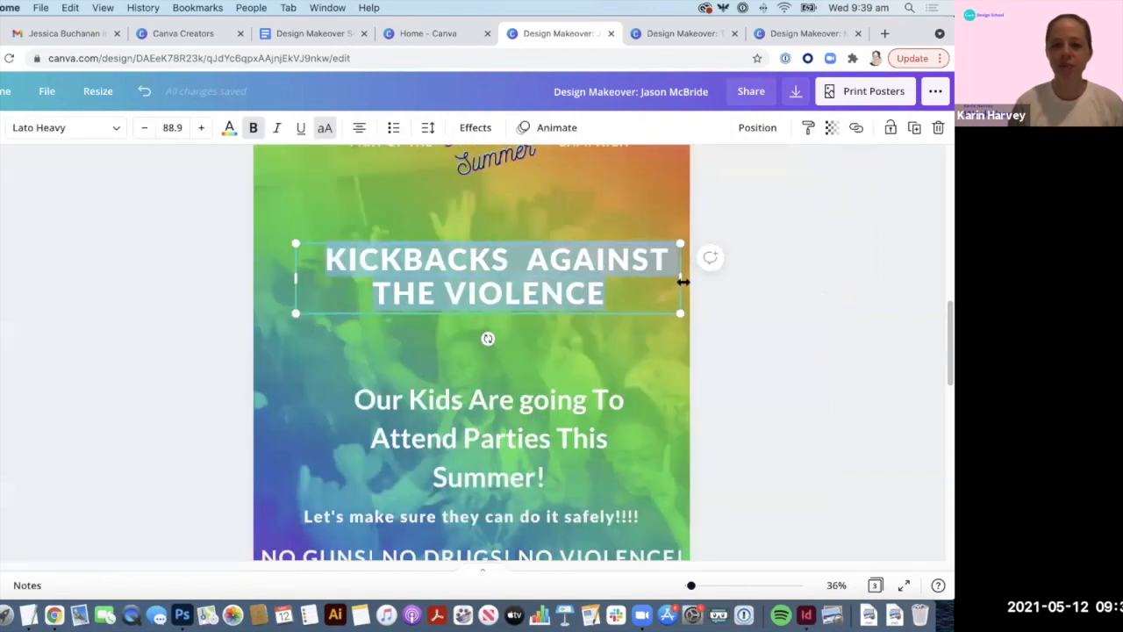
{"action": "left_click_drag", "start_coordinate": [676, 278], "coordinate": [711, 219]}
{"action": "left_click_drag", "start_coordinate": [663, 295], "coordinate": [660, 295]}
{"action": "left_click_drag", "start_coordinate": [215, 297], "coordinate": [275, 304]}
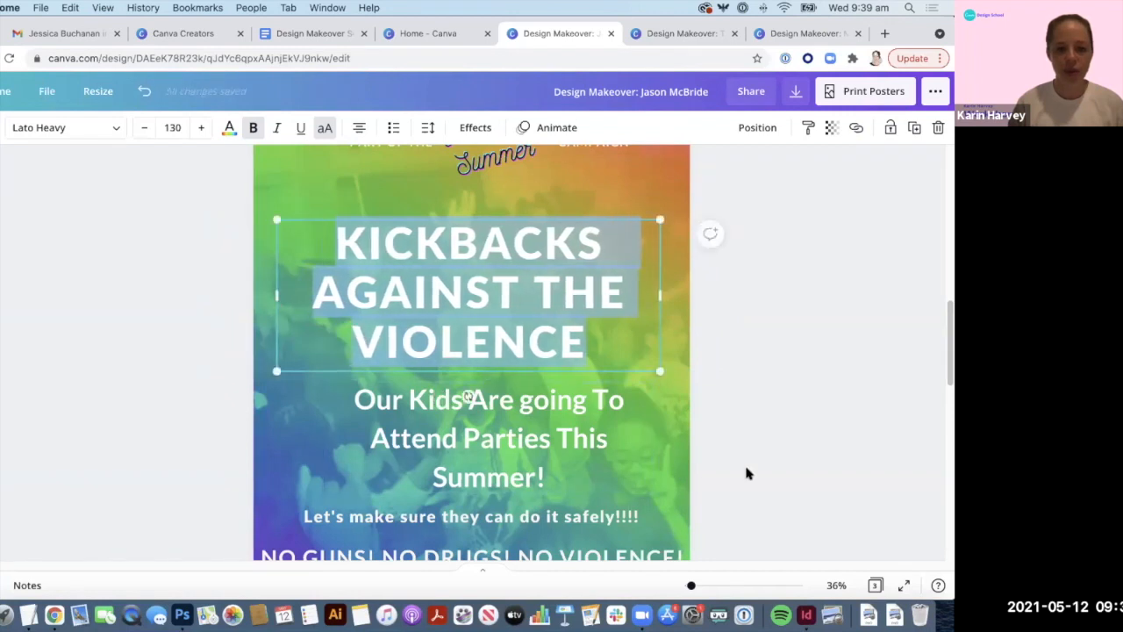
{"action": "left_click", "coordinate": [760, 452]}
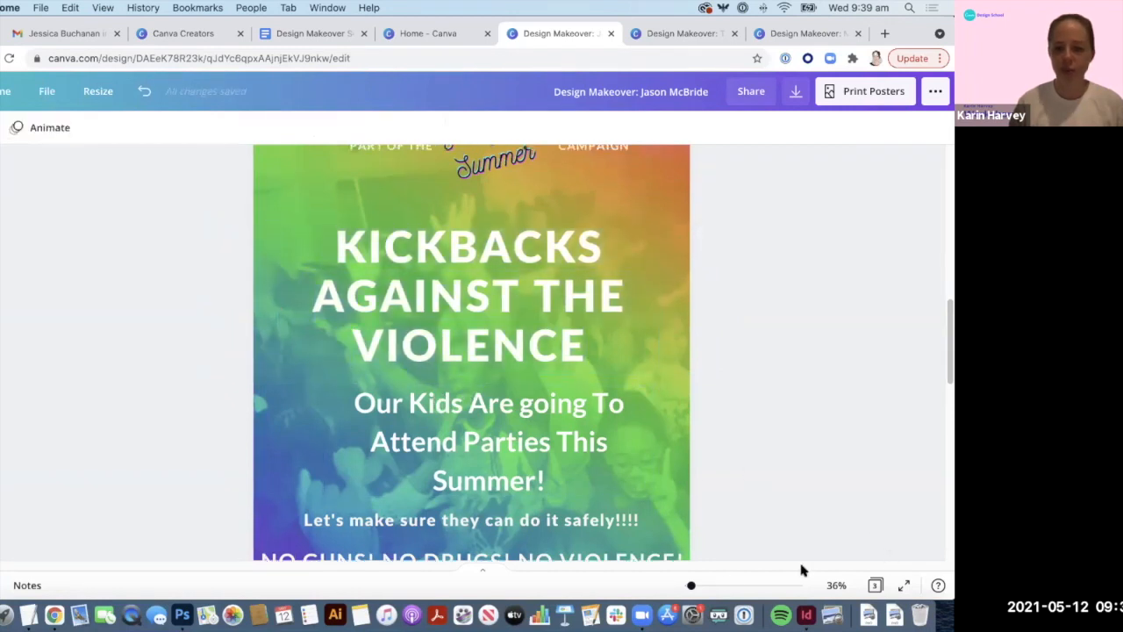
Step: Move the enlarged heading slightly up so it sits centred on the poster, with more space above the paragraph
{"action": "left_click_drag", "start_coordinate": [692, 586], "coordinate": [687, 586]}
{"action": "left_click", "coordinate": [499, 345]}
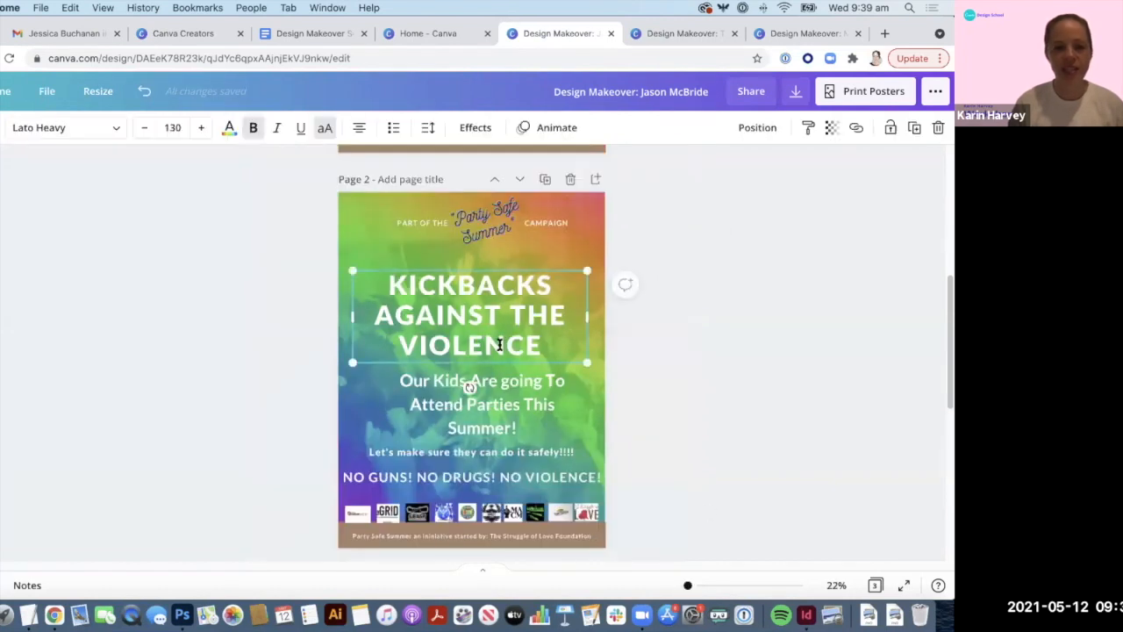
{"action": "left_click", "coordinate": [722, 416]}
{"action": "left_click", "coordinate": [534, 340]}
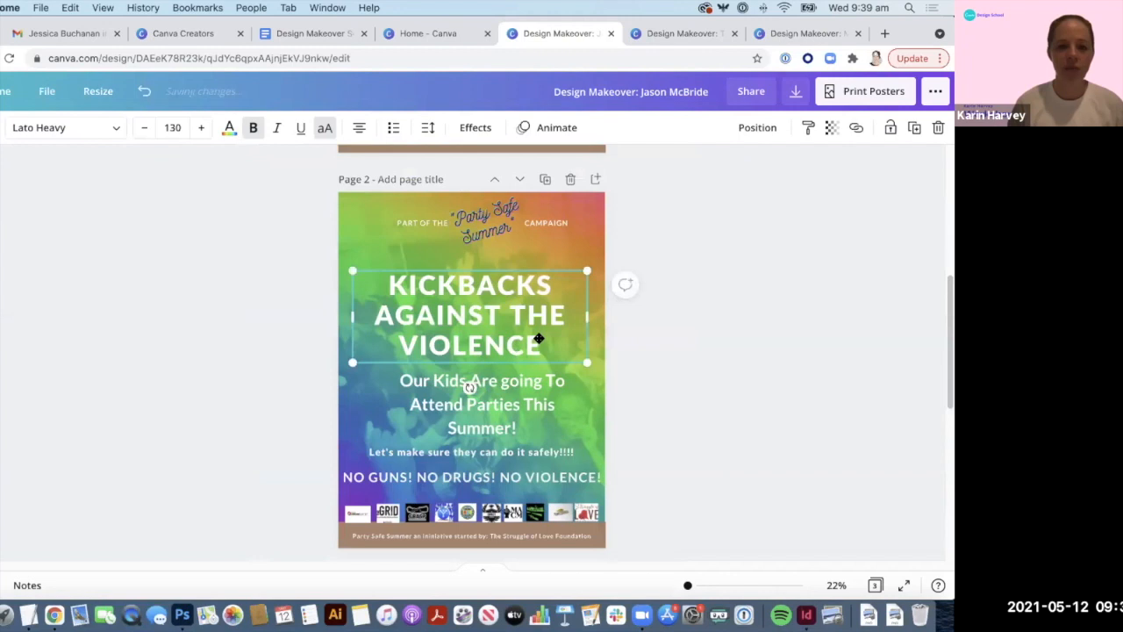
{"action": "left_click_drag", "start_coordinate": [533, 340], "coordinate": [538, 333]}
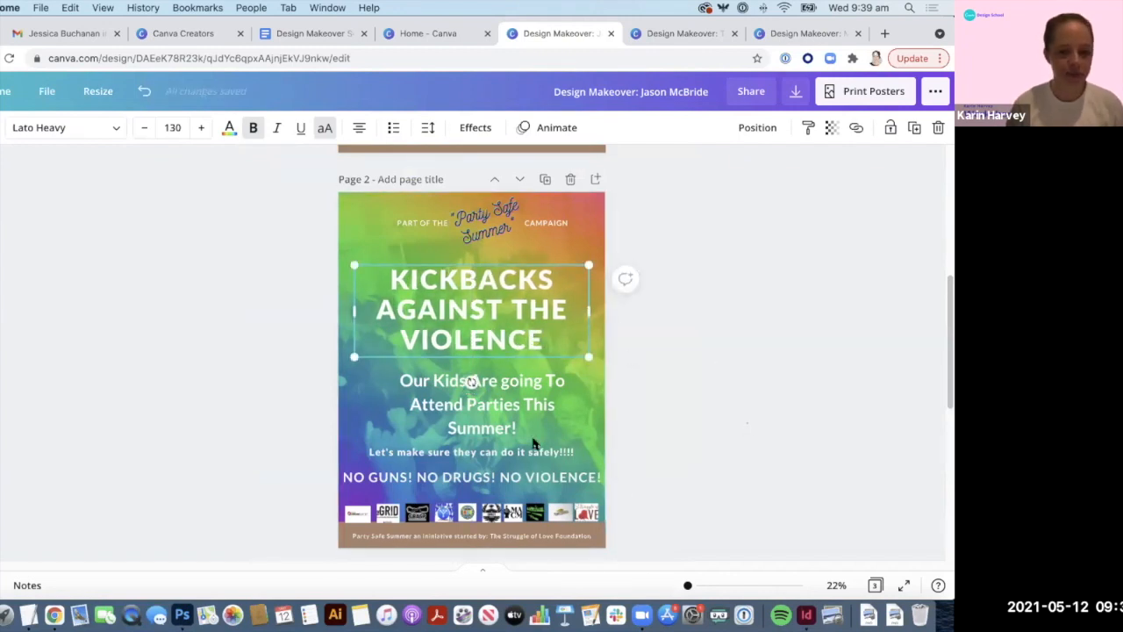
{"action": "key", "text": "Escape"}
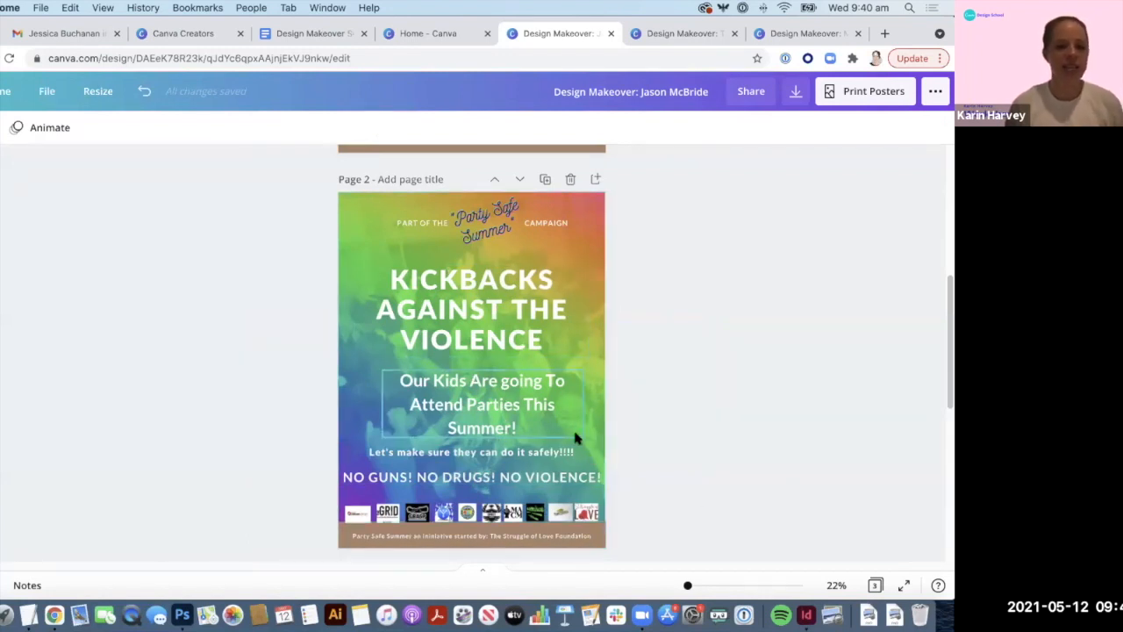
Step: Append "Let's make sure they can do it safely!!!!" to the end of the "Our Kids Are going To Attend Parties This Summer!" text
{"action": "left_click", "coordinate": [518, 457]}
{"action": "left_click", "coordinate": [699, 490]}
{"action": "left_click", "coordinate": [513, 451]}
{"action": "key", "text": "super+shift+g"}
{"action": "left_click", "coordinate": [668, 485]}
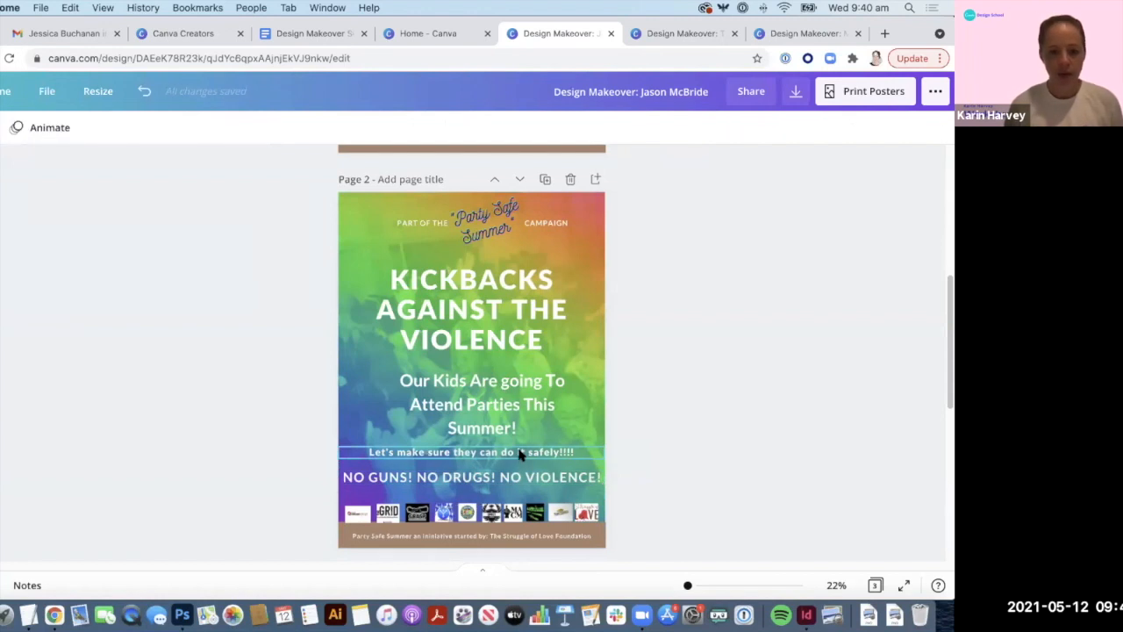
{"action": "left_click", "coordinate": [520, 452]}
{"action": "left_click", "coordinate": [532, 415]}
{"action": "left_click", "coordinate": [531, 424]}
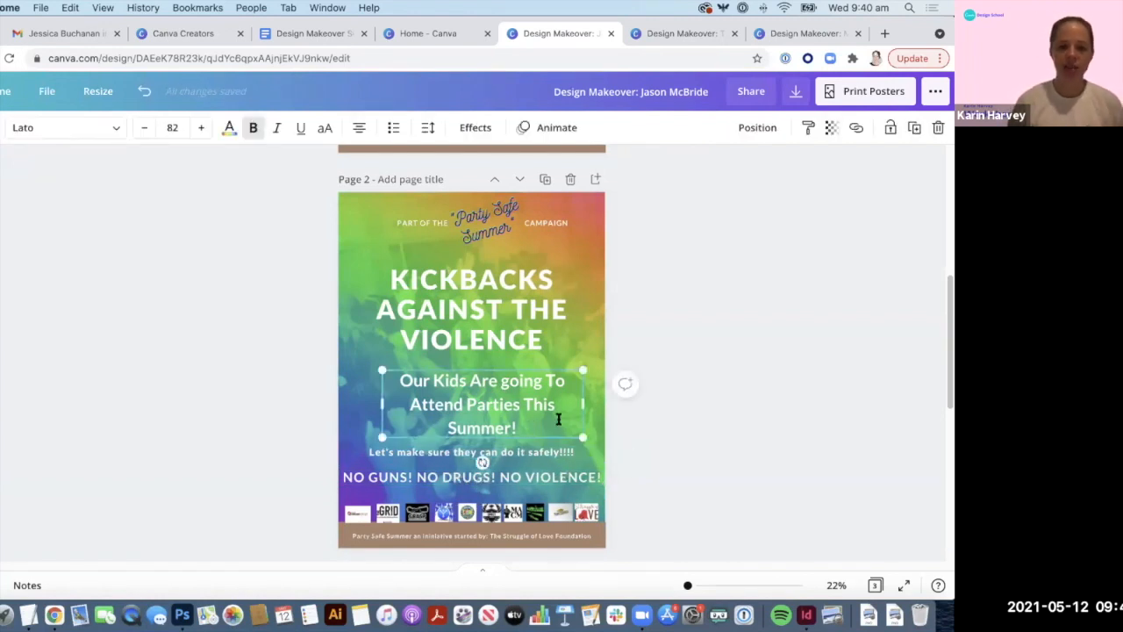
{"action": "type", "text": "Let's make sure they can do it safely!!!!"}
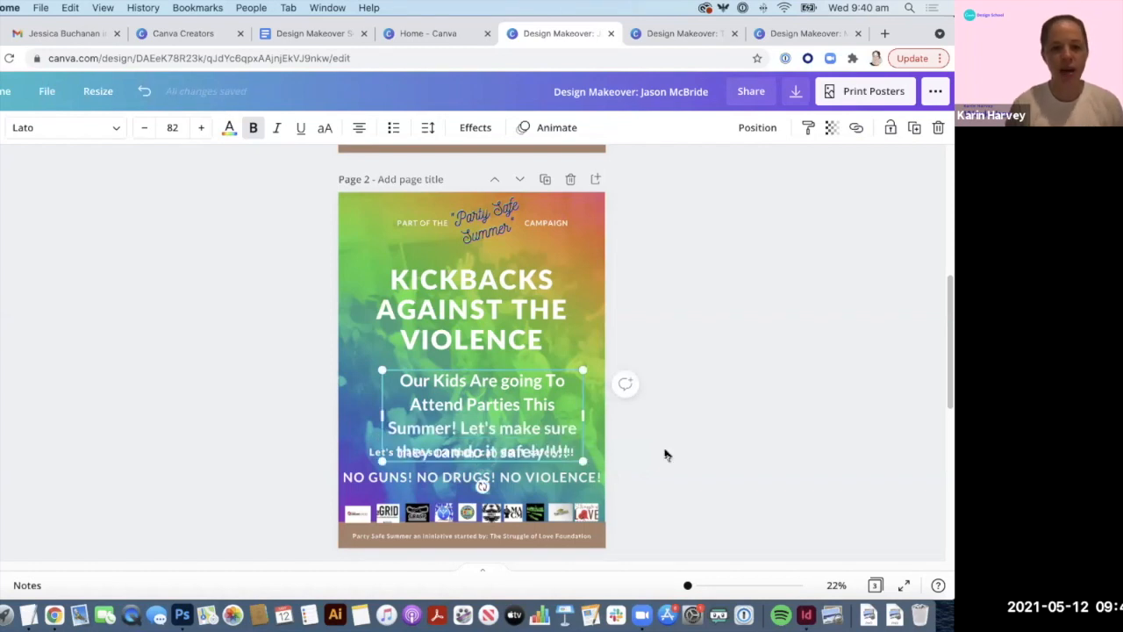
Step: Move the combined paragraph up out of the way and delete the separate "Let's make sure they can do it safely!!!!" line
{"action": "left_click", "coordinate": [613, 443]}
{"action": "left_click_drag", "start_coordinate": [559, 420], "coordinate": [561, 386]}
{"action": "left_click", "coordinate": [662, 427]}
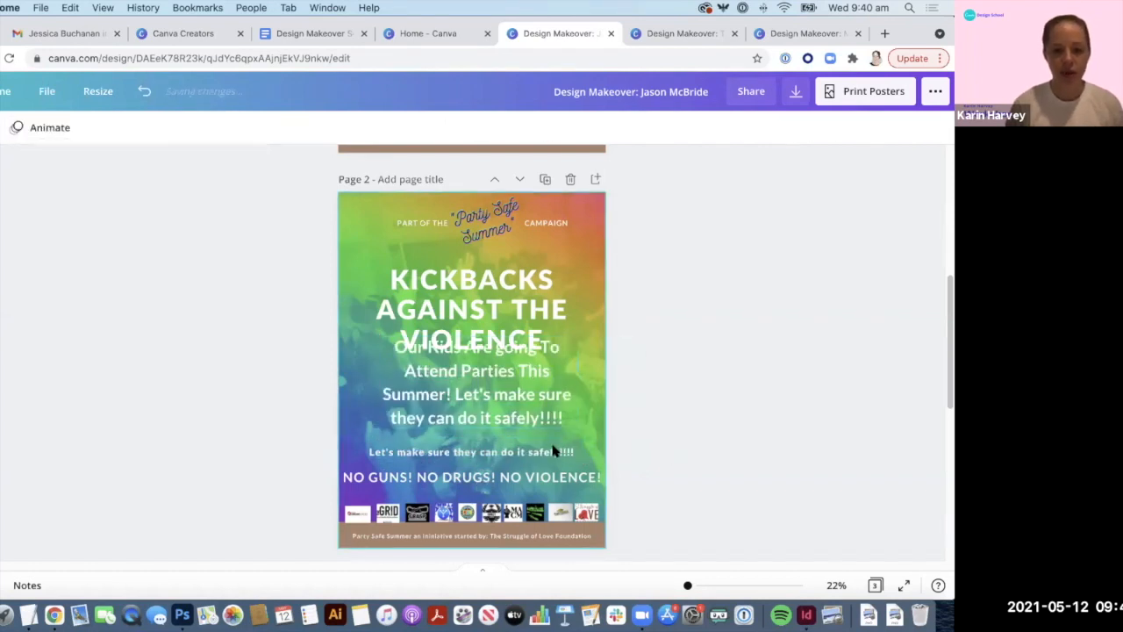
{"action": "left_click", "coordinate": [554, 452]}
{"action": "key", "text": "BackSpace"}
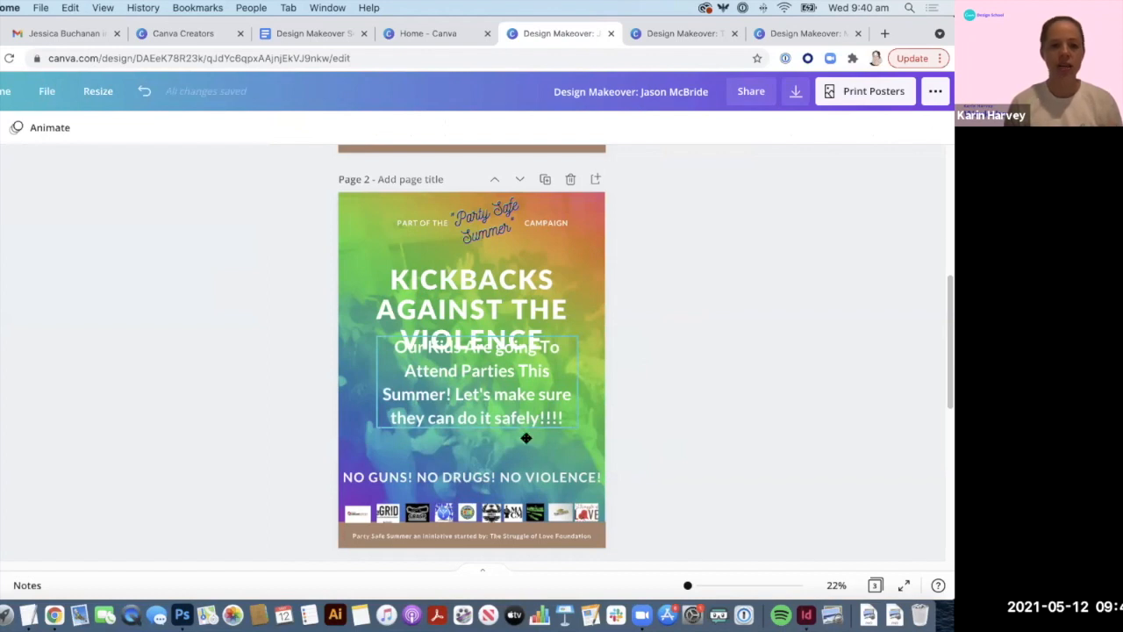
Step: Scale the combined paragraph down to font size 59 and place it just beneath the heading
{"action": "left_click_drag", "start_coordinate": [541, 402], "coordinate": [542, 432]}
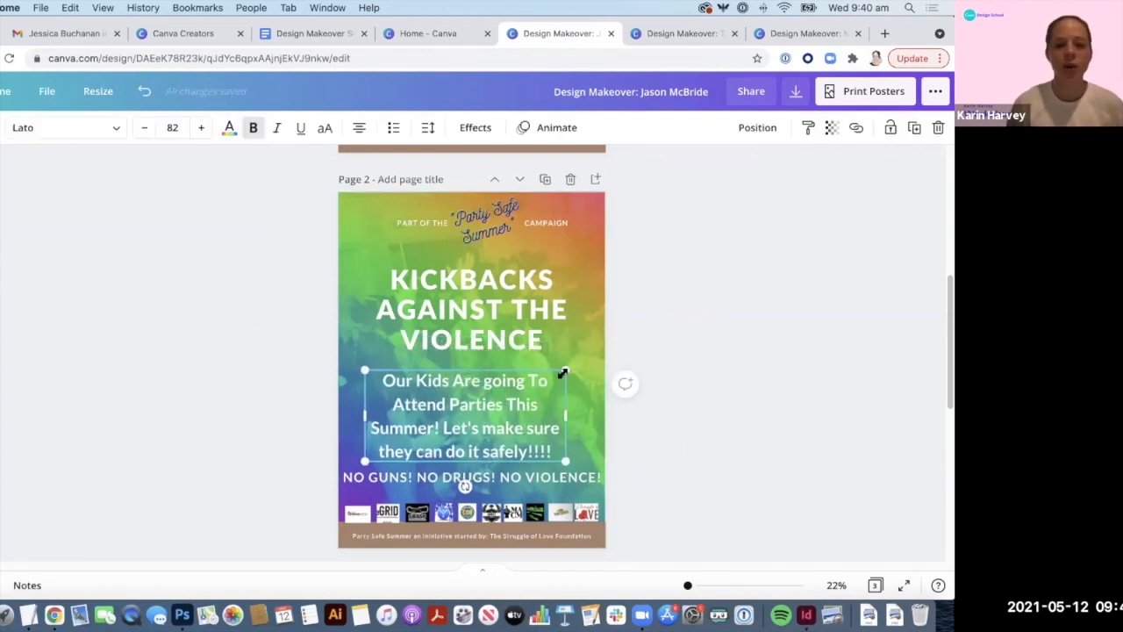
{"action": "left_click_drag", "start_coordinate": [563, 373], "coordinate": [504, 383]}
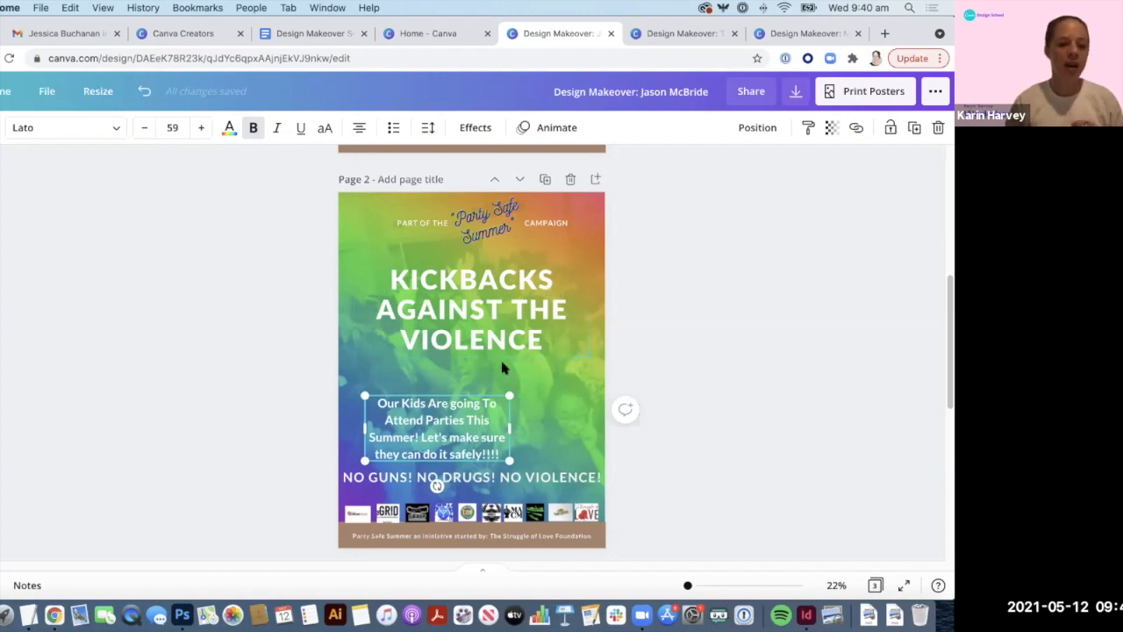
{"action": "left_click", "coordinate": [506, 307]}
{"action": "left_click_drag", "start_coordinate": [433, 418], "coordinate": [440, 392]}
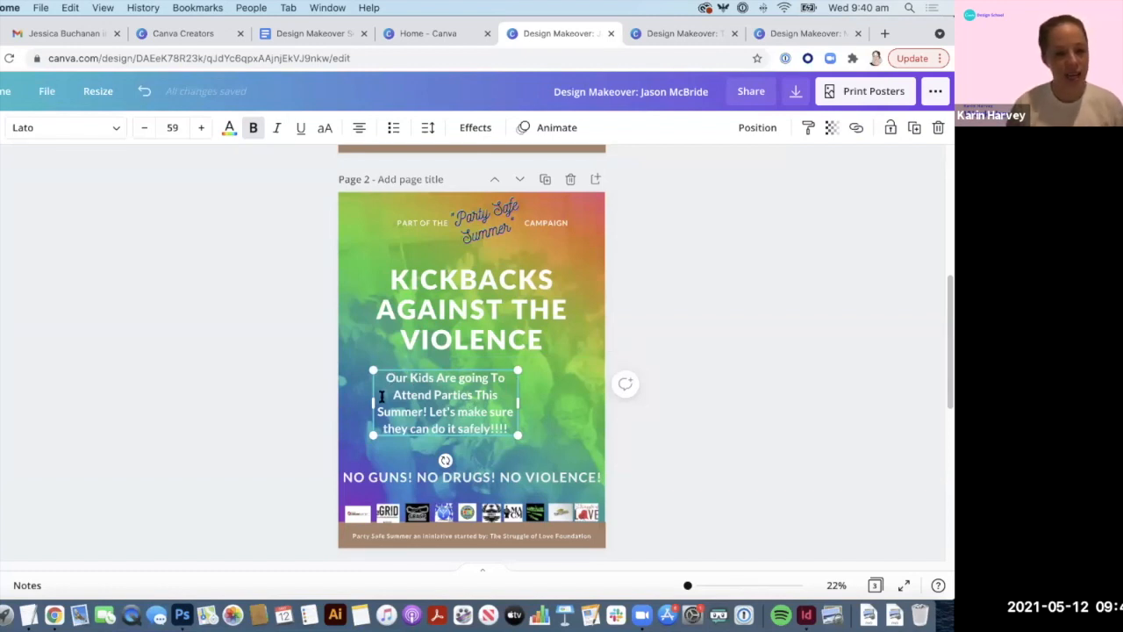
Step: Change the paragraph's first line to sentence case so it reads "Our kids are going to"
{"action": "left_click_drag", "start_coordinate": [429, 412], "coordinate": [512, 432]}
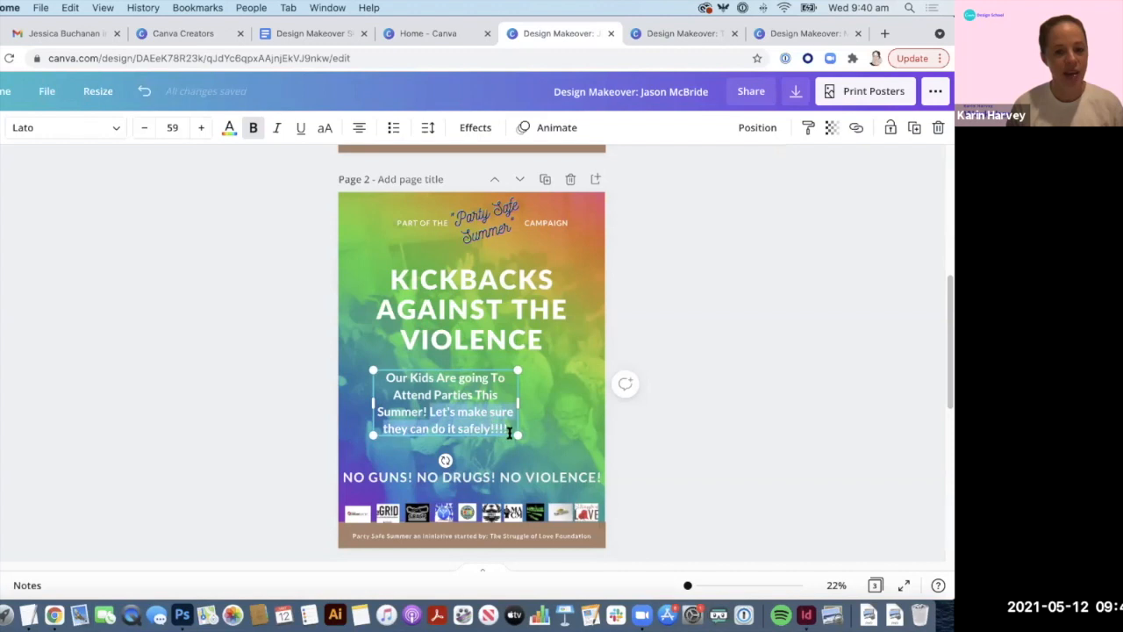
{"action": "left_click", "coordinate": [415, 374]}
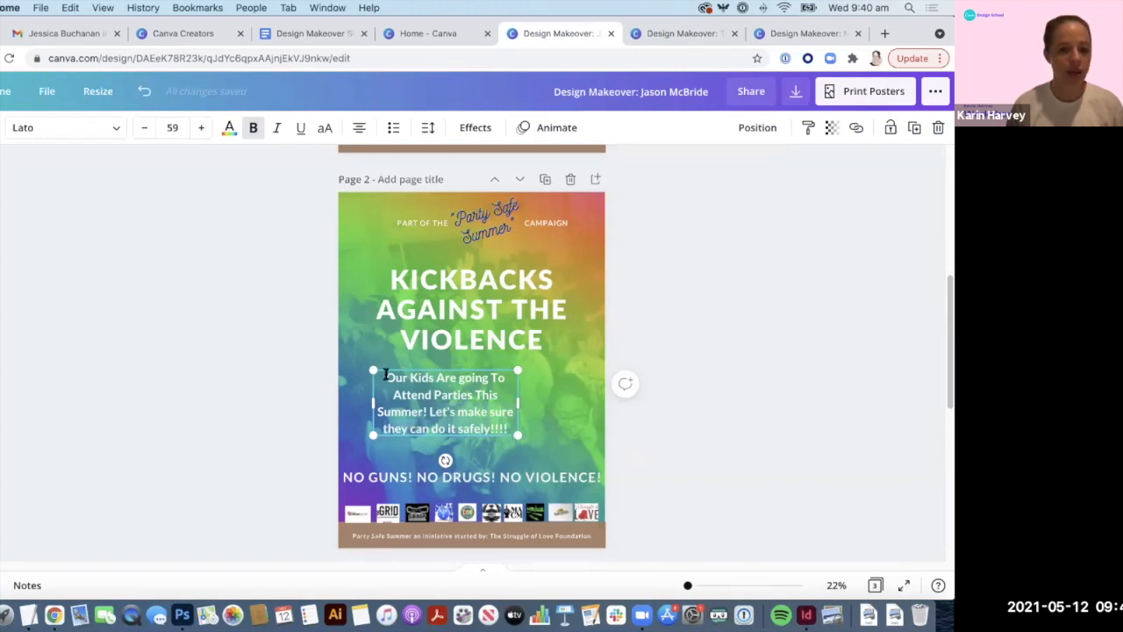
{"action": "left_click_drag", "start_coordinate": [441, 411], "coordinate": [494, 428]}
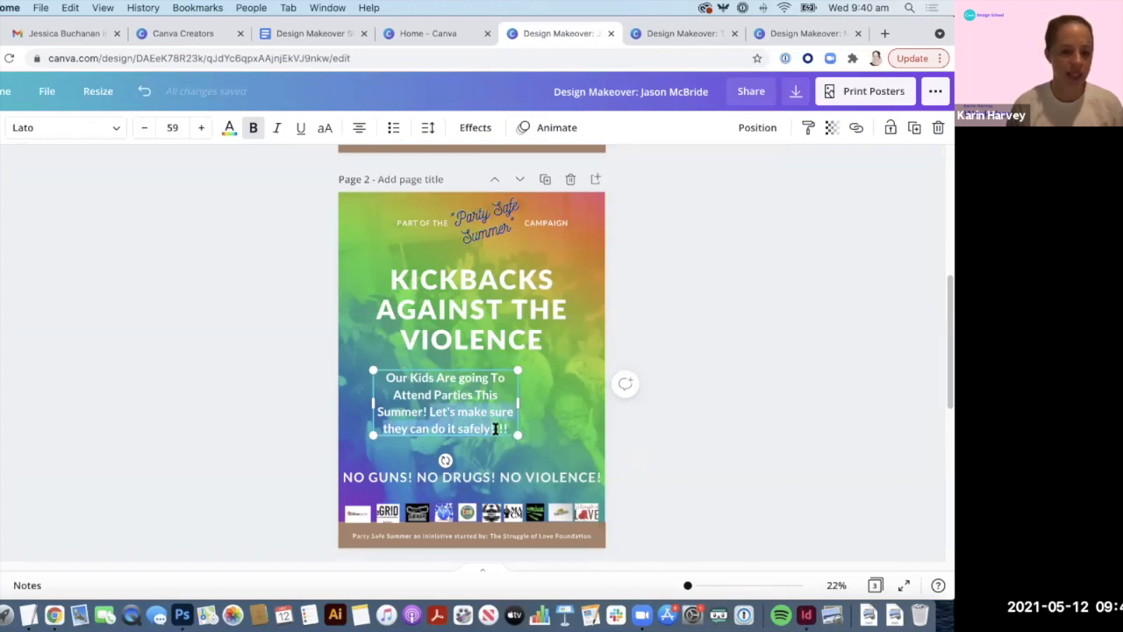
{"action": "left_click", "coordinate": [419, 378]}
{"action": "key", "text": "BackSpace"}
{"action": "type", "text": "k"}
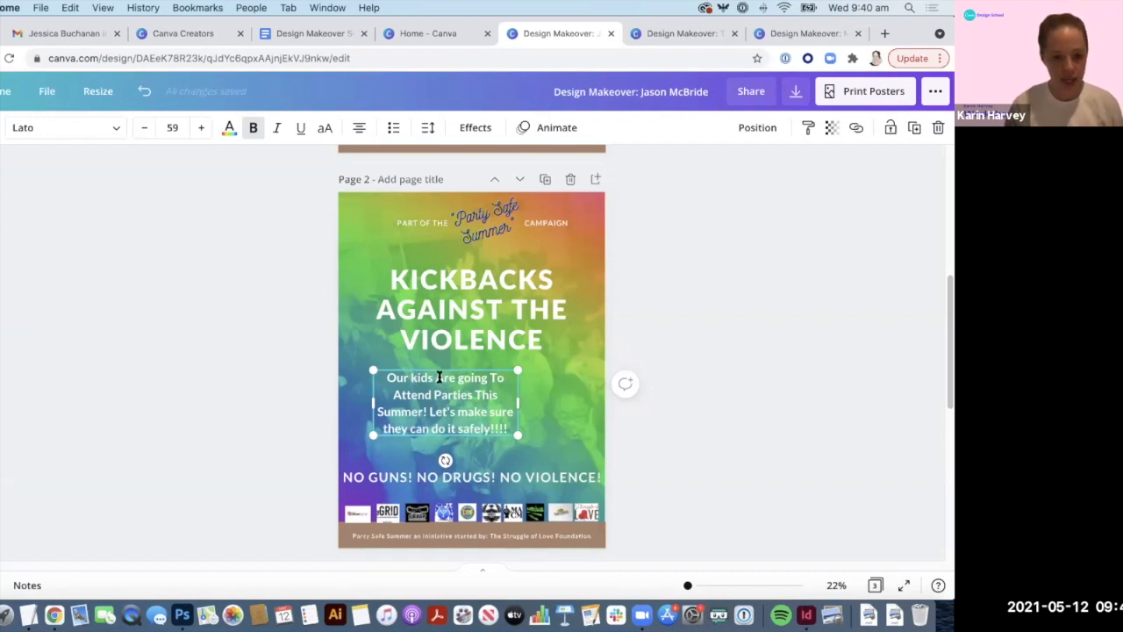
{"action": "left_click", "coordinate": [440, 377]}
{"action": "key", "text": "BackSpace"}
{"action": "type", "text": "a"}
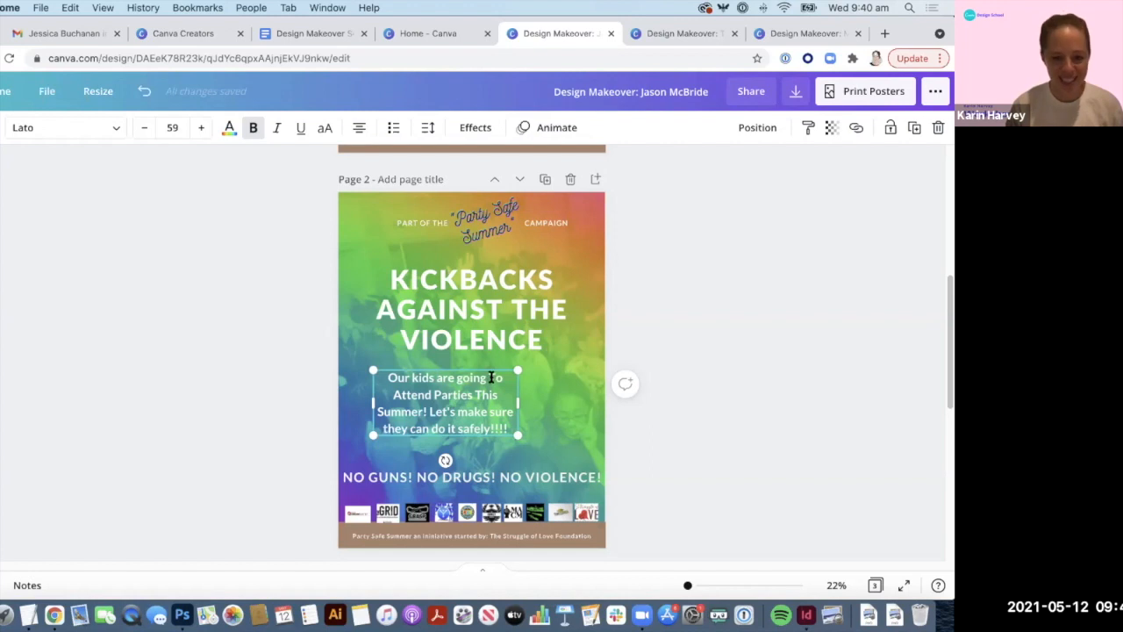
{"action": "left_click", "coordinate": [494, 378]}
{"action": "key", "text": "BackSpace"}
{"action": "type", "text": "t"}
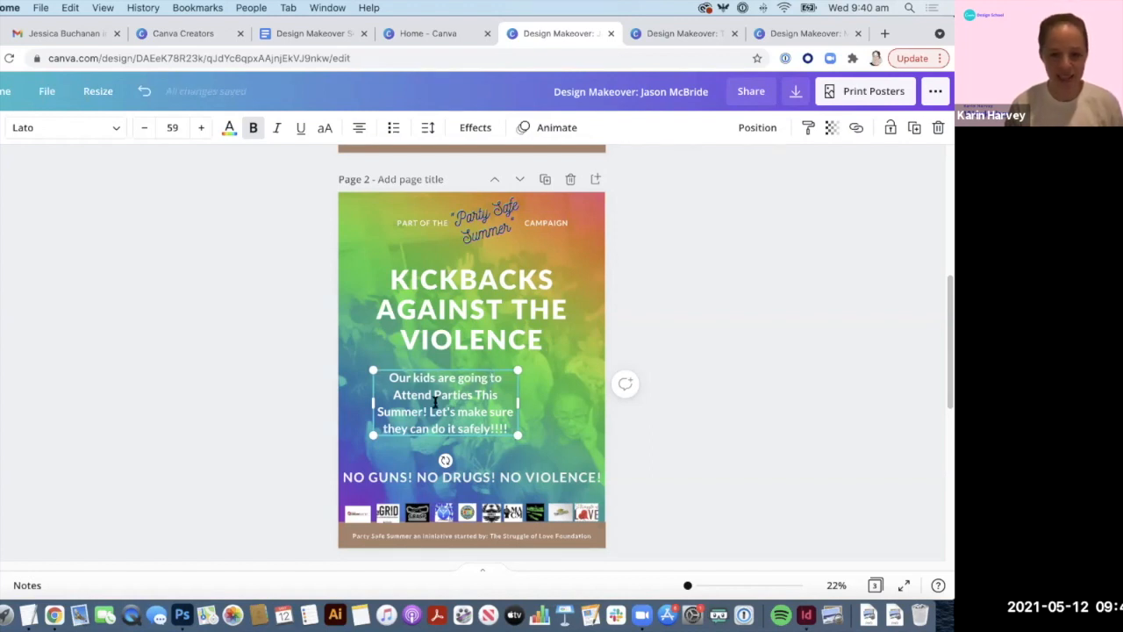
Step: Make the initial letters on the paragraph's second line lowercase so it reads "attend parties this"
{"action": "left_click", "coordinate": [402, 395]}
{"action": "key", "text": "BackSpace"}
{"action": "type", "text": "a"}
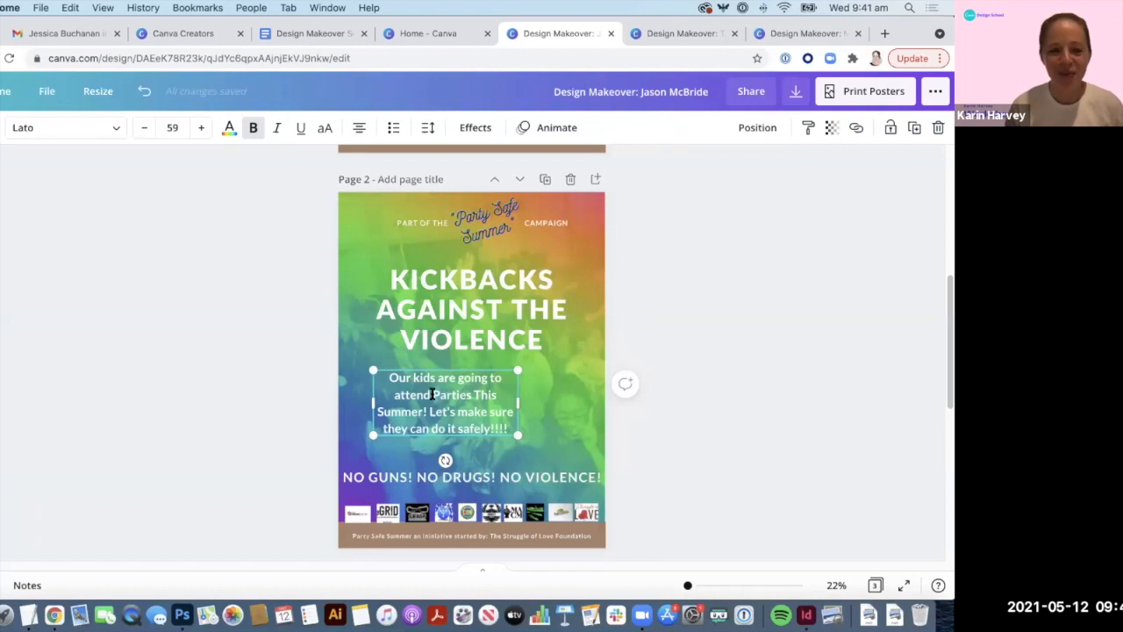
{"action": "key", "text": "BackSpace"}
{"action": "type", "text": "p"}
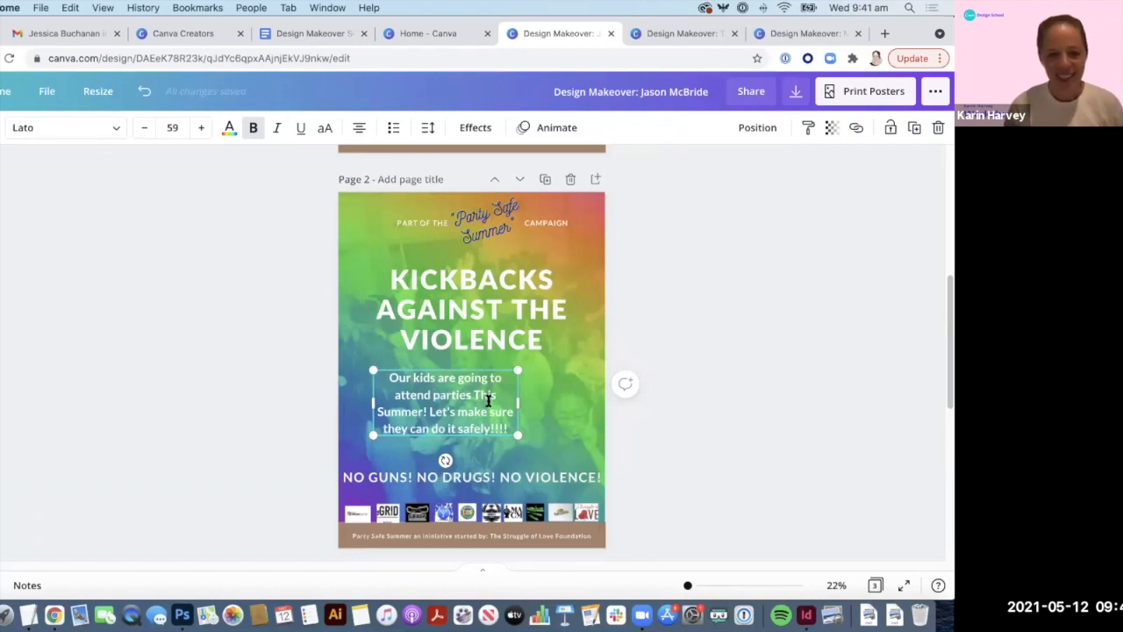
{"action": "left_click", "coordinate": [476, 398]}
{"action": "key", "text": "BackSpace"}
{"action": "type", "text": "t"}
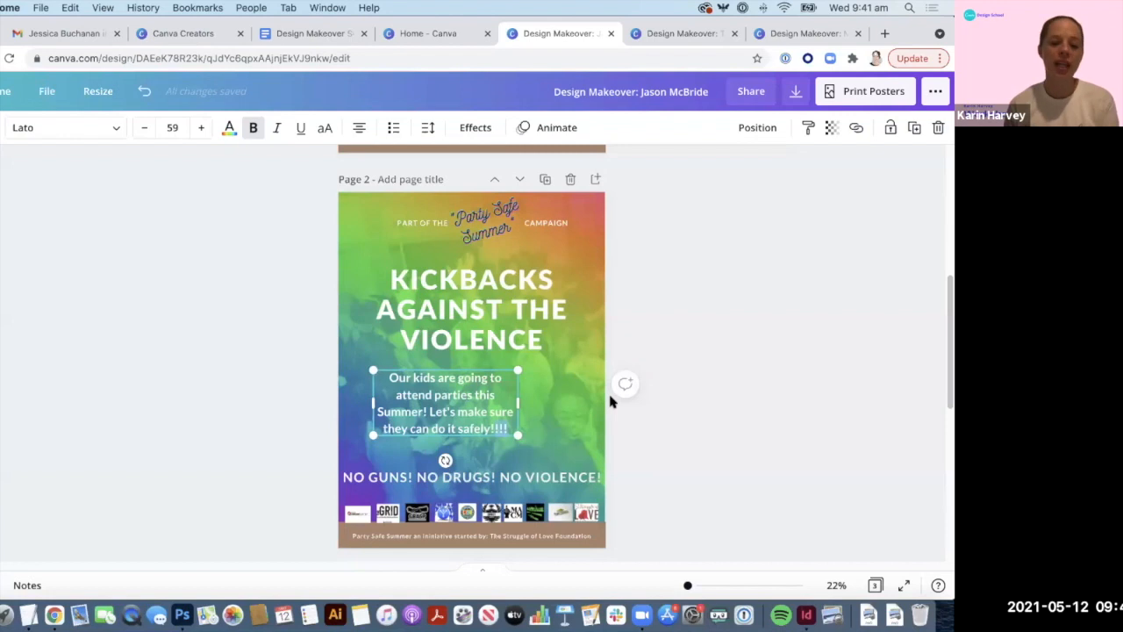
Step: Leave a single exclamation mark after "safely" and end the first sentence, after "Summer", with a period
{"action": "key", "text": "BackSpace"}
{"action": "key", "text": "BackSpace"}
{"action": "key", "text": "BackSpace"}
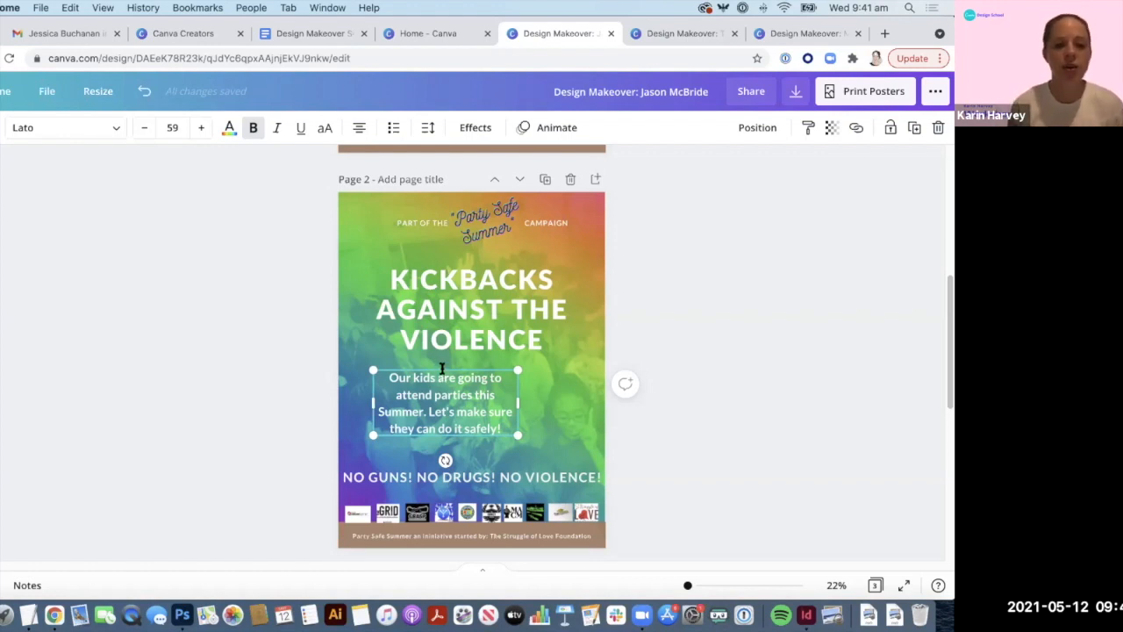
Step: Apply underlining to the word "are" in the paragraph
{"action": "left_click", "coordinate": [300, 128]}
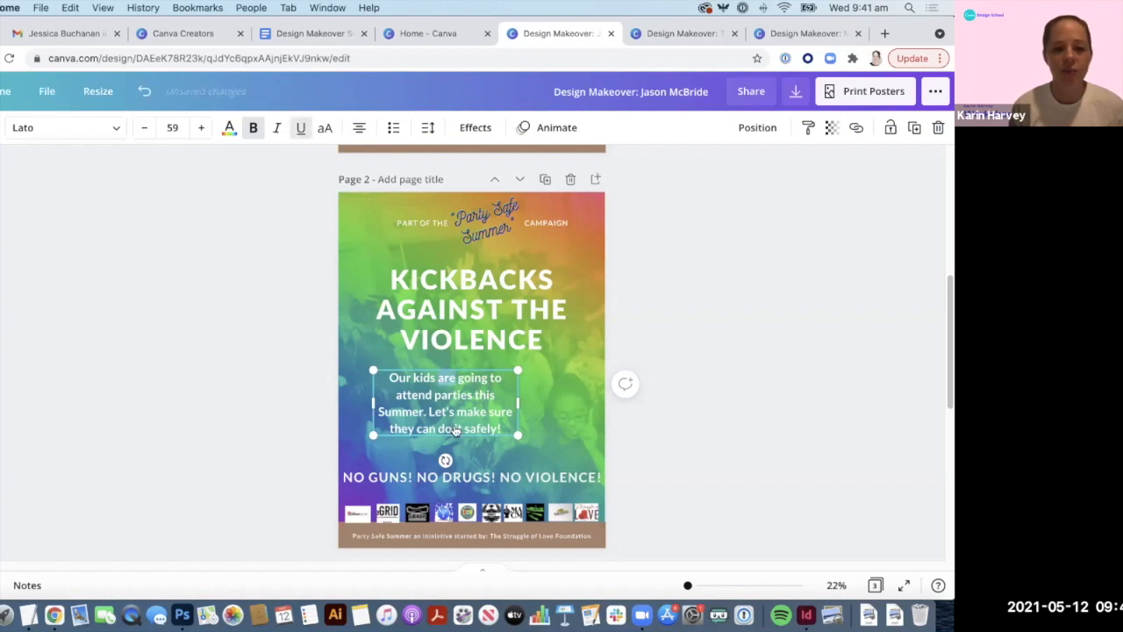
Step: Underline the word "safely" in the supporting paragraph
{"action": "left_click", "coordinate": [443, 421]}
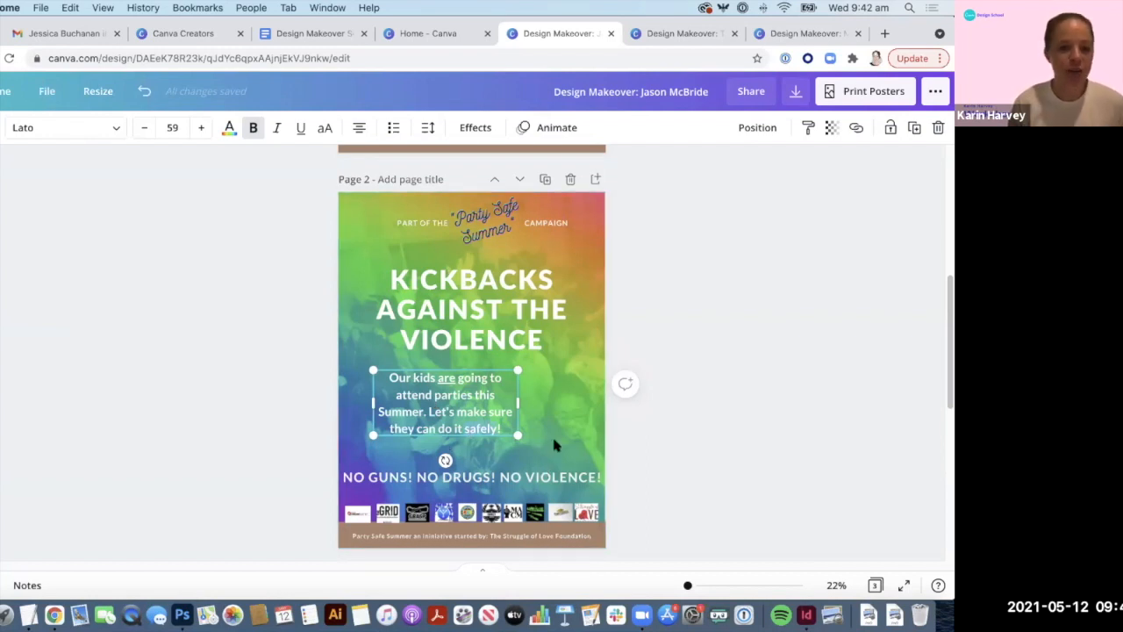
{"action": "left_click", "coordinate": [298, 128]}
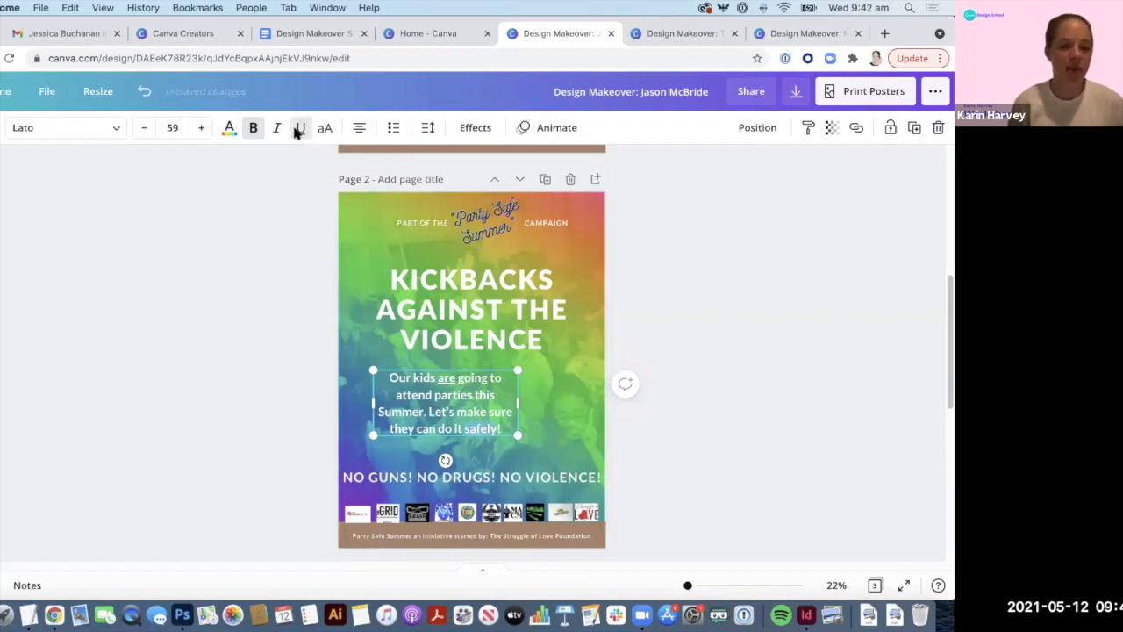
{"action": "left_click", "coordinate": [681, 434]}
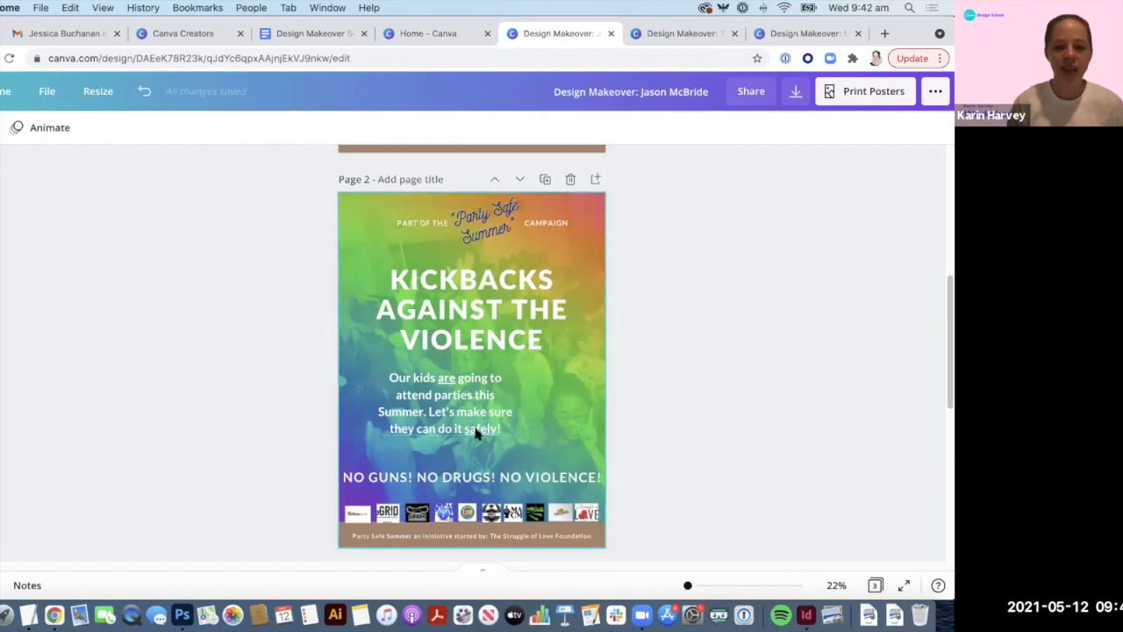
Step: Left-align the supporting paragraph and scale it down to size 45.6 in the lower-left part of the poster
{"action": "left_click_drag", "start_coordinate": [464, 425], "coordinate": [502, 422]}
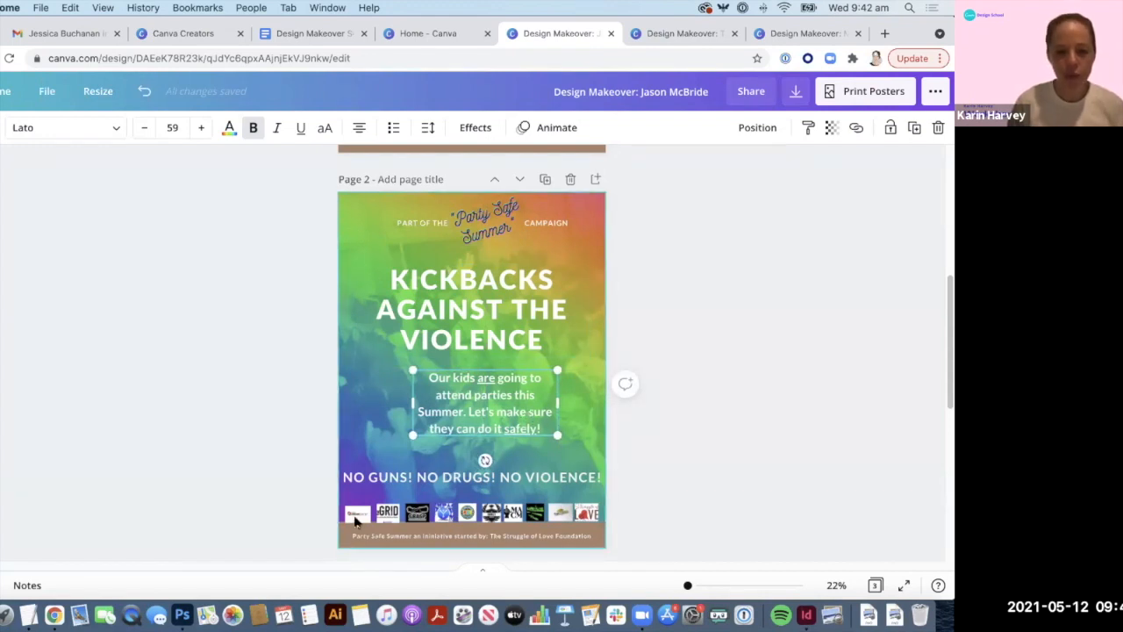
{"action": "left_click_drag", "start_coordinate": [478, 415], "coordinate": [430, 432]}
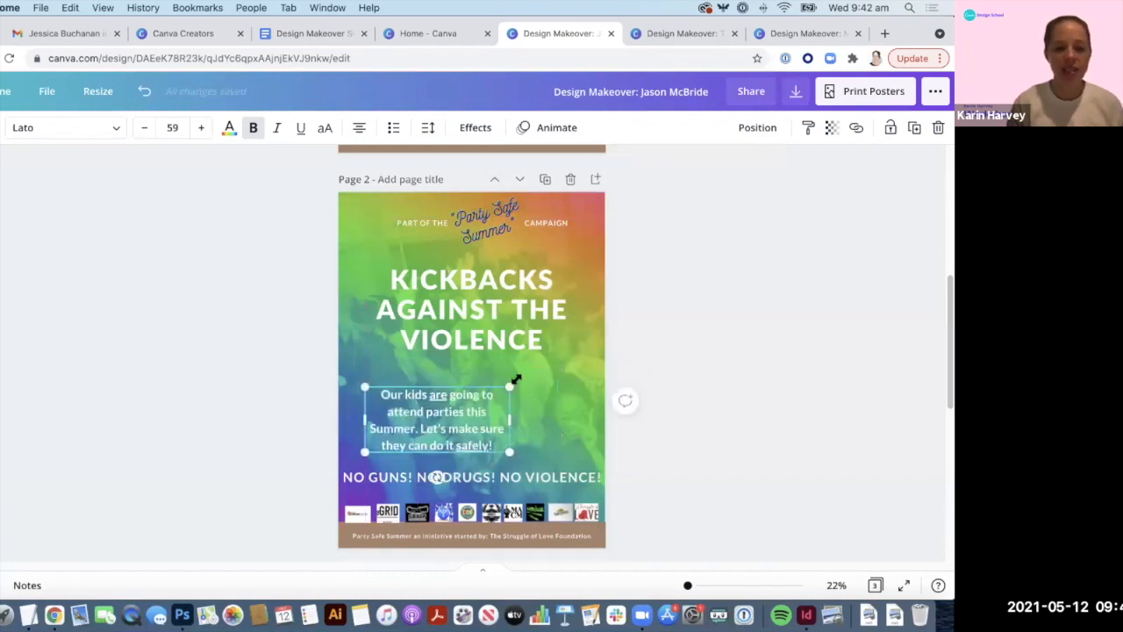
{"action": "left_click", "coordinate": [355, 129]}
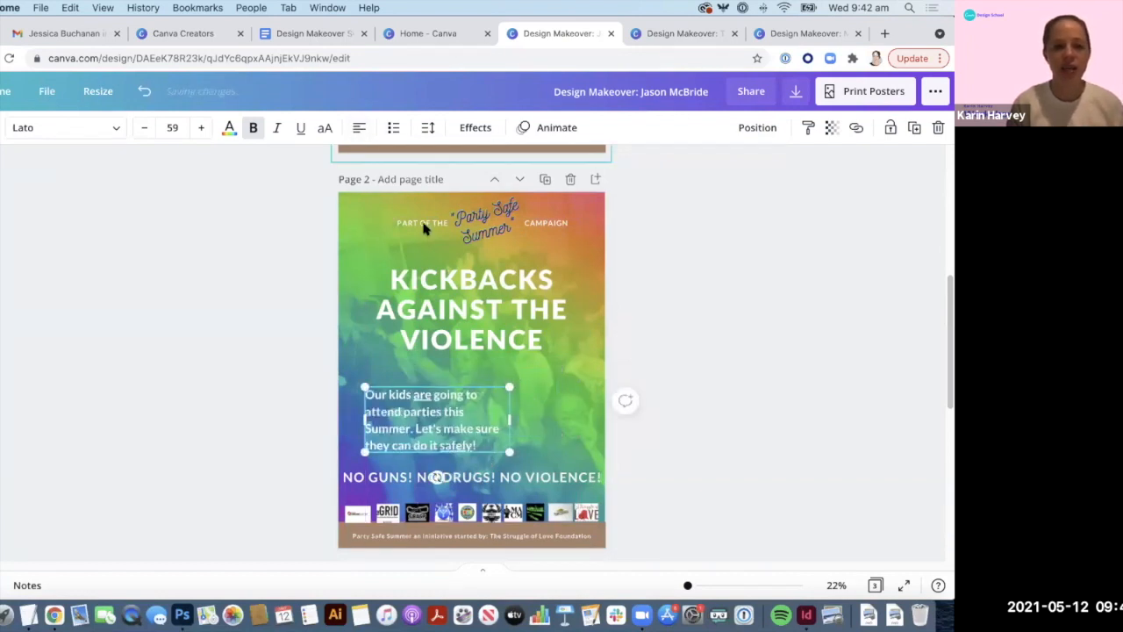
{"action": "left_click_drag", "start_coordinate": [507, 387], "coordinate": [470, 393]}
Step: Break the "NO GUNS! NO DRUGS! NO VIOLENCE!" slogan into three left-aligned lines and move it up below the heading
{"action": "left_click", "coordinate": [543, 481]}
{"action": "left_click_drag", "start_coordinate": [491, 476], "coordinate": [507, 377]}
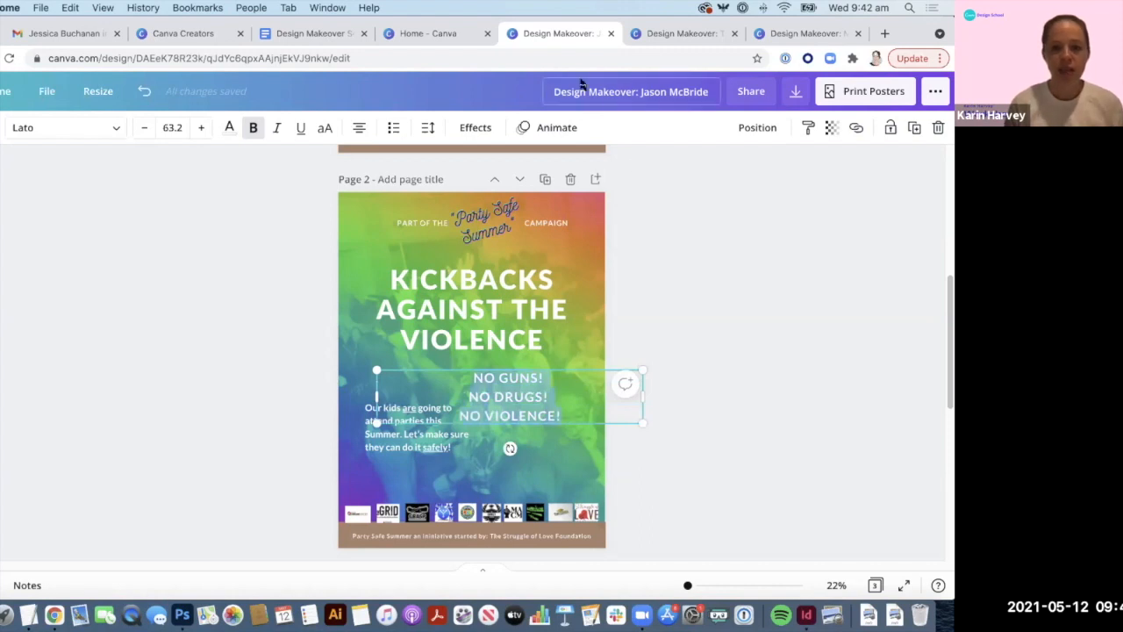
{"action": "left_click", "coordinate": [359, 129]}
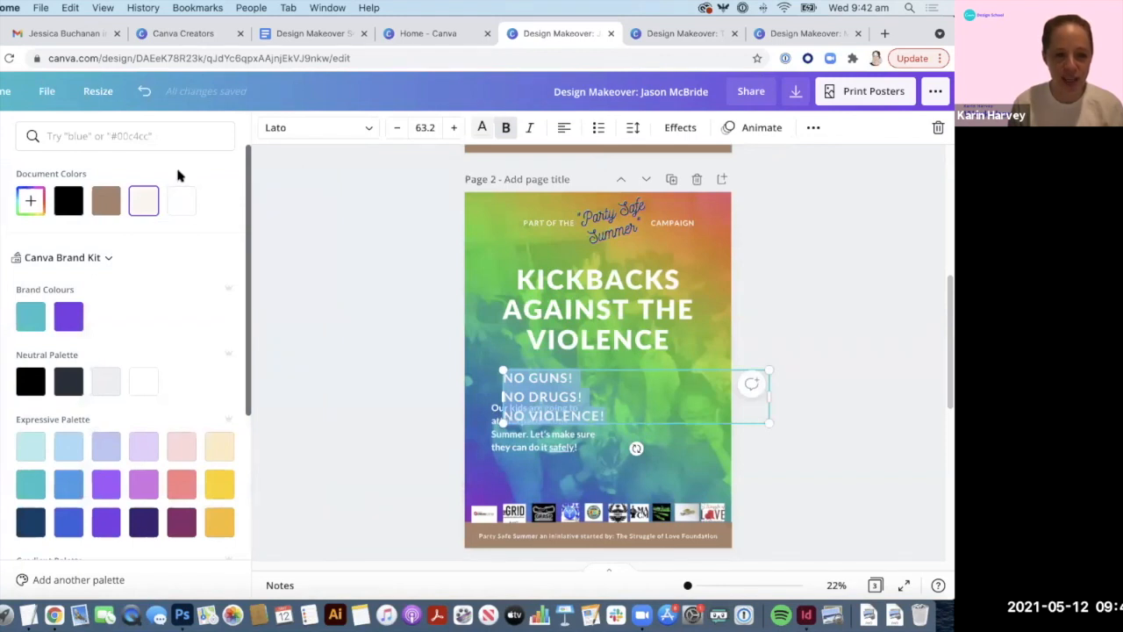
Step: Recolour the three-line slogan white and change its font to Lato Heavy
{"action": "left_click", "coordinate": [182, 201]}
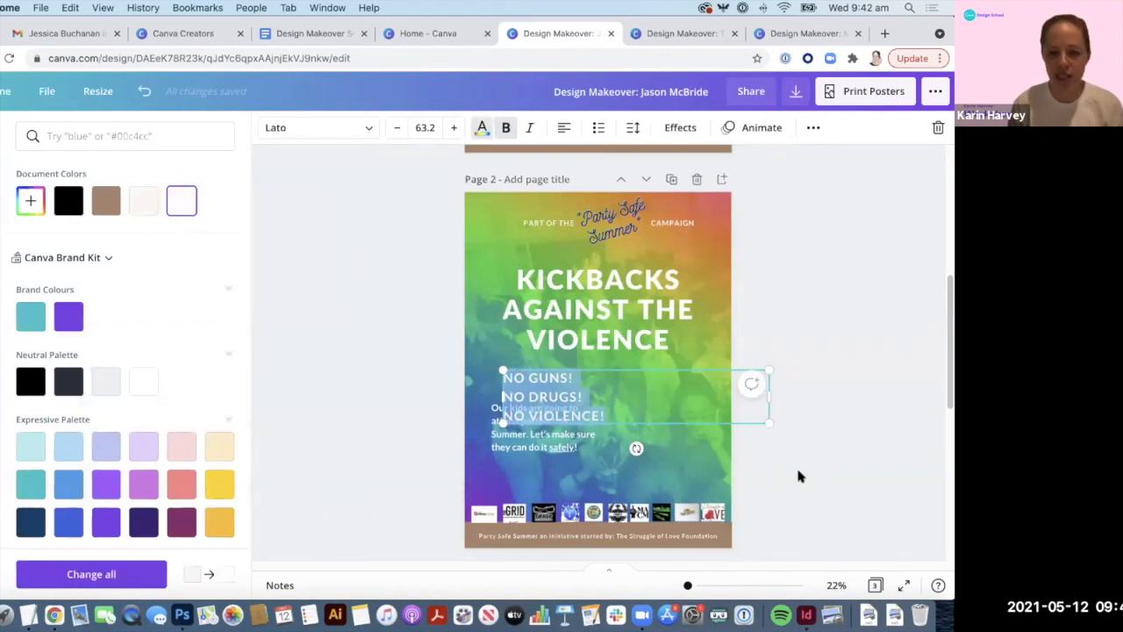
{"action": "left_click", "coordinate": [798, 470]}
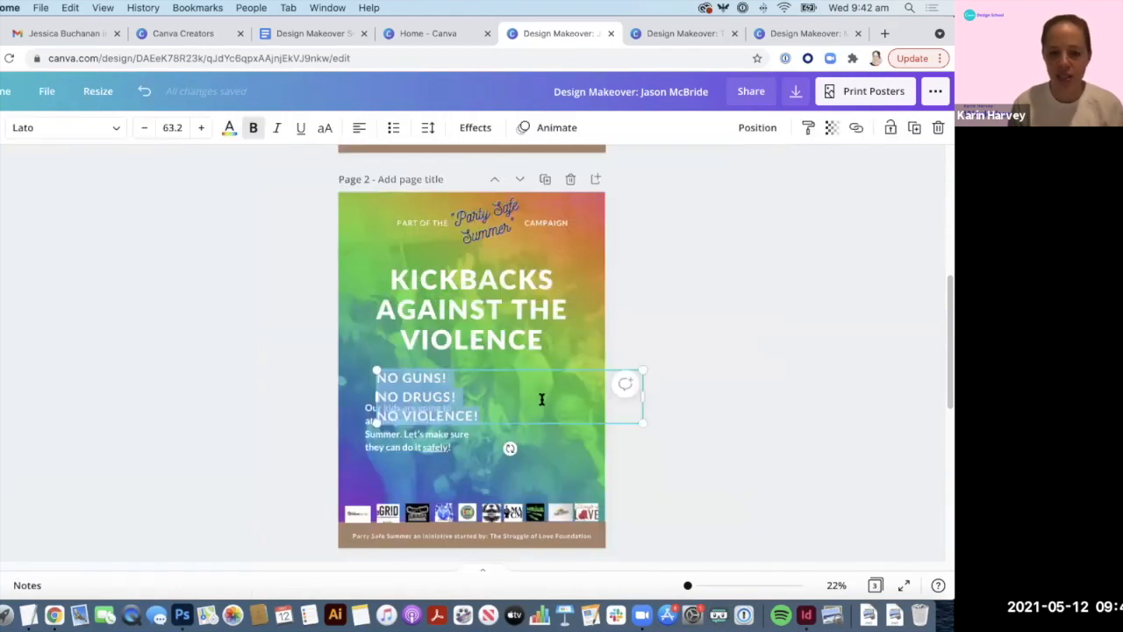
{"action": "left_click", "coordinate": [48, 131]}
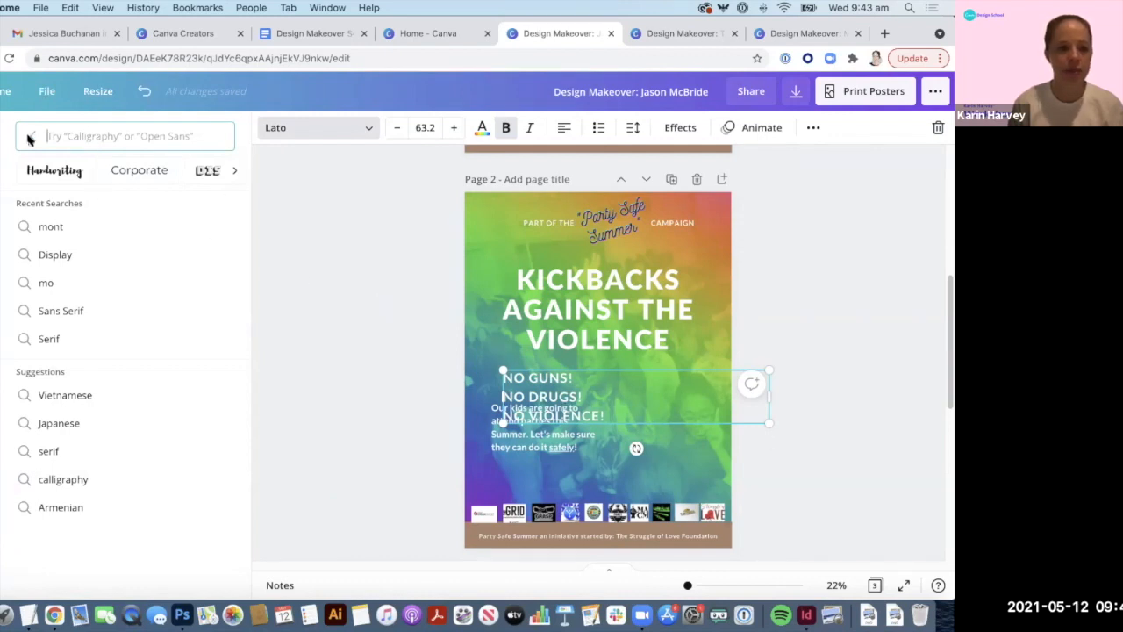
{"action": "left_click", "coordinate": [61, 196]}
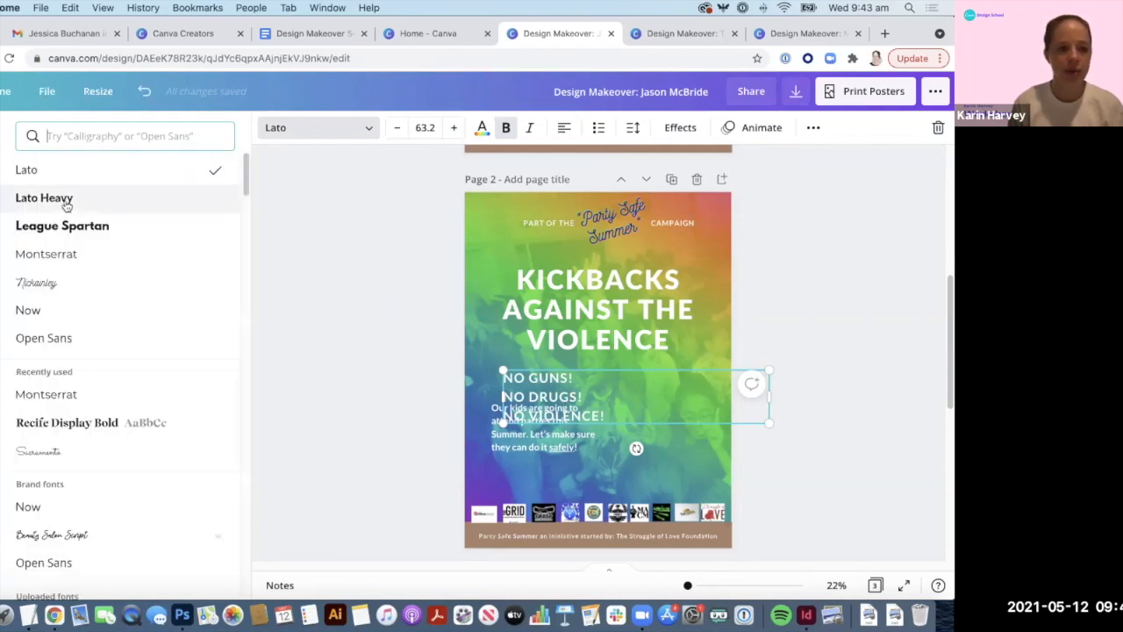
{"action": "left_click", "coordinate": [66, 200]}
{"action": "left_click", "coordinate": [798, 457]}
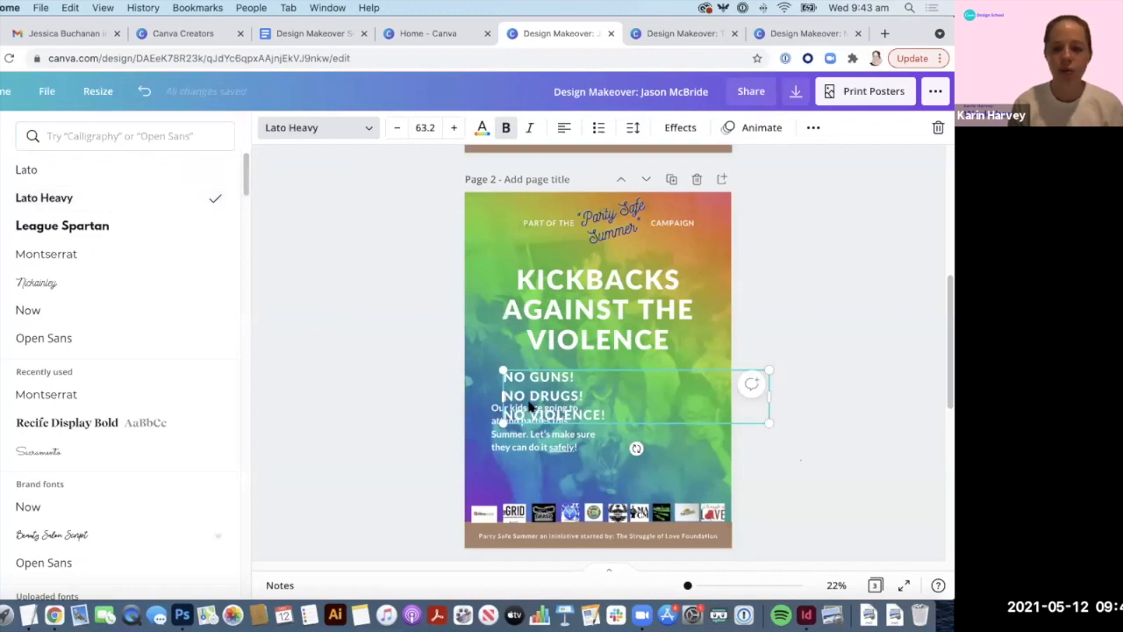
Step: Place the slogan to the right of the supporting paragraph
{"action": "left_click", "coordinate": [529, 403]}
{"action": "left_click_drag", "start_coordinate": [368, 376], "coordinate": [467, 402]}
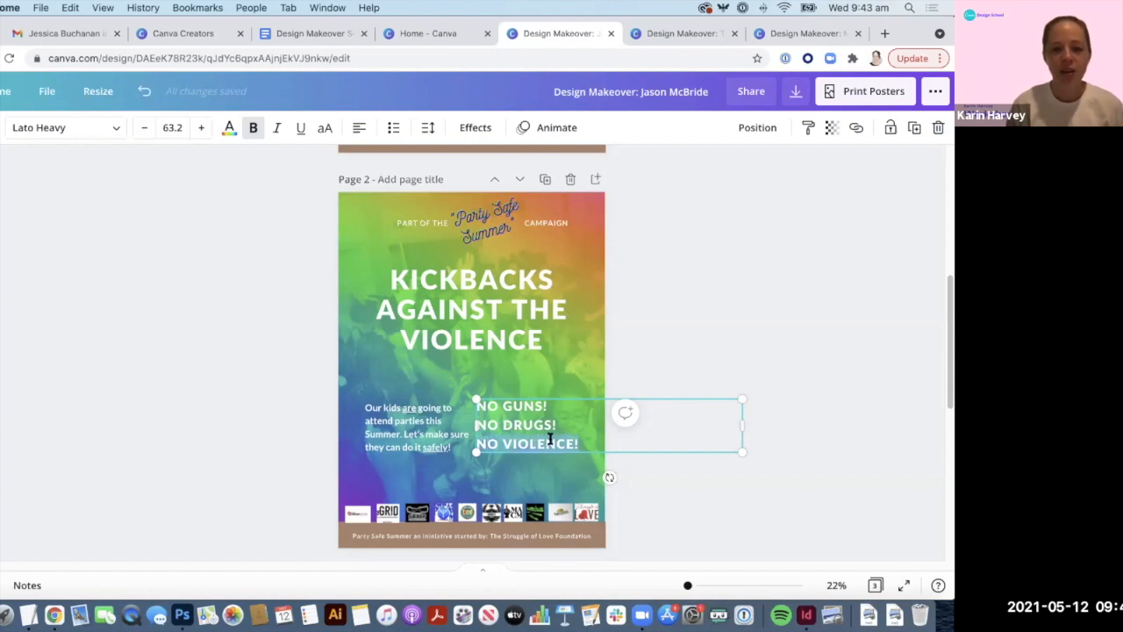
Step: Set the slogan's letter spacing to 0 and line spacing to 1.34, and narrow its text box to fit the words
{"action": "left_click", "coordinate": [427, 129]}
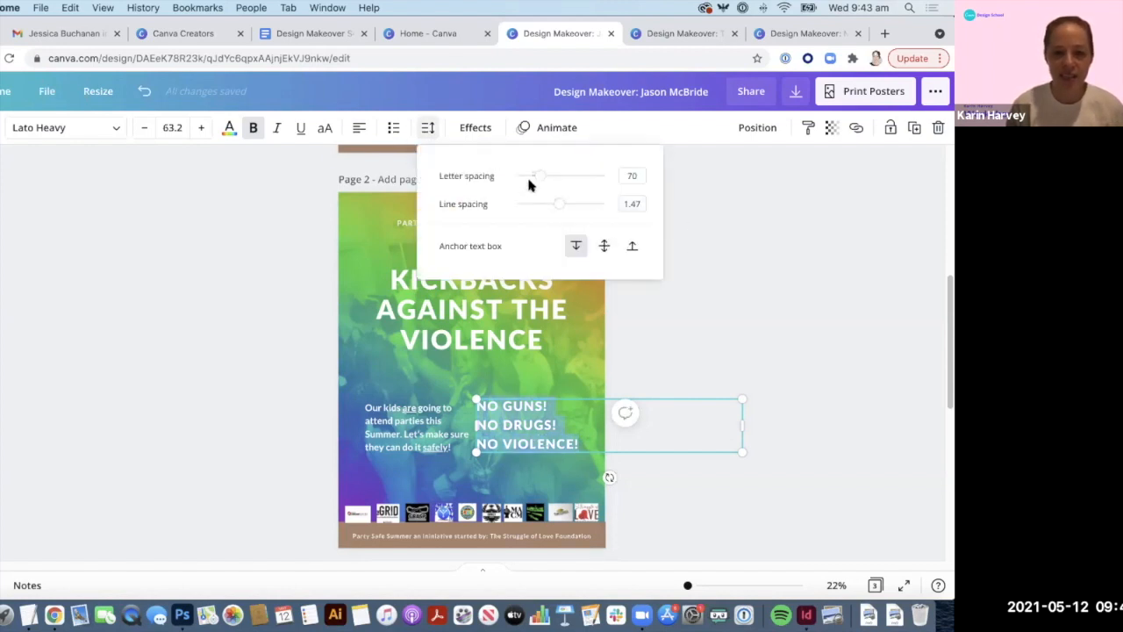
{"action": "left_click_drag", "start_coordinate": [557, 203], "coordinate": [549, 203]}
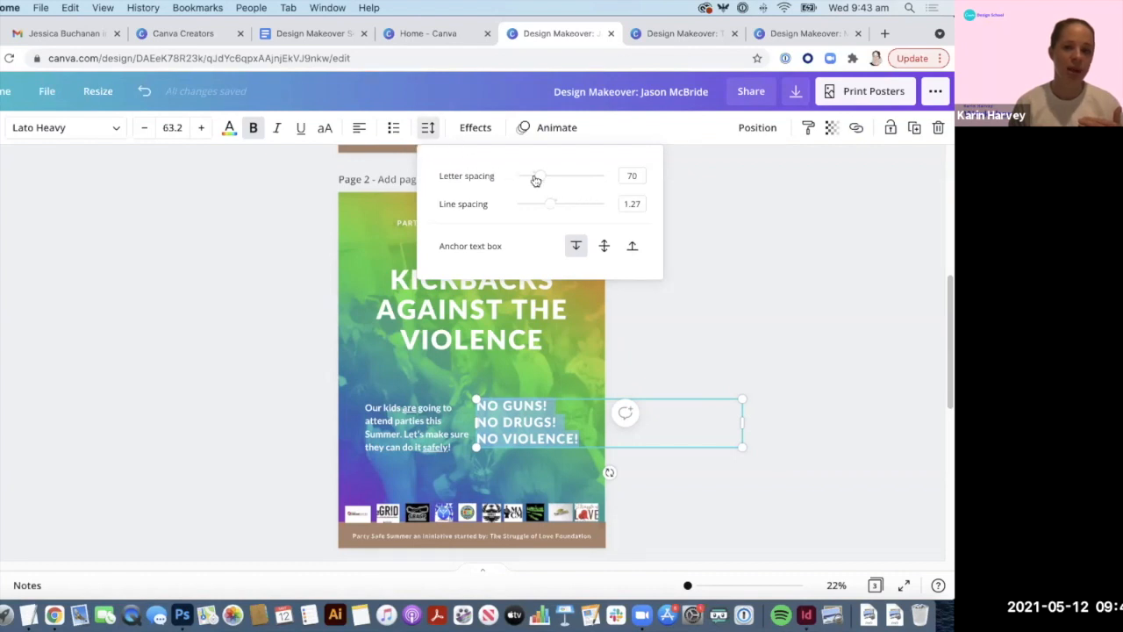
{"action": "left_click_drag", "start_coordinate": [536, 178], "coordinate": [551, 211]}
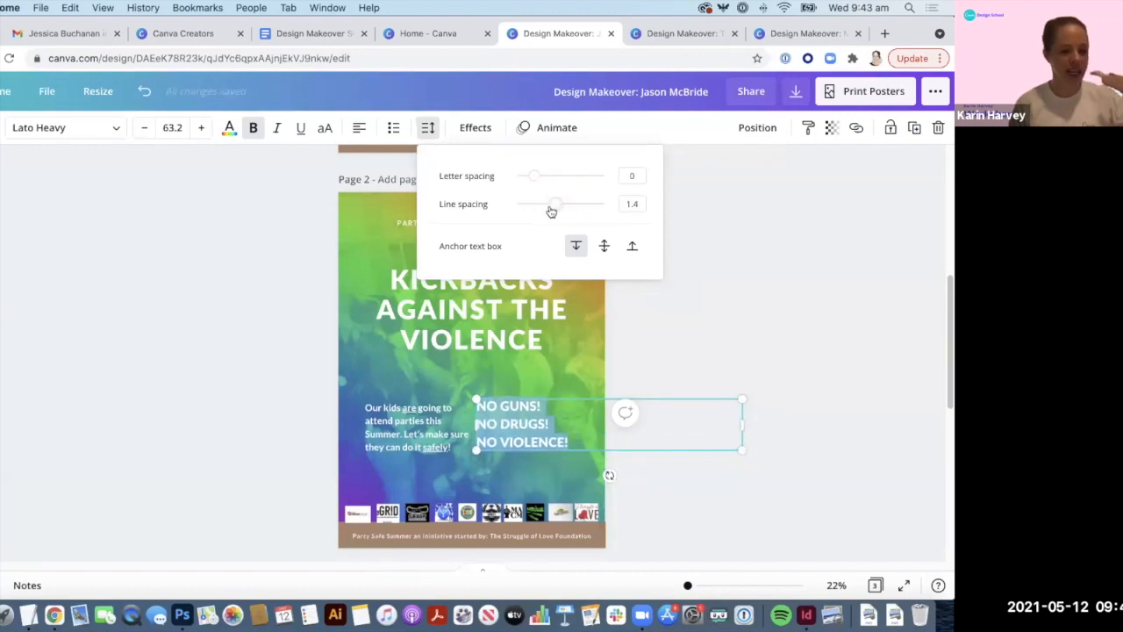
{"action": "left_click_drag", "start_coordinate": [551, 209], "coordinate": [554, 210]}
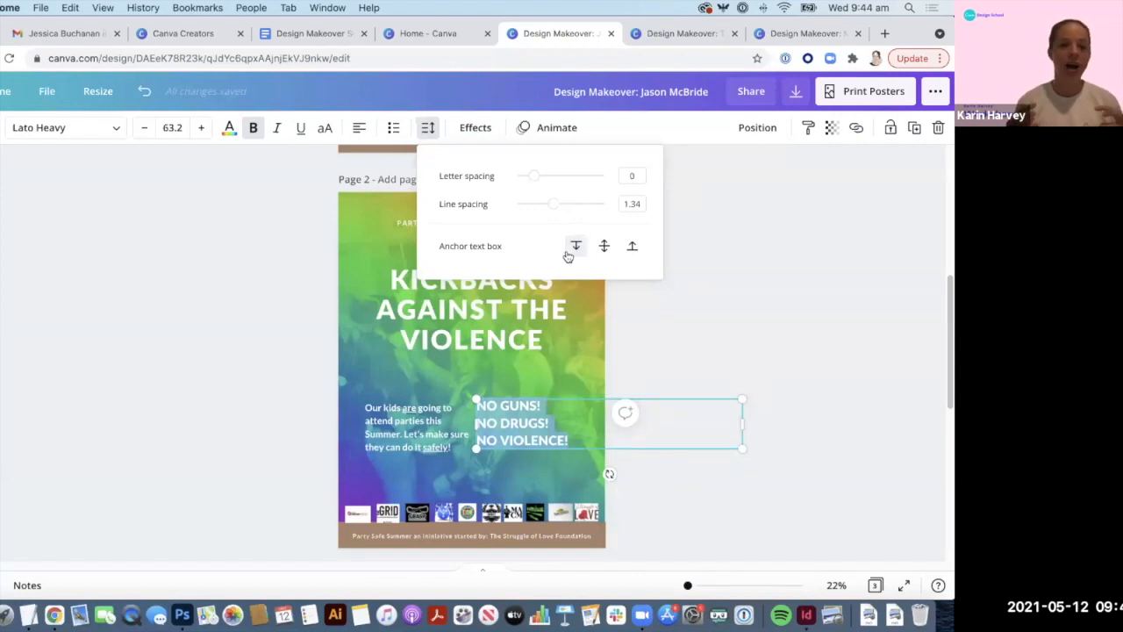
{"action": "left_click", "coordinate": [570, 250]}
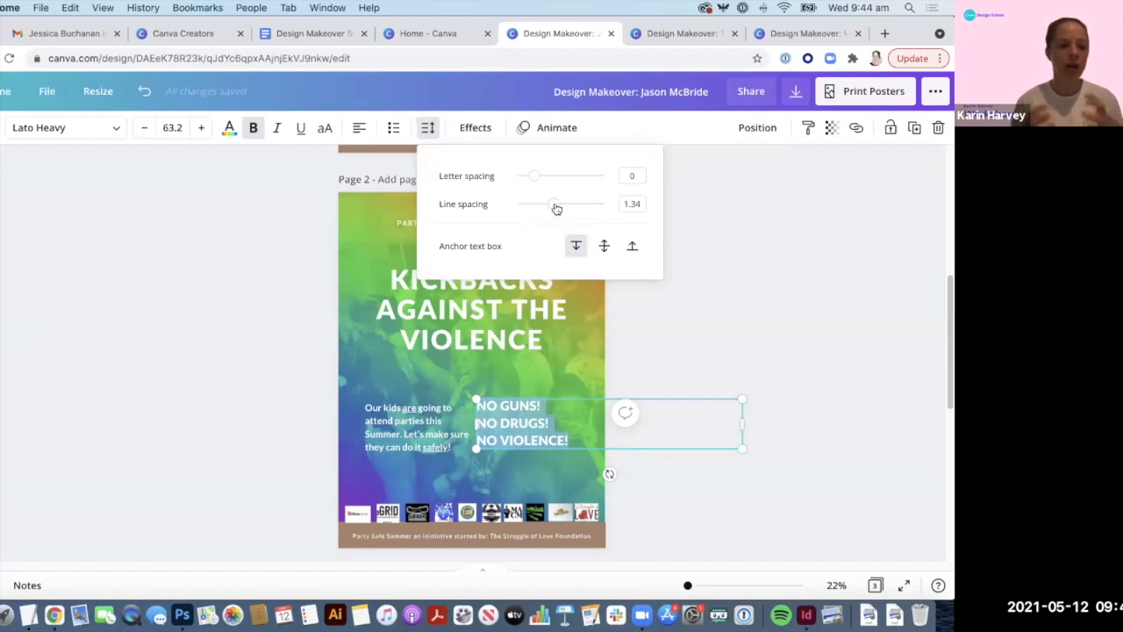
{"action": "left_click", "coordinate": [672, 510]}
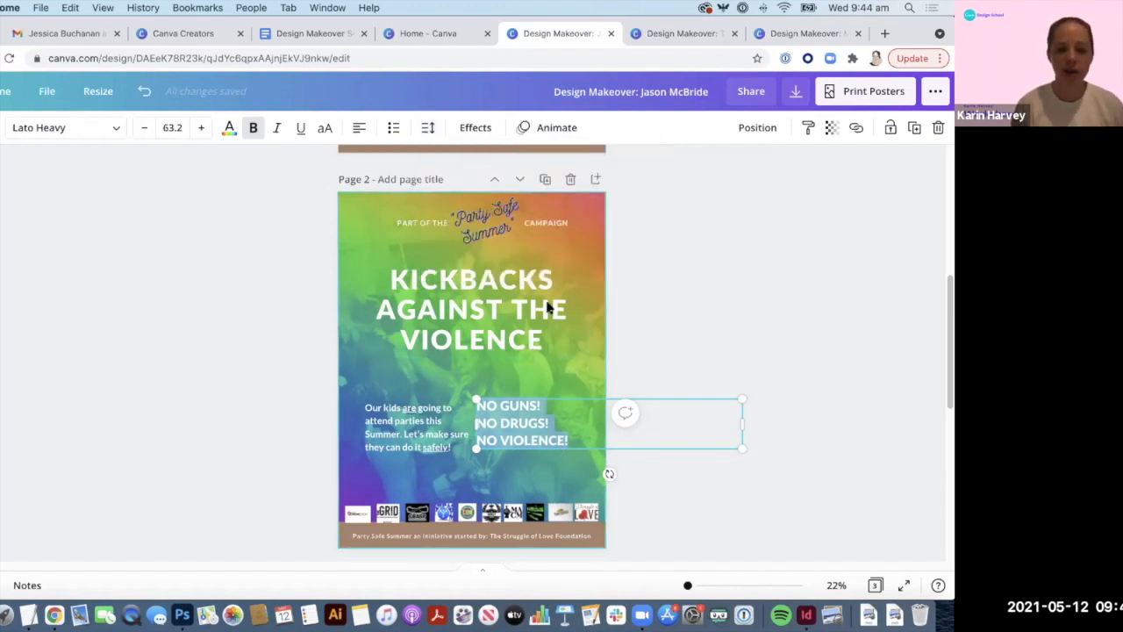
{"action": "left_click_drag", "start_coordinate": [742, 425], "coordinate": [584, 431]}
{"action": "left_click", "coordinate": [514, 341]}
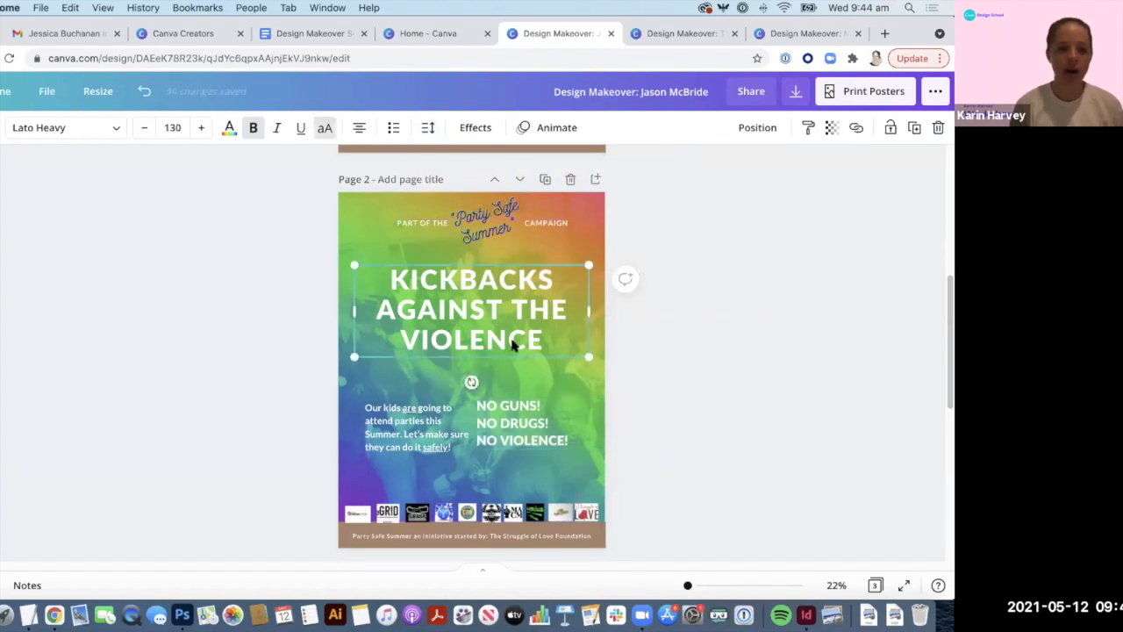
{"action": "left_click", "coordinate": [503, 441]}
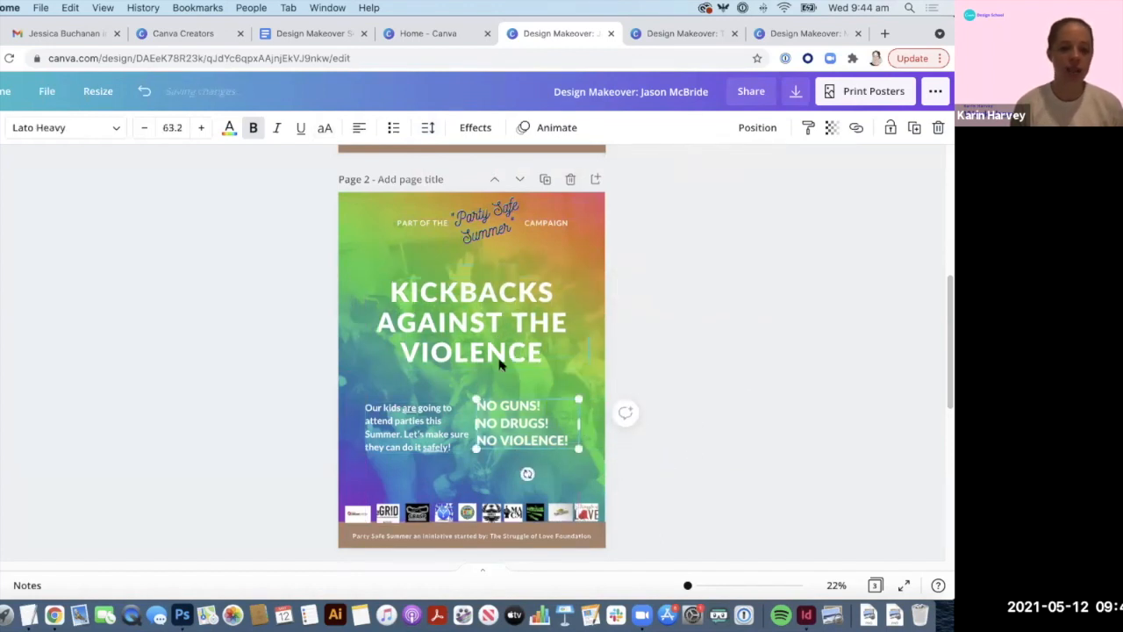
{"action": "left_click", "coordinate": [410, 451]}
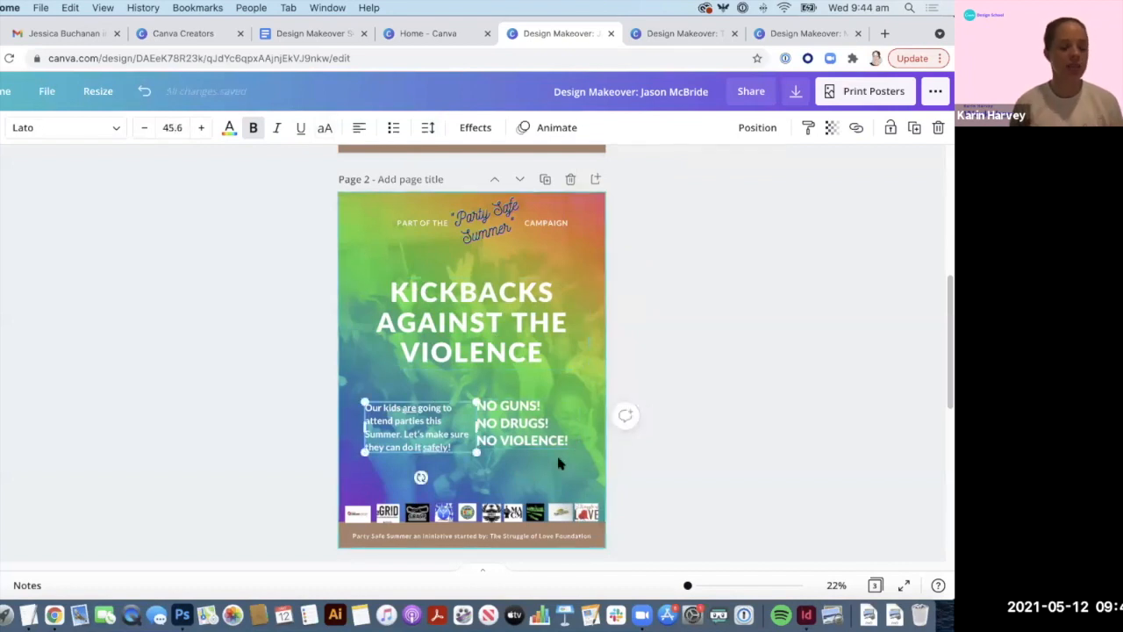
{"action": "key", "text": "super+z"}
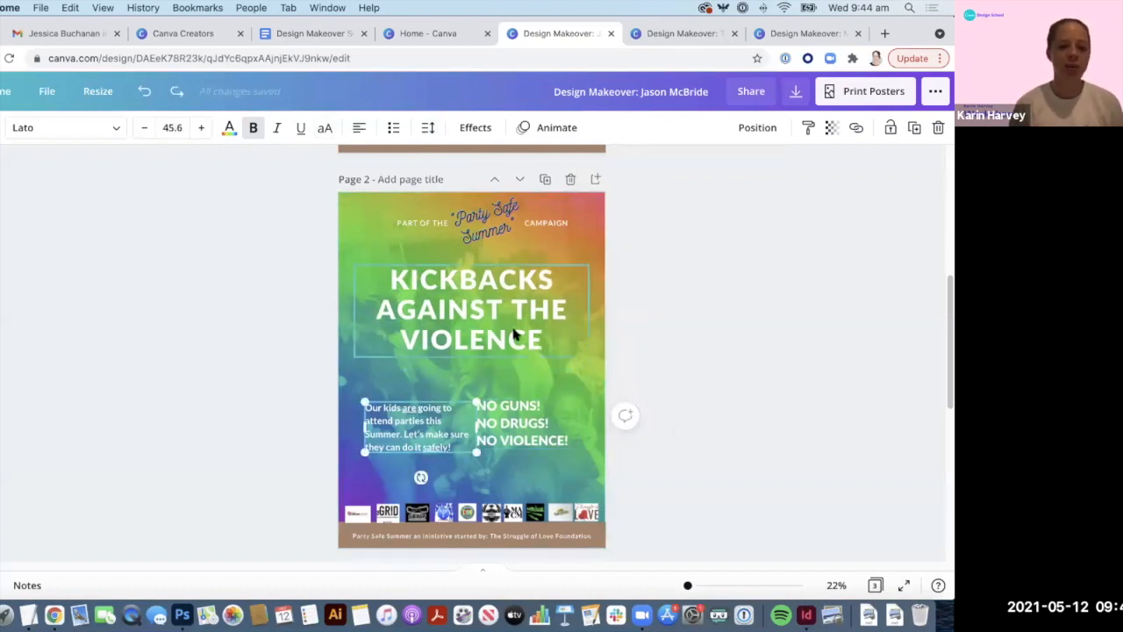
Step: Shift the slogan slightly right and down to line up with the paragraph, and lower the heading closer to both texts
{"action": "left_click", "coordinate": [408, 427]}
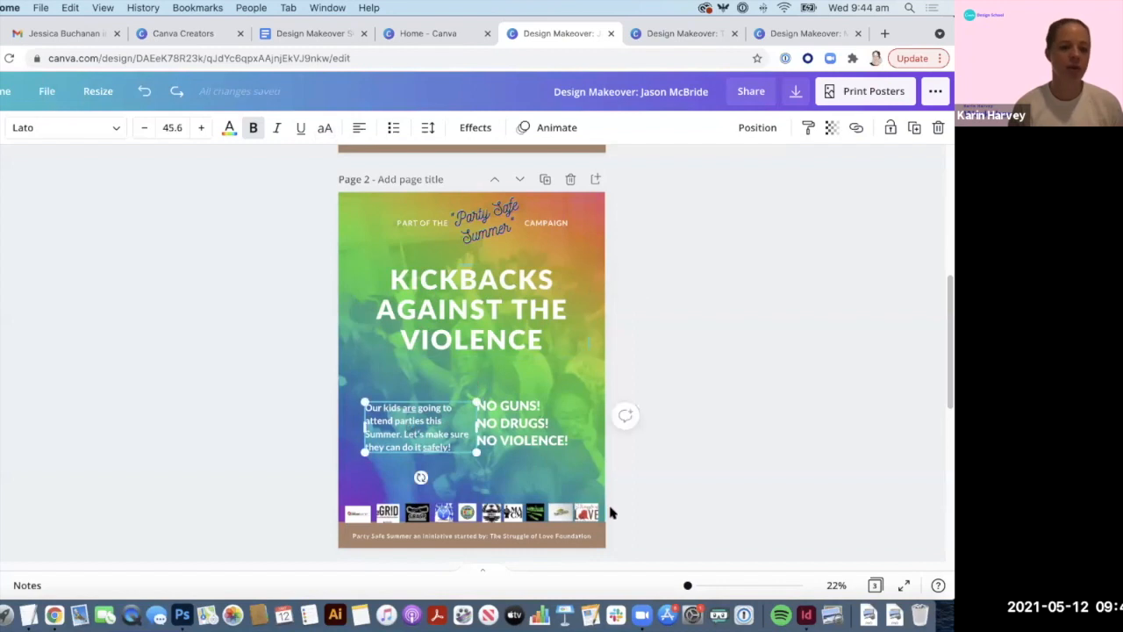
{"action": "mouse_move", "coordinate": [529, 442]}
{"action": "left_mouse_down"}
{"action": "mouse_move", "coordinate": [545, 448]}
{"action": "mouse_move", "coordinate": [538, 434]}
{"action": "left_mouse_up"}
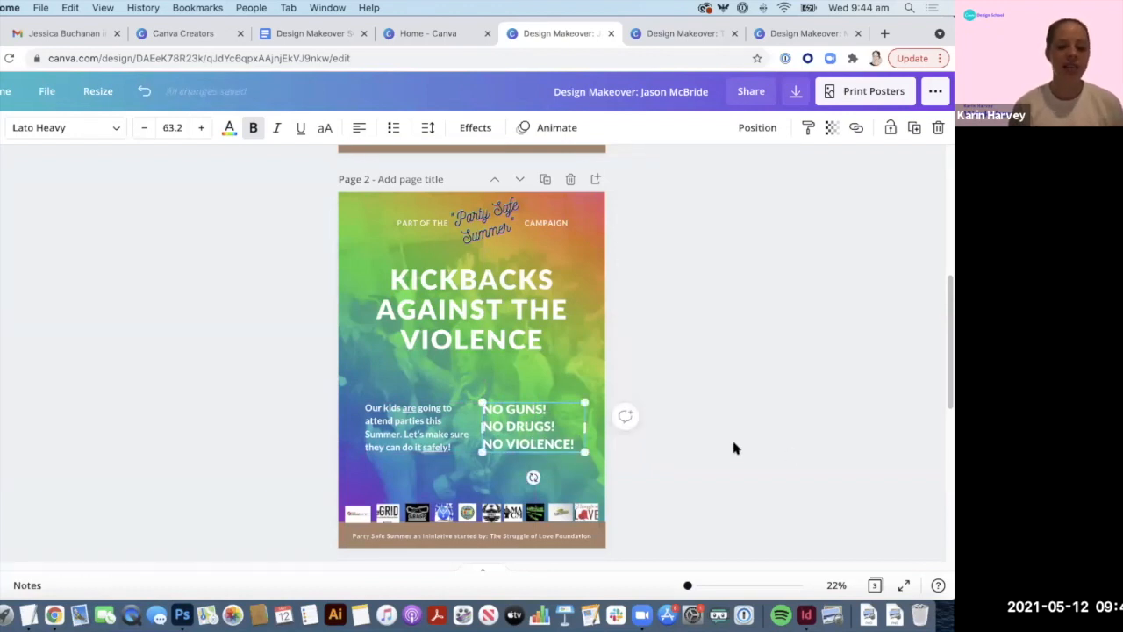
{"action": "left_click", "coordinate": [766, 431]}
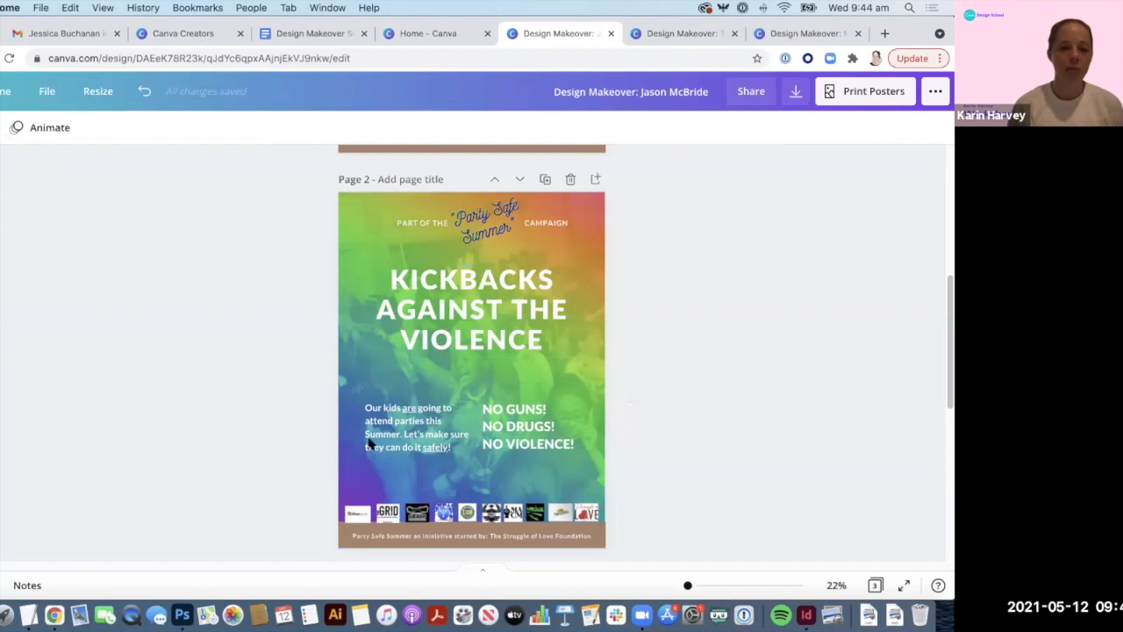
{"action": "left_click_drag", "start_coordinate": [470, 318], "coordinate": [469, 332]}
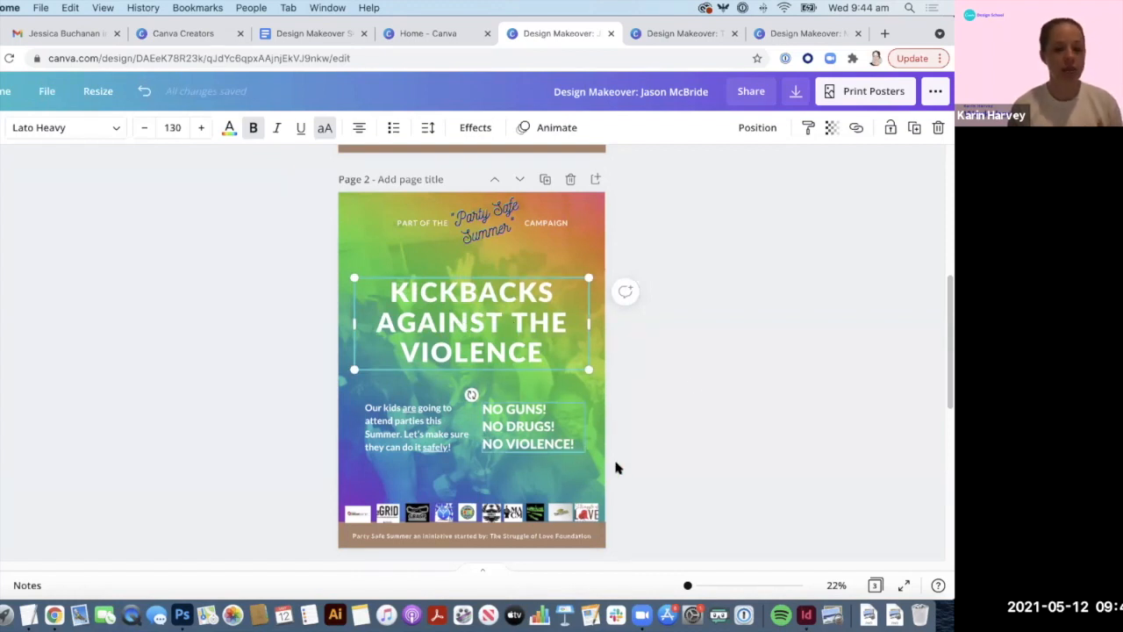
Step: Enlarge the slogan to size 66.8 and move it slightly left, next to the supporting paragraph
{"action": "left_click", "coordinate": [539, 448]}
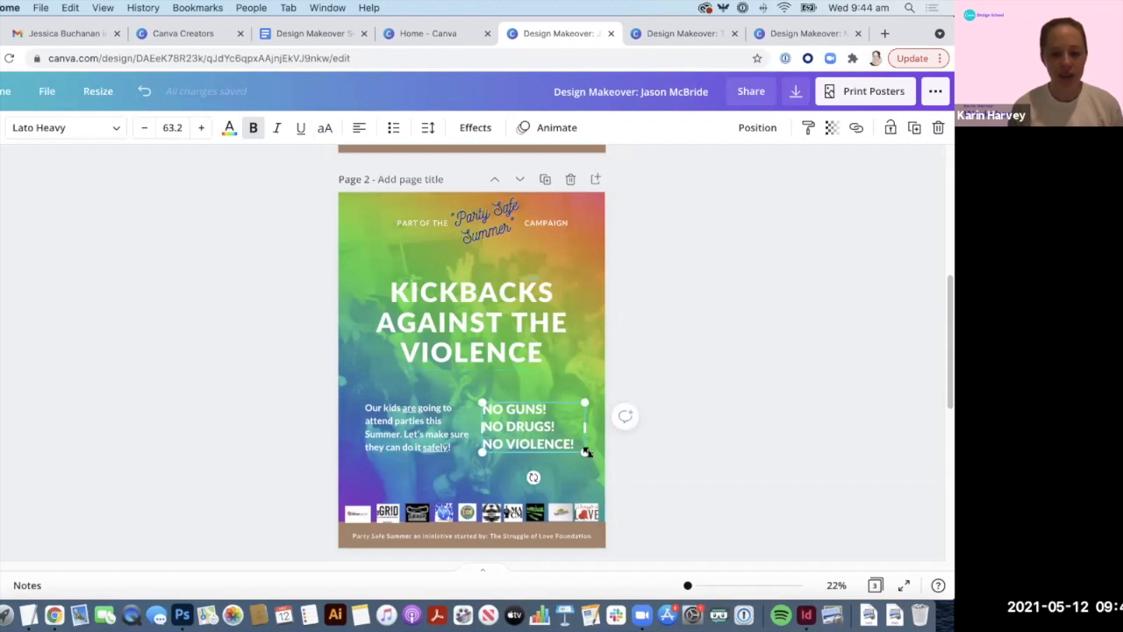
{"action": "left_click_drag", "start_coordinate": [588, 451], "coordinate": [451, 436]}
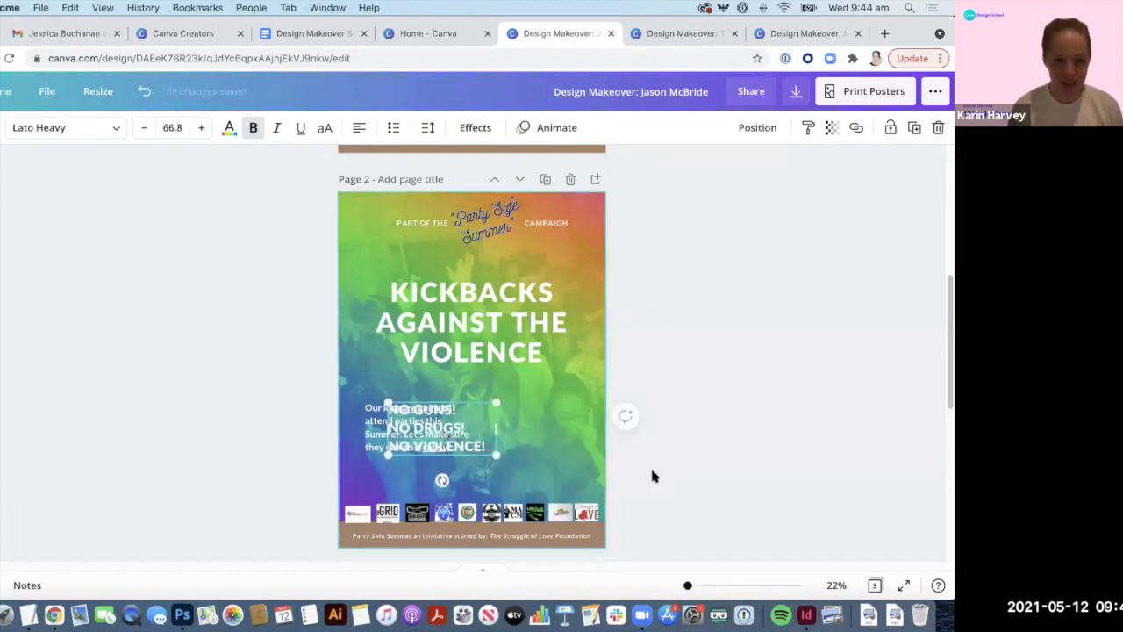
{"action": "key", "text": "super+z"}
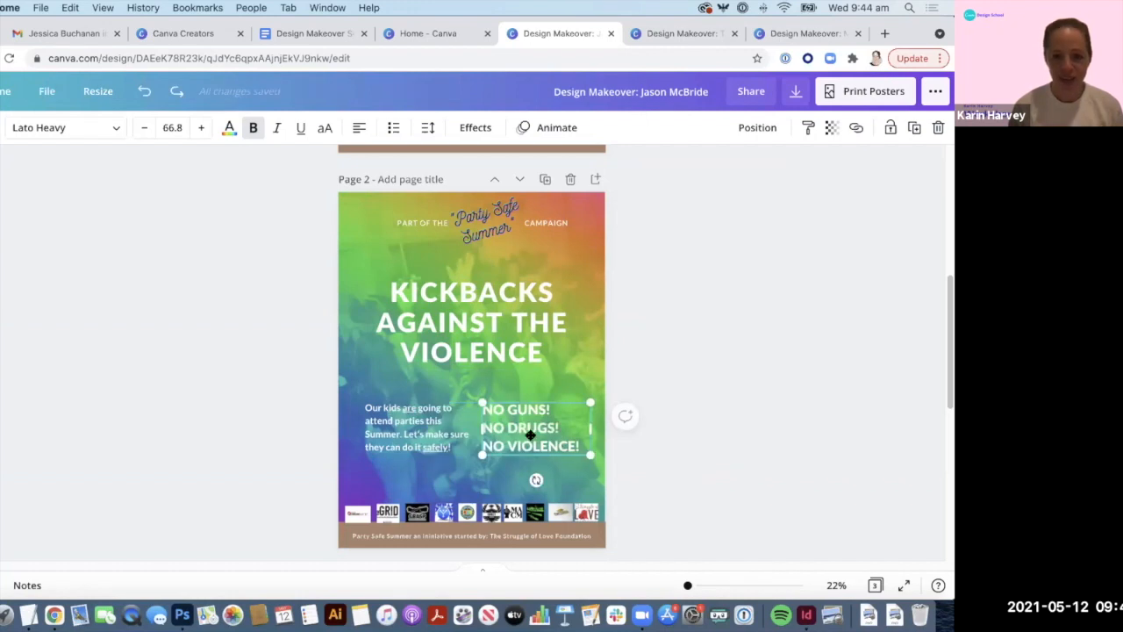
{"action": "left_click_drag", "start_coordinate": [537, 437], "coordinate": [526, 437]}
{"action": "left_click", "coordinate": [331, 396]}
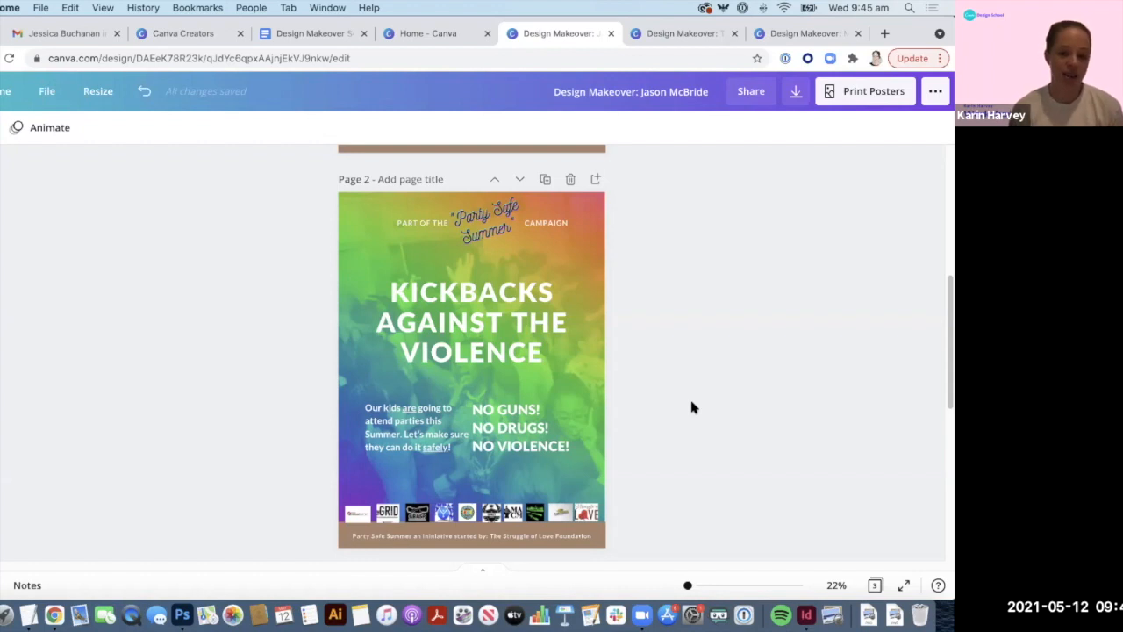
Step: Select all the sponsor logos in the row, group them, and move the row up clear of the brown footer band
{"action": "scroll", "coordinate": [654, 465], "scroll_direction": "down", "scroll_amount": 1}
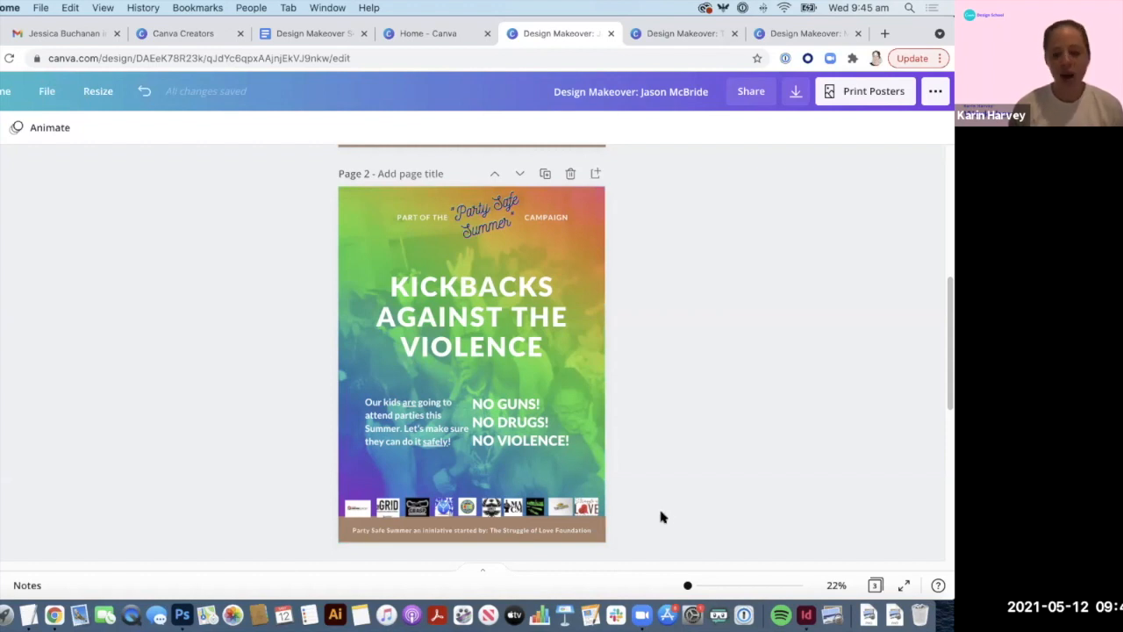
{"action": "left_click", "coordinate": [364, 511]}
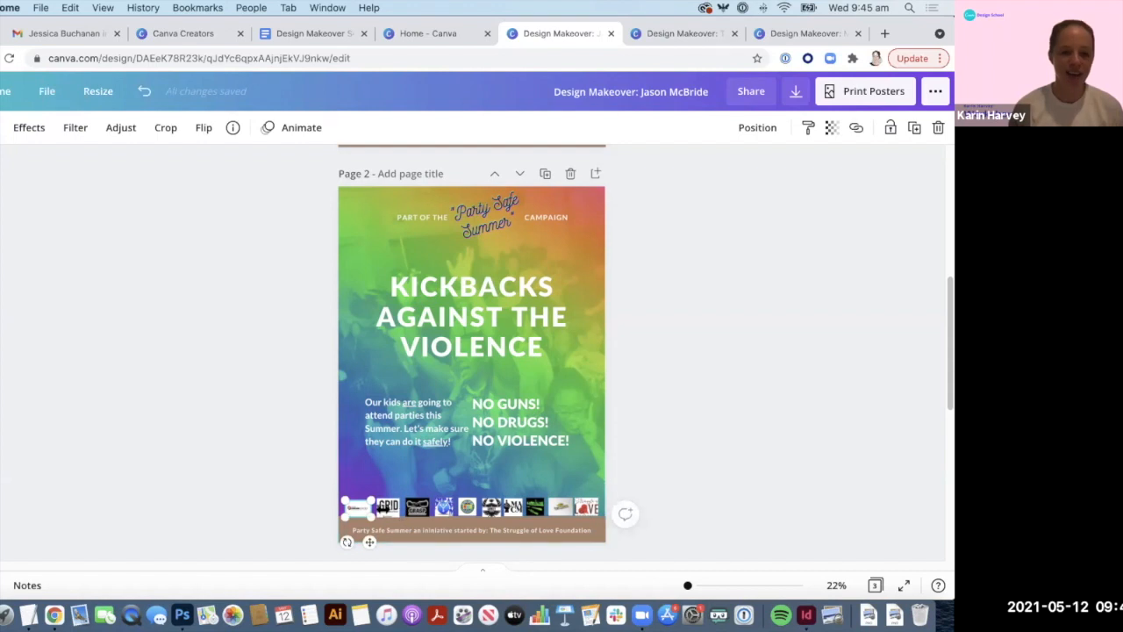
{"action": "left_click", "coordinate": [418, 509], "text": "shift"}
{"action": "left_click", "coordinate": [445, 509], "text": "shift"}
{"action": "left_click", "coordinate": [472, 508], "text": "shift"}
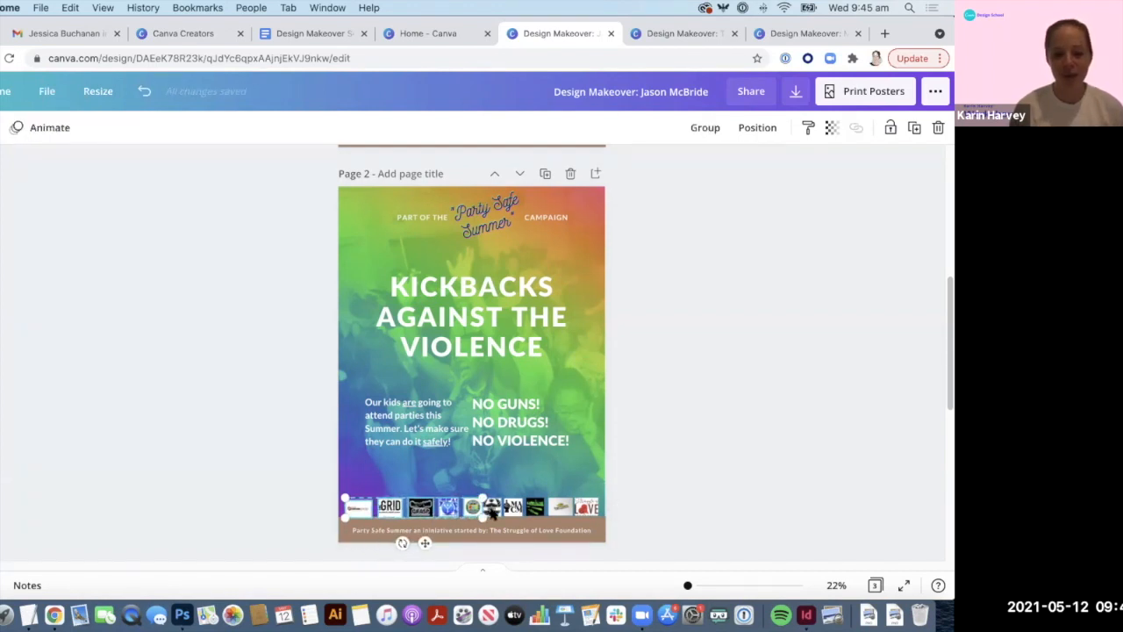
{"action": "key", "text": "super+z"}
{"action": "left_click", "coordinate": [493, 511], "text": "shift"}
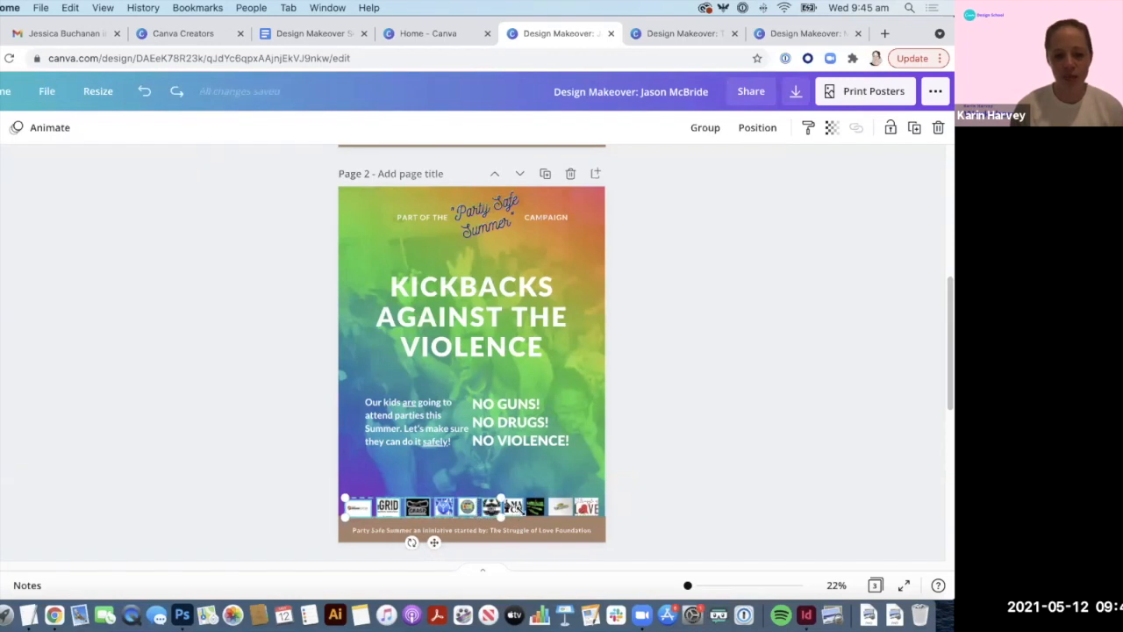
{"action": "left_click", "coordinate": [515, 512], "text": "shift"}
{"action": "left_click", "coordinate": [535, 511], "text": "shift"}
{"action": "left_click", "coordinate": [566, 508], "text": "shift"}
{"action": "left_click", "coordinate": [590, 509], "text": "shift"}
{"action": "key", "text": "super+g"}
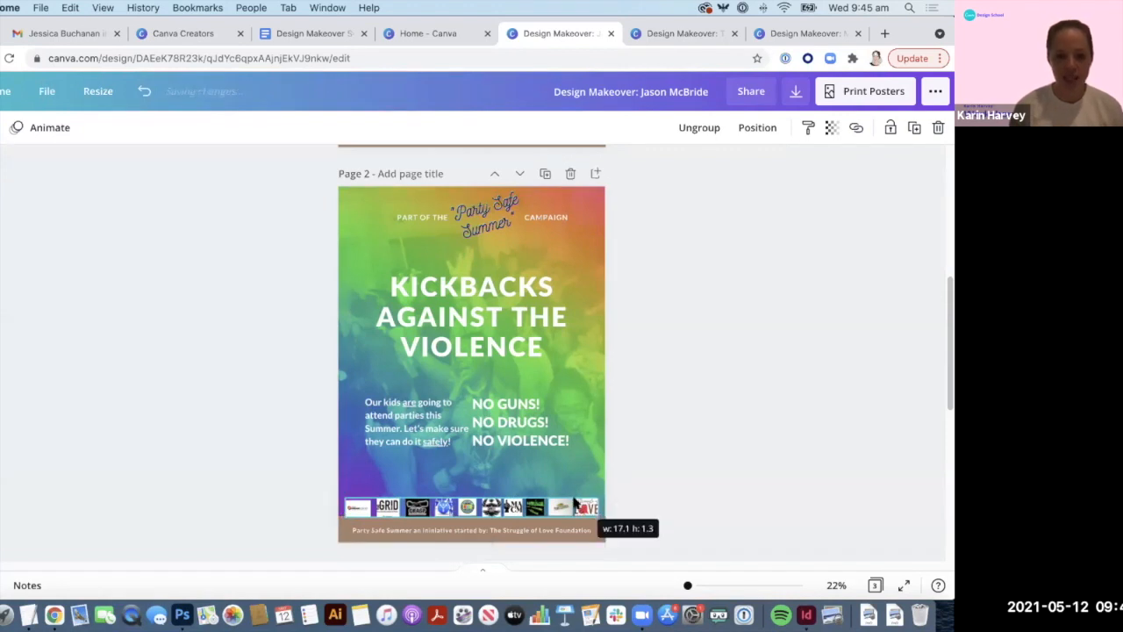
{"action": "left_click_drag", "start_coordinate": [560, 507], "coordinate": [535, 507]}
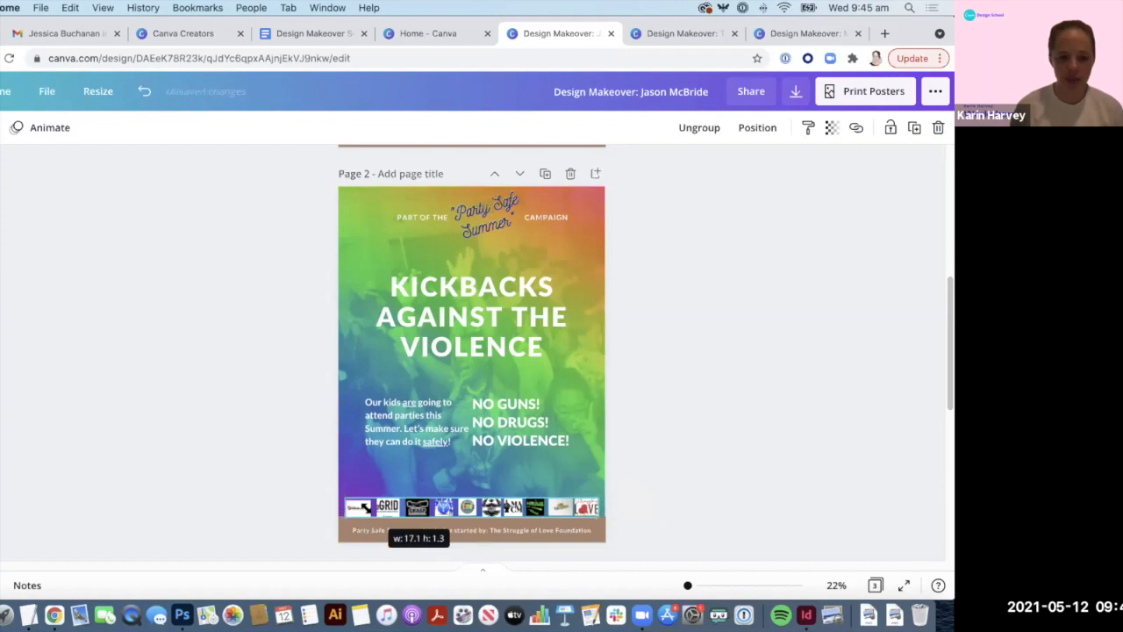
{"action": "left_click_drag", "start_coordinate": [443, 513], "coordinate": [444, 458]}
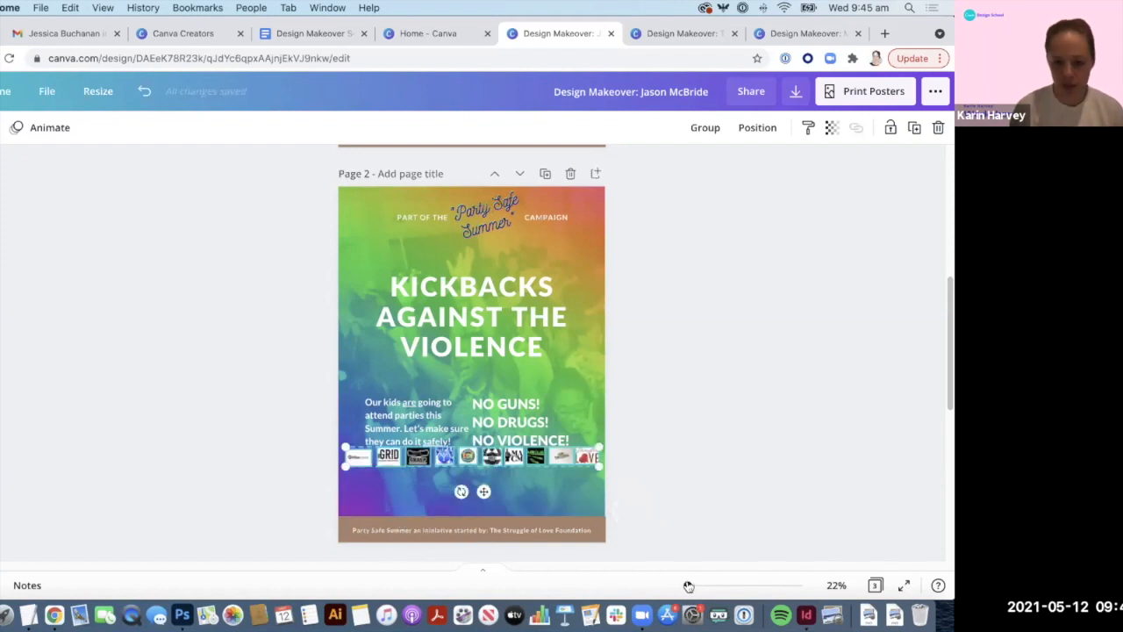
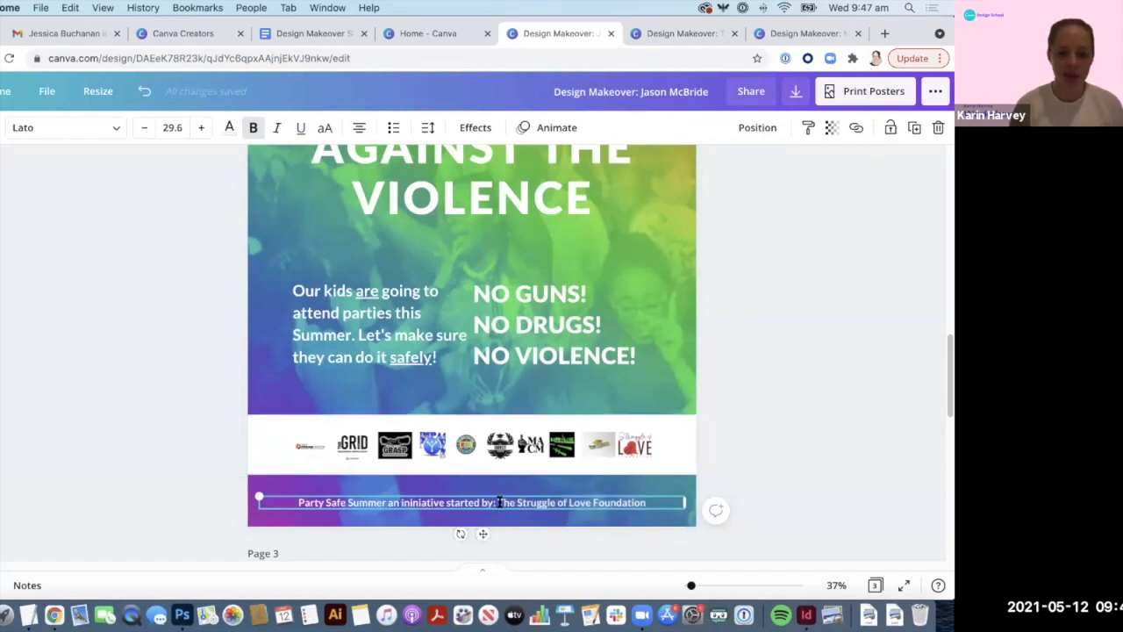
Step: Remove the bold from "Party Safe Summer an ininiative started by:" in the footer line, leaving the foundation's name bold
{"action": "left_click_drag", "start_coordinate": [496, 503], "coordinate": [279, 503]}
{"action": "left_click", "coordinate": [253, 128]}
{"action": "left_click", "coordinate": [772, 474]}
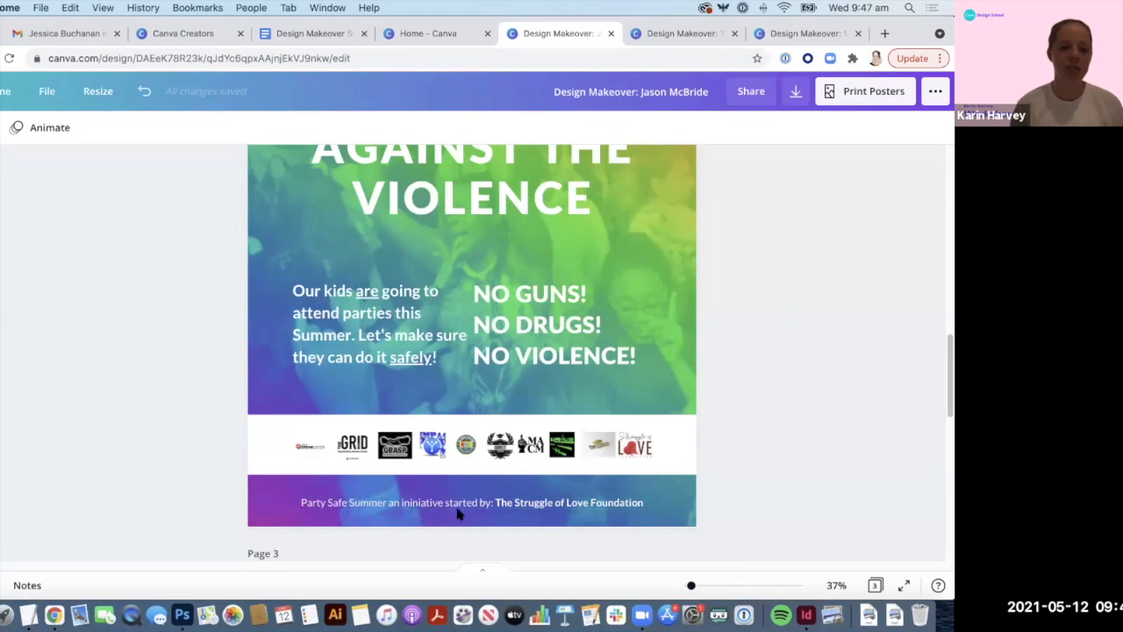
Step: Move the grouped "Part of the Party Safe Summer campaign" line down and slightly left, closer to the heading
{"action": "mouse_move", "coordinate": [695, 586]}
{"action": "left_mouse_down"}
{"action": "mouse_move", "coordinate": [704, 586]}
{"action": "mouse_move", "coordinate": [687, 585]}
{"action": "left_mouse_up"}
{"action": "scroll", "coordinate": [667, 420], "scroll_direction": "up", "scroll_amount": 2}
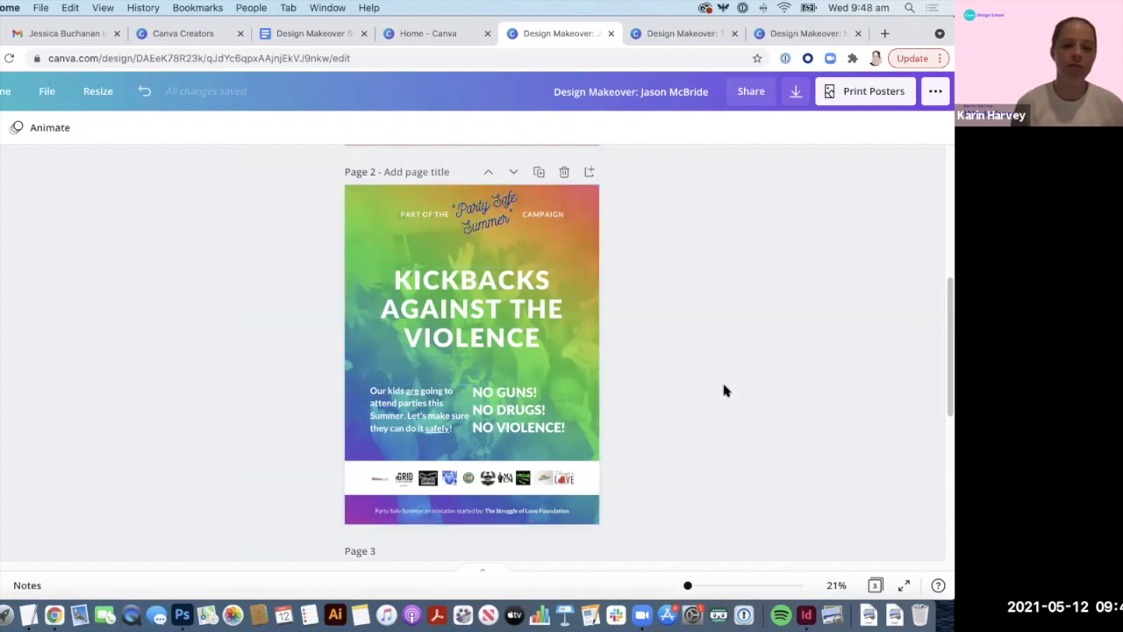
{"action": "left_click", "coordinate": [477, 219]}
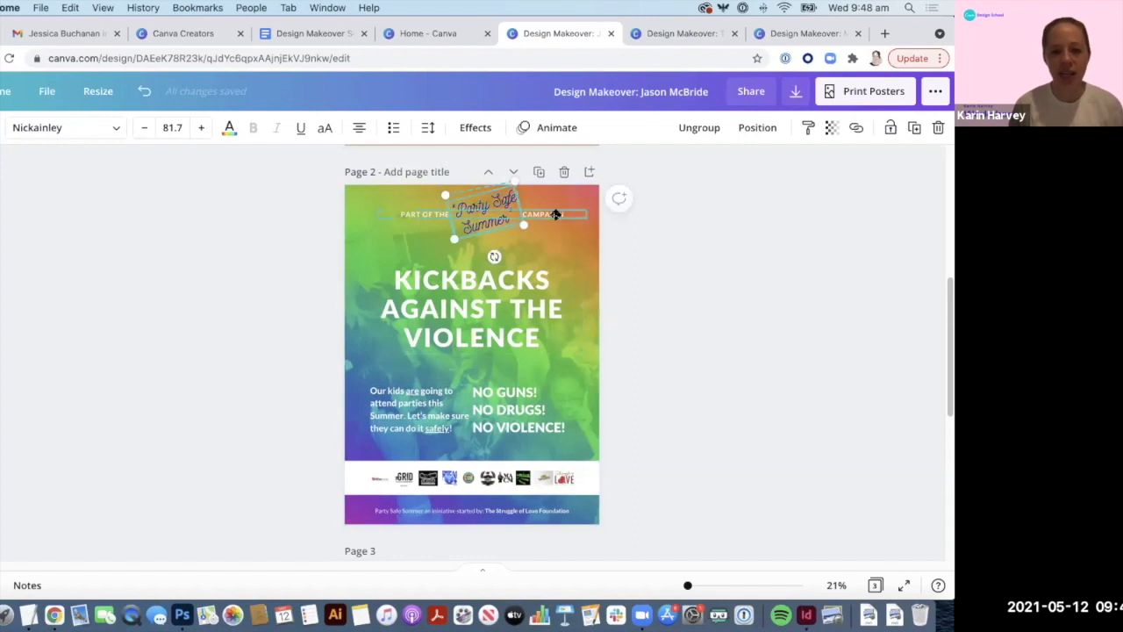
{"action": "left_click_drag", "start_coordinate": [553, 217], "coordinate": [543, 232]}
{"action": "left_click", "coordinate": [770, 332]}
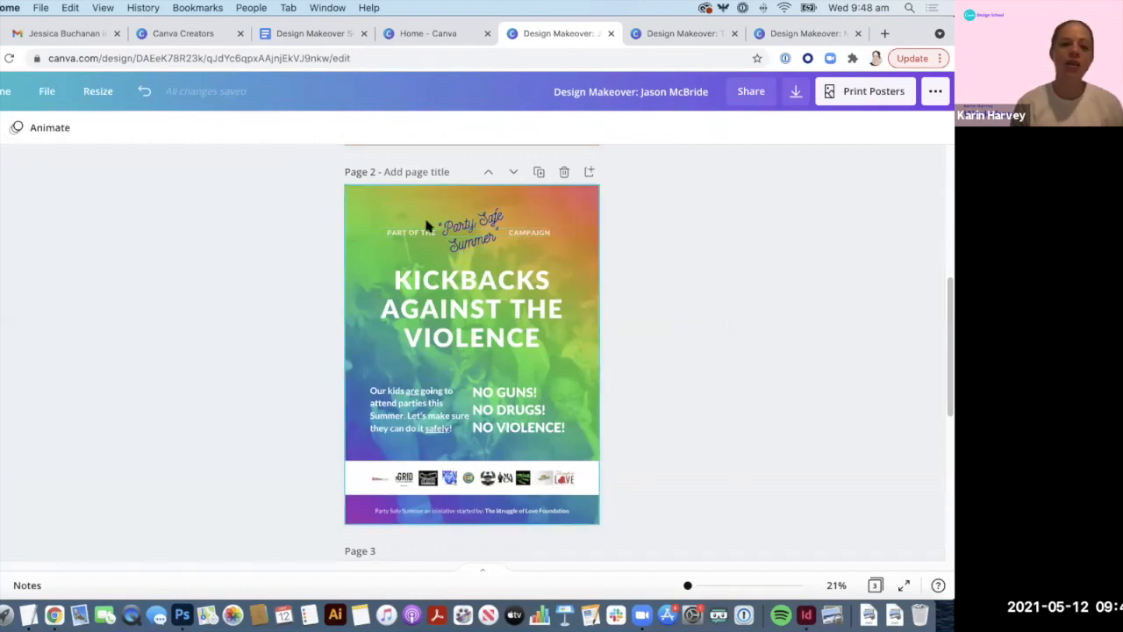
Step: Delete the "PART OF THE" and "CAMPAIGN" texts and ungroup the remaining "Party Safe Summer" text
{"action": "left_click", "coordinate": [533, 230]}
{"action": "left_click", "coordinate": [460, 242]}
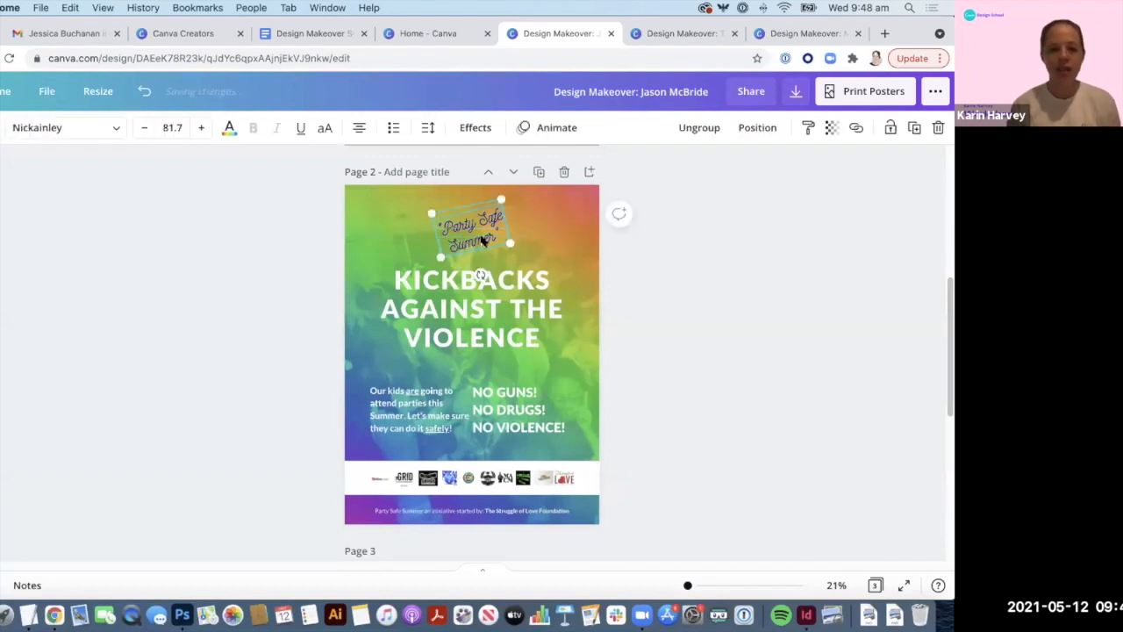
{"action": "key", "text": "super+shift+g"}
Step: Rotate the tilted "Party Safe Summer" text so it sits horizontally above the heading
{"action": "left_click", "coordinate": [621, 295]}
{"action": "left_click", "coordinate": [467, 221]}
{"action": "mouse_move", "coordinate": [471, 277]}
{"action": "left_mouse_down"}
{"action": "mouse_move", "coordinate": [447, 272]}
{"action": "mouse_move", "coordinate": [471, 276]}
{"action": "left_mouse_up"}
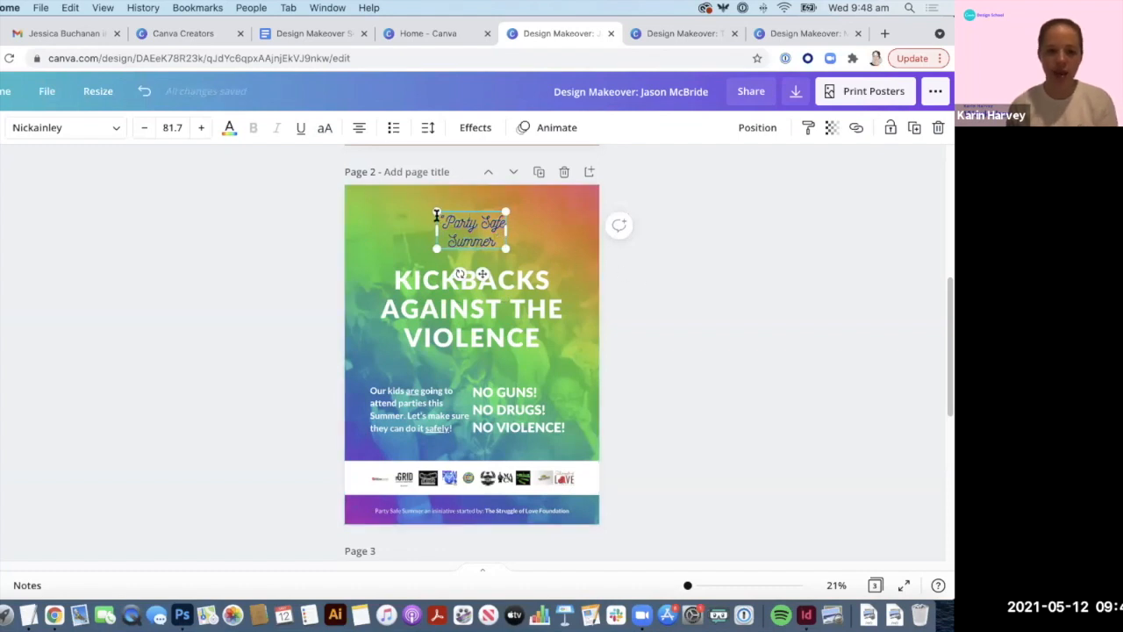
Step: Widen the "Party Safe Summer" text box, put the words on one line without quotation marks, and move it left
{"action": "left_click_drag", "start_coordinate": [556, 235], "coordinate": [565, 239]}
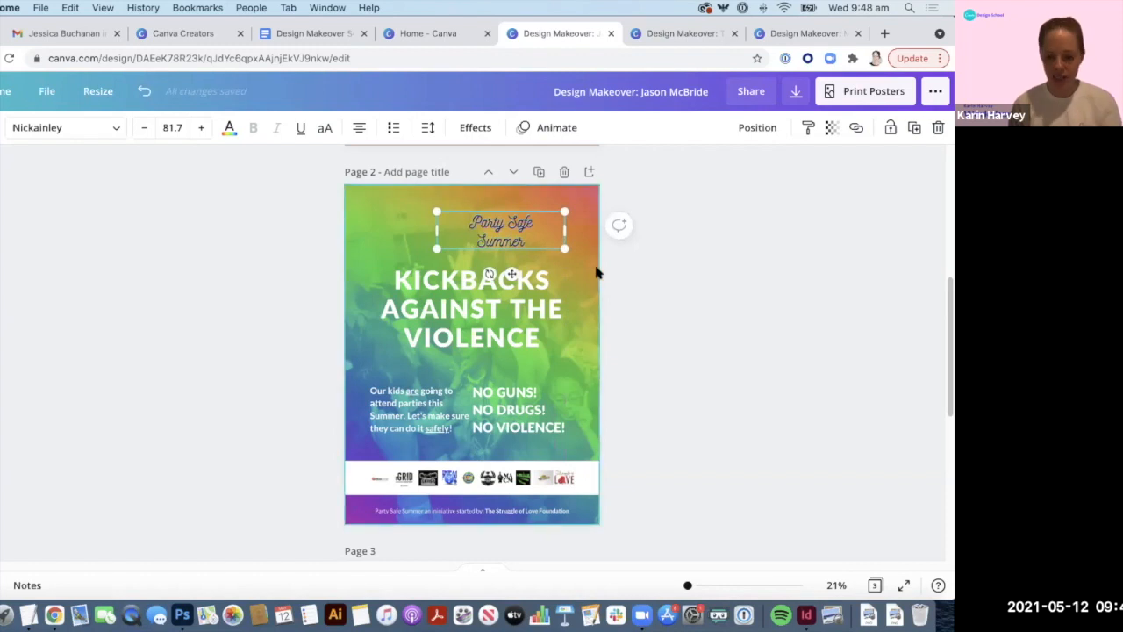
{"action": "left_click", "coordinate": [696, 325]}
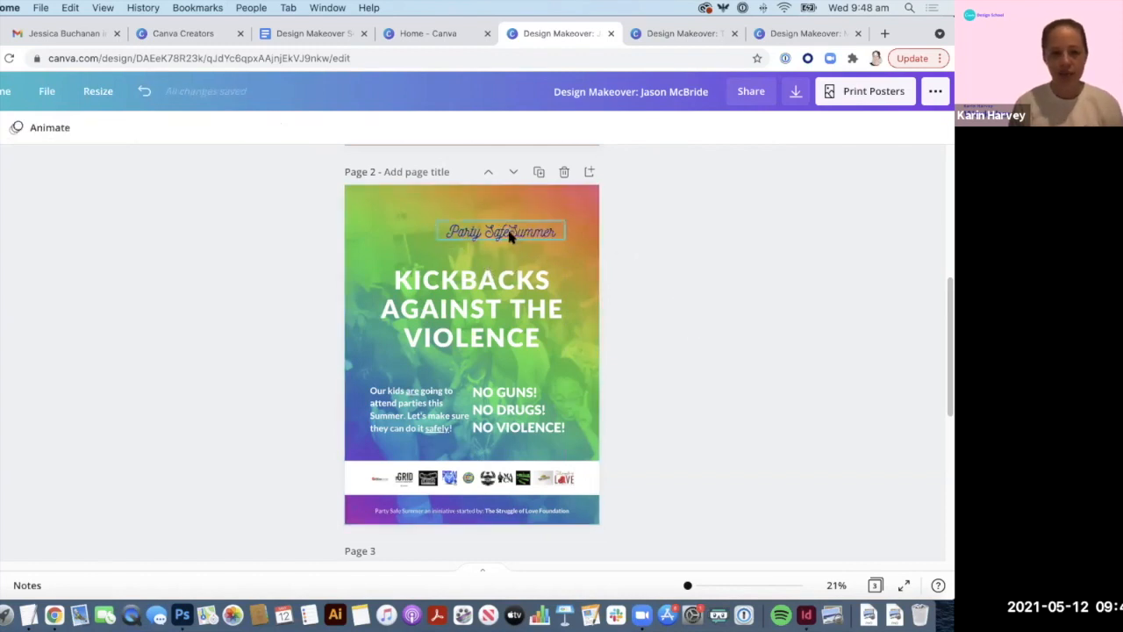
{"action": "left_click", "coordinate": [510, 235]}
{"action": "left_click", "coordinate": [612, 289]}
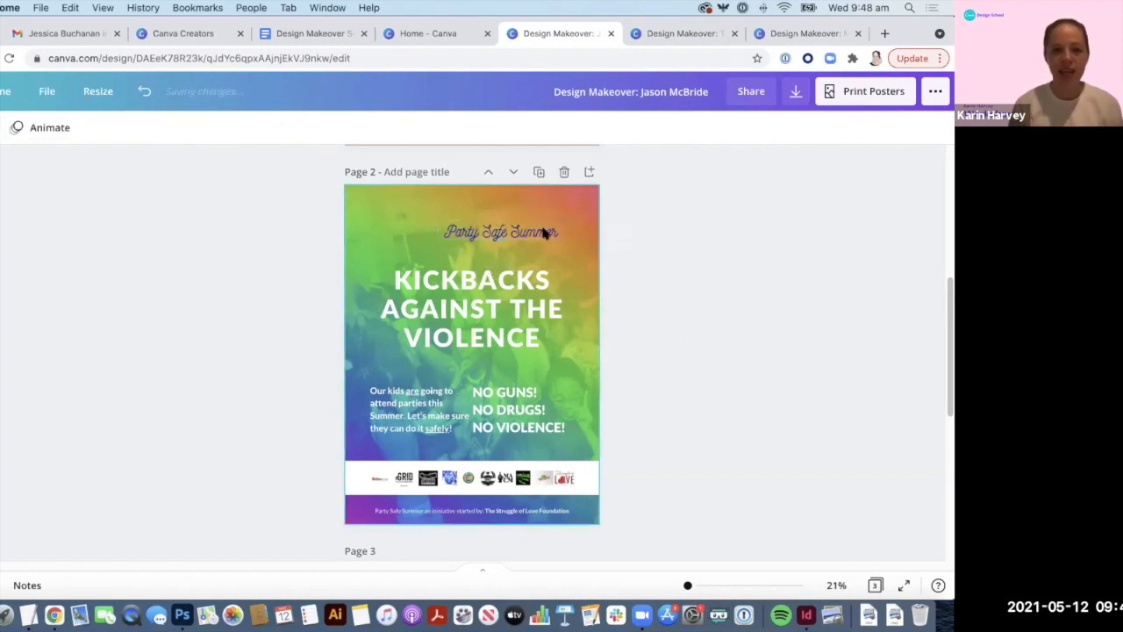
{"action": "left_click_drag", "start_coordinate": [544, 233], "coordinate": [518, 233]}
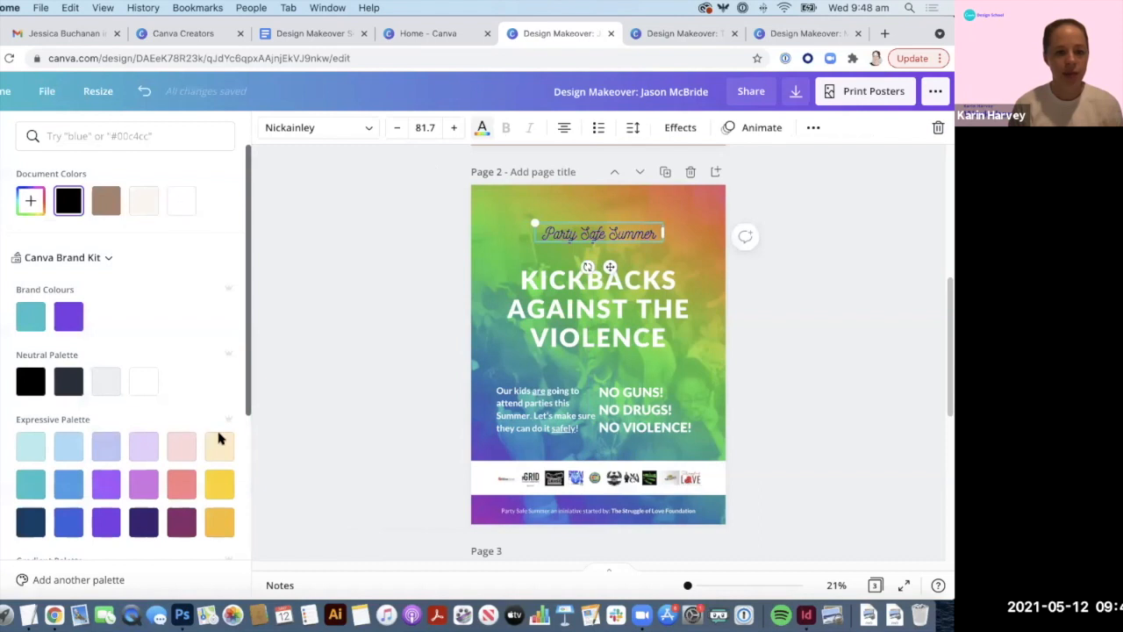
Step: Color the "Party Safe Summer" text yellow from the Expressive Palette and set its text effect to None
{"action": "left_click", "coordinate": [220, 484]}
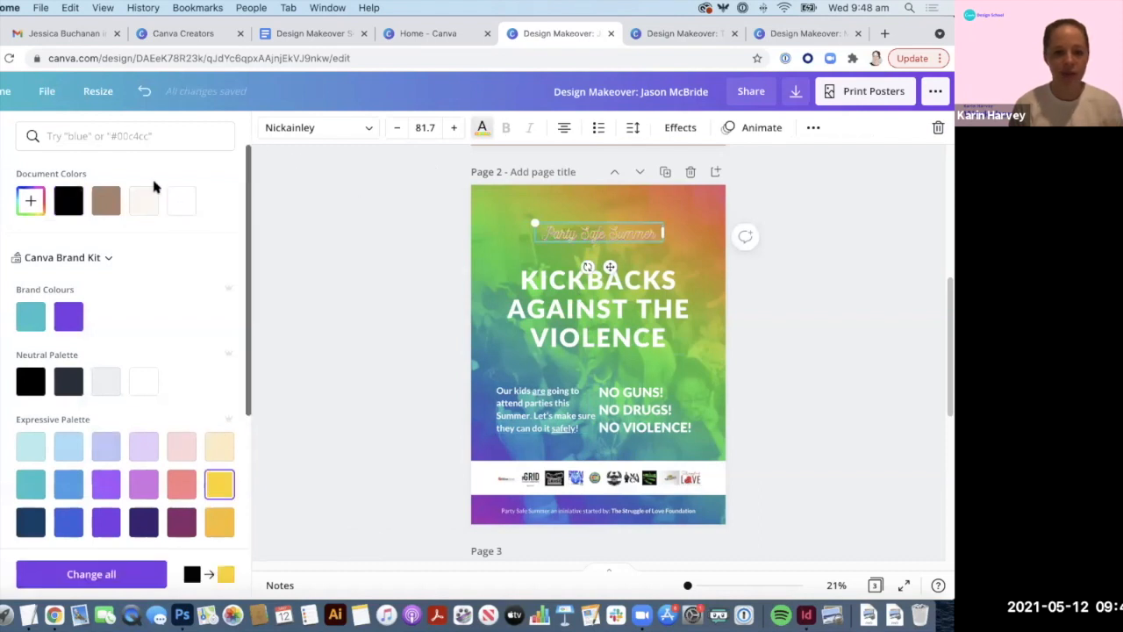
{"action": "left_click", "coordinate": [677, 128]}
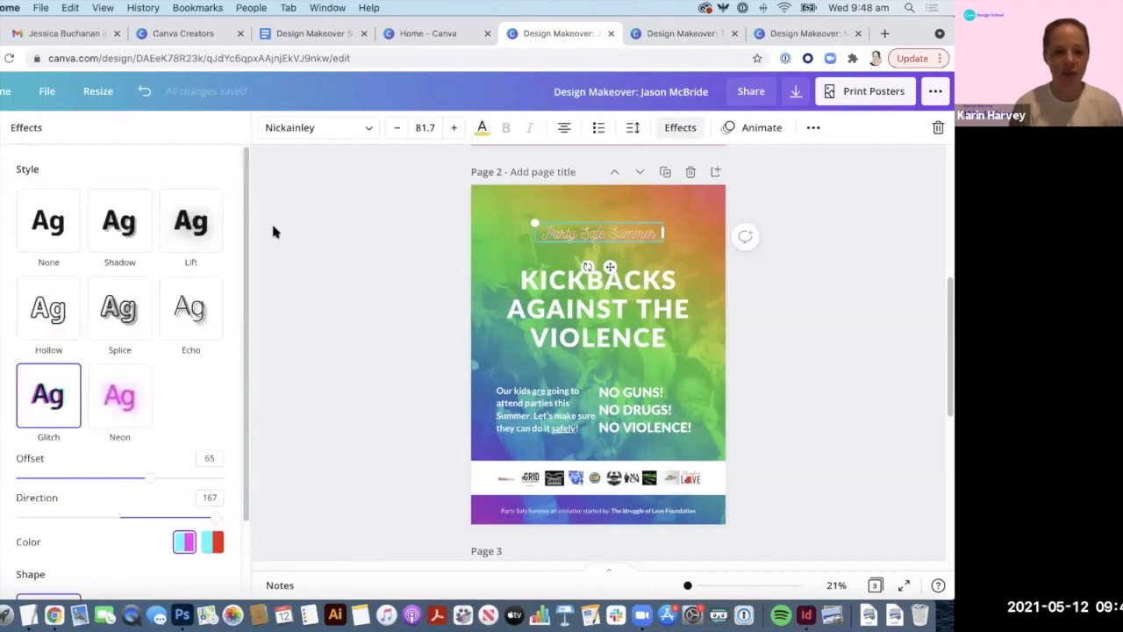
{"action": "left_click", "coordinate": [45, 226]}
Step: Enlarge the "Party Safe Summer" text to size 99.8 and center it above the heading
{"action": "left_click_drag", "start_coordinate": [663, 241], "coordinate": [683, 260]}
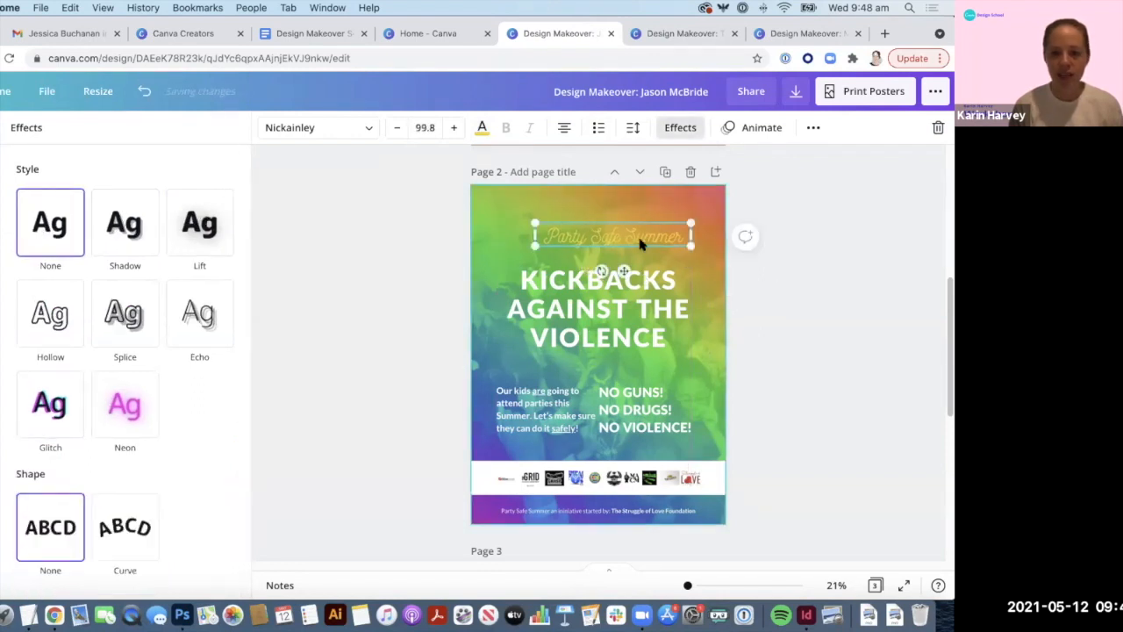
{"action": "left_click_drag", "start_coordinate": [627, 238], "coordinate": [622, 235]}
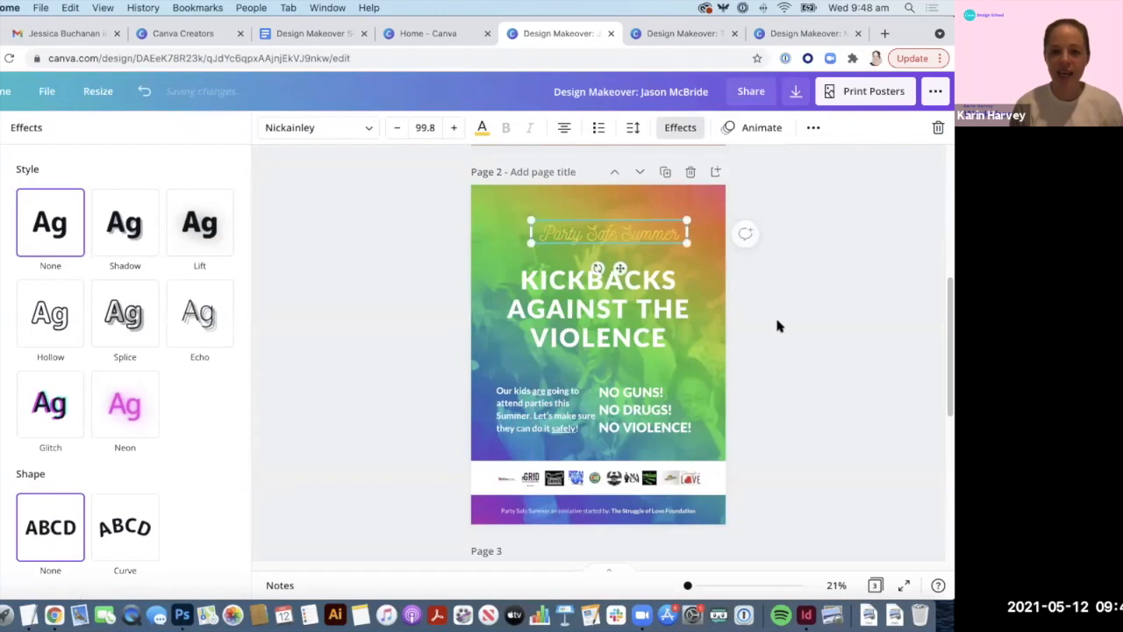
{"action": "left_click", "coordinate": [644, 241]}
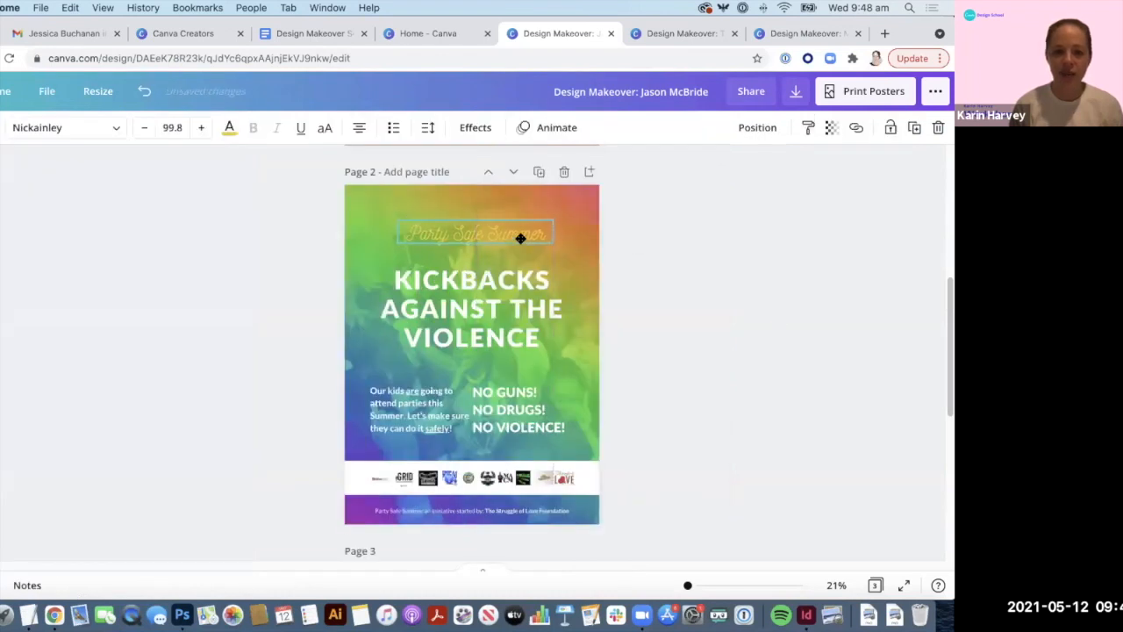
{"action": "left_click", "coordinate": [741, 356]}
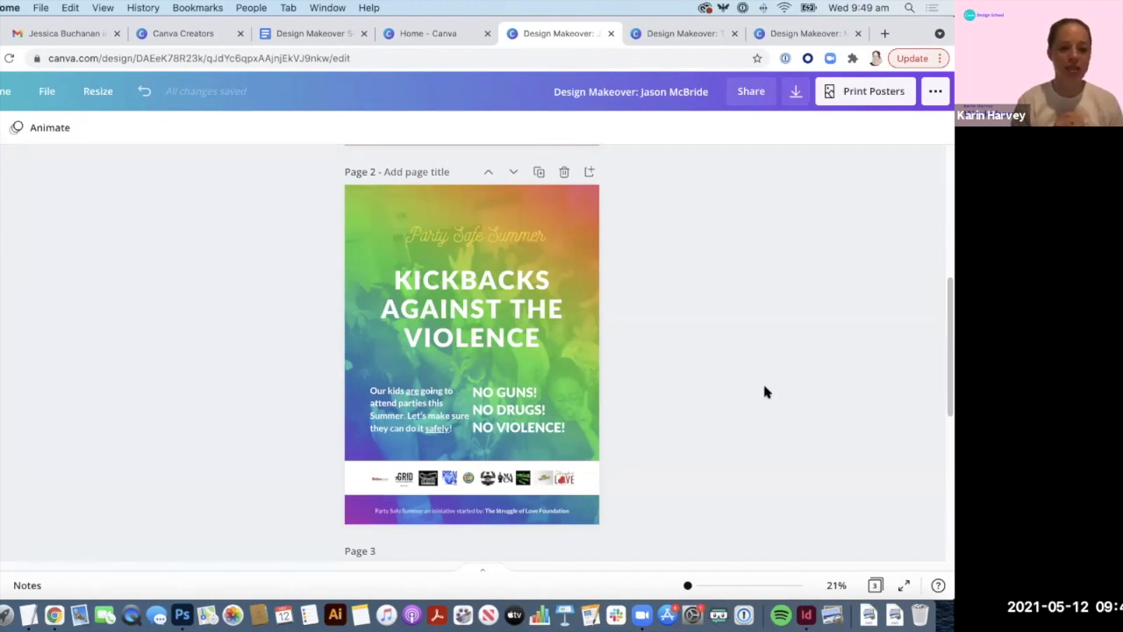
Step: Compare the original poster on page 1 with the redesigned poster on page 2
{"action": "scroll", "coordinate": [735, 307], "scroll_direction": "up", "scroll_amount": 3}
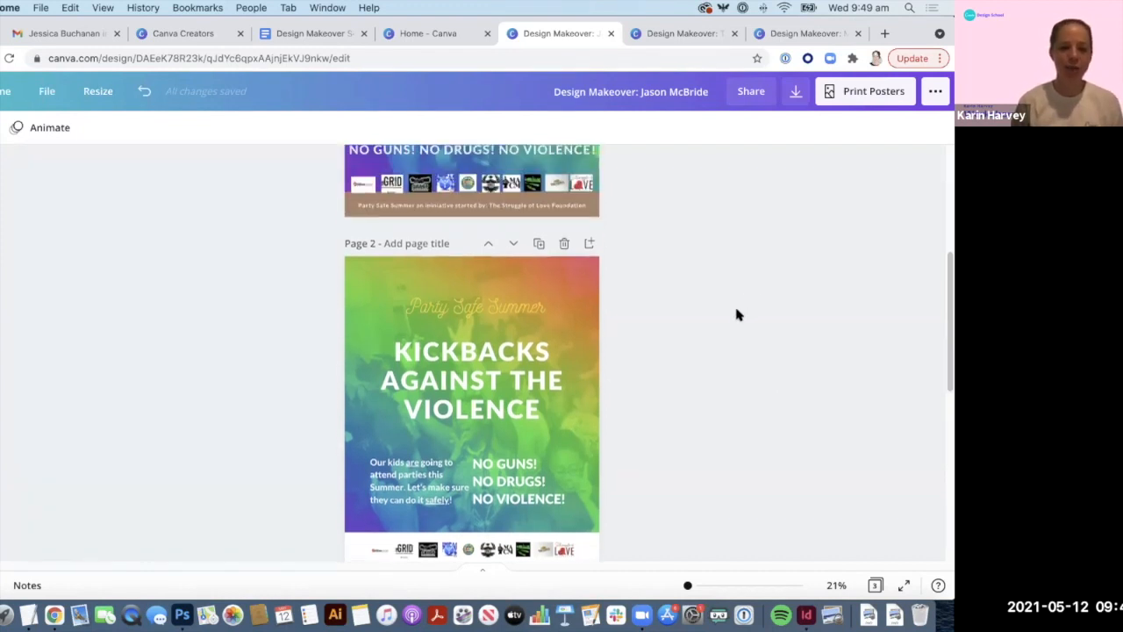
{"action": "scroll", "coordinate": [735, 309], "scroll_direction": "up", "scroll_amount": 5}
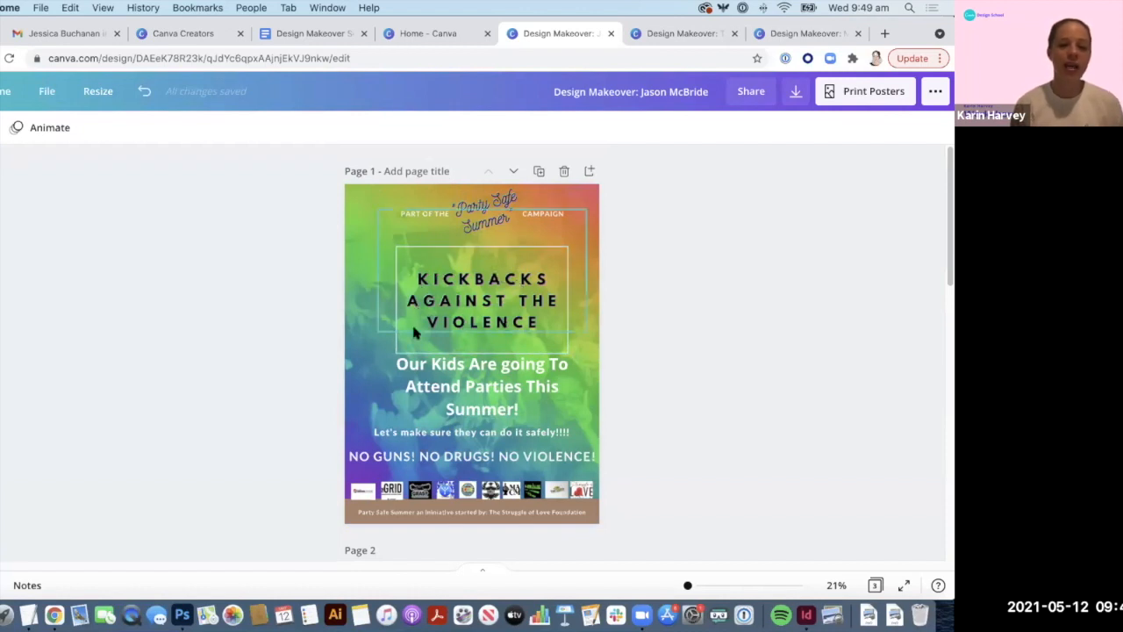
{"action": "scroll", "coordinate": [726, 403], "scroll_direction": "down", "scroll_amount": 8}
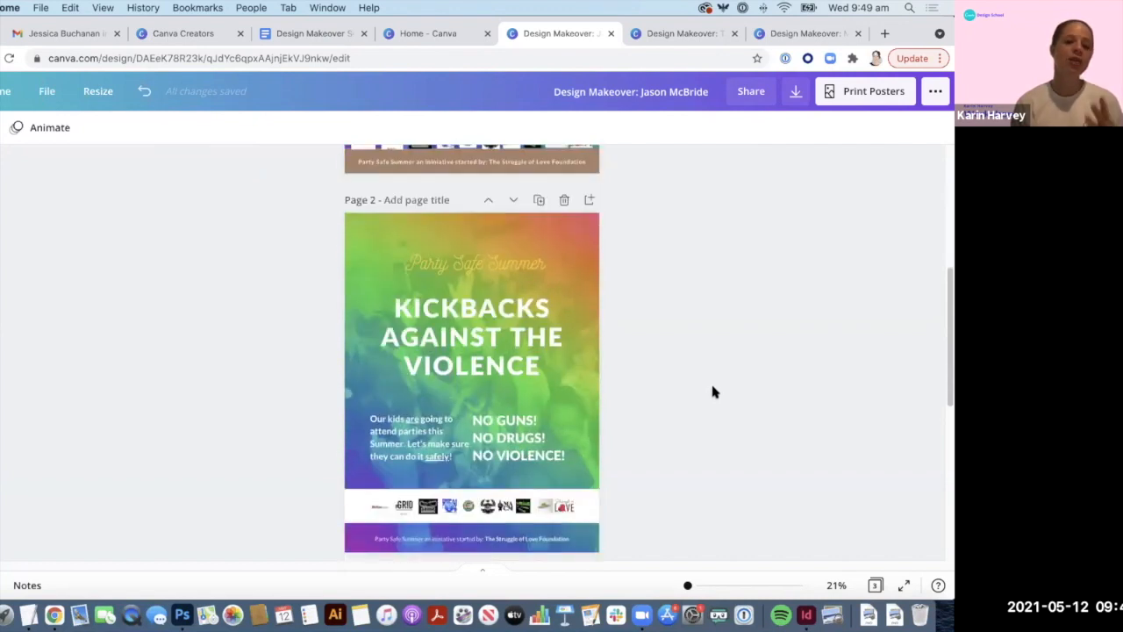
{"action": "scroll", "coordinate": [712, 391], "scroll_direction": "down", "scroll_amount": 1}
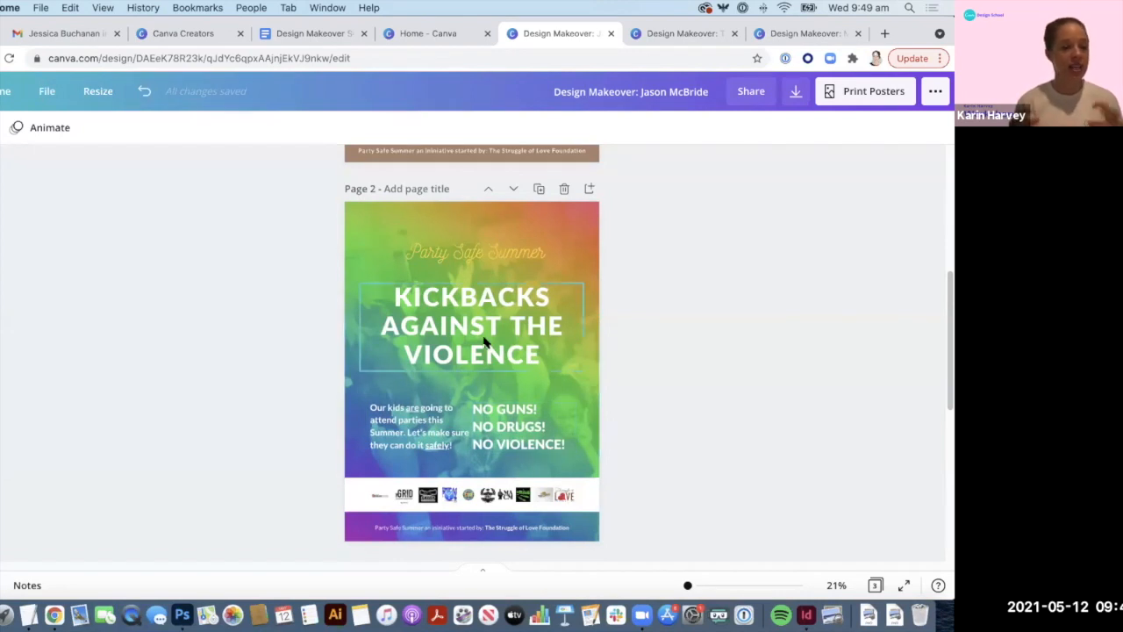
{"action": "scroll", "coordinate": [747, 416], "scroll_direction": "down", "scroll_amount": 1}
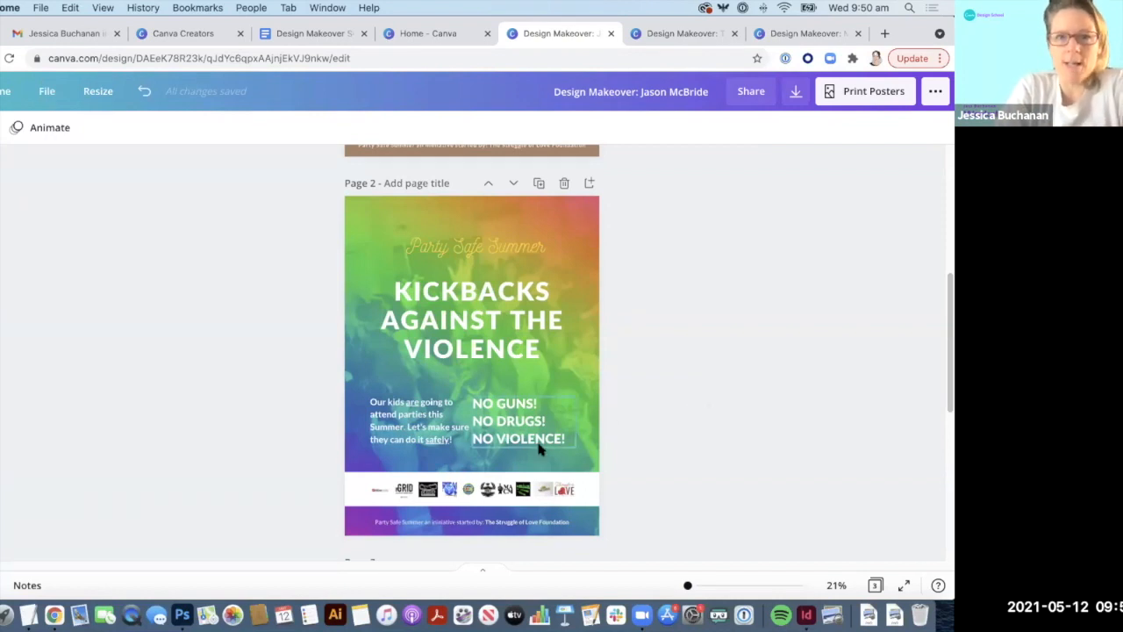
Step: Test the heading's top text box anchor by adding filler text after "VIOLENCE", and undo the added text
{"action": "left_click", "coordinate": [513, 332]}
{"action": "left_click", "coordinate": [428, 129]}
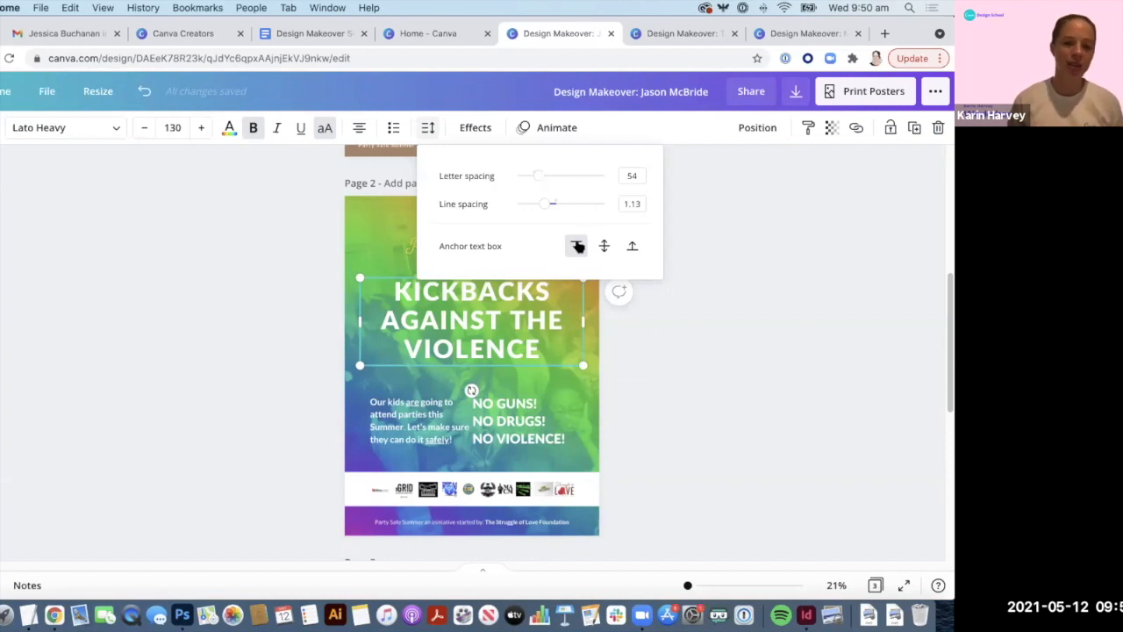
{"action": "left_click", "coordinate": [545, 352]}
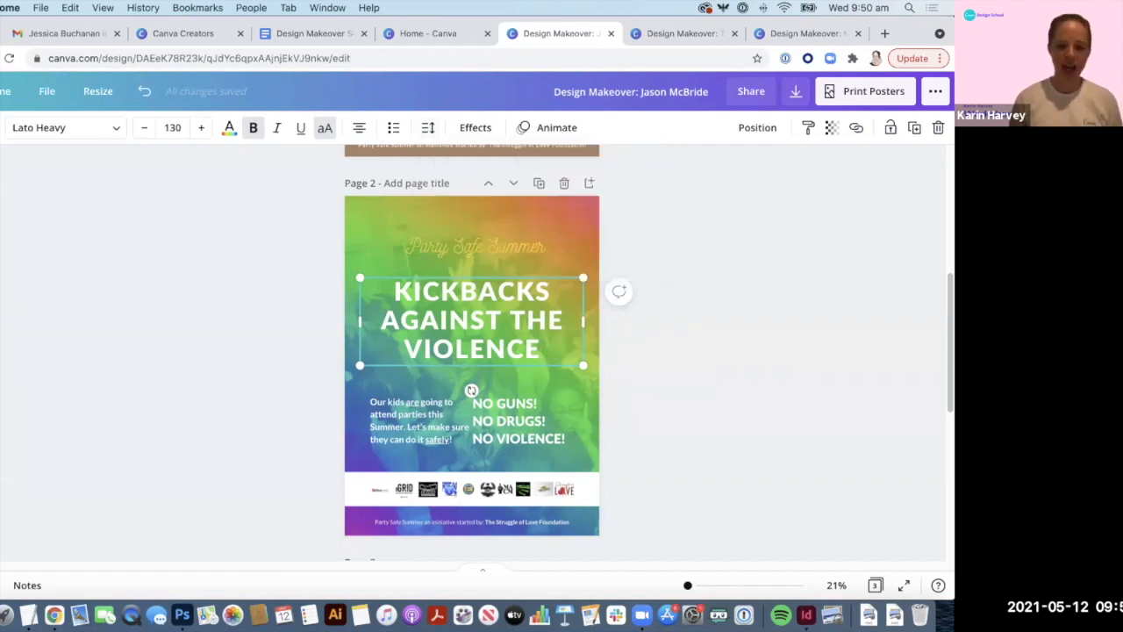
{"action": "type", "text": "jdhsfkjsdhfgkjsdhfsjkdhfsjkdhfskd"}
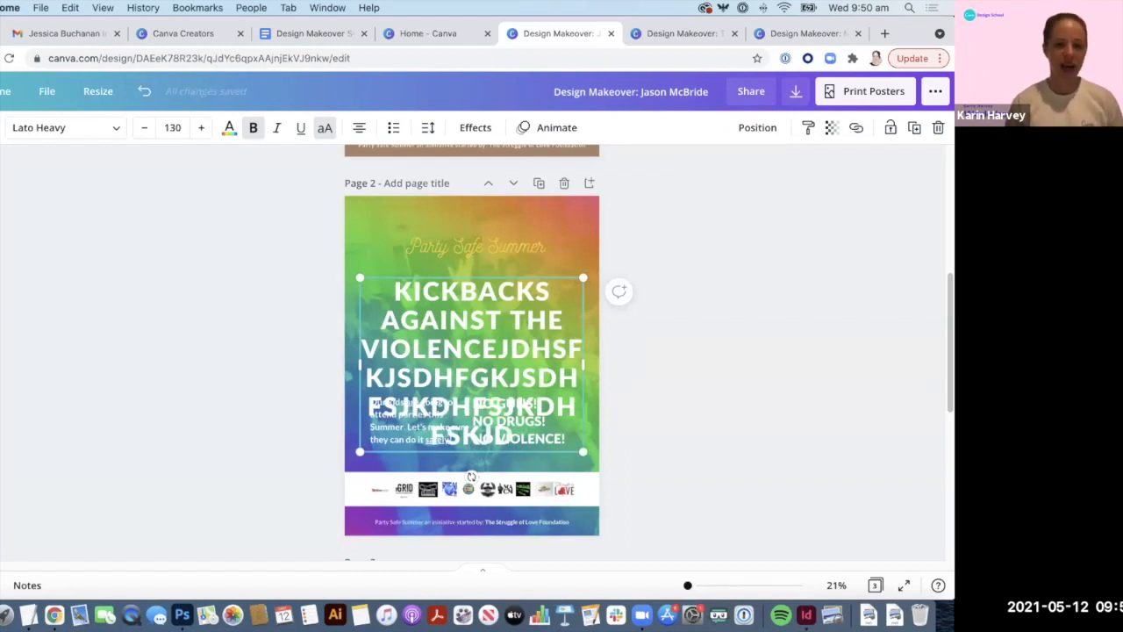
{"action": "key", "text": "super+z"}
{"action": "key", "text": "super+z"}
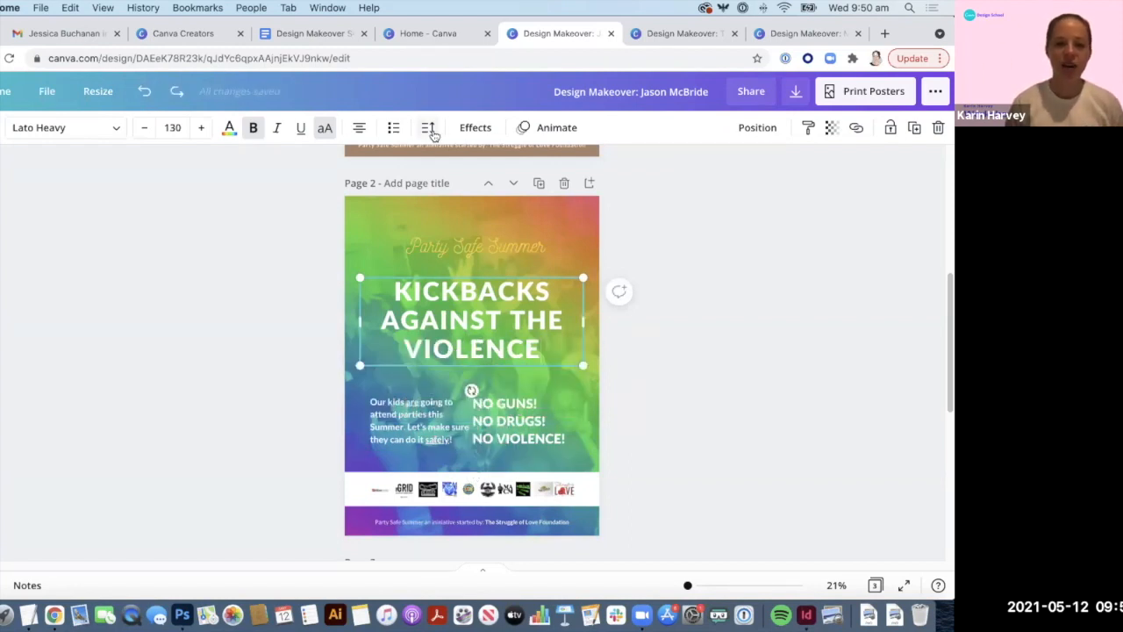
Step: Test the heading's bottom text box anchor by adding filler text after "VIOLENCE", and undo the added text
{"action": "left_click", "coordinate": [428, 128]}
{"action": "left_click", "coordinate": [630, 247]}
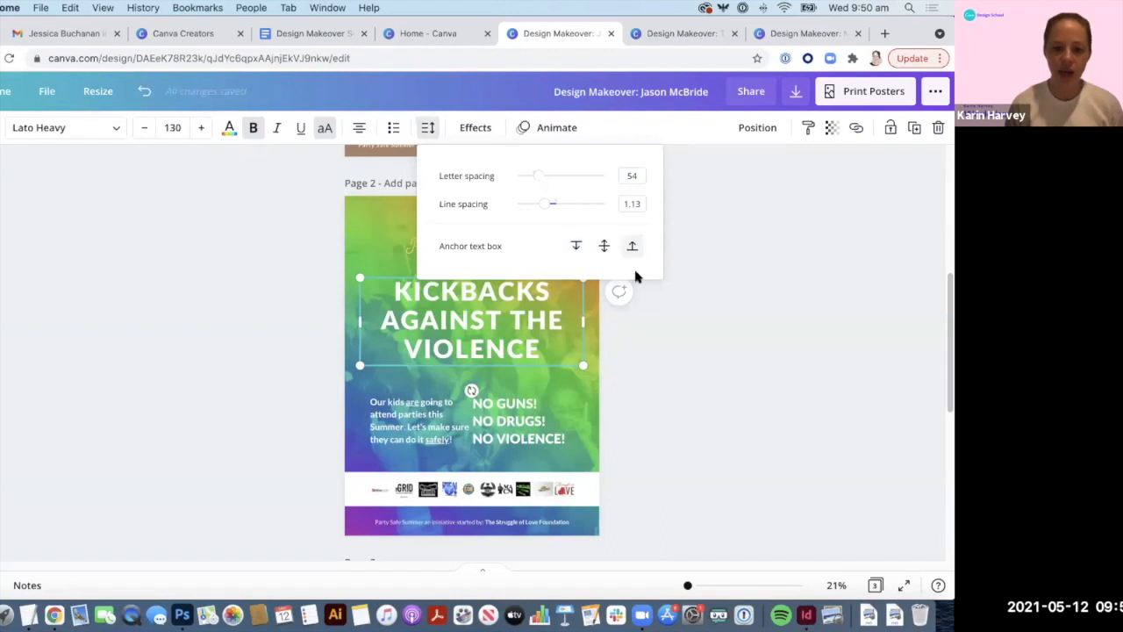
{"action": "left_click", "coordinate": [548, 360]}
{"action": "type", "text": "AFKJS"}
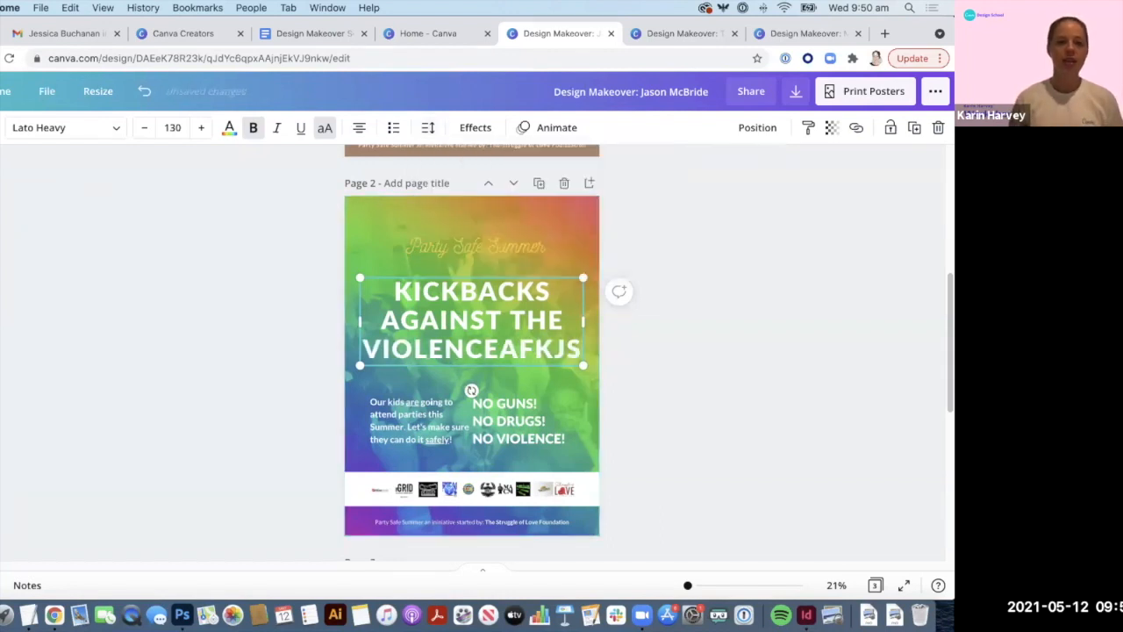
{"action": "type", "text": "DKLFJSDKLJFKLSDJFSLKDJFSLKD"}
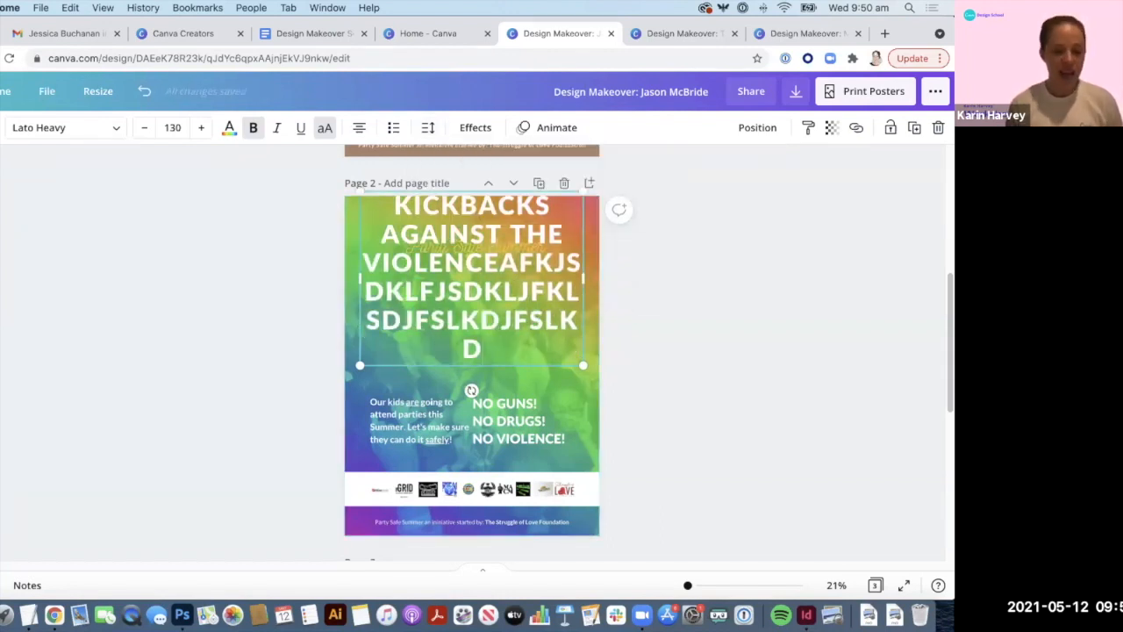
{"action": "key", "text": "super+z"}
{"action": "key", "text": "super+z"}
{"action": "left_click", "coordinate": [663, 417]}
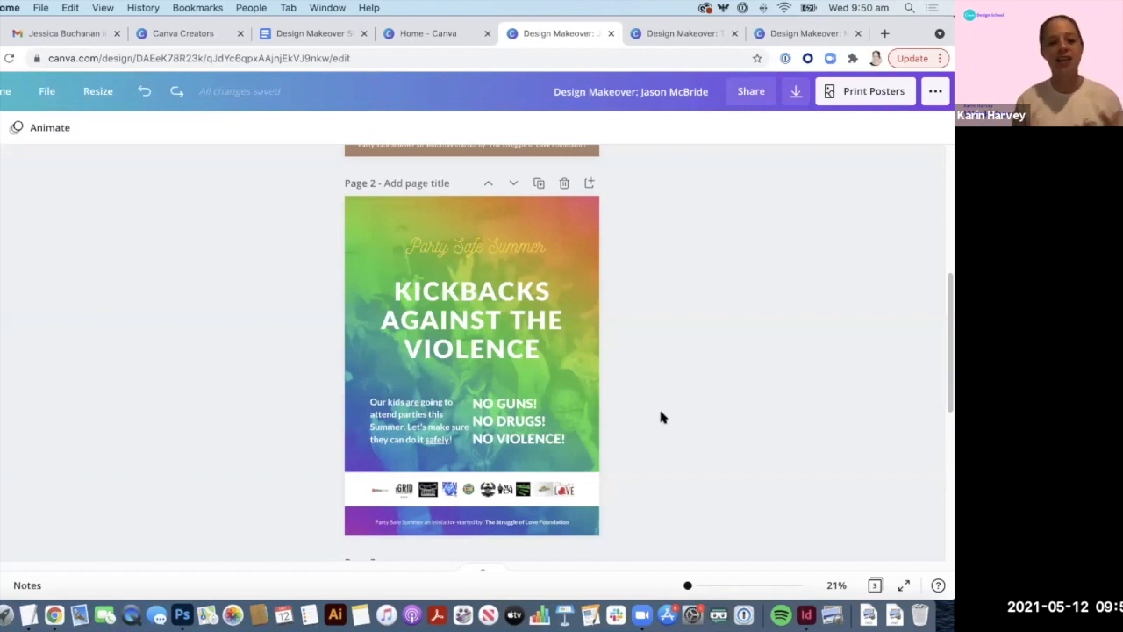
Step: Move the "KICKBACKS AGAINST THE VIOLENCE" heading slightly lower on the poster
{"action": "left_click", "coordinate": [527, 346]}
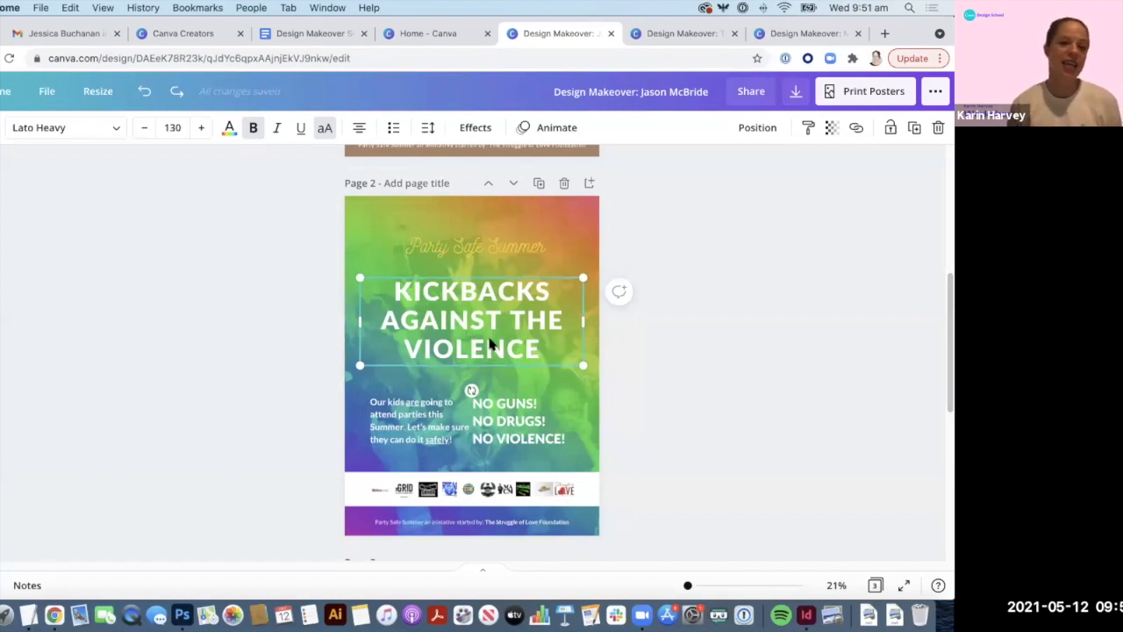
{"action": "left_click_drag", "start_coordinate": [483, 352], "coordinate": [494, 343]}
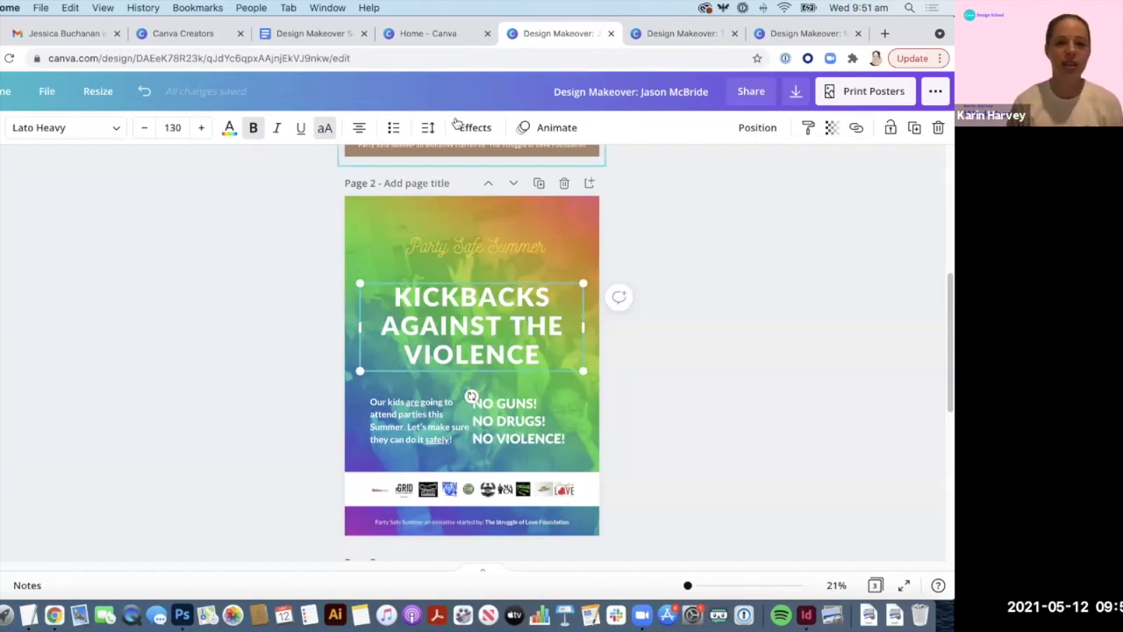
Step: Anchor the heading's text box in the middle, test it with filler text after "THE", and undo the filler
{"action": "left_click", "coordinate": [427, 128]}
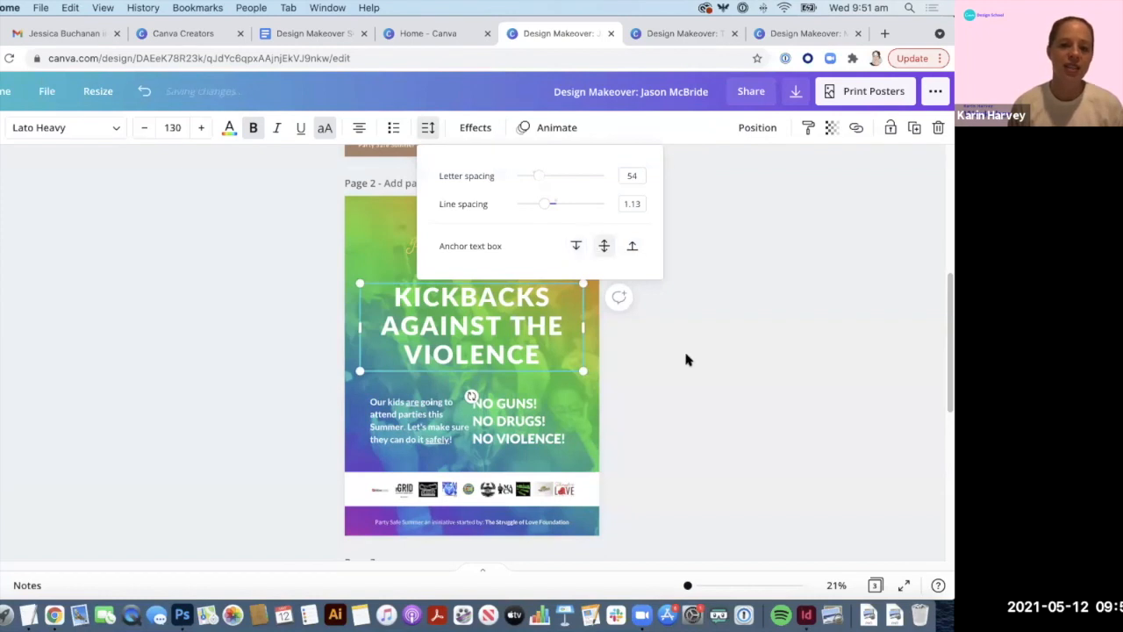
{"action": "left_click", "coordinate": [579, 372]}
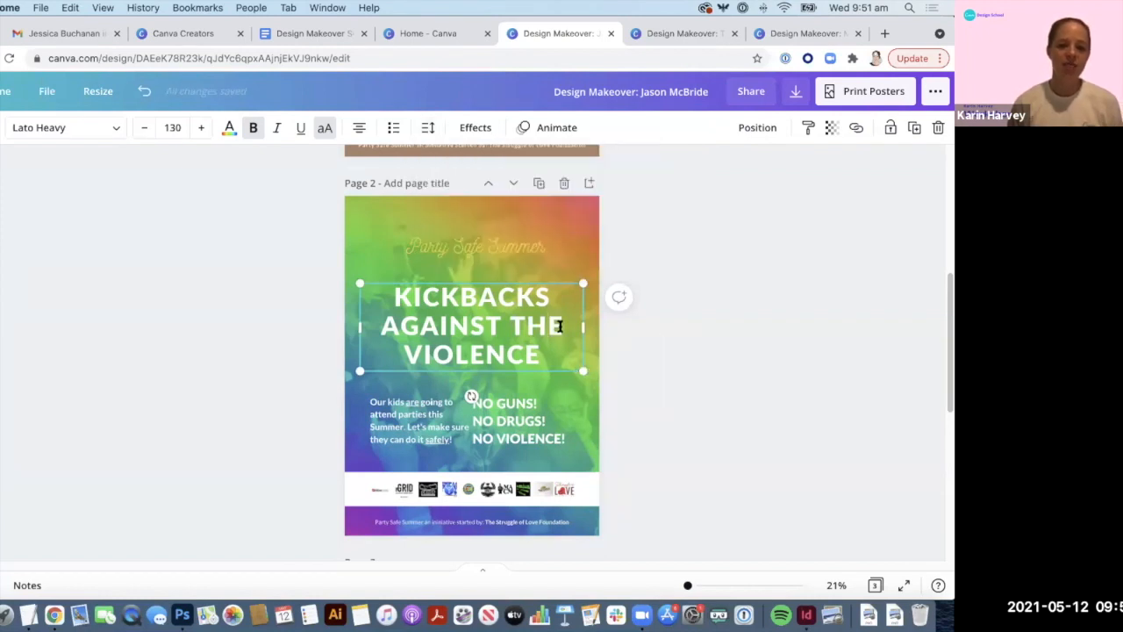
{"action": "type", "text": "fsfds"}
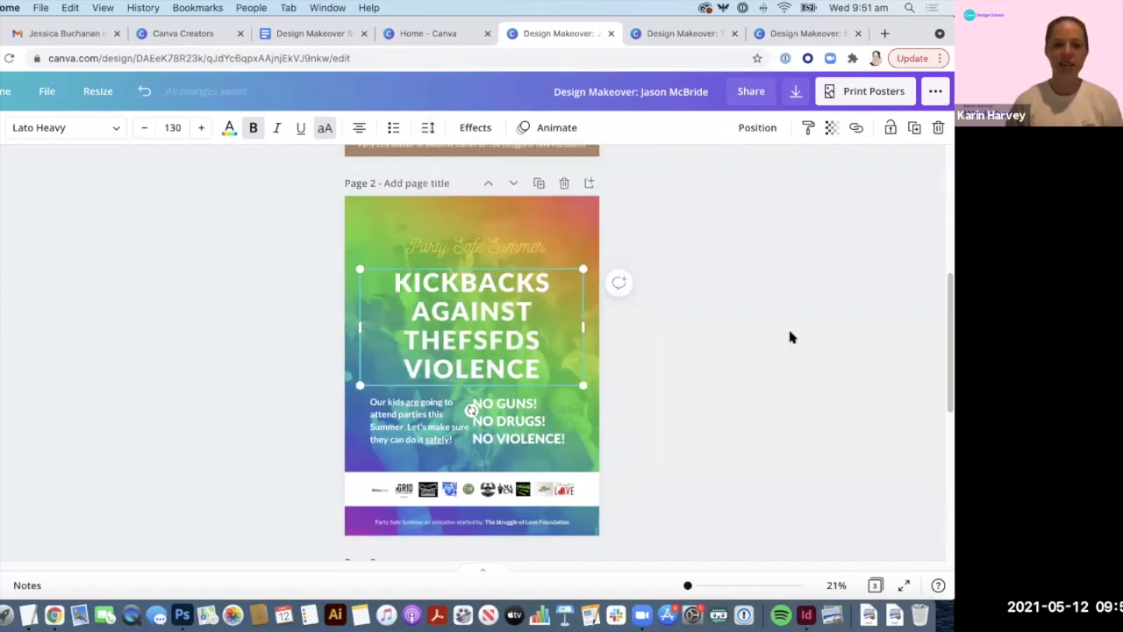
{"action": "left_click", "coordinate": [743, 442]}
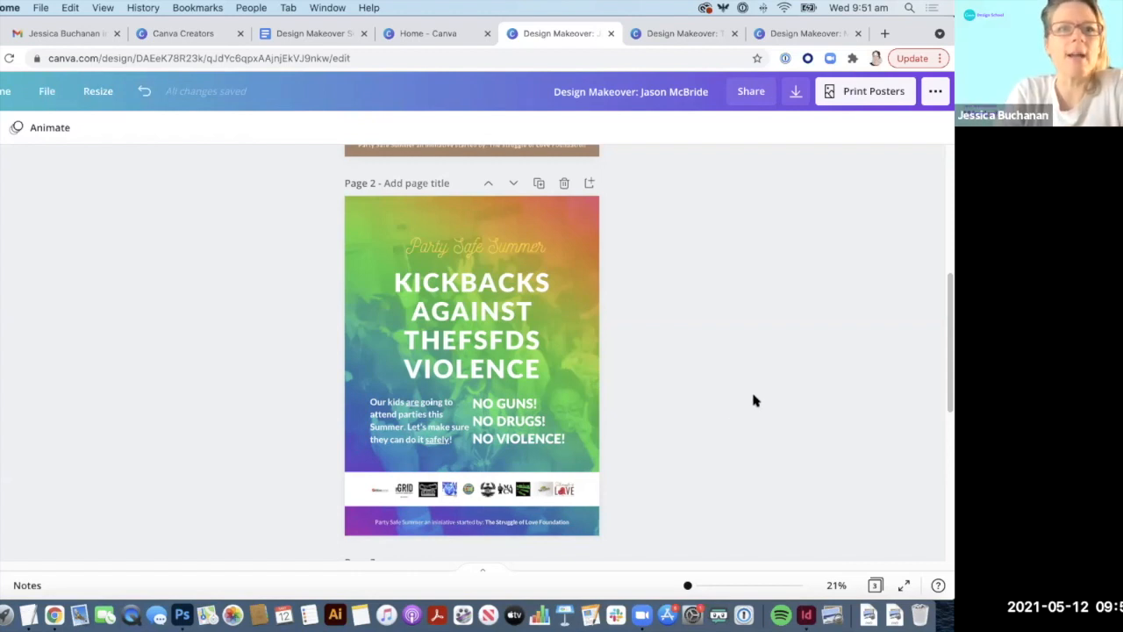
{"action": "key", "text": "super+z"}
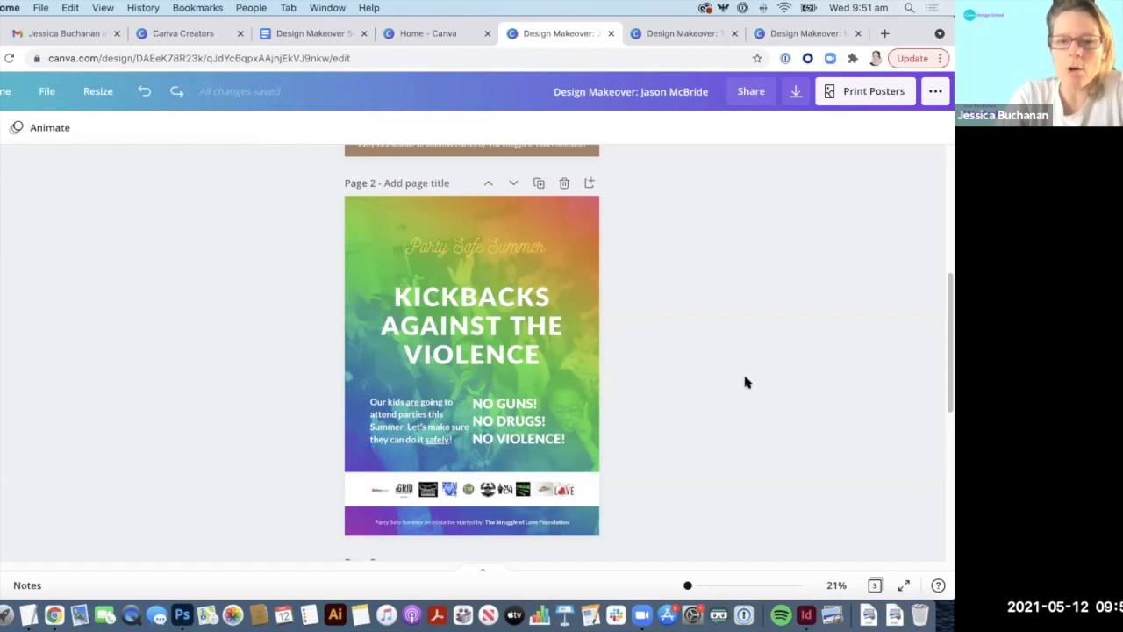
Step: Shift the "NO GUNS! NO DRUGS! NO VIOLENCE!" slogan slightly to the right, away from the paragraph
{"action": "left_click", "coordinate": [529, 429]}
{"action": "left_click_drag", "start_coordinate": [529, 428], "coordinate": [536, 429]}
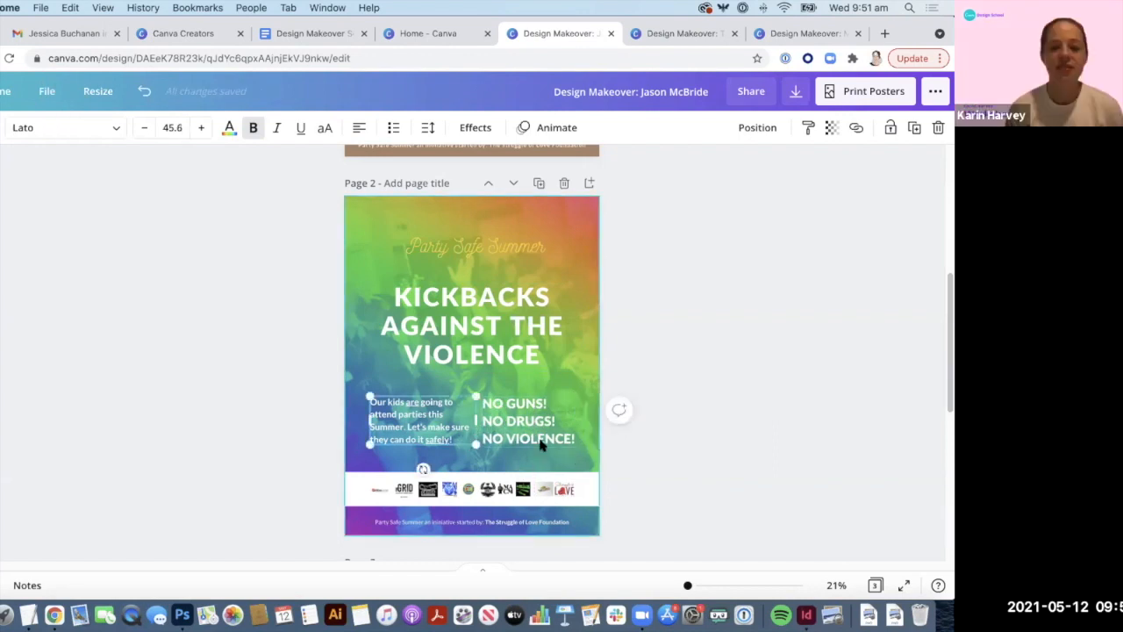
{"action": "left_click", "coordinate": [621, 533]}
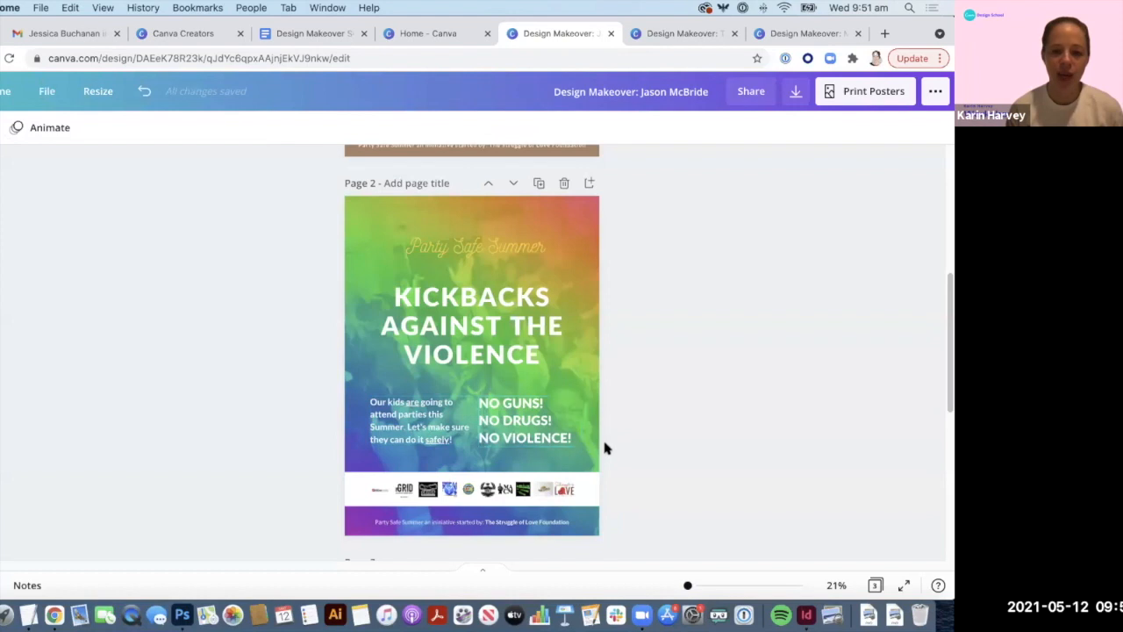
Step: Show the page margins and nudge the stacked slogan right until its text lines up with the right margin
{"action": "left_click", "coordinate": [44, 92]}
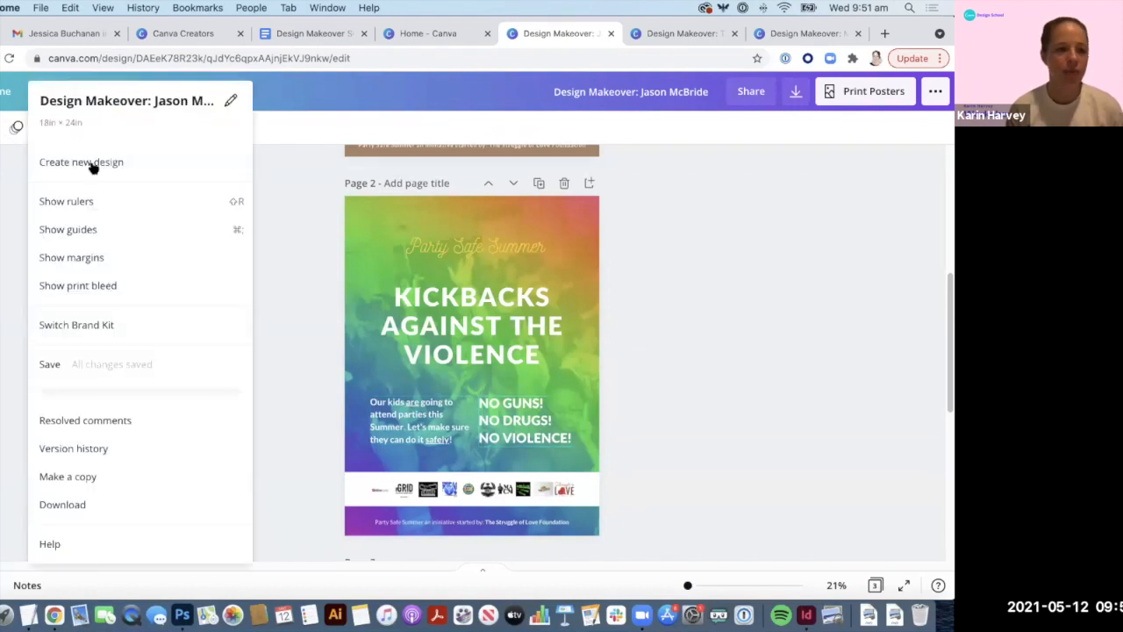
{"action": "left_click", "coordinate": [615, 444]}
{"action": "left_click", "coordinate": [532, 430]}
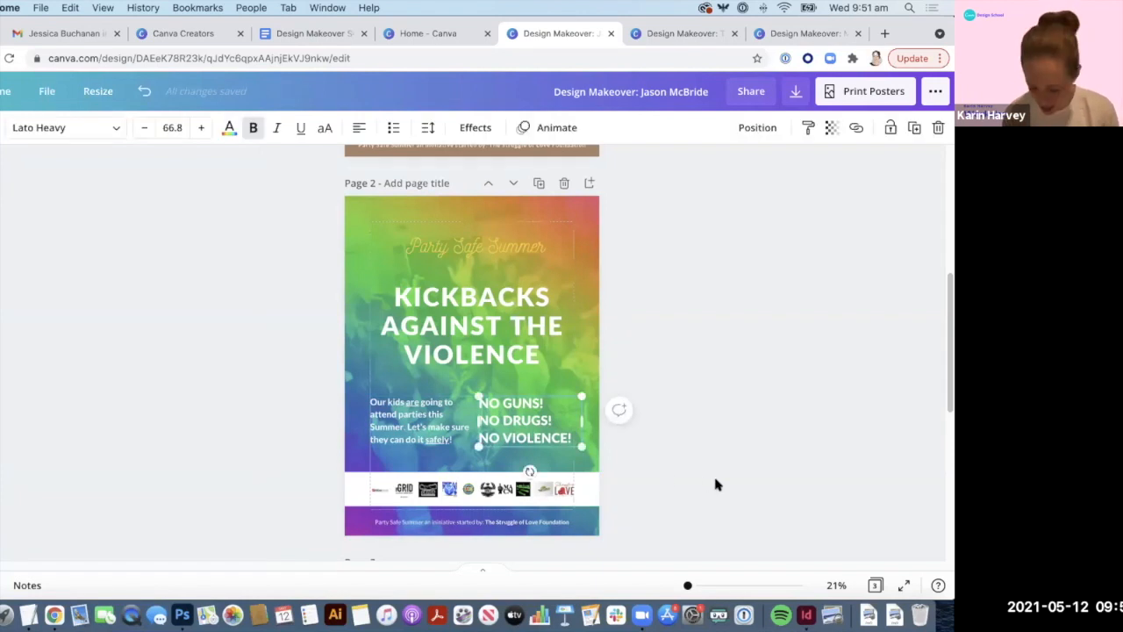
{"action": "key", "text": "Right"}
{"action": "key", "text": "Right"}
{"action": "key", "text": "Right"}
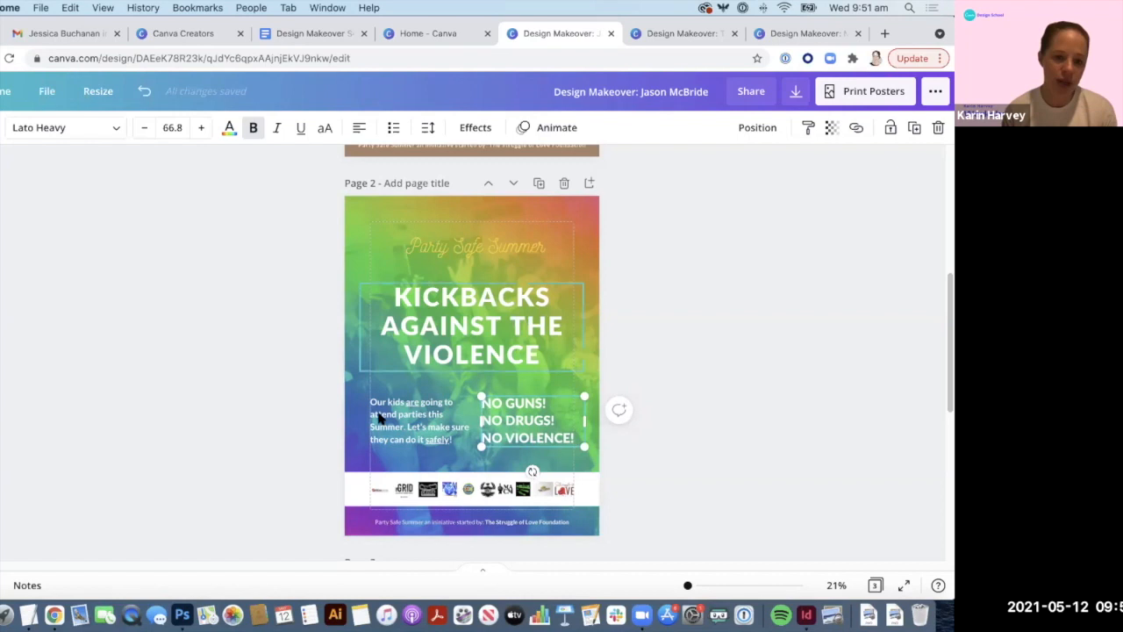
{"action": "left_click", "coordinate": [455, 378]}
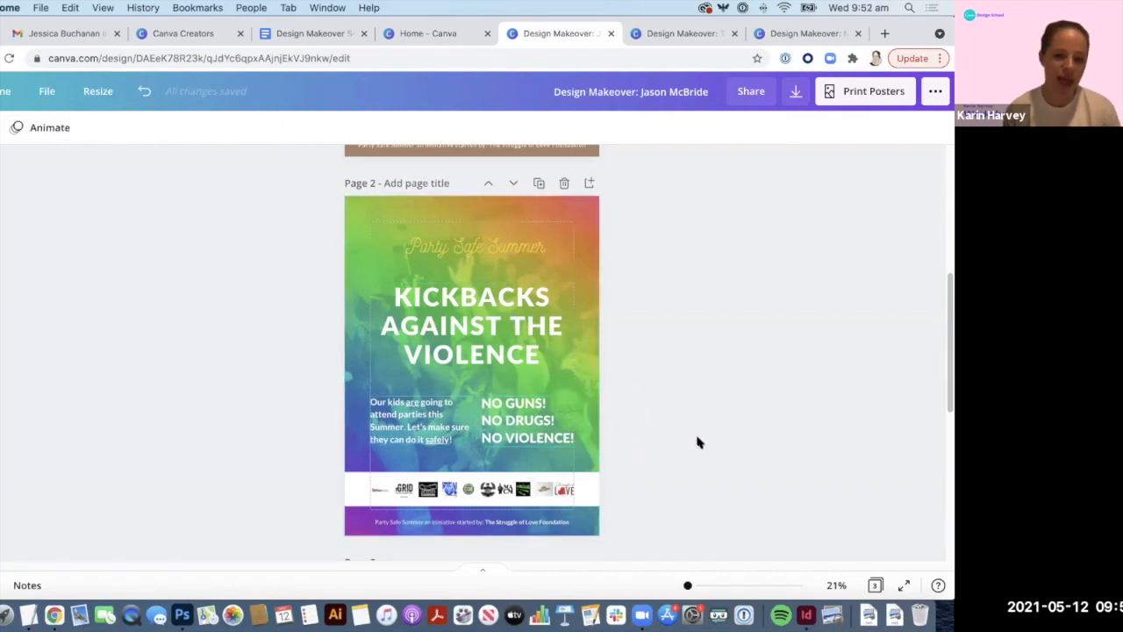
{"action": "left_click", "coordinate": [425, 436]}
{"action": "left_click", "coordinate": [699, 455]}
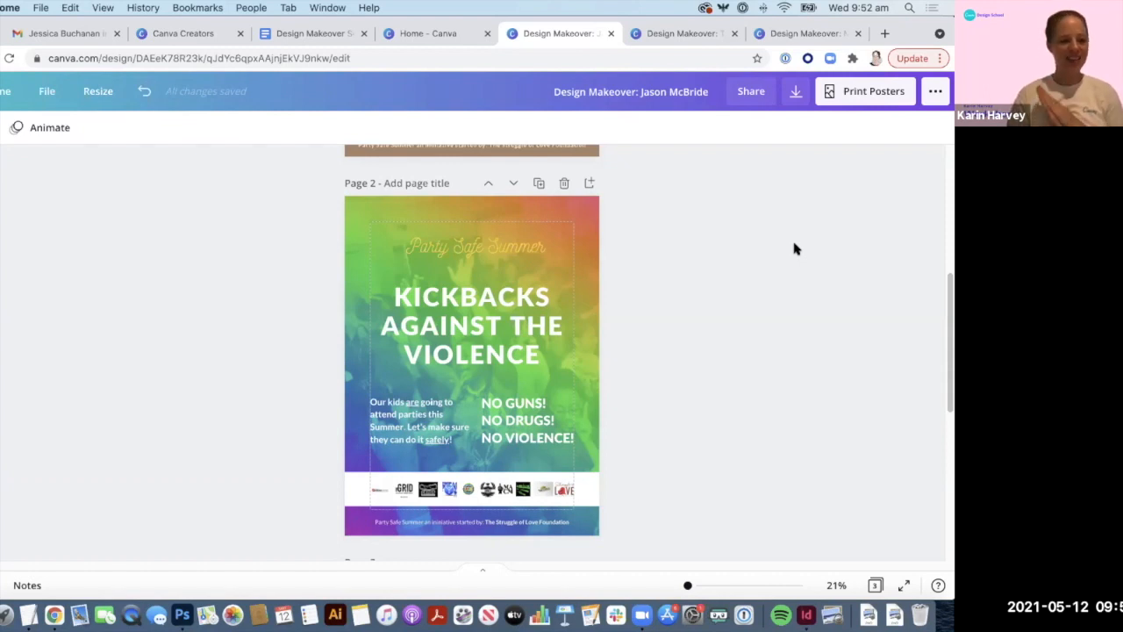
Step: Switch to the open "Perfectly Posh?" Facebook post design and hide the template library
{"action": "left_click", "coordinate": [672, 35]}
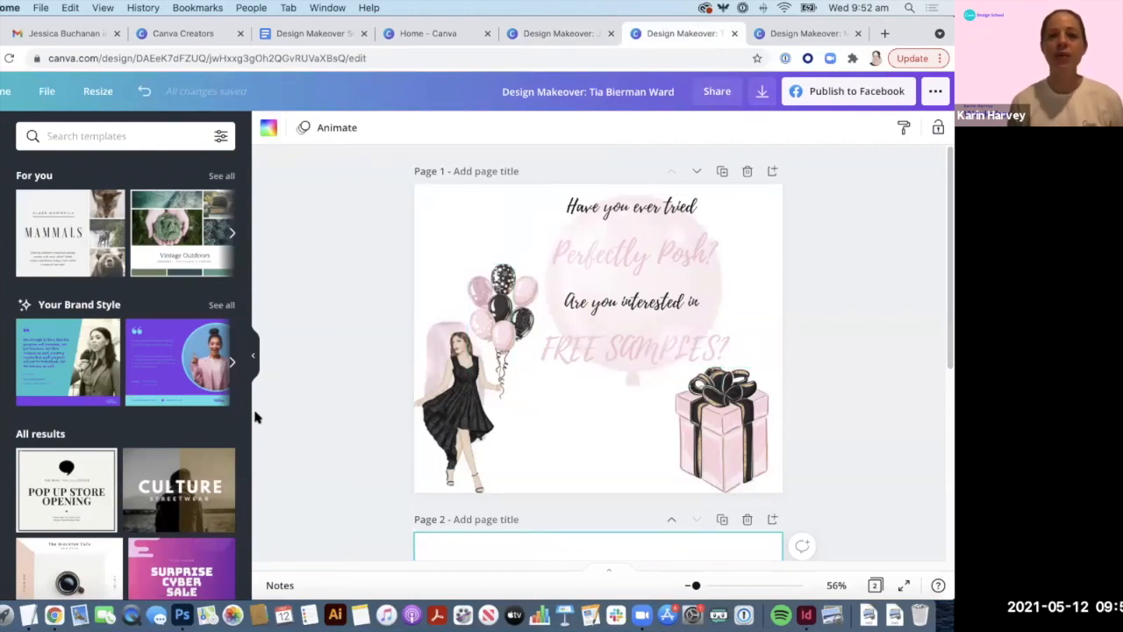
{"action": "left_click", "coordinate": [233, 363]}
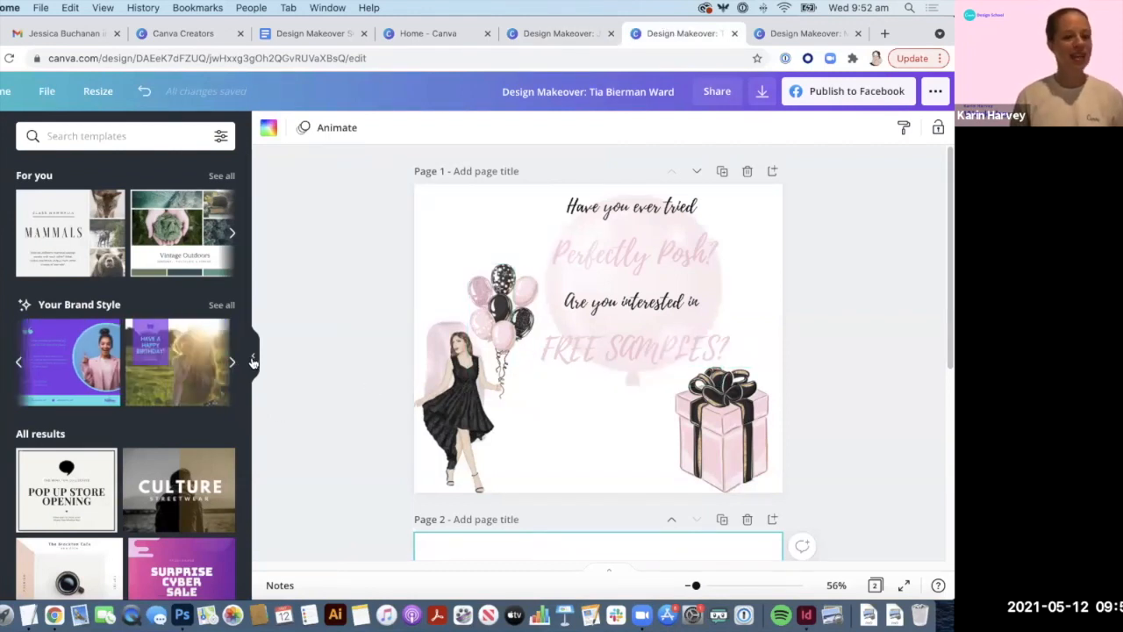
{"action": "left_click", "coordinate": [251, 373]}
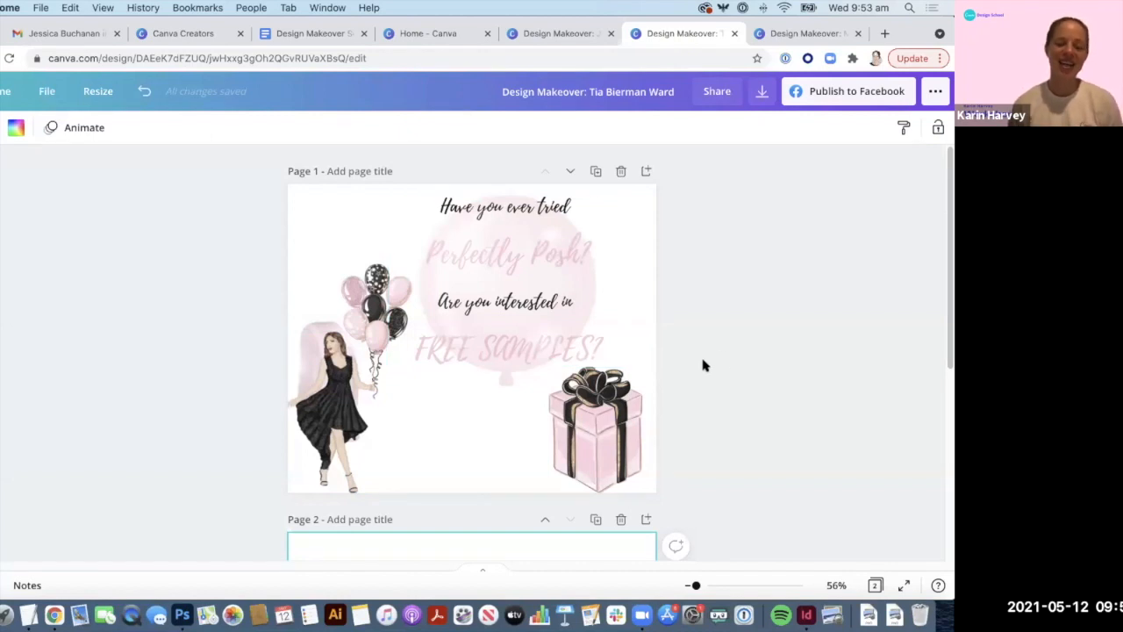
Step: Review the notes page listing the key areas, and duplicate the original page 1 as a working copy on page 2
{"action": "scroll", "coordinate": [701, 359], "scroll_direction": "down", "scroll_amount": 5}
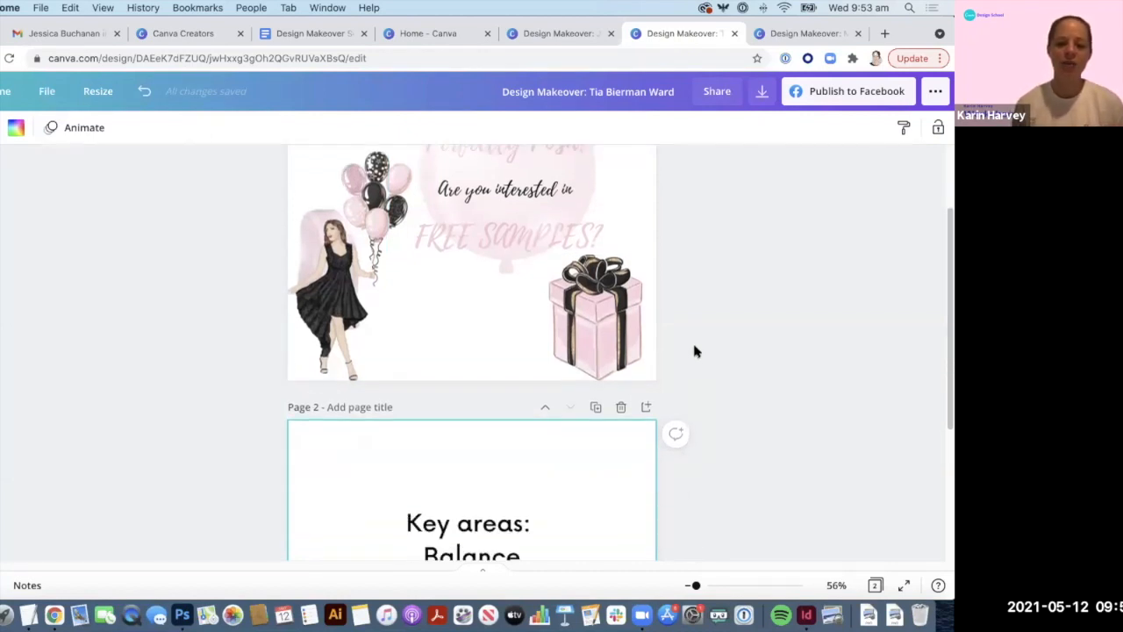
{"action": "scroll", "coordinate": [695, 351], "scroll_direction": "down", "scroll_amount": 2}
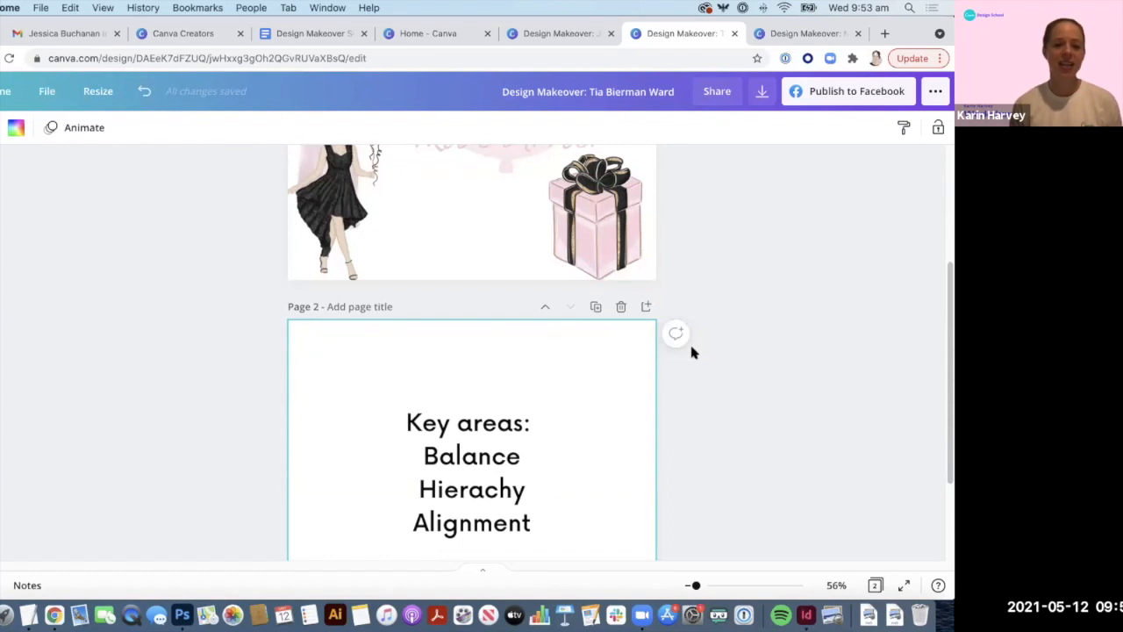
{"action": "scroll", "coordinate": [691, 351], "scroll_direction": "up", "scroll_amount": 6}
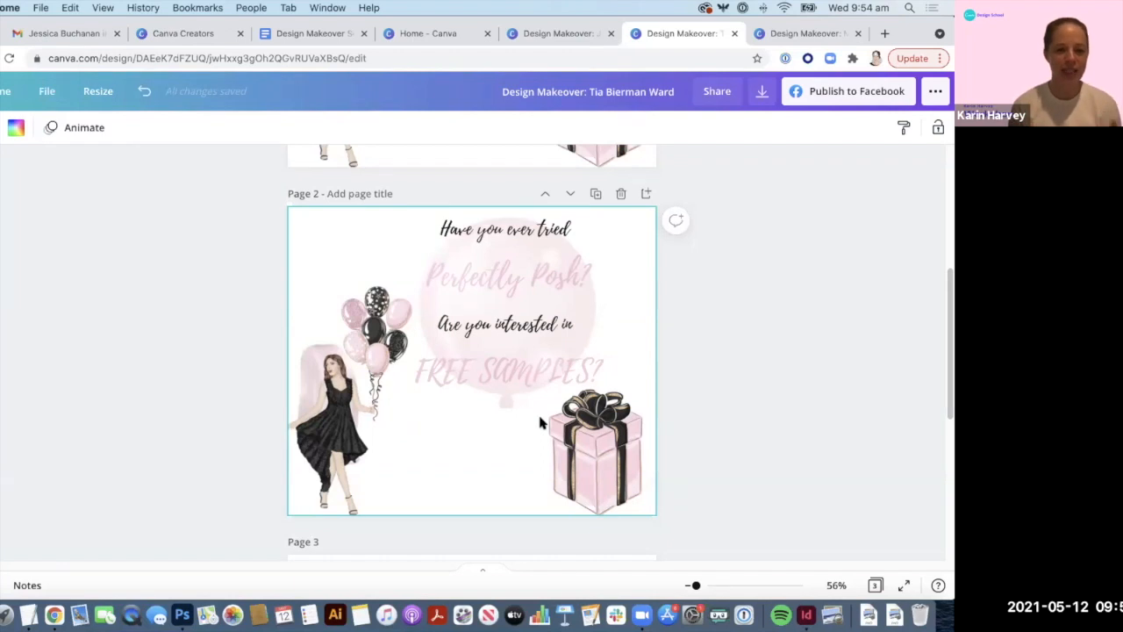
{"action": "scroll", "coordinate": [640, 372], "scroll_direction": "down", "scroll_amount": 1}
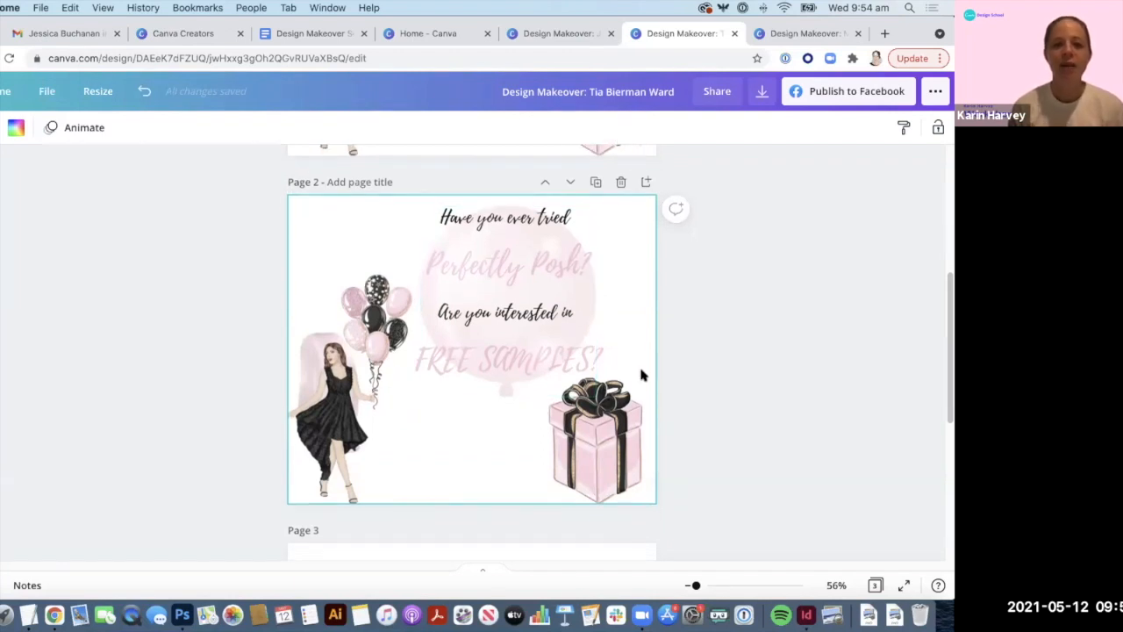
Step: Move the large pale pink balloon from behind the text on page 2 to beyond the page's right edge
{"action": "left_click", "coordinate": [439, 312]}
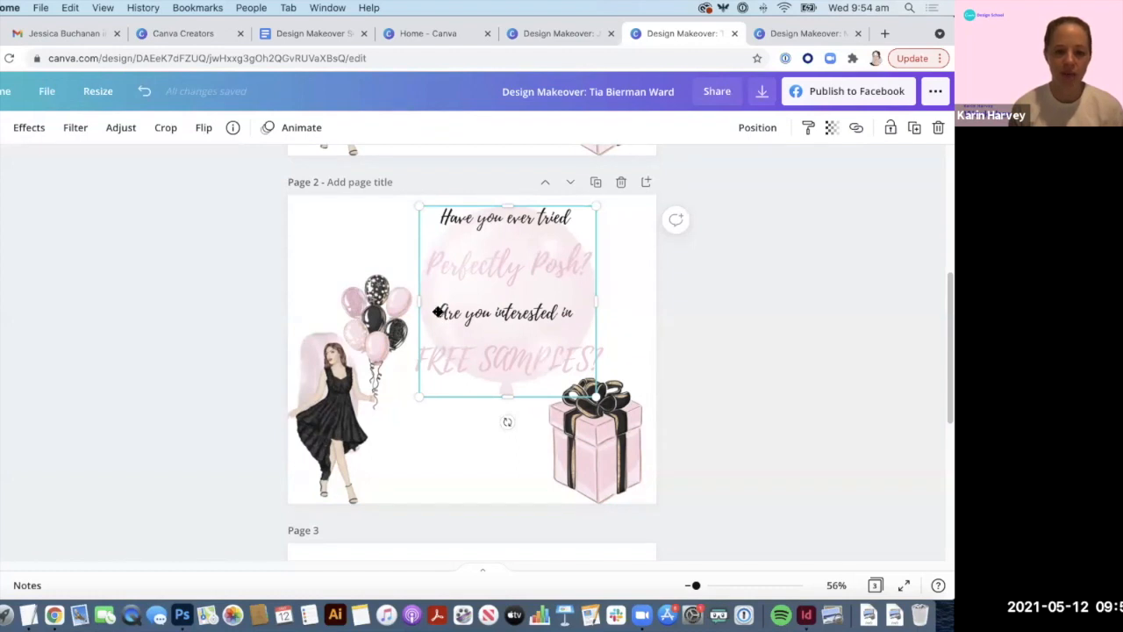
{"action": "double_click", "coordinate": [474, 344]}
{"action": "left_click", "coordinate": [624, 346]}
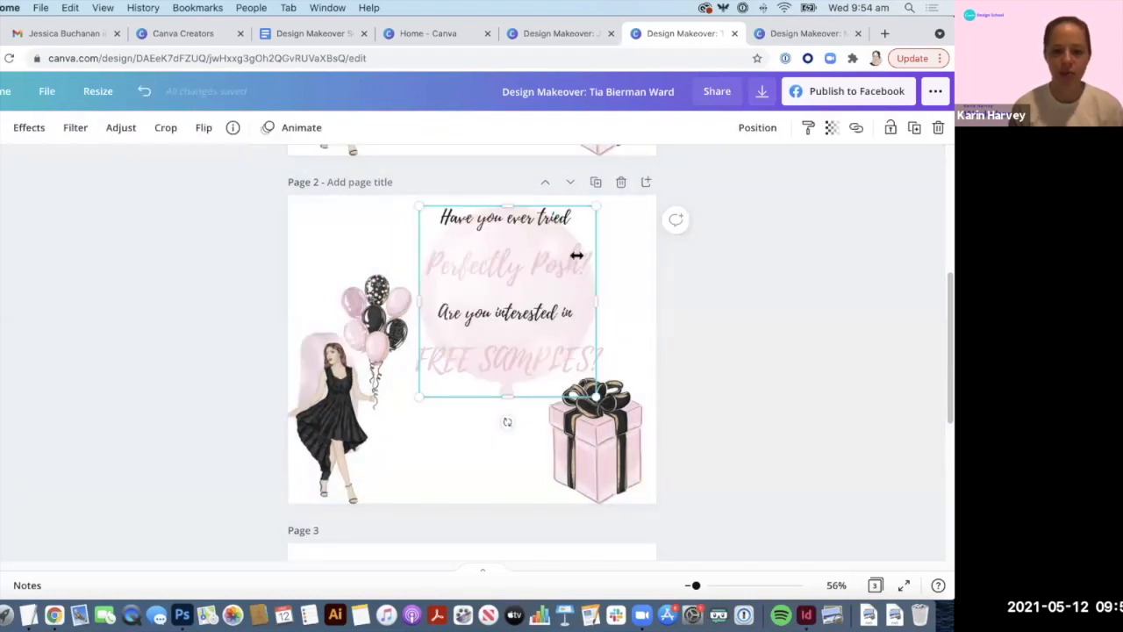
{"action": "left_click_drag", "start_coordinate": [546, 235], "coordinate": [627, 256]}
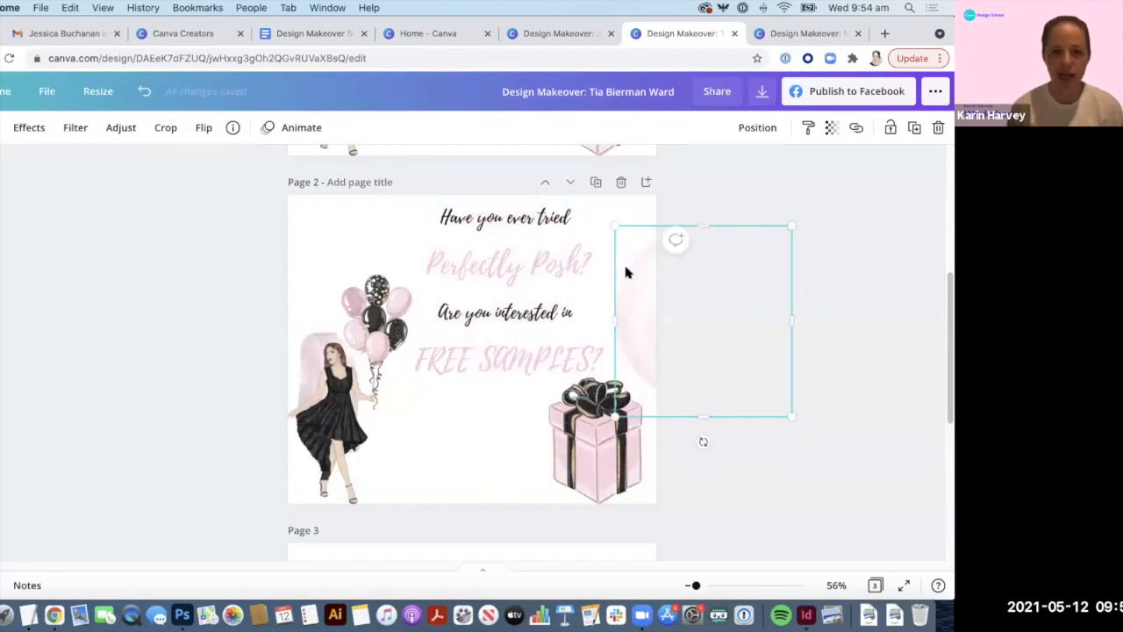
{"action": "left_click", "coordinate": [539, 312]}
{"action": "left_click", "coordinate": [604, 268]}
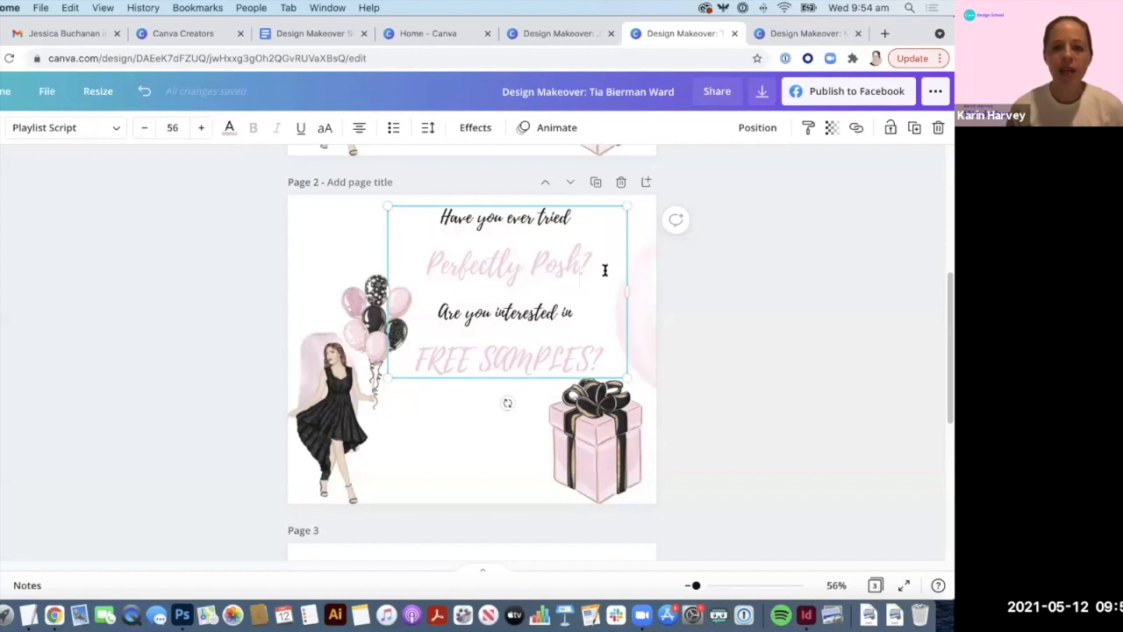
{"action": "left_click", "coordinate": [462, 266], "text": "shift"}
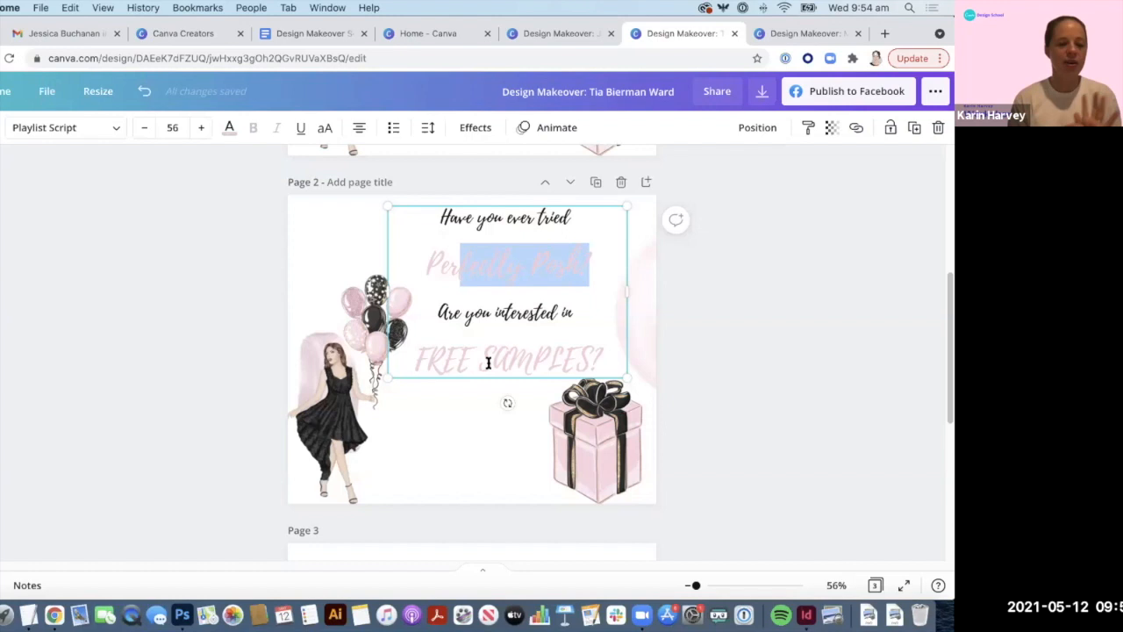
{"action": "left_click_drag", "start_coordinate": [592, 245], "coordinate": [424, 259]}
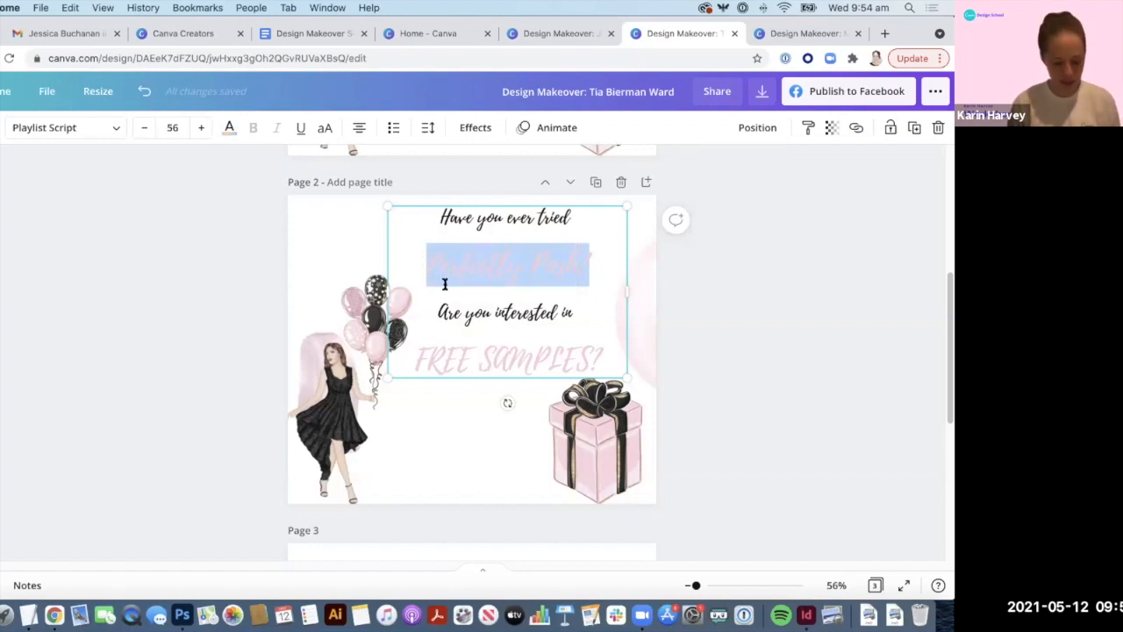
{"action": "left_click", "coordinate": [490, 450]}
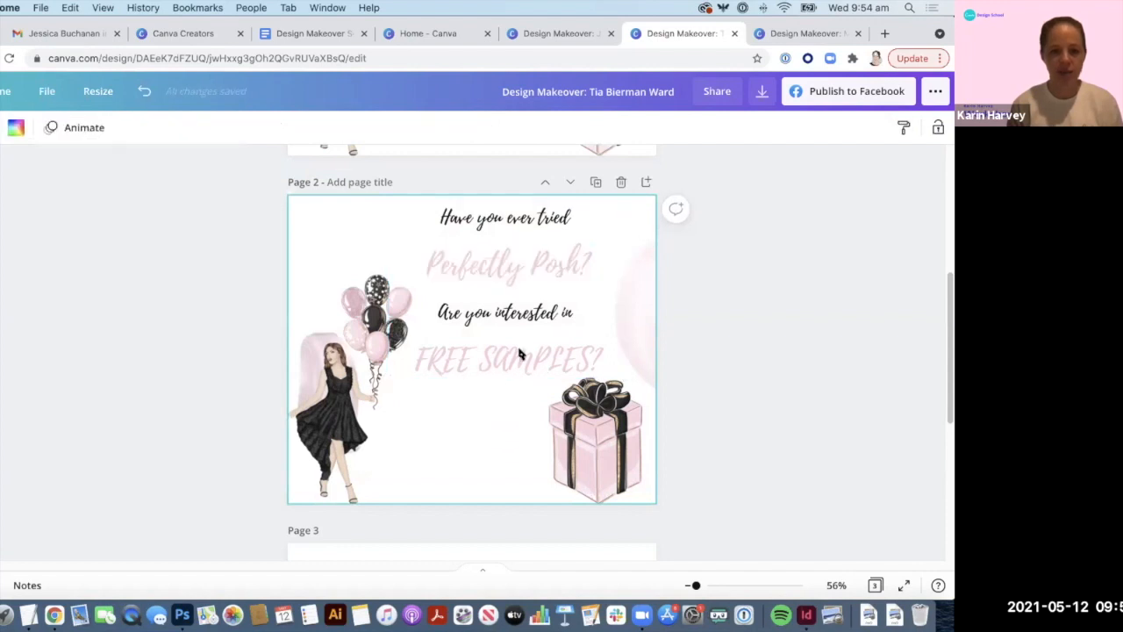
Step: Duplicate the text box below the original, and delete the line "Have you ever tried" from the original box
{"action": "left_click", "coordinate": [520, 335]}
{"action": "left_click_drag", "start_coordinate": [522, 387], "coordinate": [503, 475]}
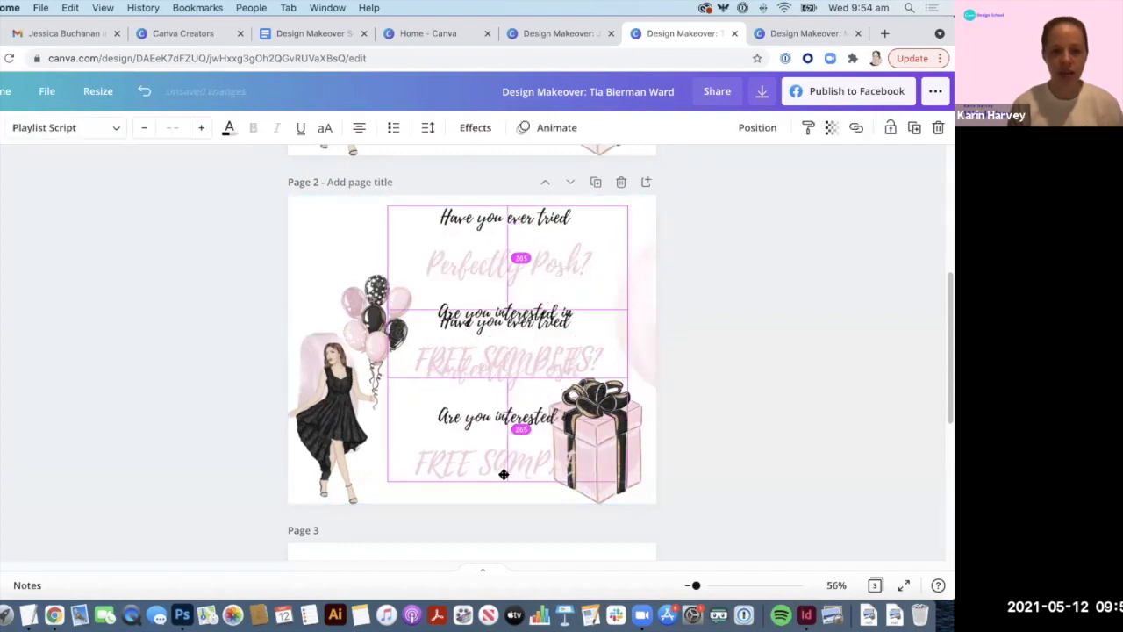
{"action": "left_click", "coordinate": [555, 213]}
{"action": "double_click", "coordinate": [555, 213]}
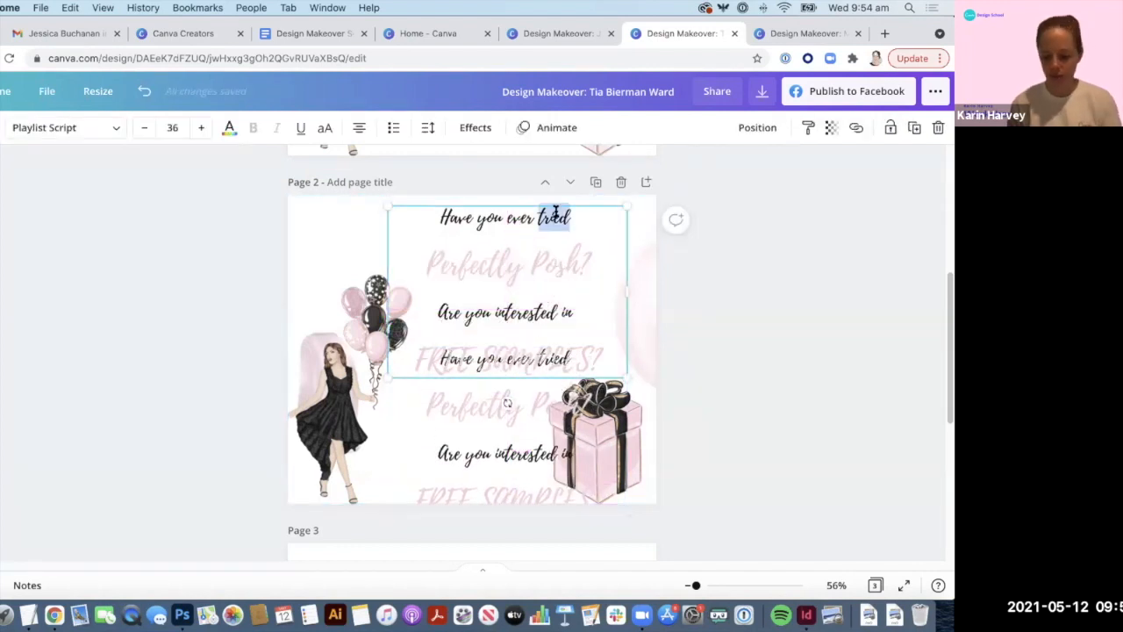
{"action": "triple_click", "coordinate": [555, 210]}
{"action": "key", "text": "BackSpace"}
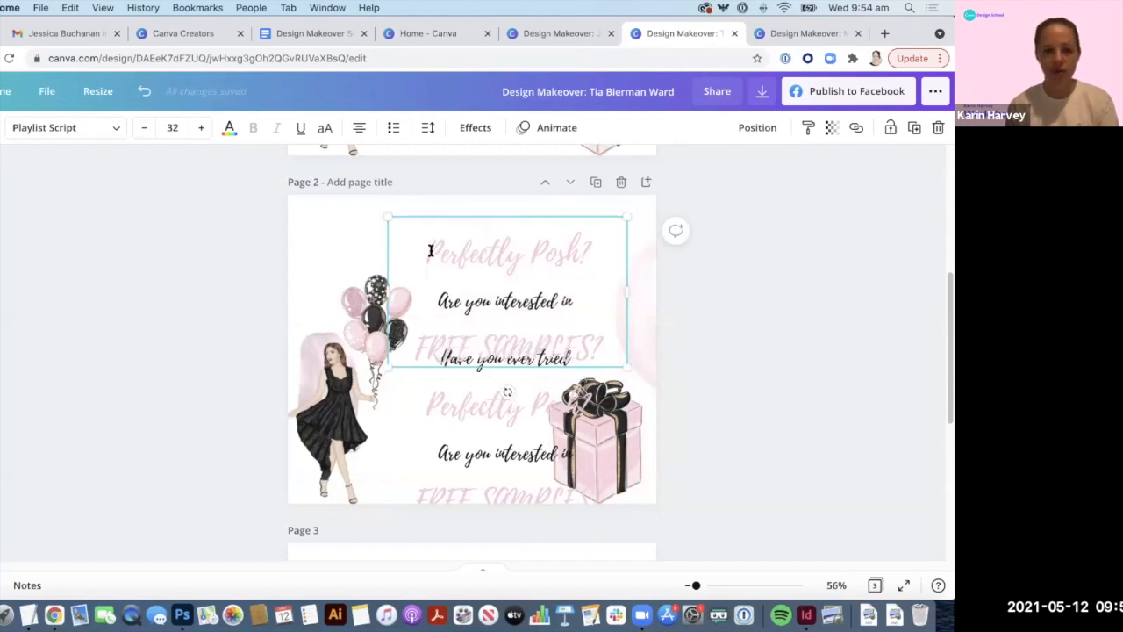
Step: Reduce the original text box to "Perfectly Posh" by deleting the empty line, the question mark and the "Are you interested in FREE SAMPLES?" lines
{"action": "key", "text": "BackSpace"}
{"action": "left_click", "coordinate": [574, 241]}
{"action": "key", "text": "BackSpace"}
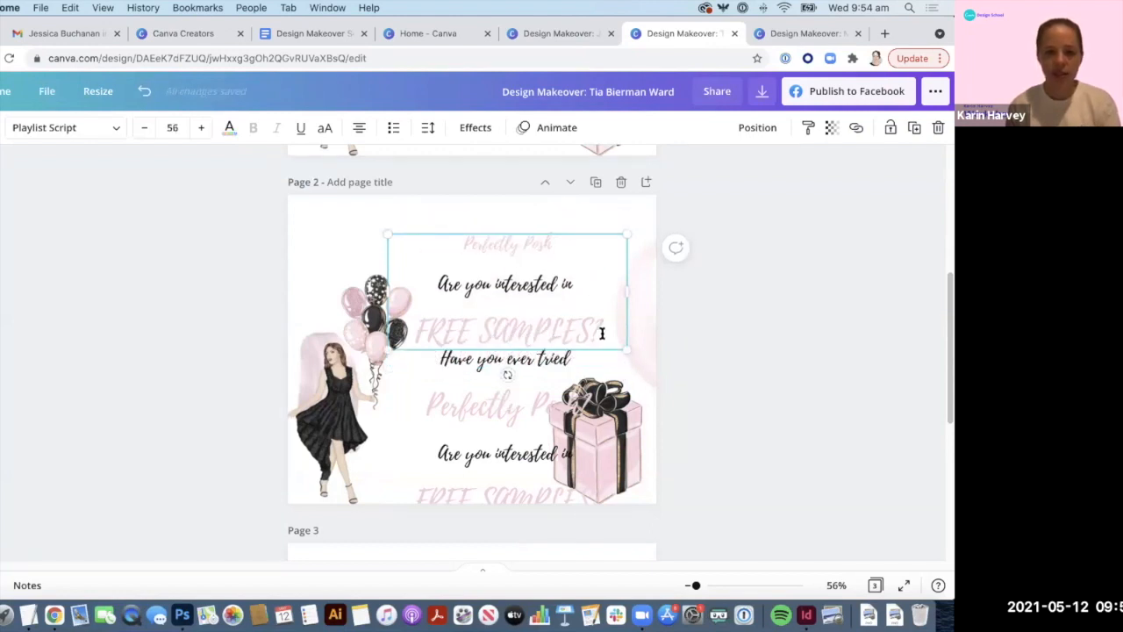
{"action": "left_click_drag", "start_coordinate": [602, 334], "coordinate": [425, 281]}
{"action": "key", "text": "BackSpace"}
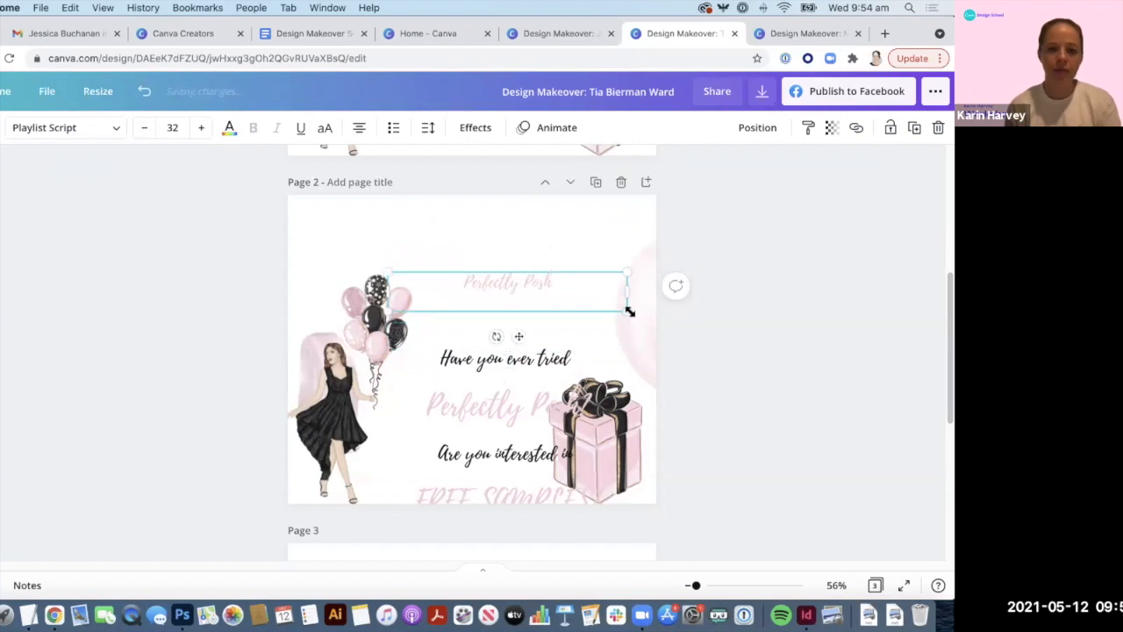
{"action": "key", "text": "BackSpace"}
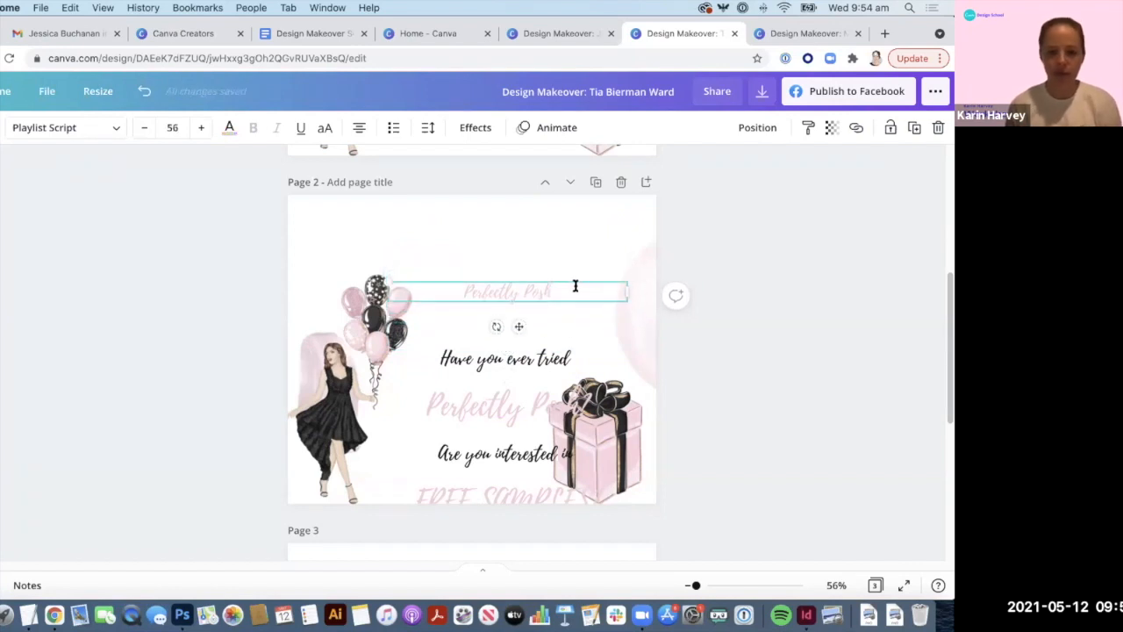
Step: Increase the font size of the "Perfectly Posh" title to 90
{"action": "left_click", "coordinate": [202, 128]}
{"action": "left_click", "coordinate": [202, 128]}
{"action": "left_click", "coordinate": [202, 128]}
{"action": "left_click", "coordinate": [201, 129]}
{"action": "left_click", "coordinate": [202, 128]}
{"action": "left_click", "coordinate": [202, 129]}
{"action": "left_click", "coordinate": [202, 128]}
{"action": "left_click", "coordinate": [202, 128]}
{"action": "left_click", "coordinate": [201, 128]}
{"action": "left_click", "coordinate": [201, 128]}
{"action": "left_click", "coordinate": [202, 128]}
{"action": "left_click", "coordinate": [202, 128]}
{"action": "left_click", "coordinate": [202, 128]}
{"action": "left_click", "coordinate": [202, 128]}
{"action": "left_click", "coordinate": [201, 128]}
{"action": "left_click", "coordinate": [202, 128]}
{"action": "left_click", "coordinate": [202, 128]}
{"action": "left_click", "coordinate": [202, 128]}
{"action": "left_click", "coordinate": [202, 128]}
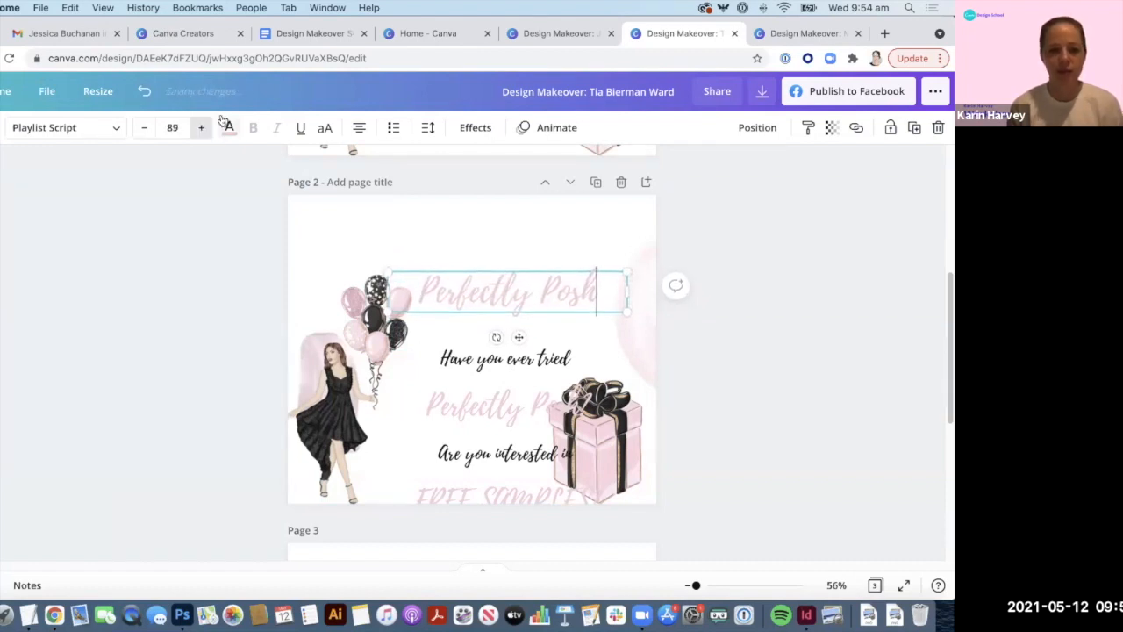
{"action": "left_click", "coordinate": [202, 128]}
{"action": "left_click", "coordinate": [201, 128]}
{"action": "left_click", "coordinate": [202, 128]}
{"action": "left_click", "coordinate": [202, 128]}
{"action": "left_click", "coordinate": [202, 128]}
{"action": "left_click", "coordinate": [202, 128]}
{"action": "left_click", "coordinate": [202, 128]}
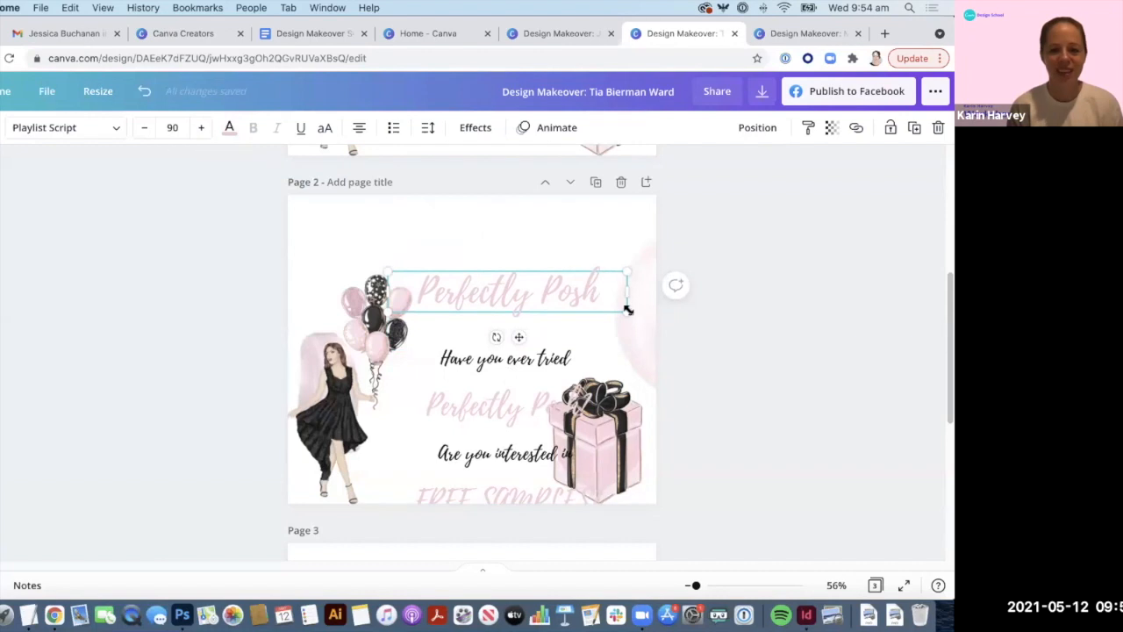
Step: Scale the "Perfectly Posh" title up to size 106 and move it to the top centre of page 2
{"action": "left_click_drag", "start_coordinate": [666, 333], "coordinate": [680, 337]}
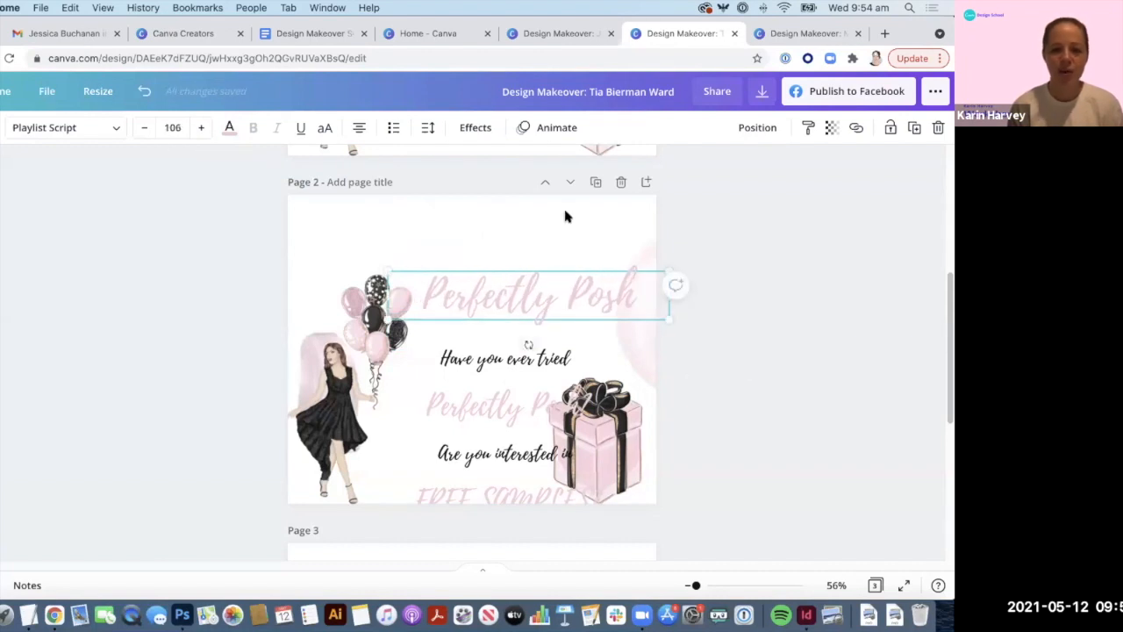
{"action": "left_click", "coordinate": [524, 251]}
{"action": "left_click_drag", "start_coordinate": [524, 251], "coordinate": [506, 237]}
Step: Move the duplicated text box up beneath the title and delete its "Have you ever tried Perfectly Posh?" lines
{"action": "left_click_drag", "start_coordinate": [497, 384], "coordinate": [495, 327]}
{"action": "double_click", "coordinate": [546, 343]}
{"action": "left_click", "coordinate": [598, 341]}
{"action": "left_click_drag", "start_coordinate": [597, 340], "coordinate": [416, 293]}
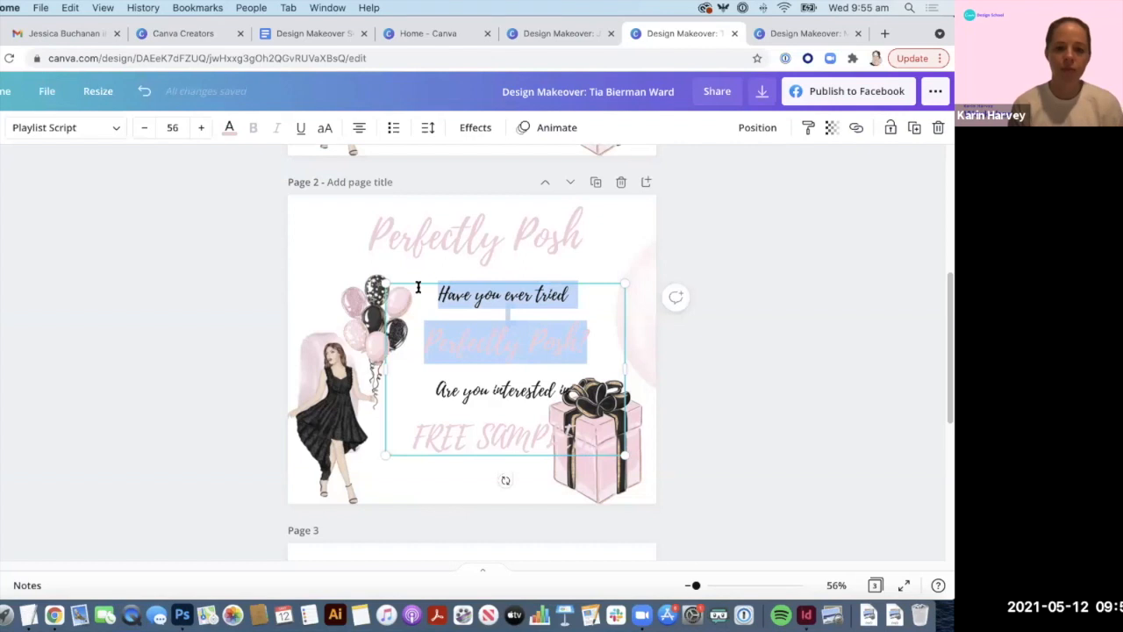
{"action": "key", "text": "BackSpace"}
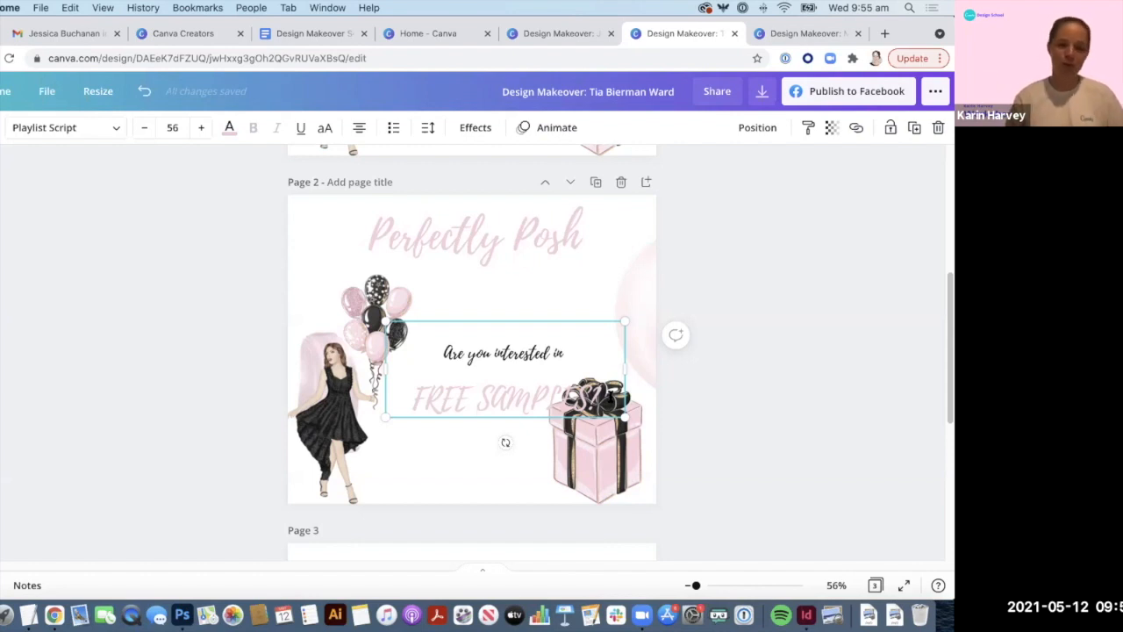
Step: Reword the lower text box as "If you interested in FREE SAMPLES vist perfectly posh.com", with the web address on its own line
{"action": "key", "text": "Return"}
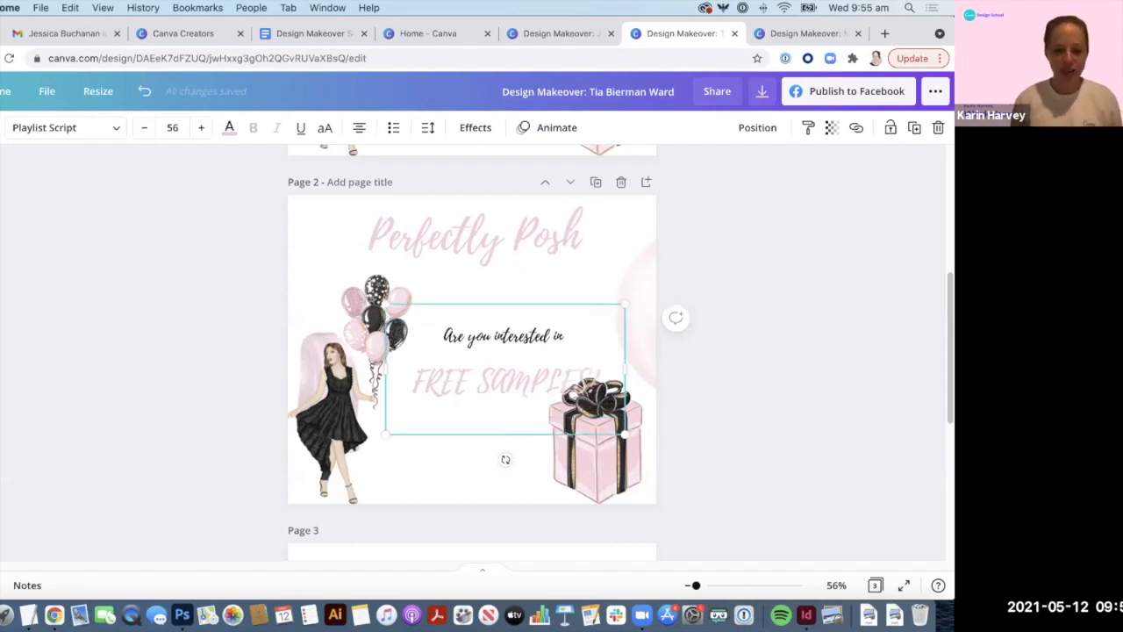
{"action": "type", "text": "perfectly"}
{"action": "type", "text": " pe"}
{"action": "type", "text": "sh"}
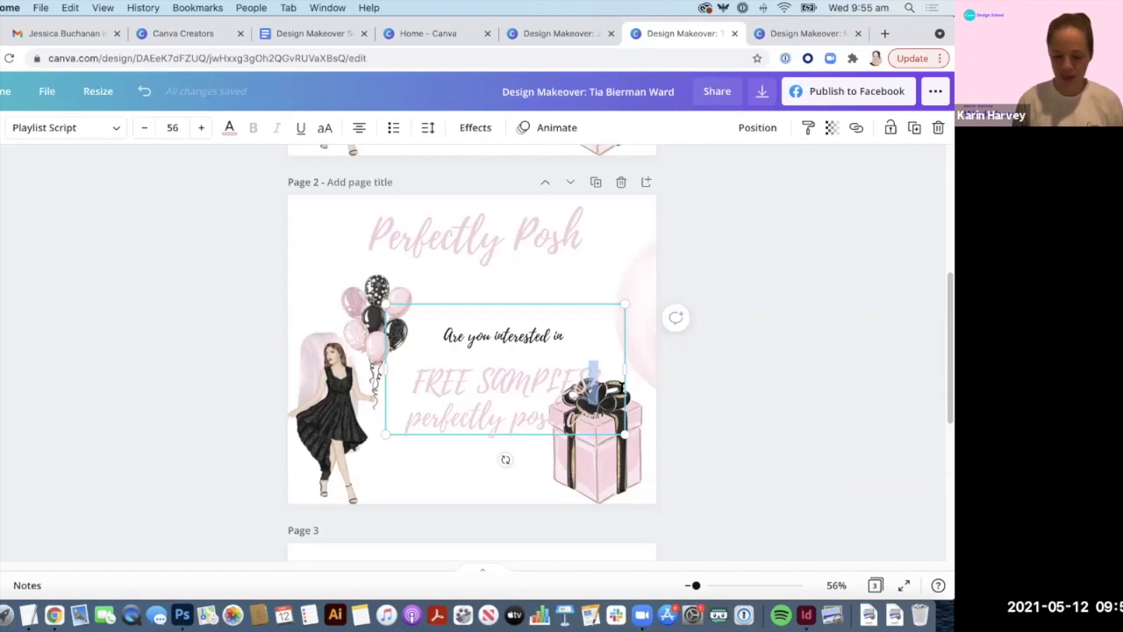
{"action": "double_click", "coordinate": [451, 336]}
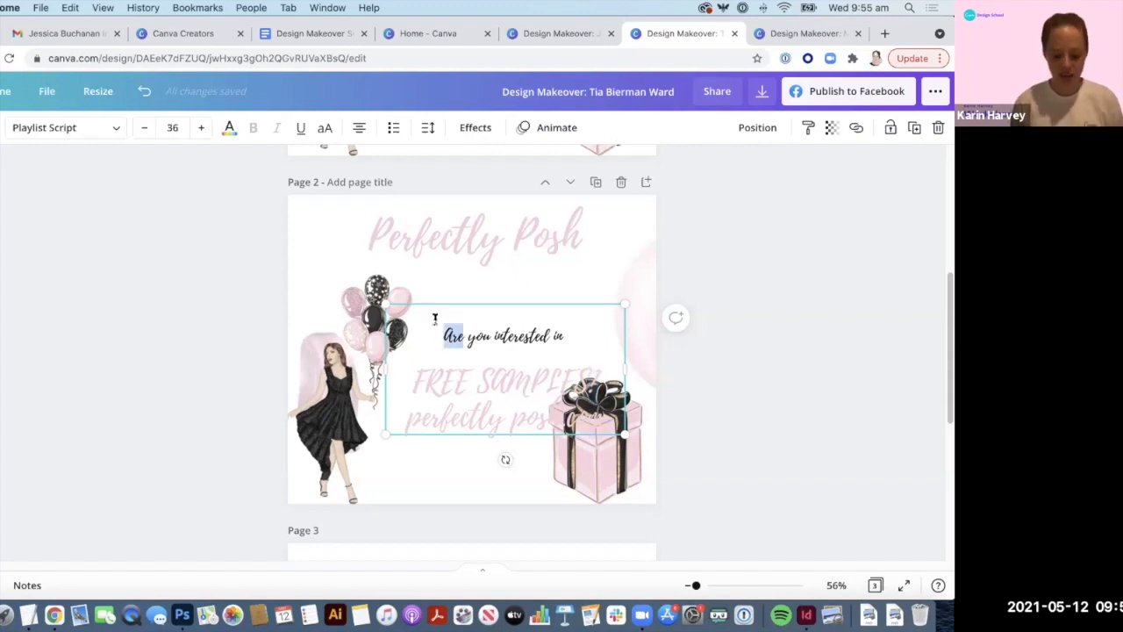
{"action": "type", "text": "If"}
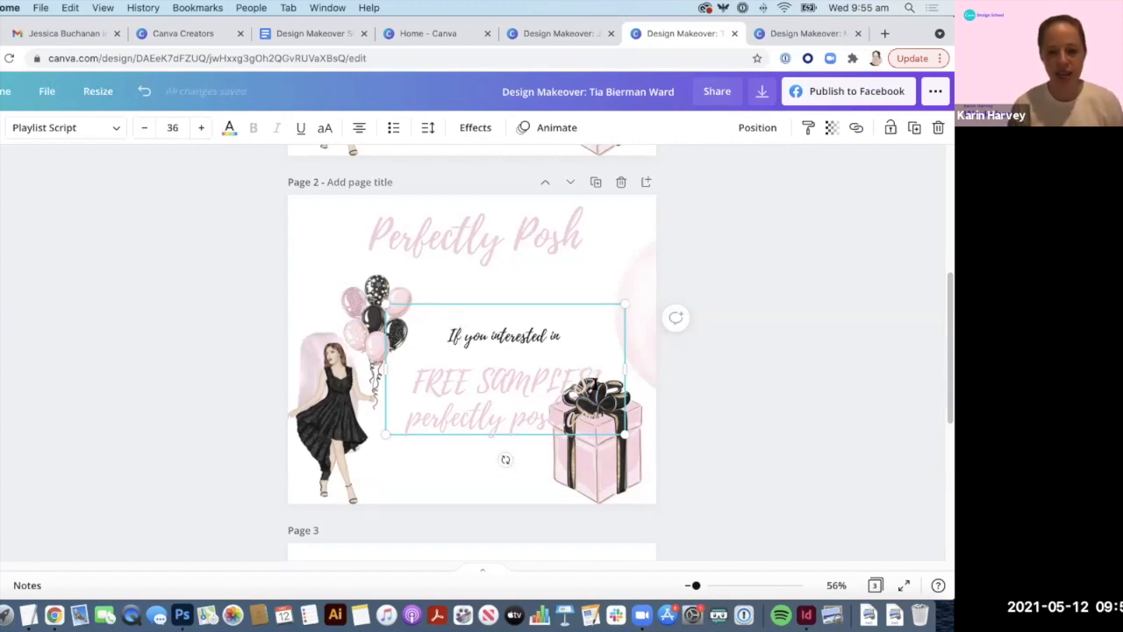
{"action": "type", "text": " fro"}
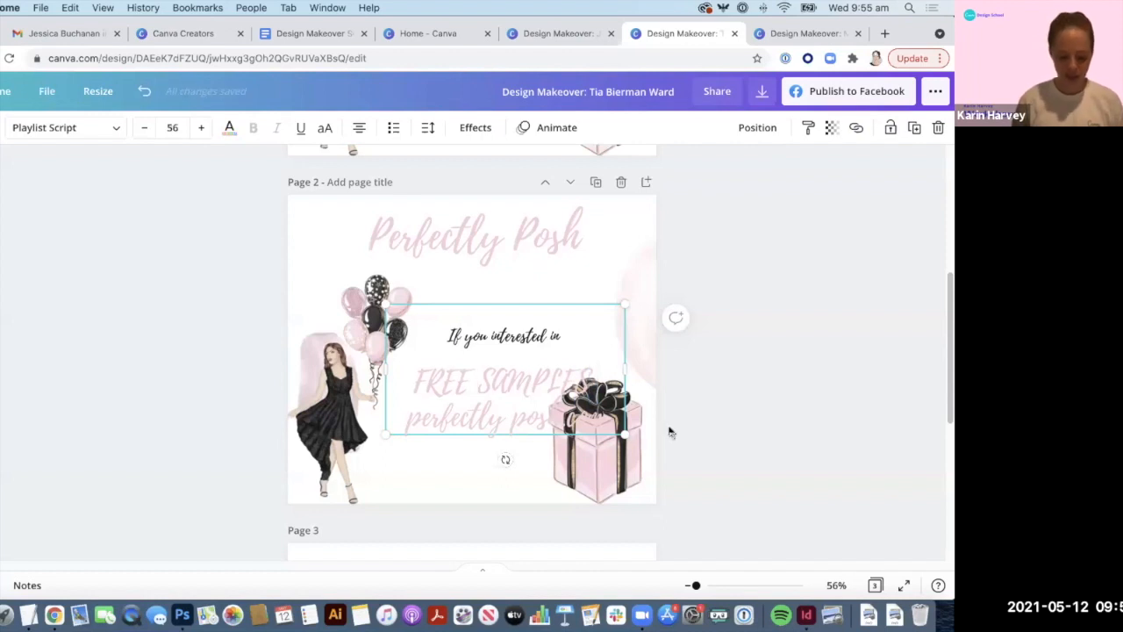
{"action": "type", "text": "t"}
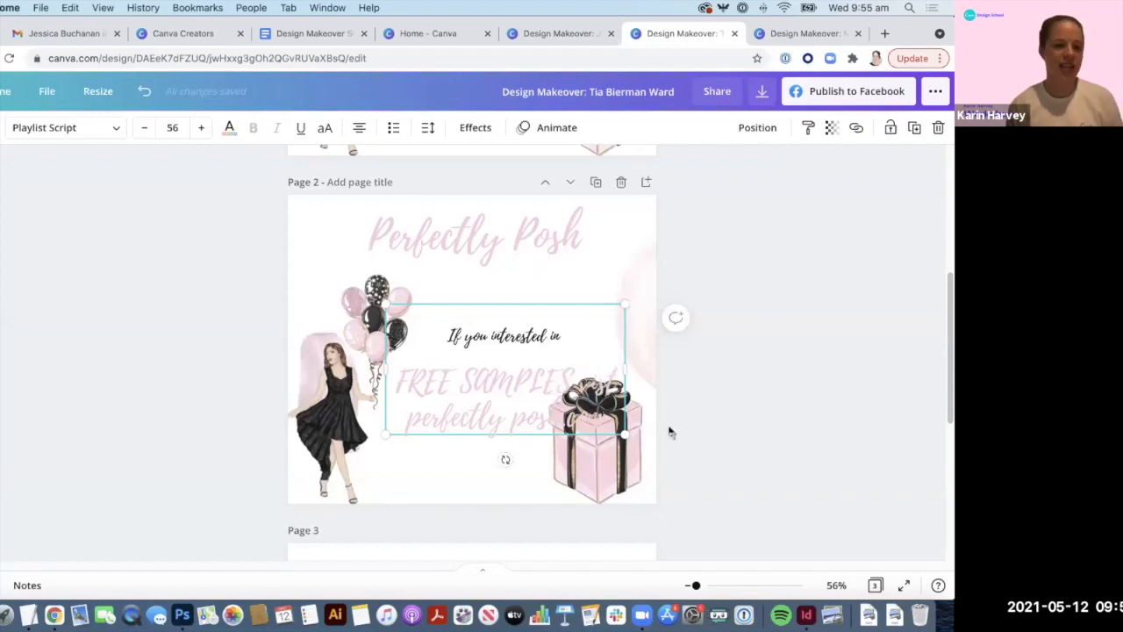
Step: Move the lower text box up closer to the title and colour all of its text black
{"action": "left_click_drag", "start_coordinate": [494, 394], "coordinate": [503, 361]}
{"action": "double_click", "coordinate": [501, 369]}
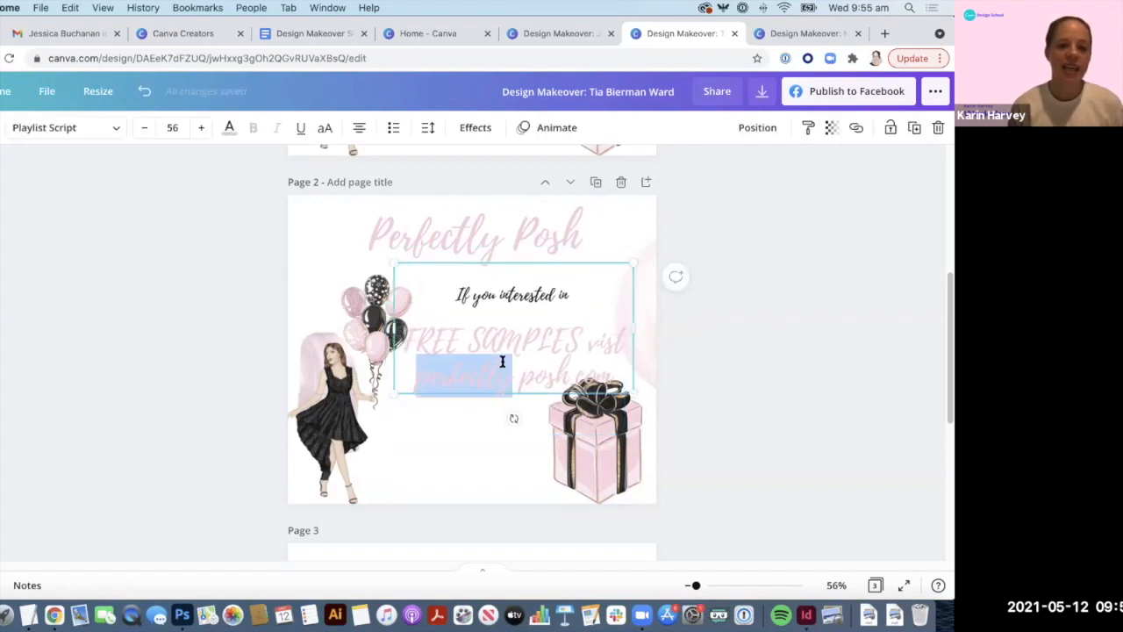
{"action": "double_click", "coordinate": [518, 297]}
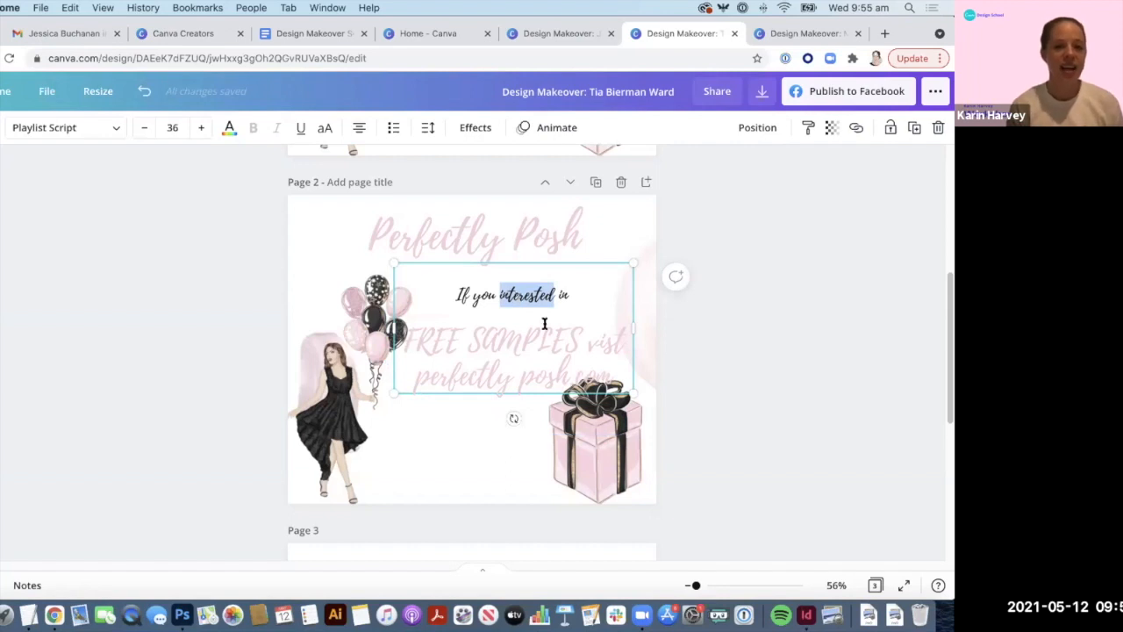
{"action": "key", "text": "super+a"}
{"action": "left_click", "coordinate": [227, 130]}
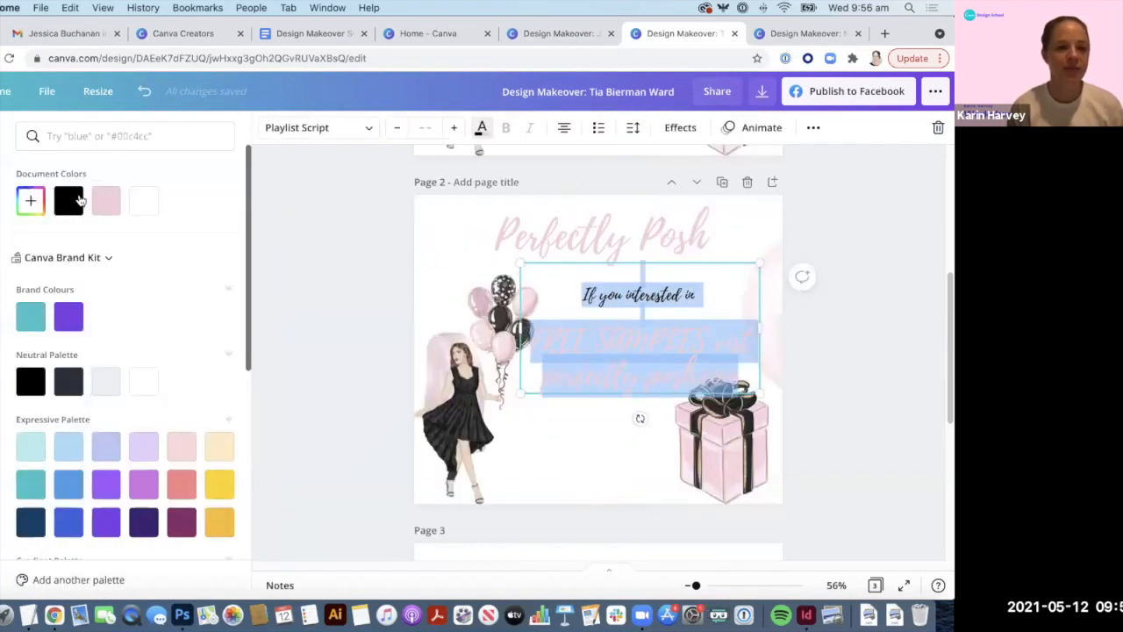
{"action": "left_click", "coordinate": [76, 201]}
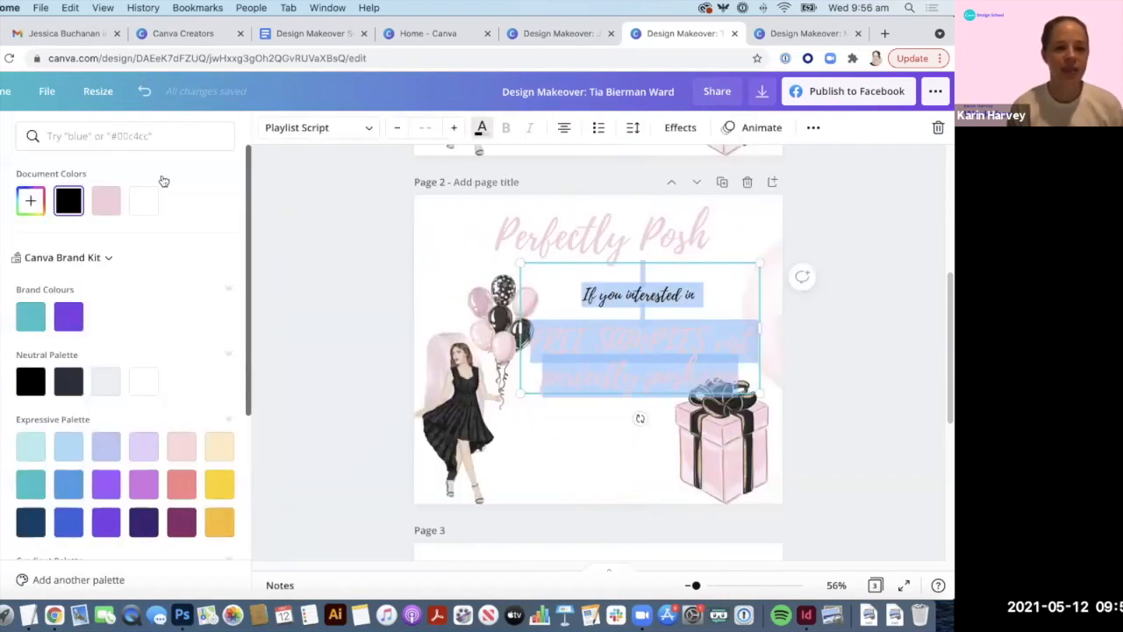
Step: Set the lower text to size 16 and remove the line breaks before "FREE SAMPLES" so it continues the first line
{"action": "left_click", "coordinate": [418, 128]}
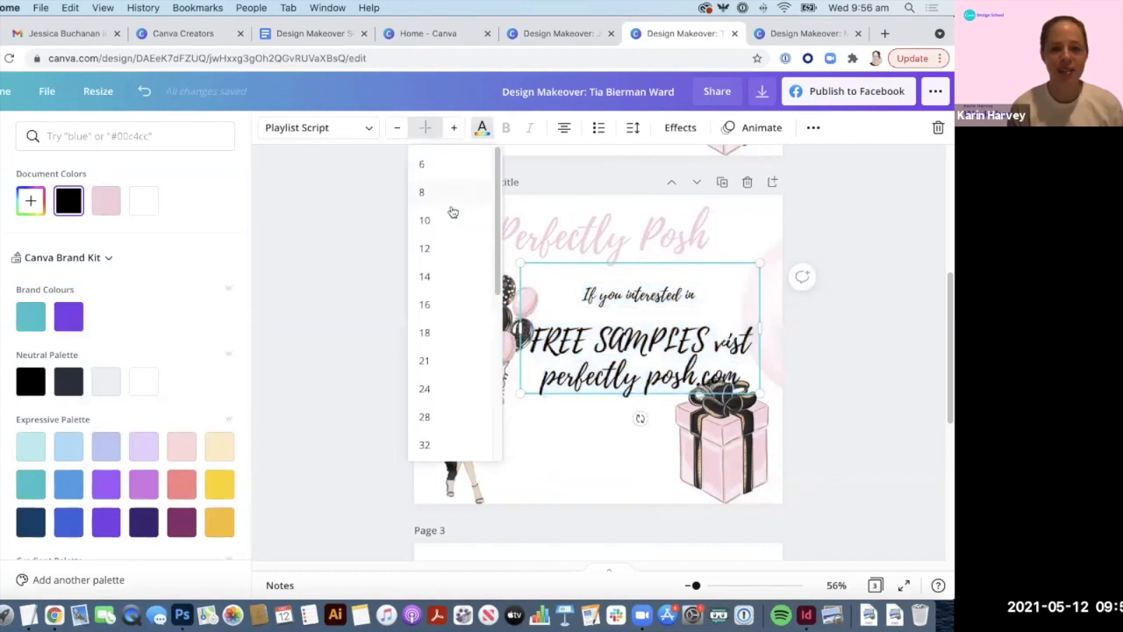
{"action": "left_click", "coordinate": [439, 306]}
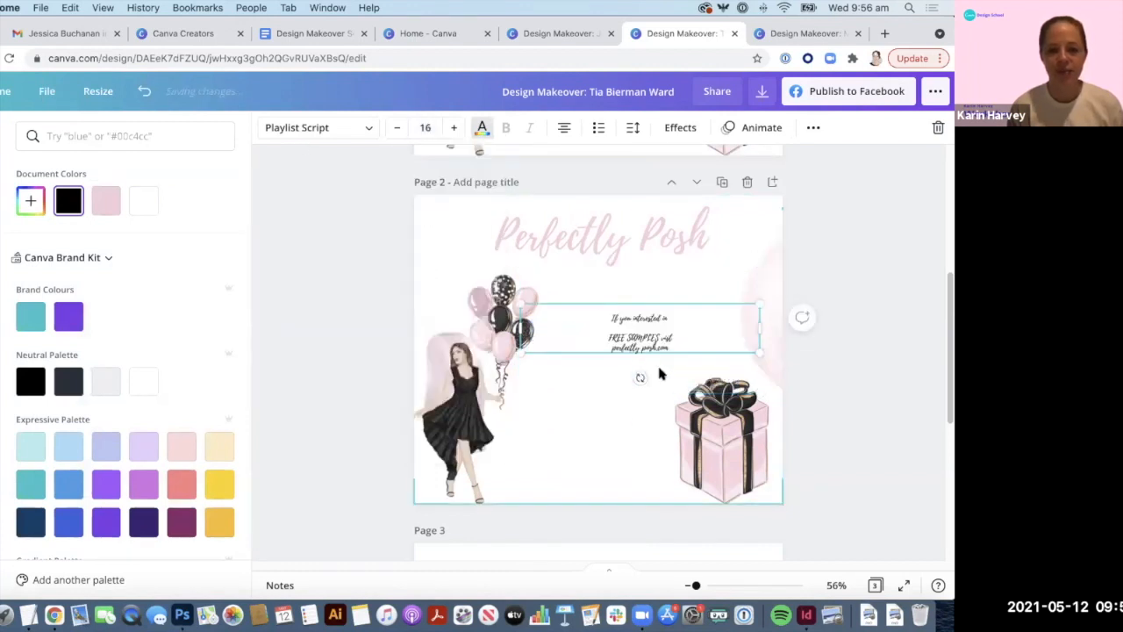
{"action": "left_click", "coordinate": [607, 337]}
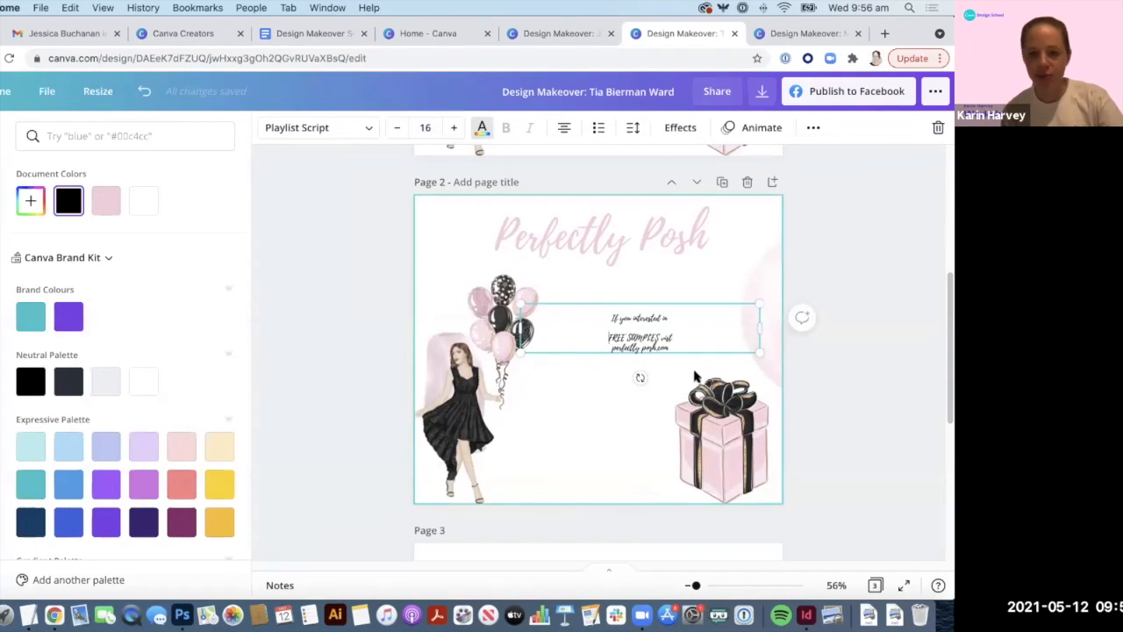
{"action": "key", "text": "BackSpace"}
{"action": "key", "text": "BackSpace"}
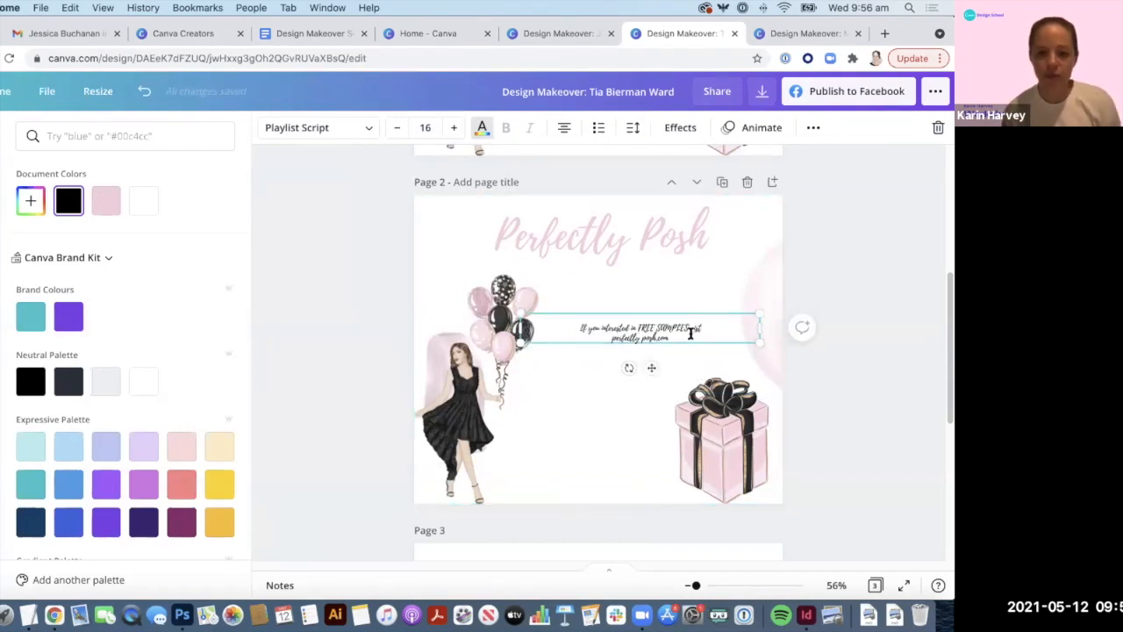
Step: Increase the font size of the whole free samples text to 22 and deselect it
{"action": "left_click_drag", "start_coordinate": [690, 330], "coordinate": [559, 316]}
{"action": "left_click", "coordinate": [456, 128]}
{"action": "left_click", "coordinate": [456, 129]}
{"action": "left_click", "coordinate": [456, 128]}
{"action": "left_click", "coordinate": [457, 128]}
{"action": "left_click", "coordinate": [456, 128]}
{"action": "left_click", "coordinate": [456, 128]}
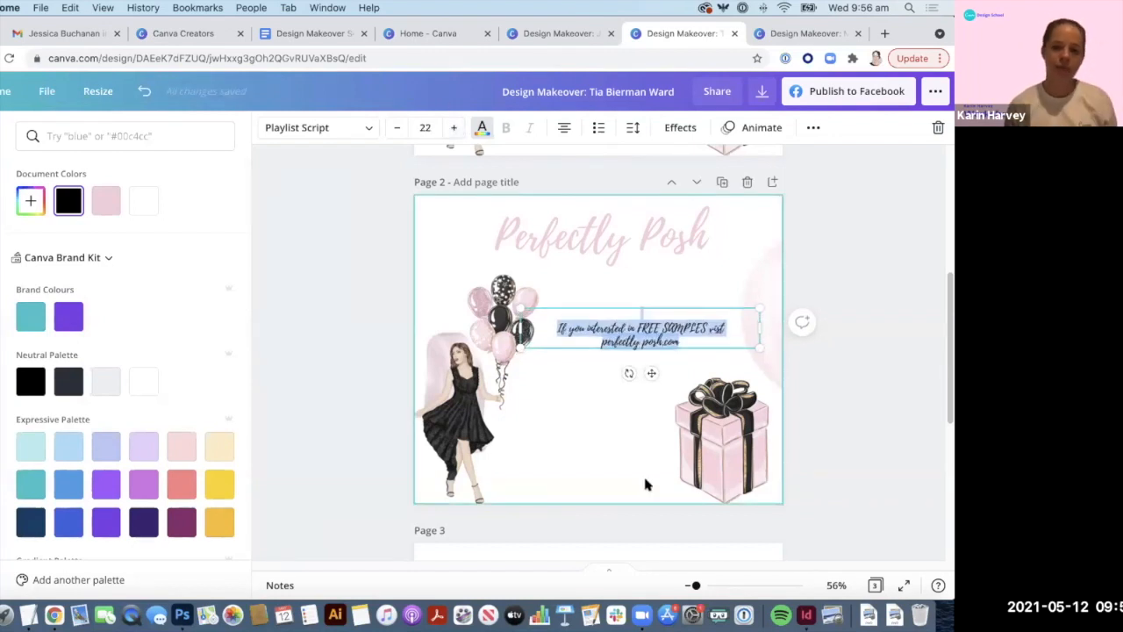
{"action": "left_click", "coordinate": [633, 333]}
{"action": "left_click", "coordinate": [756, 426]}
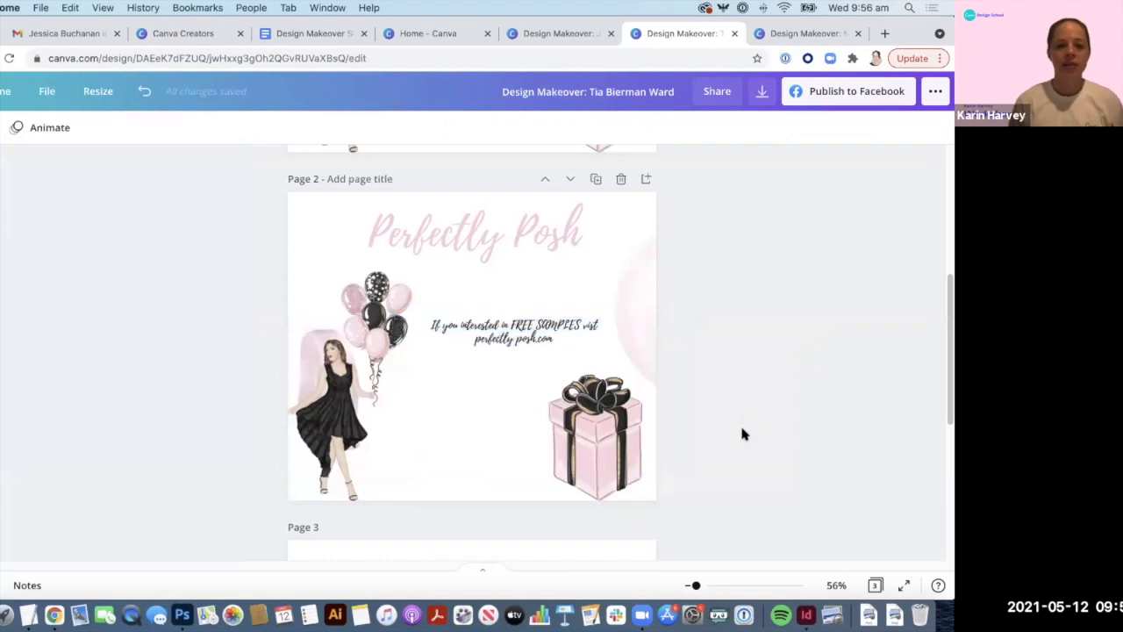
Step: Move the title down and widen its box to the page's right edge, and scale the free samples text to size 26.2 beneath it
{"action": "left_click_drag", "start_coordinate": [535, 221], "coordinate": [568, 261]}
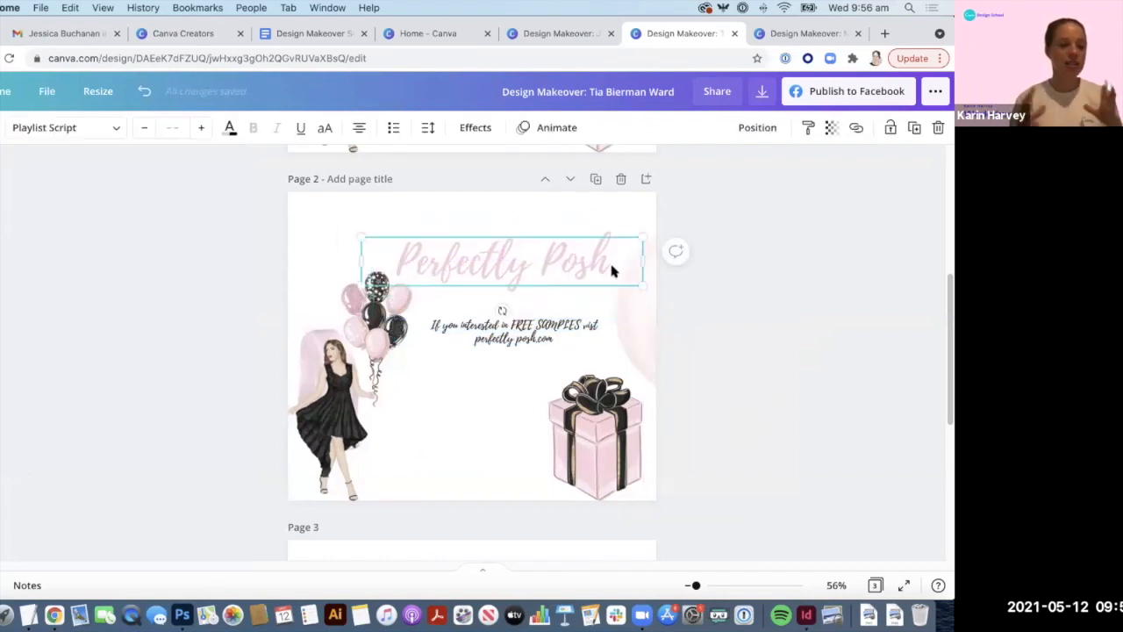
{"action": "left_click_drag", "start_coordinate": [644, 238], "coordinate": [652, 232]}
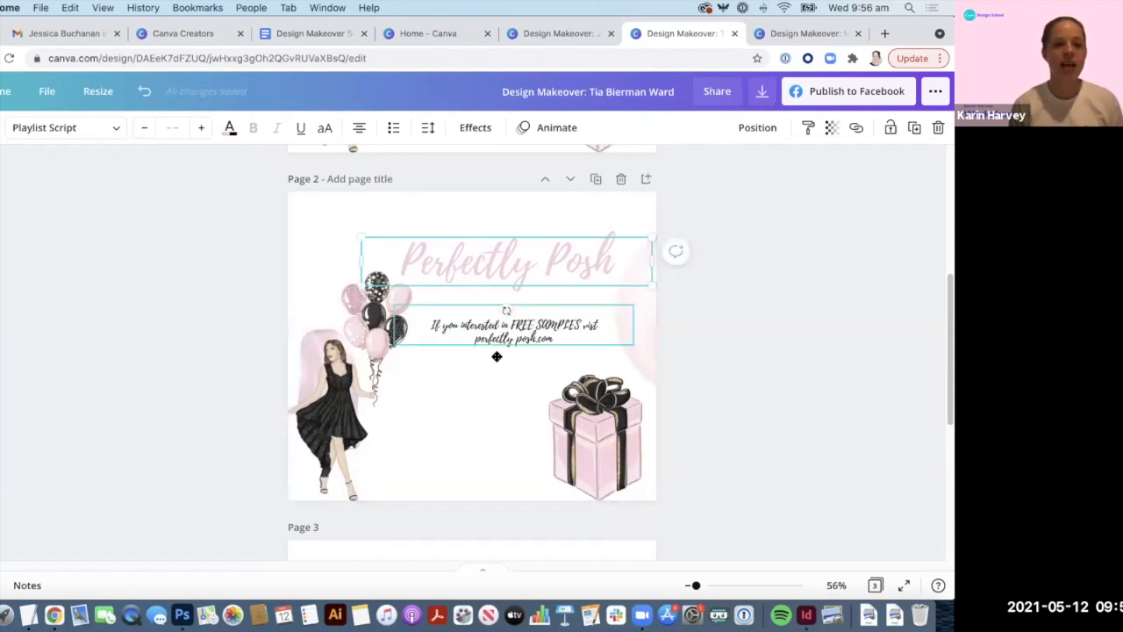
{"action": "left_click_drag", "start_coordinate": [497, 356], "coordinate": [506, 353]}
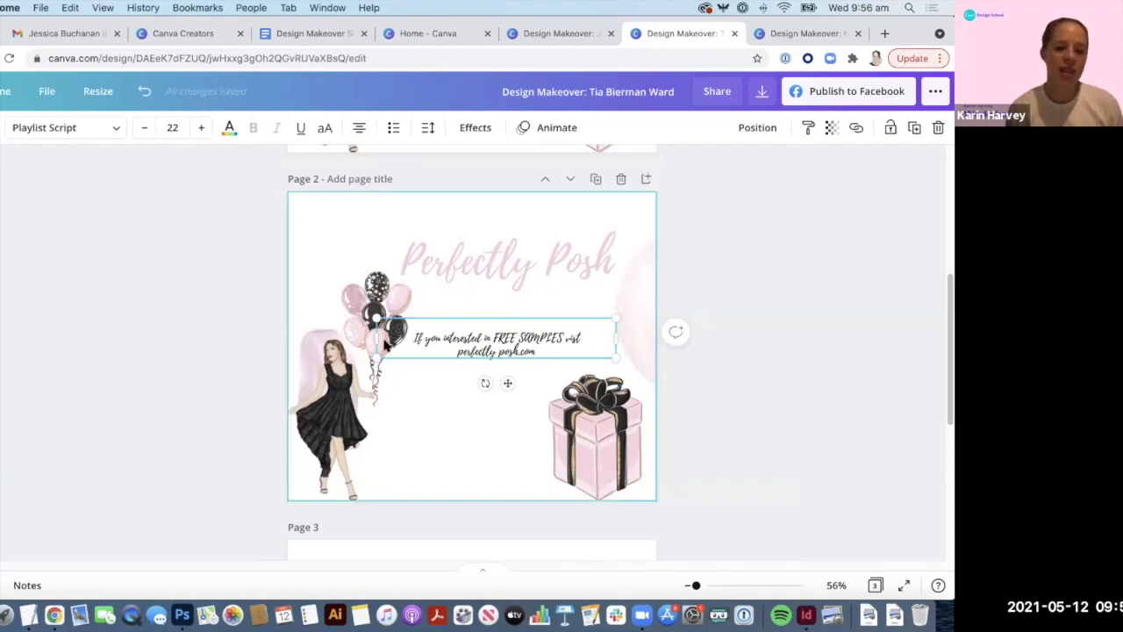
{"action": "left_click_drag", "start_coordinate": [620, 313], "coordinate": [661, 302]}
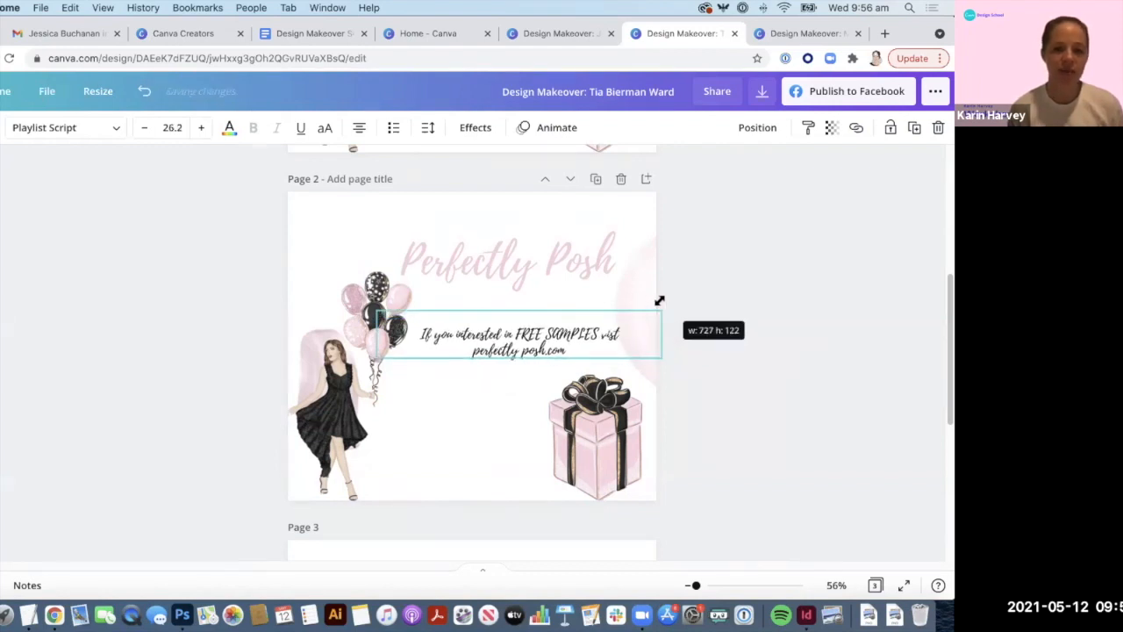
{"action": "left_click_drag", "start_coordinate": [508, 345], "coordinate": [529, 362]}
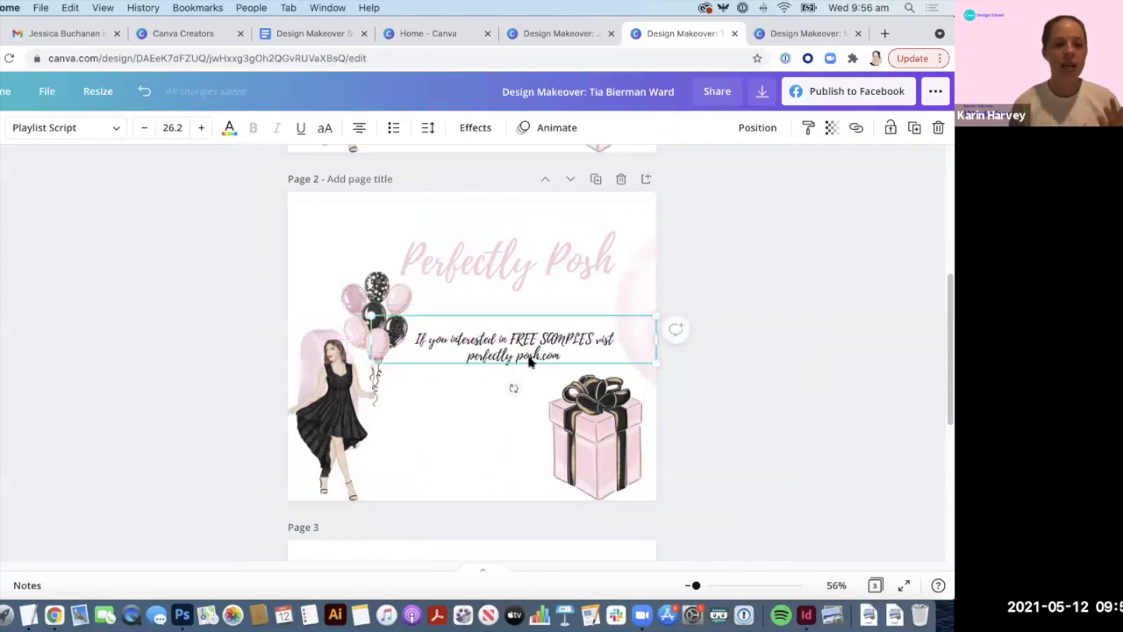
{"action": "left_click", "coordinate": [499, 251]}
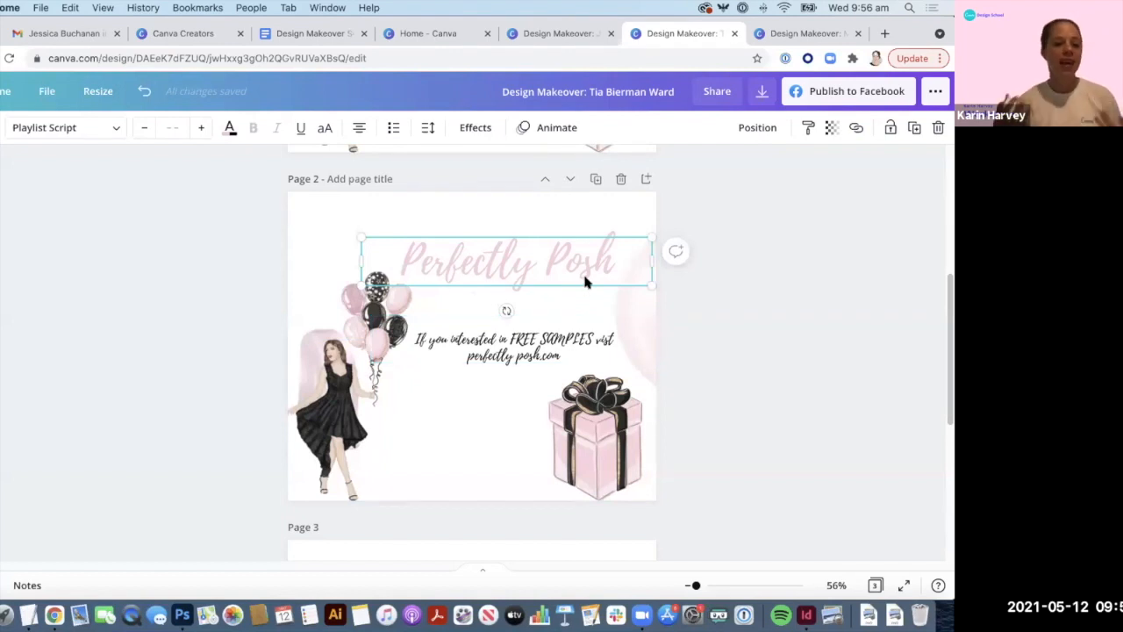
Step: Change the font of the free samples text to Montserrat
{"action": "left_click", "coordinate": [479, 352]}
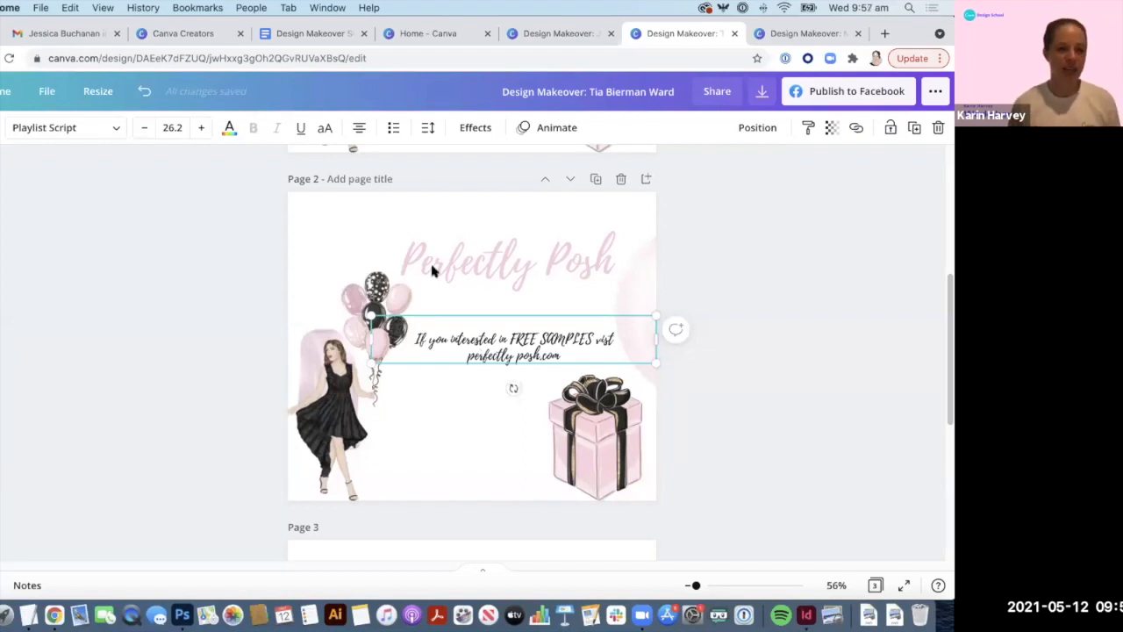
{"action": "left_click", "coordinate": [70, 127]}
{"action": "left_click", "coordinate": [88, 256]}
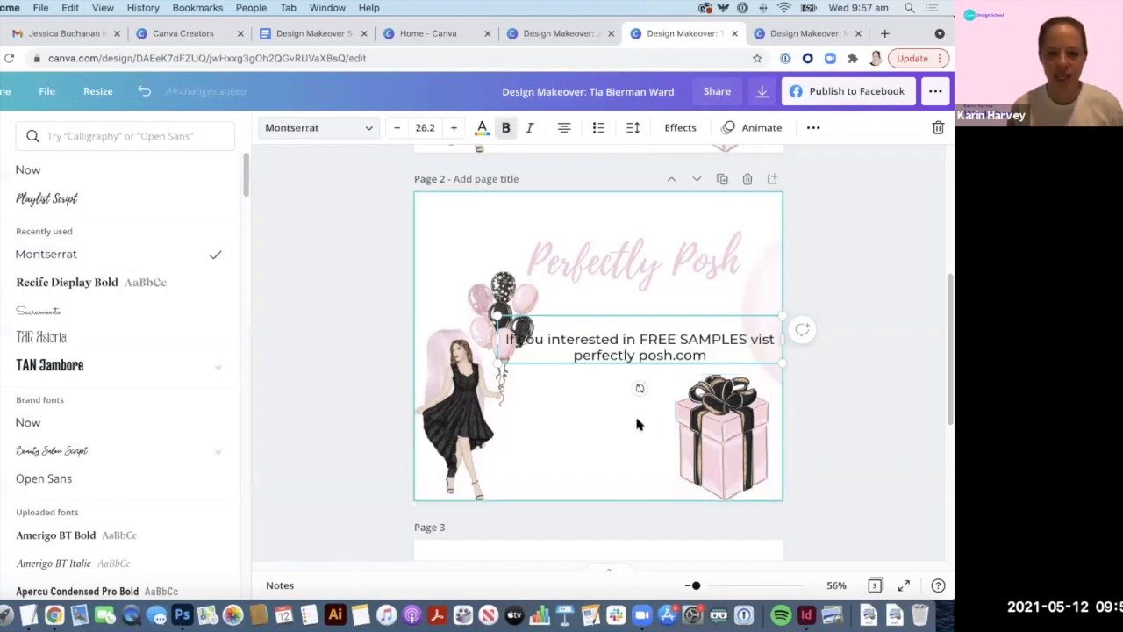
Step: Replace "FREE SAMPLES" in the body text with lowercase "free samples"
{"action": "double_click", "coordinate": [721, 340]}
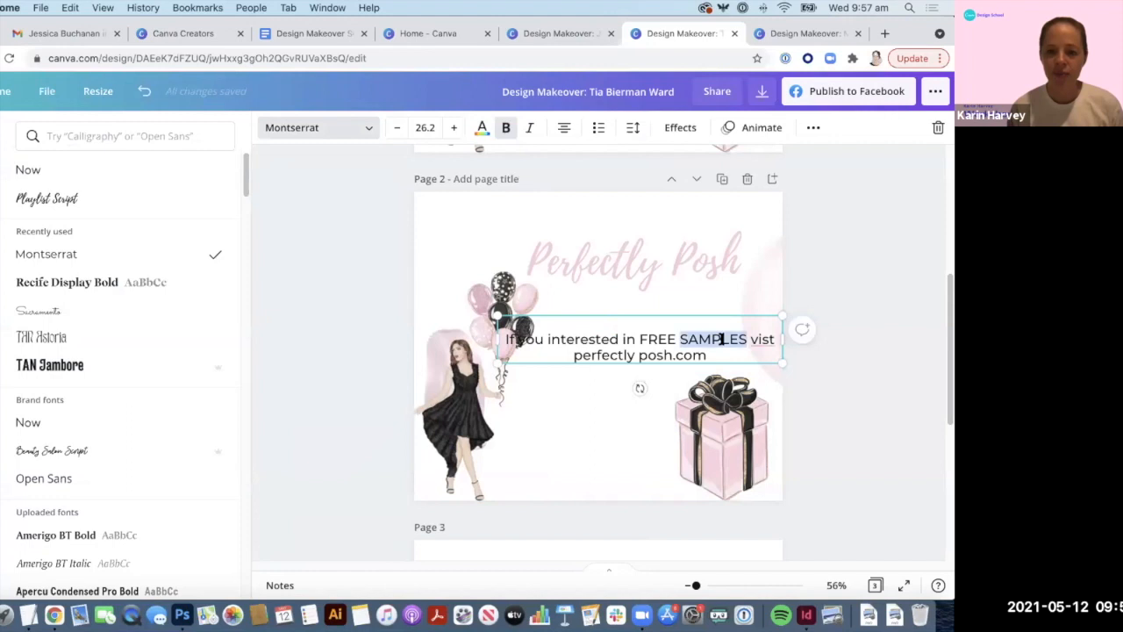
{"action": "left_click_drag", "start_coordinate": [747, 340], "coordinate": [637, 340]}
{"action": "type", "text": "free"}
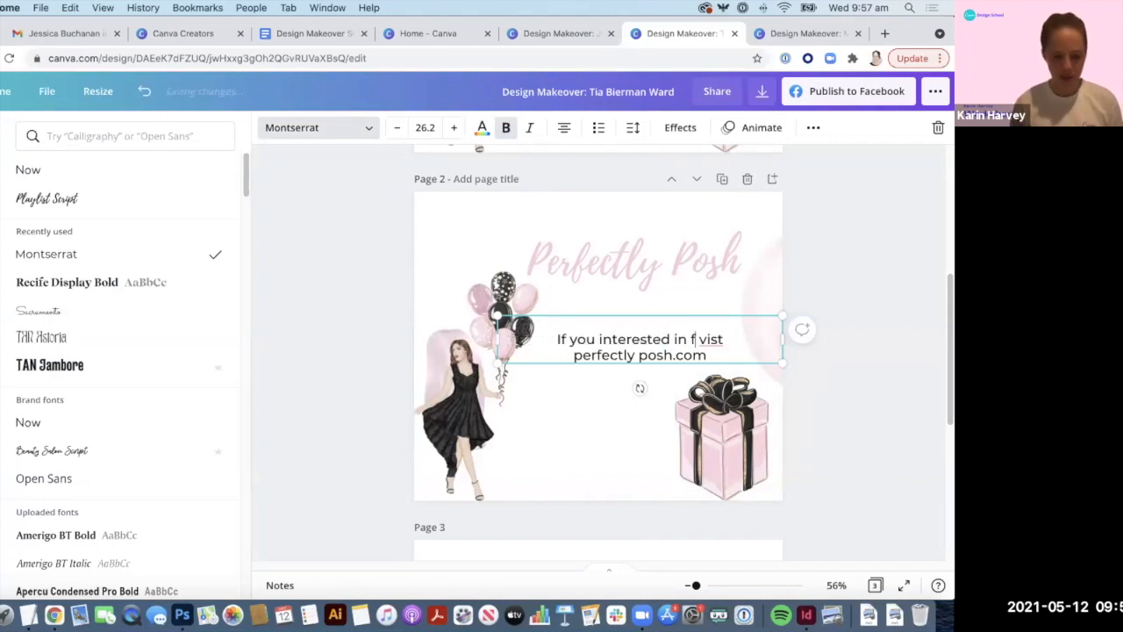
{"action": "type", "text": " samples"}
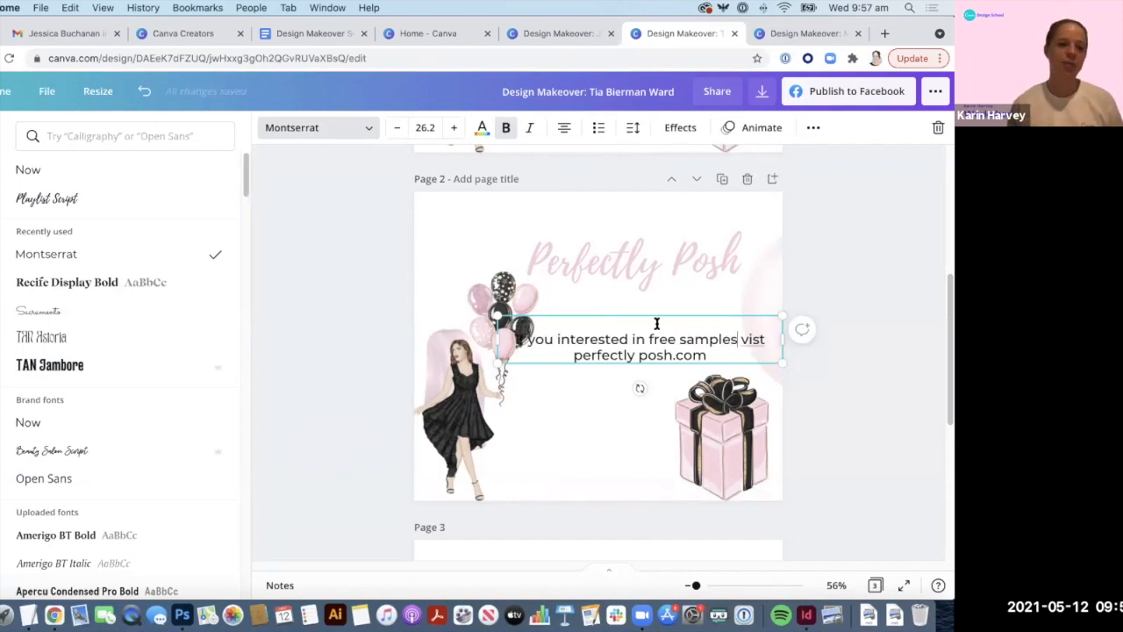
Step: Remove the bold from "If you interested in" so that it contrasts with the bold "free samples"
{"action": "left_click_drag", "start_coordinate": [737, 339], "coordinate": [641, 341]}
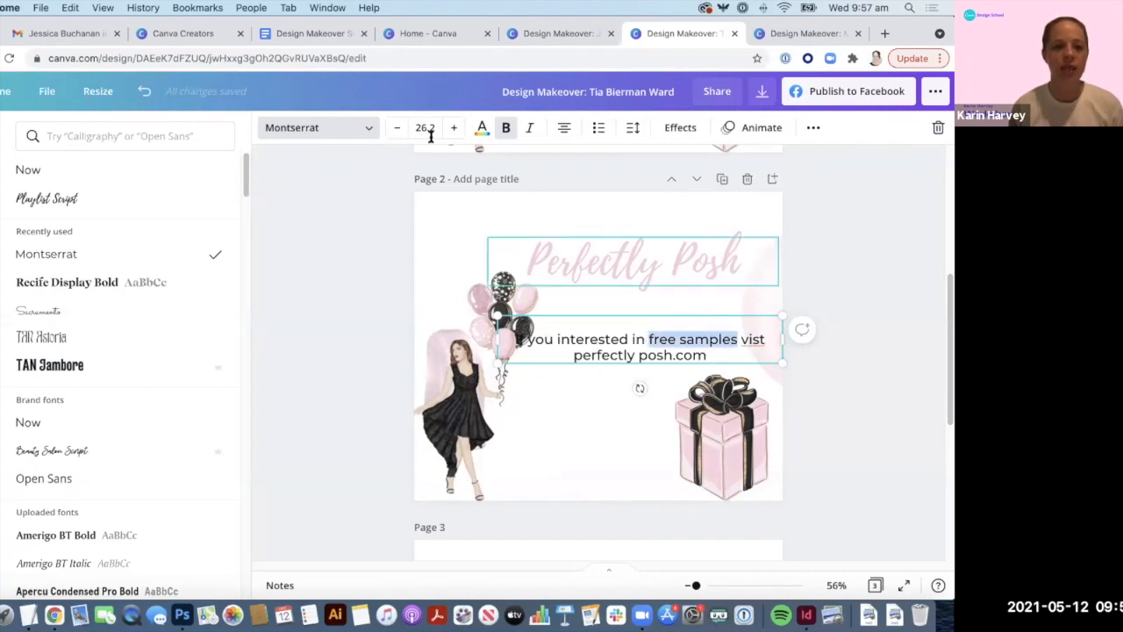
{"action": "left_click_drag", "start_coordinate": [648, 340], "coordinate": [514, 338]}
{"action": "left_click", "coordinate": [507, 134]}
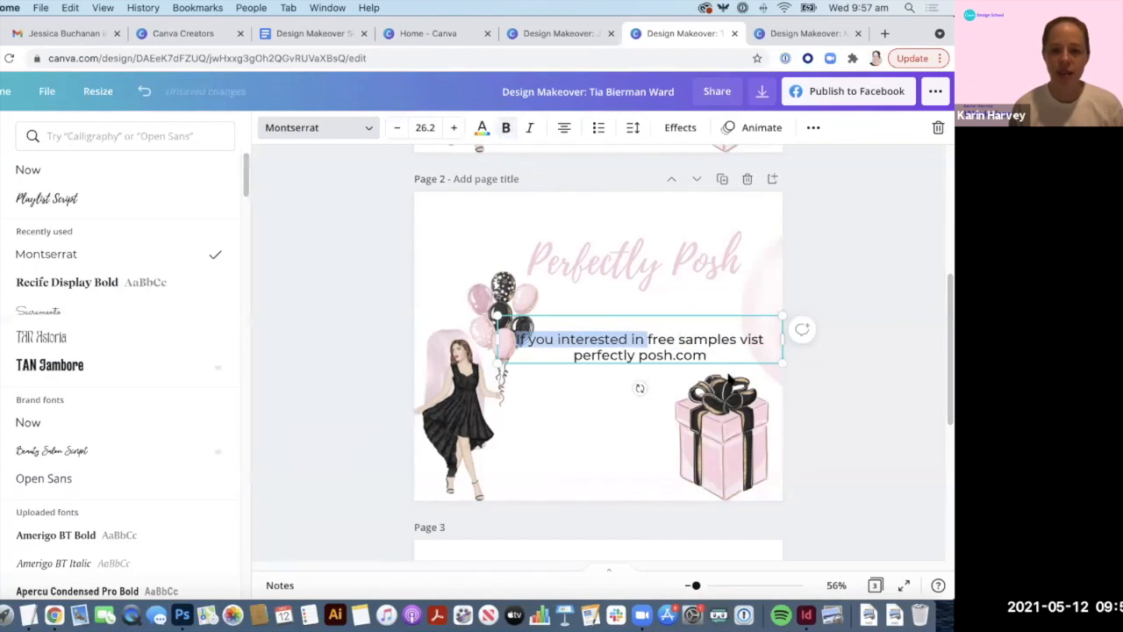
{"action": "left_click_drag", "start_coordinate": [675, 340], "coordinate": [731, 341]}
{"action": "key", "text": "super+b"}
{"action": "left_click", "coordinate": [737, 339]}
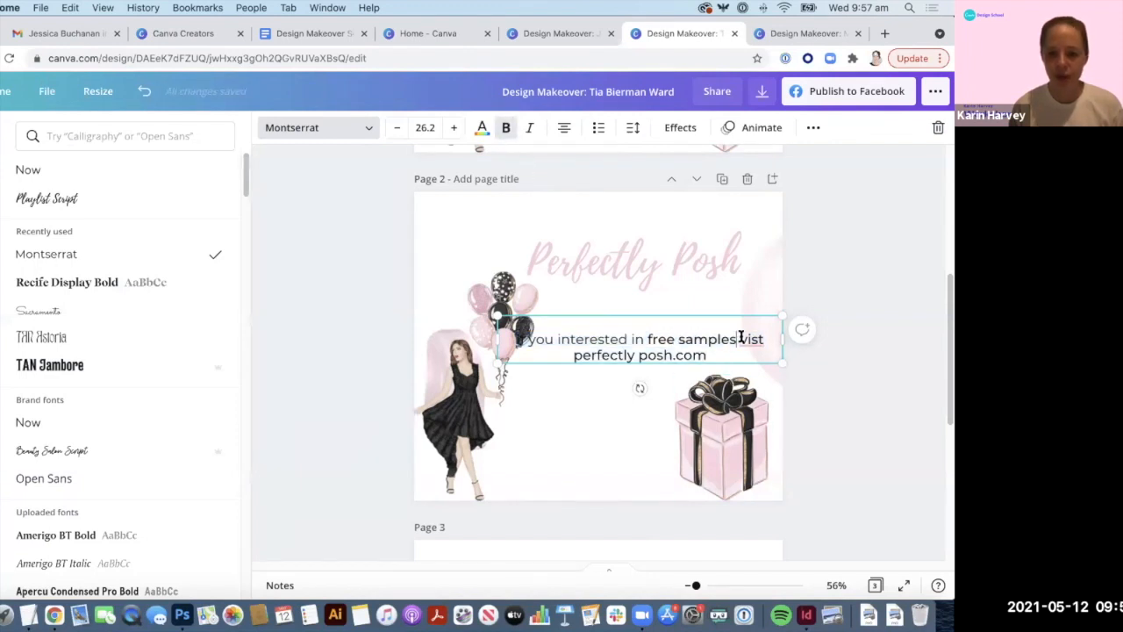
Step: Correct the misspelled "vist" to "visit" and remove the bold from "visit perfectly posh.com"
{"action": "type", "text": "i"}
{"action": "left_click_drag", "start_coordinate": [734, 339], "coordinate": [771, 351]}
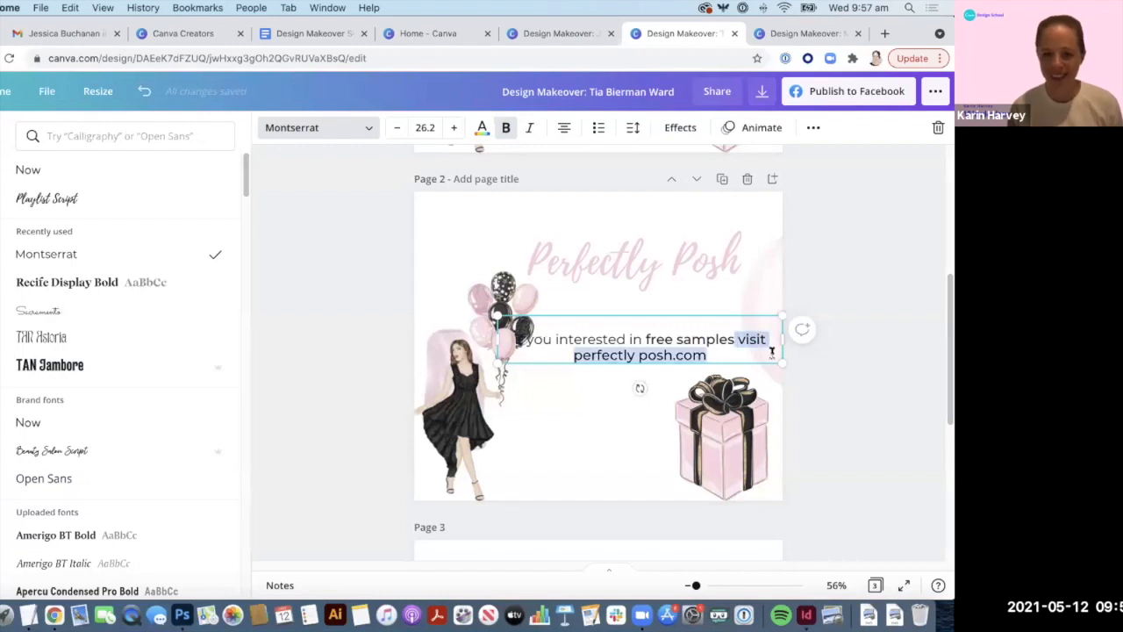
{"action": "left_click", "coordinate": [507, 129]}
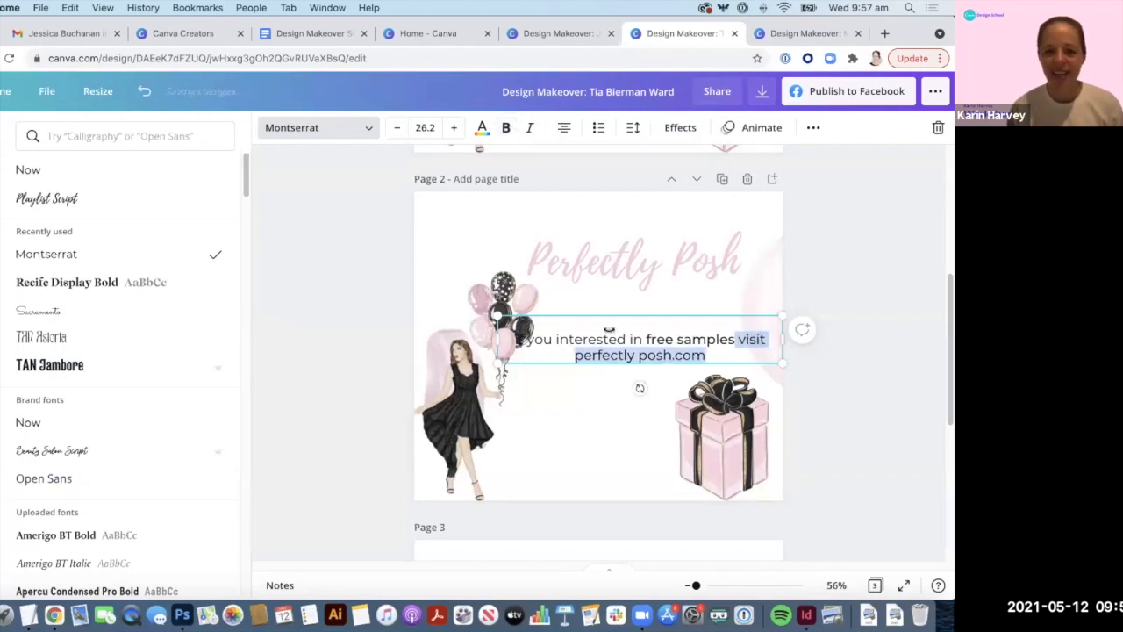
Step: Close the gap in the web address so it reads "perfectlyposh.com" and make the address bold
{"action": "left_click", "coordinate": [638, 355]}
{"action": "key", "text": "BackSpace"}
{"action": "left_click_drag", "start_coordinate": [708, 355], "coordinate": [560, 358]}
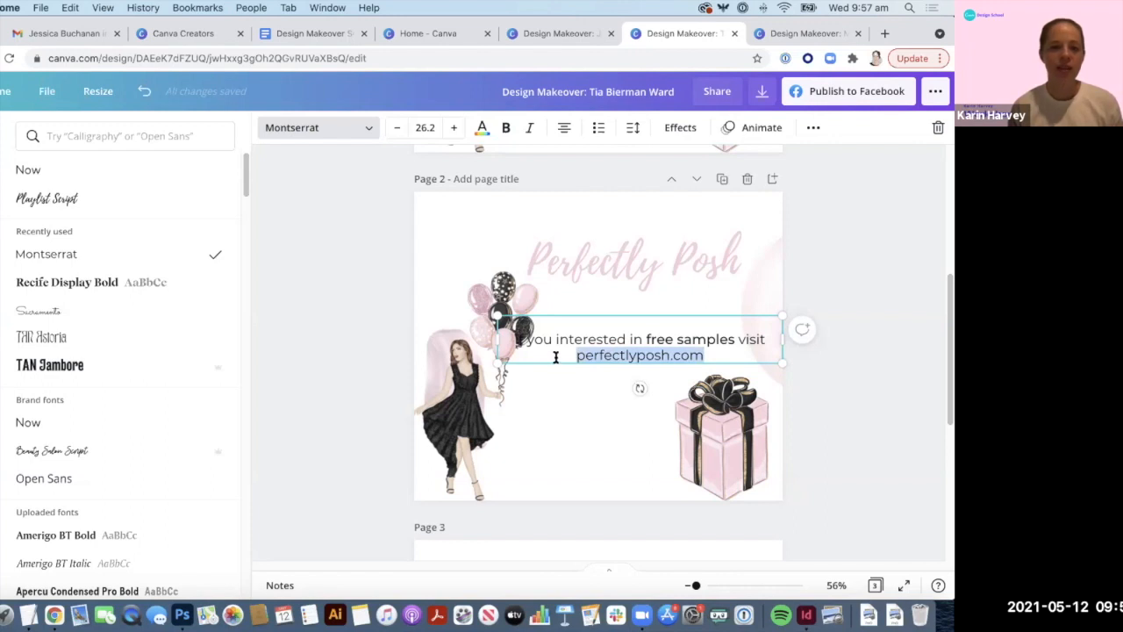
{"action": "left_click", "coordinate": [507, 129]}
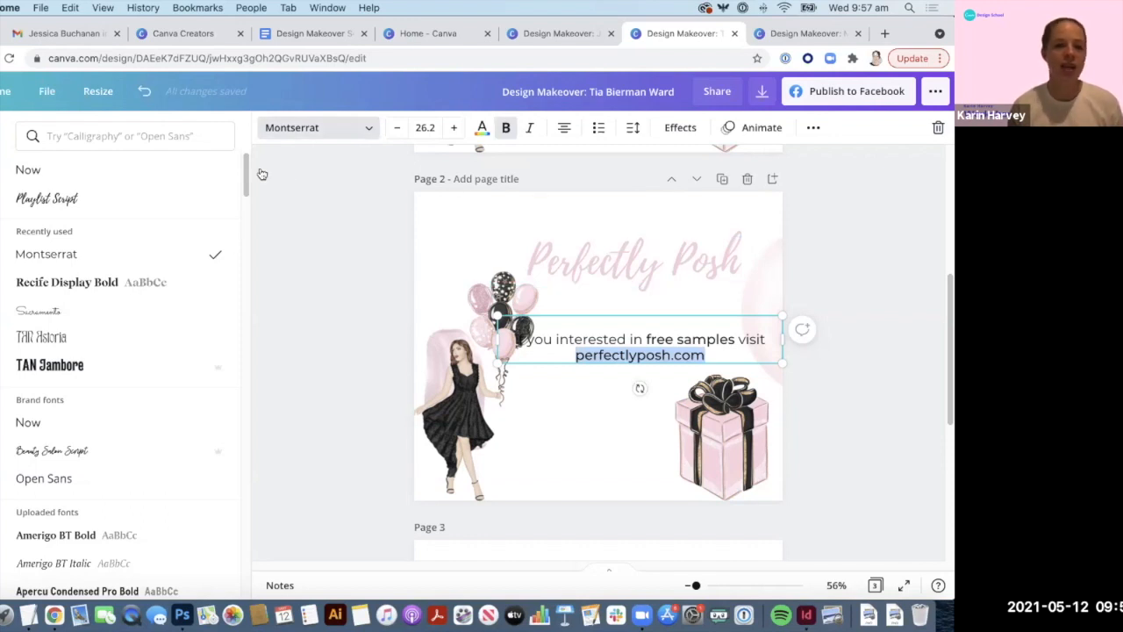
Step: Color the web address "perfectlyposh.com" pale pink like the title and deselect the text
{"action": "left_click", "coordinate": [481, 127]}
{"action": "left_click", "coordinate": [106, 201]}
{"action": "left_click", "coordinate": [823, 461]}
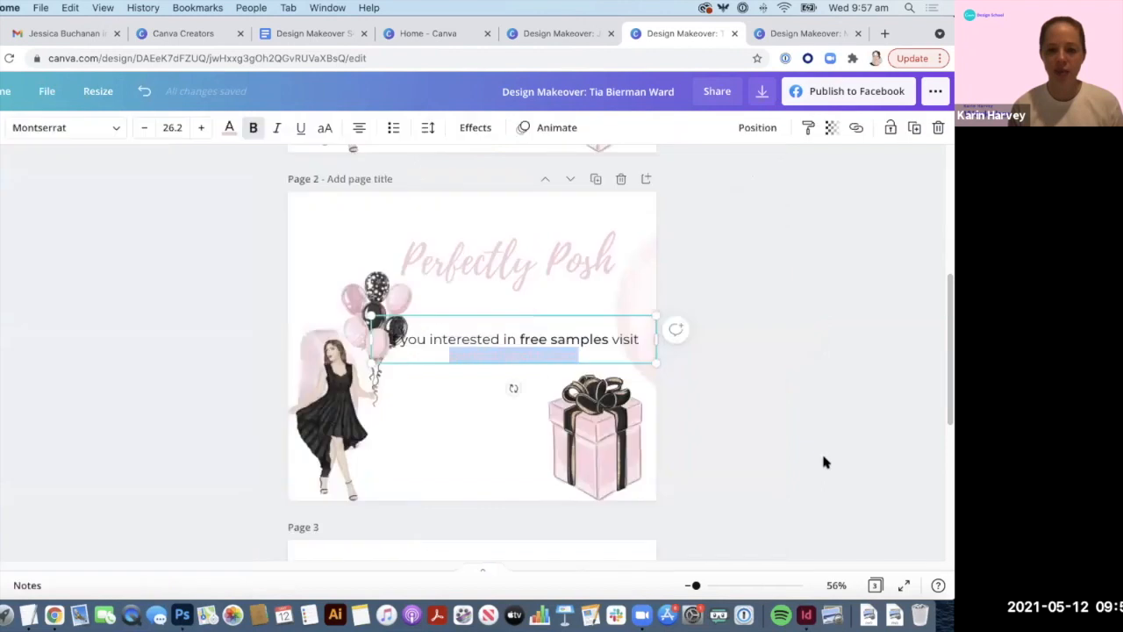
{"action": "left_click", "coordinate": [737, 451]}
Step: Try shifting the free samples text and the title toward the page's right edge, clear of the balloons
{"action": "left_click_drag", "start_coordinate": [533, 357], "coordinate": [575, 349]}
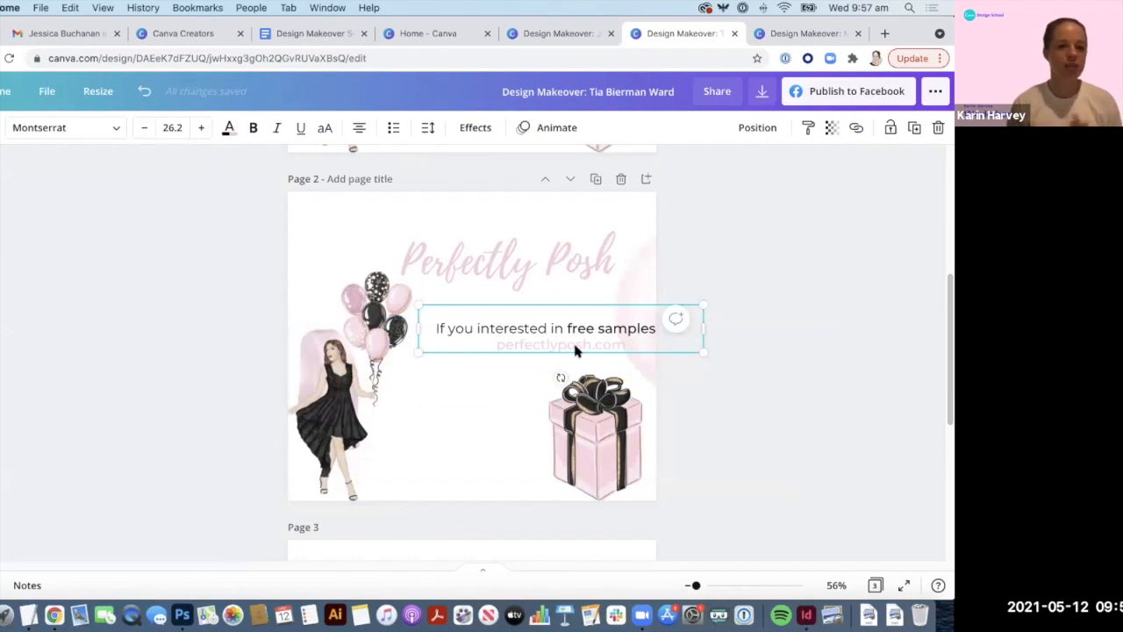
{"action": "left_click_drag", "start_coordinate": [542, 248], "coordinate": [566, 246]}
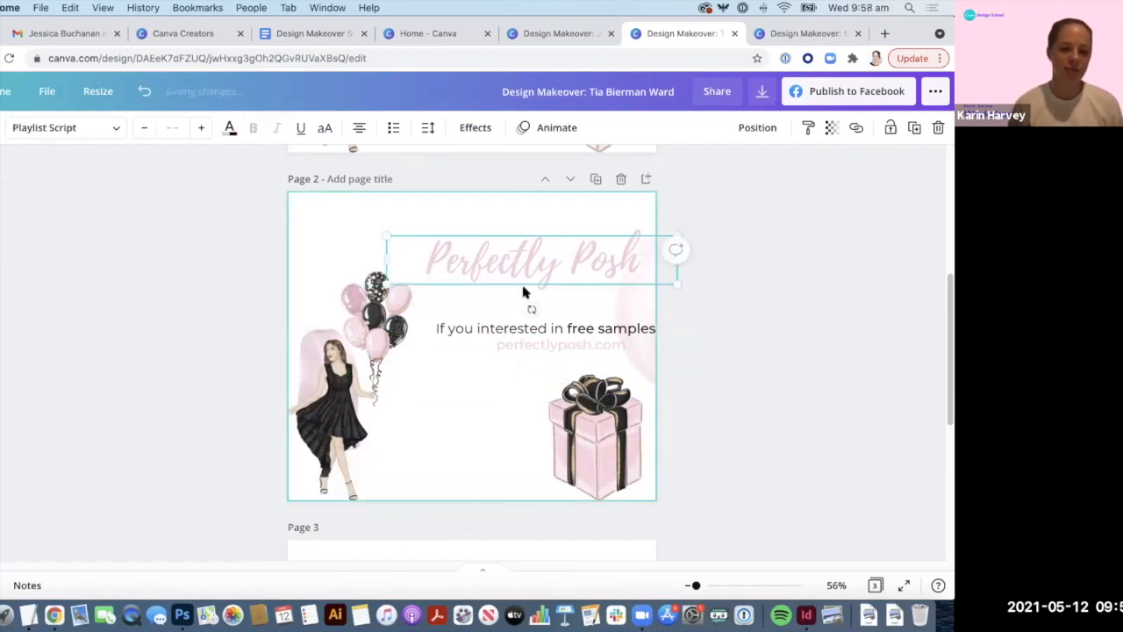
{"action": "left_click", "coordinate": [506, 330]}
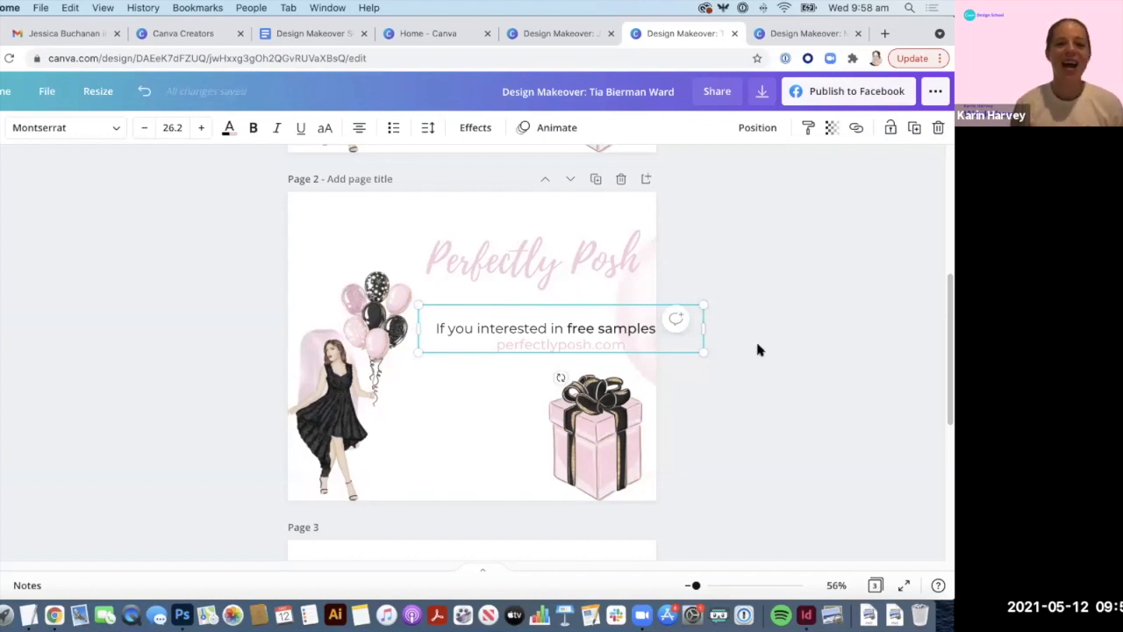
Step: Move the free samples text down and left over the woman, and place the title above the balloons
{"action": "left_click_drag", "start_coordinate": [493, 340], "coordinate": [453, 357]}
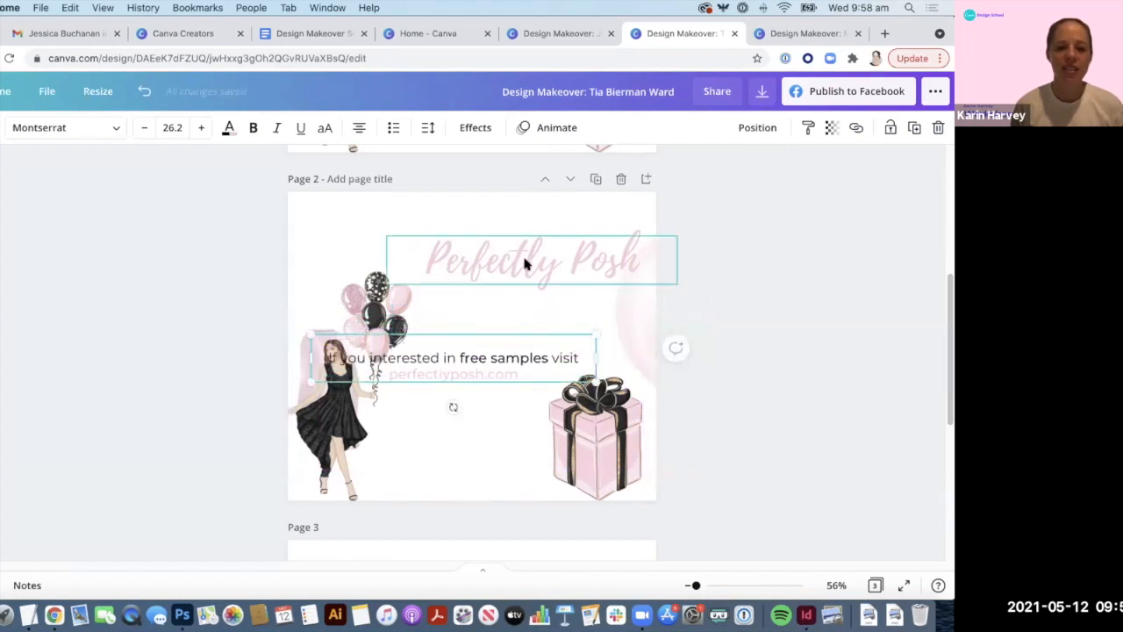
{"action": "left_click_drag", "start_coordinate": [529, 259], "coordinate": [464, 265]}
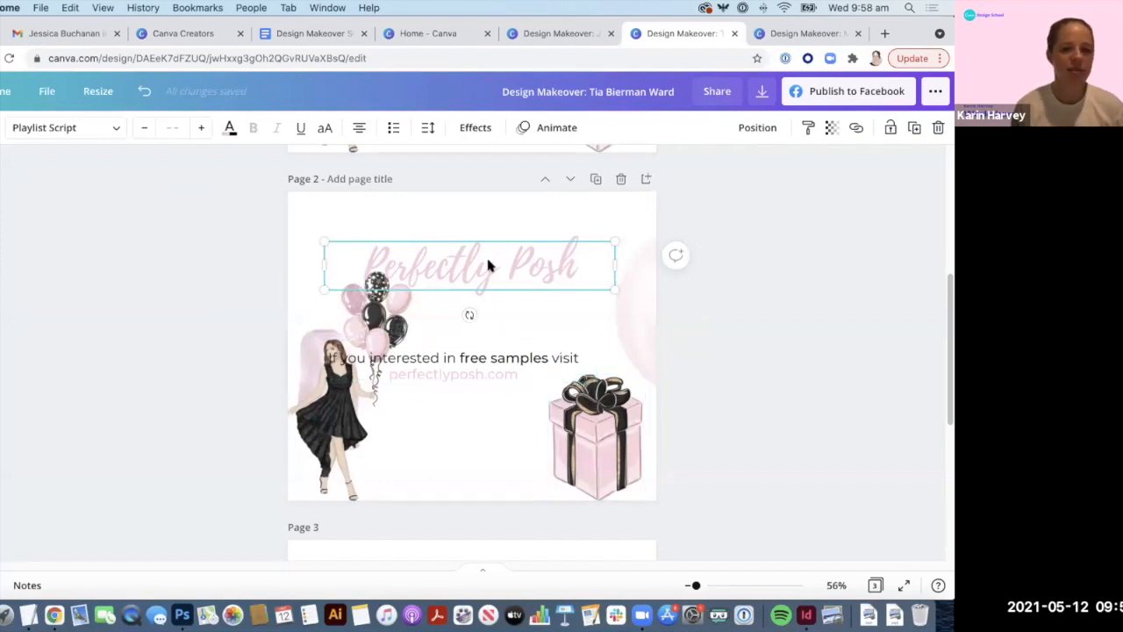
{"action": "left_click_drag", "start_coordinate": [468, 245], "coordinate": [516, 243]}
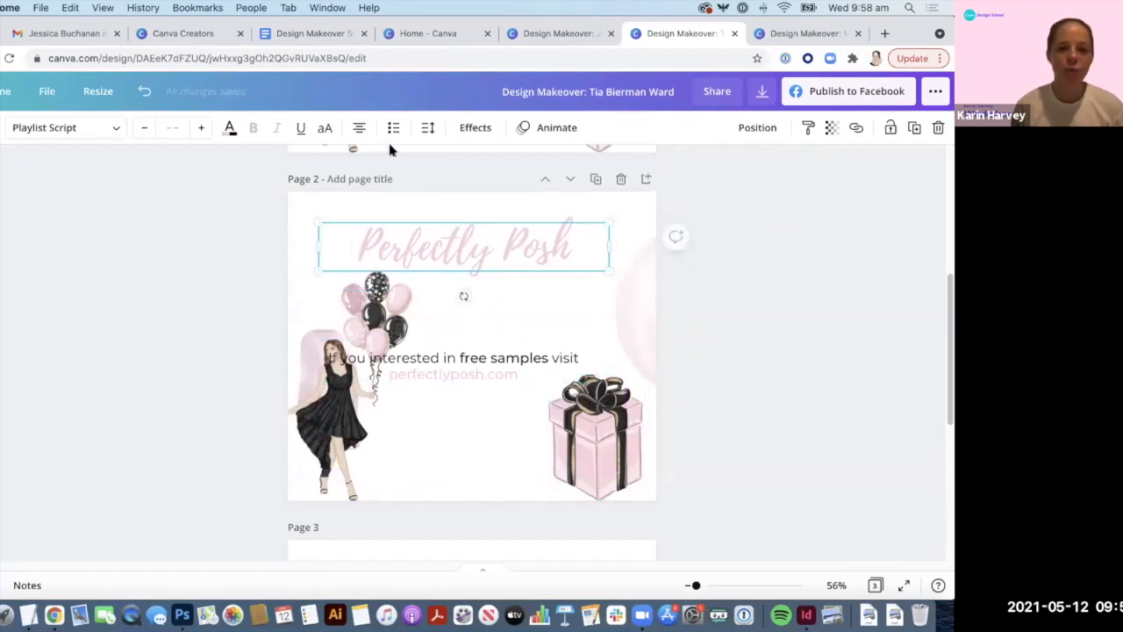
Step: Left-align both the title and the free samples text within their boxes
{"action": "left_click", "coordinate": [359, 127]}
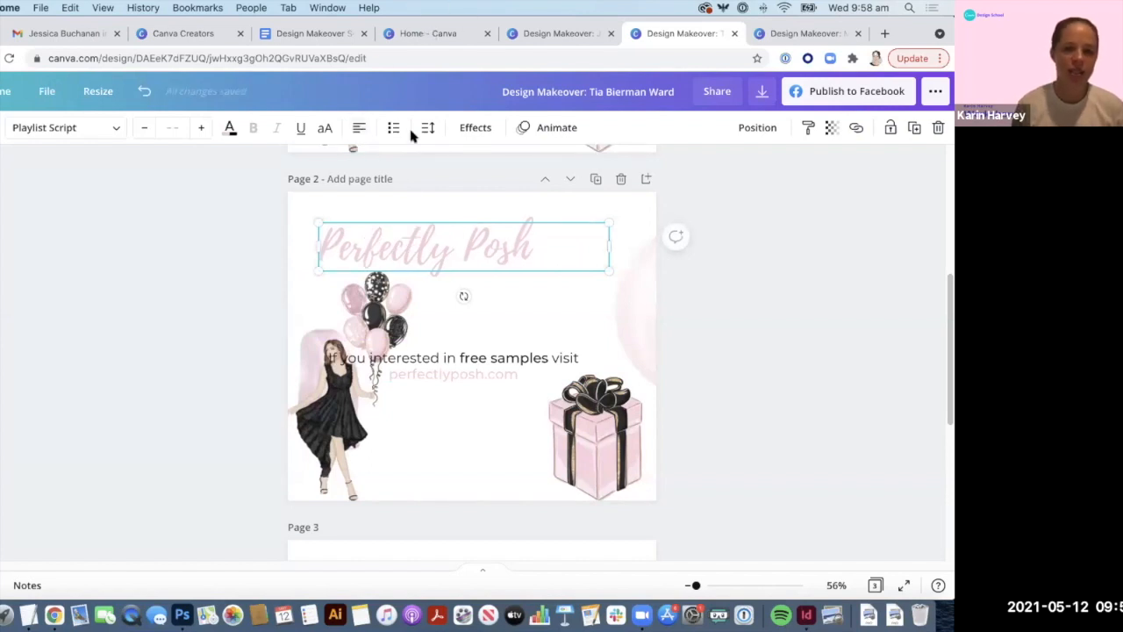
{"action": "left_click", "coordinate": [428, 375]}
{"action": "key", "text": "super+shift+l"}
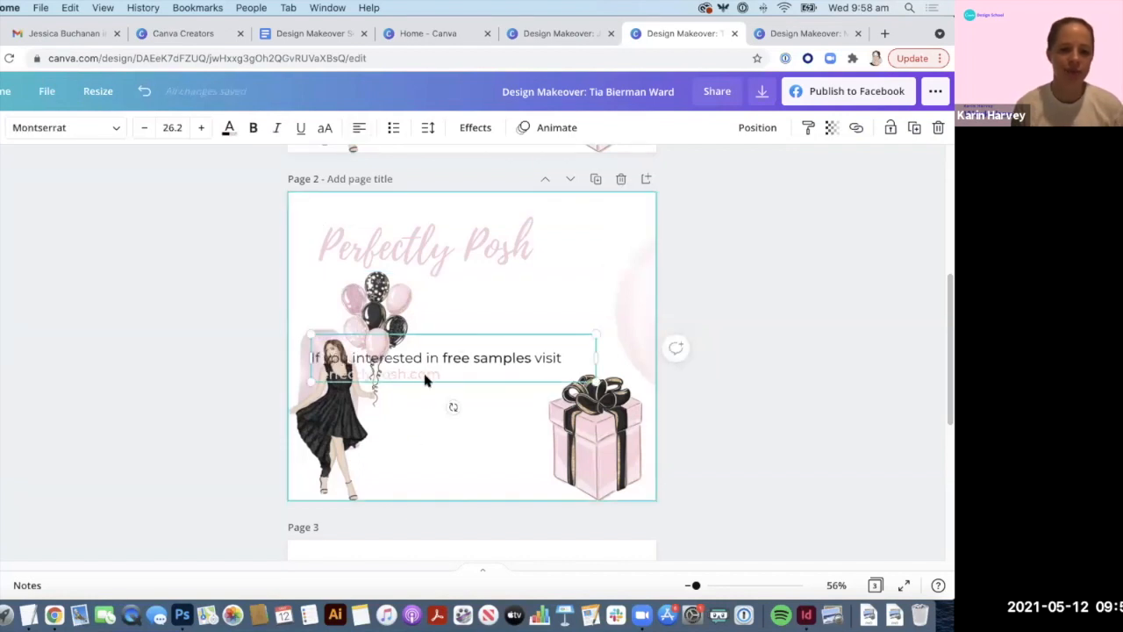
{"action": "left_click", "coordinate": [599, 469]}
{"action": "left_click_drag", "start_coordinate": [550, 375], "coordinate": [581, 412]}
{"action": "key", "text": "super+z"}
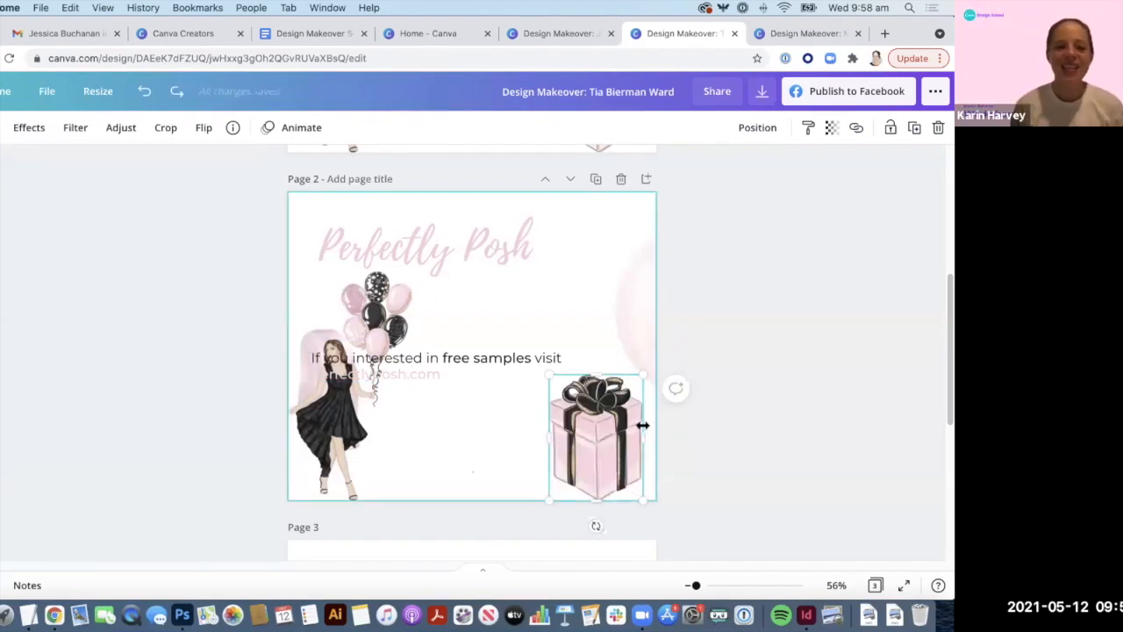
Step: Move the woman and the balloons together to the page's right side, next to the gift box
{"action": "left_click", "coordinate": [342, 464]}
{"action": "left_click", "coordinate": [401, 327], "text": "shift"}
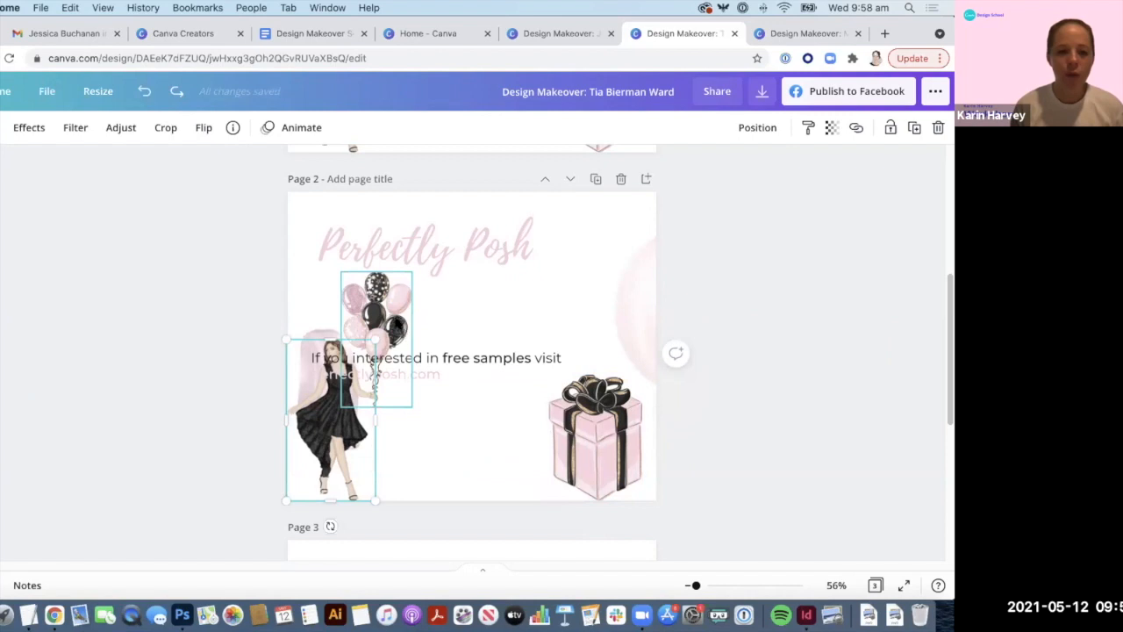
{"action": "left_click_drag", "start_coordinate": [473, 306], "coordinate": [686, 307]}
{"action": "left_click_drag", "start_coordinate": [549, 476], "coordinate": [550, 437]}
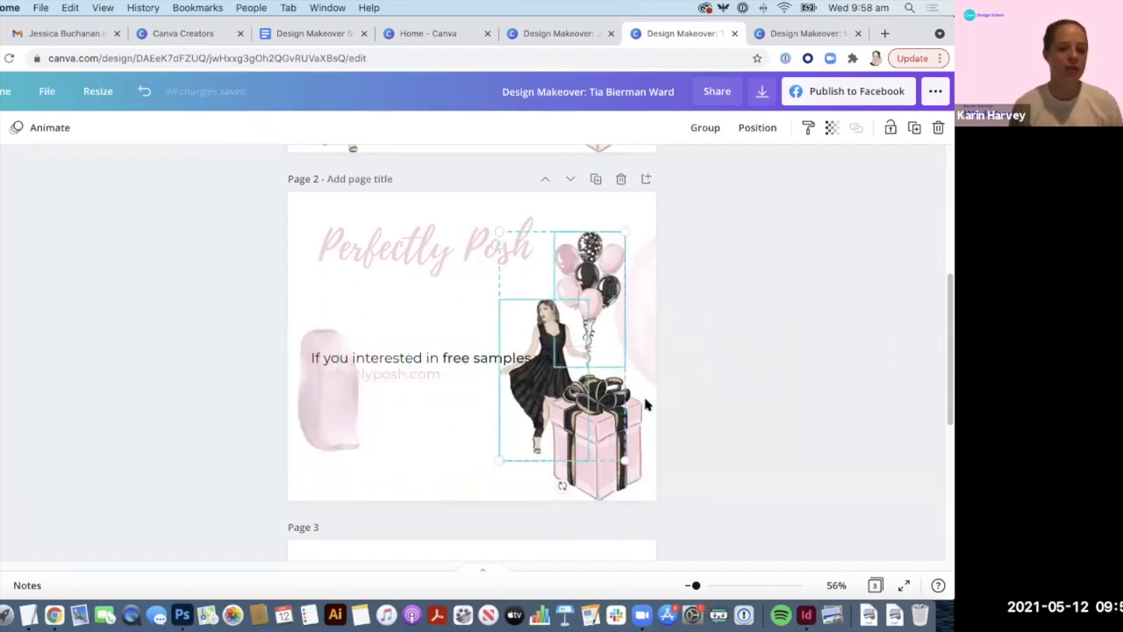
Step: Delete the leftover pink brush stroke behind the free samples text
{"action": "left_click", "coordinate": [380, 482]}
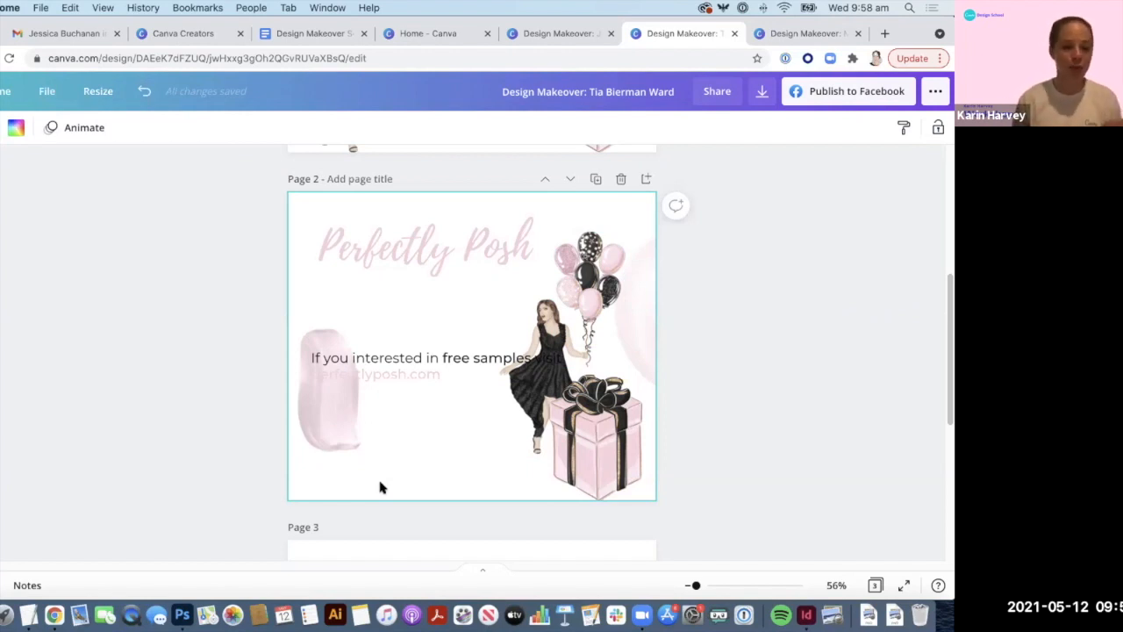
{"action": "left_click", "coordinate": [339, 437]}
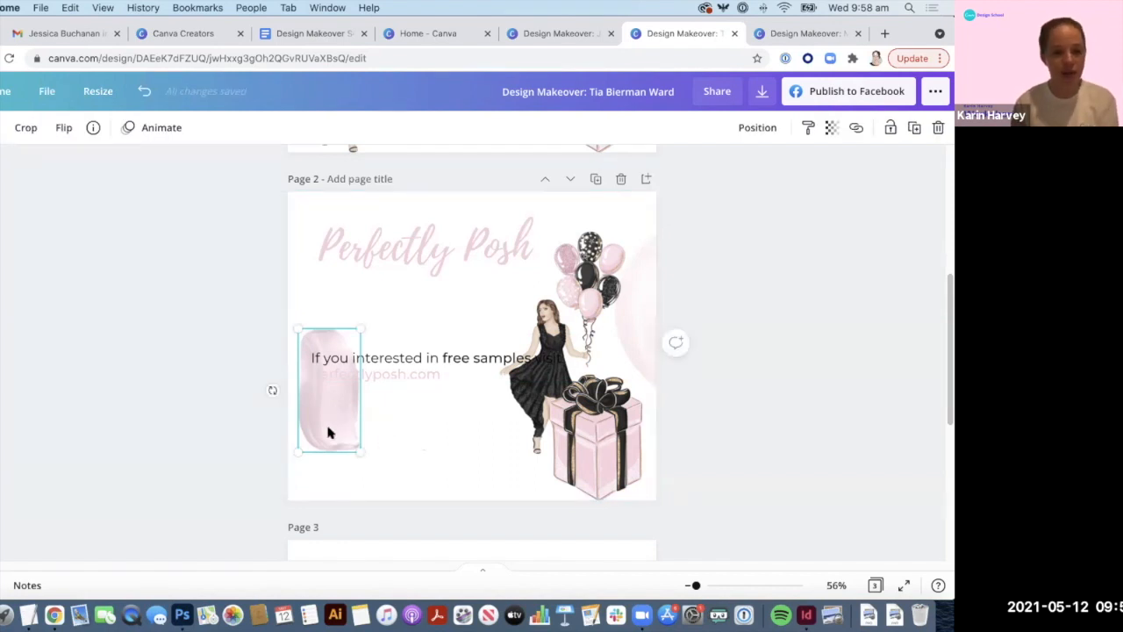
{"action": "key", "text": "Delete"}
Step: Shrink the gift box and place it beside the woman's feet
{"action": "left_click", "coordinate": [561, 386]}
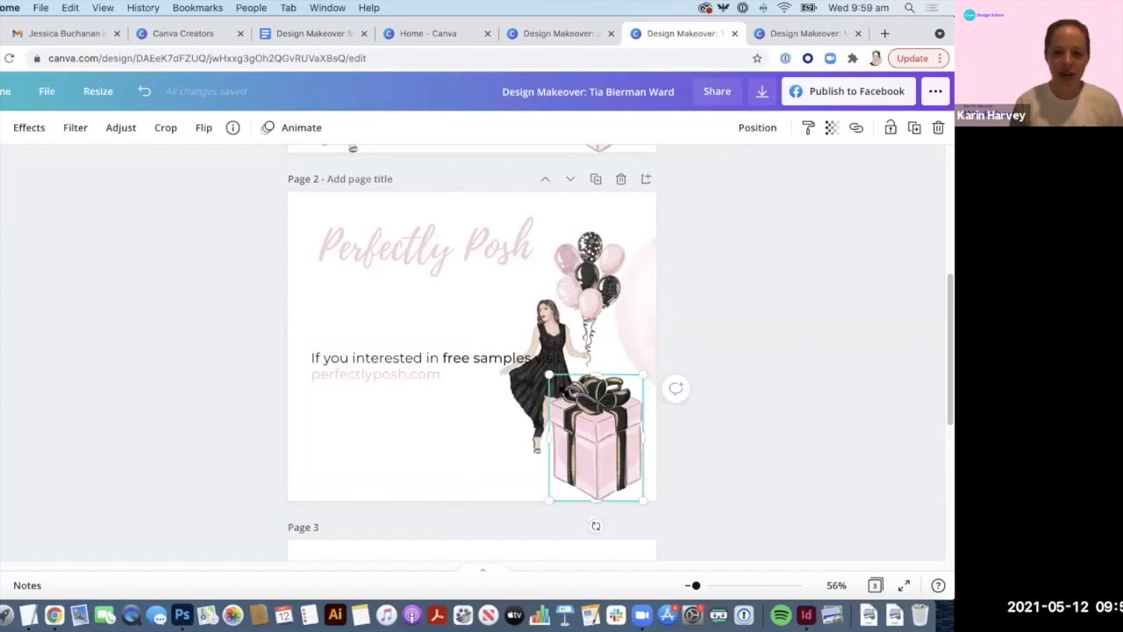
{"action": "left_click_drag", "start_coordinate": [550, 376], "coordinate": [564, 391]}
{"action": "key", "text": "super+z"}
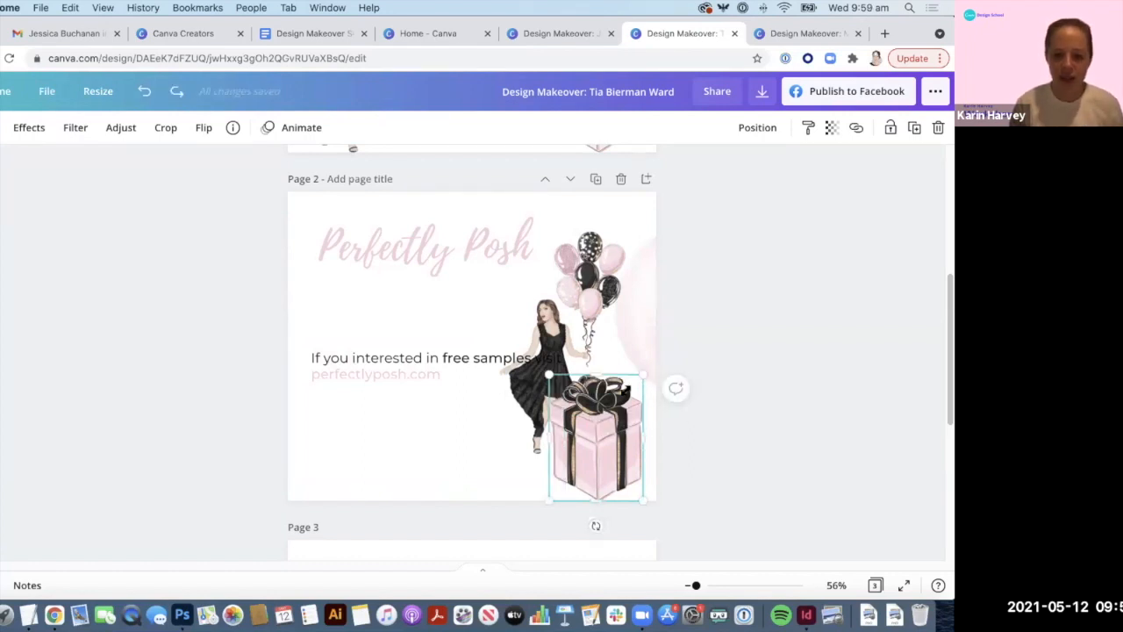
{"action": "left_click_drag", "start_coordinate": [643, 376], "coordinate": [641, 428]}
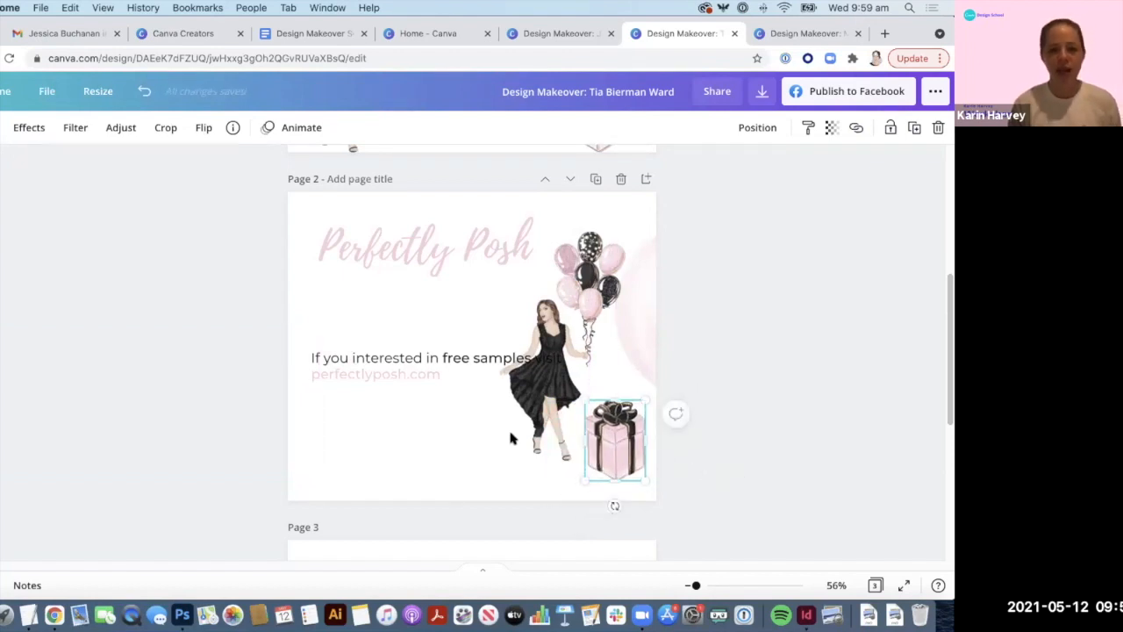
Step: Move the free samples text to the page's lower left under the title's left edge and narrow its box to wrap onto three lines
{"action": "left_click_drag", "start_coordinate": [401, 369], "coordinate": [408, 460]}
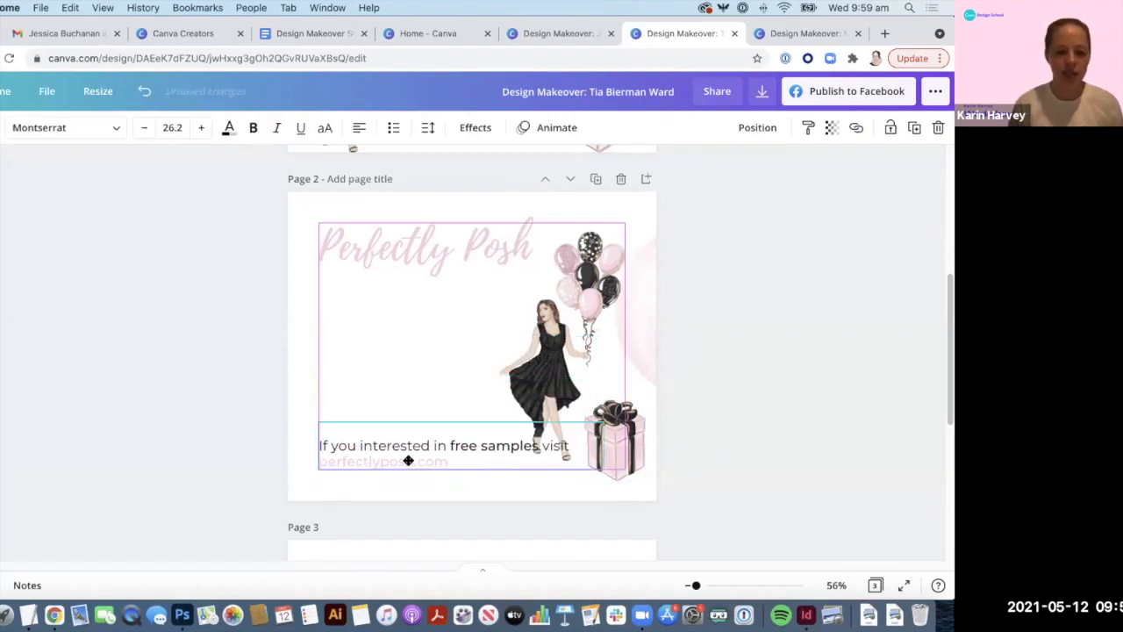
{"action": "left_click_drag", "start_coordinate": [606, 443], "coordinate": [321, 443]}
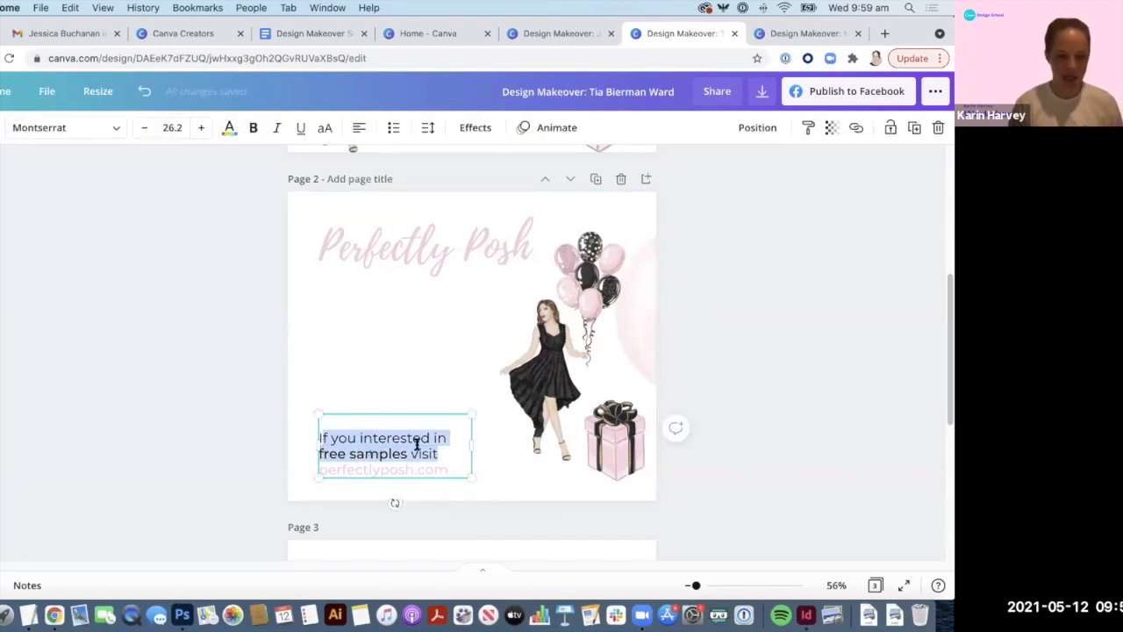
Step: Duplicate the free samples text box above the original and delete the web address from the copy
{"action": "key", "text": "BackSpace"}
{"action": "key", "text": "super+z"}
{"action": "left_click_drag", "start_coordinate": [440, 454], "coordinate": [319, 439]}
{"action": "key", "text": "super+c"}
{"action": "left_click", "coordinate": [393, 360]}
{"action": "left_click_drag", "start_coordinate": [402, 454], "coordinate": [336, 390]}
{"action": "left_click", "coordinate": [408, 375]}
{"action": "key", "text": "BackSpace"}
{"action": "key", "text": "BackSpace"}
{"action": "key", "text": "BackSpace"}
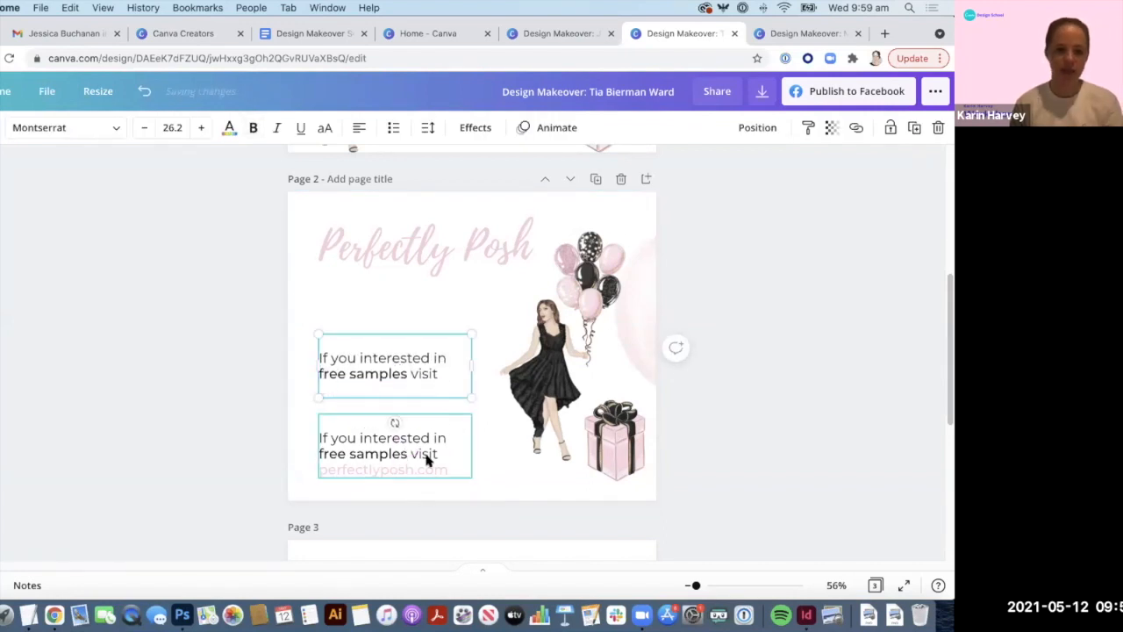
Step: Delete "If you interested in free samples visit" from the lower text box, keeping only the web address
{"action": "left_click", "coordinate": [449, 456]}
{"action": "left_click_drag", "start_coordinate": [449, 453], "coordinate": [316, 437]}
{"action": "key", "text": "BackSpace"}
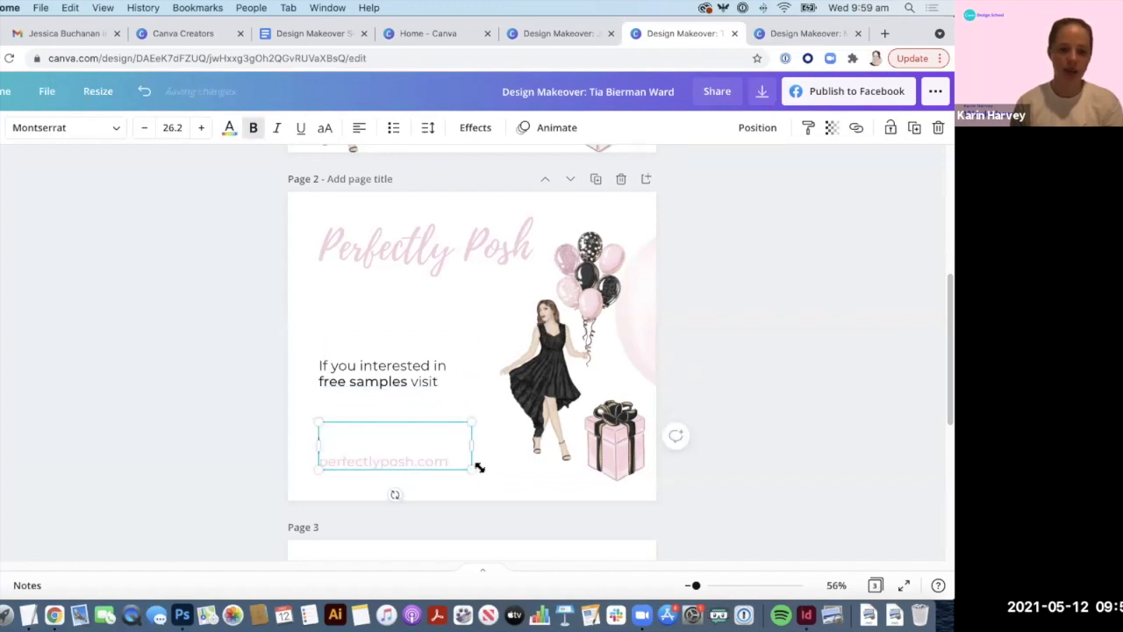
{"action": "key", "text": "Up"}
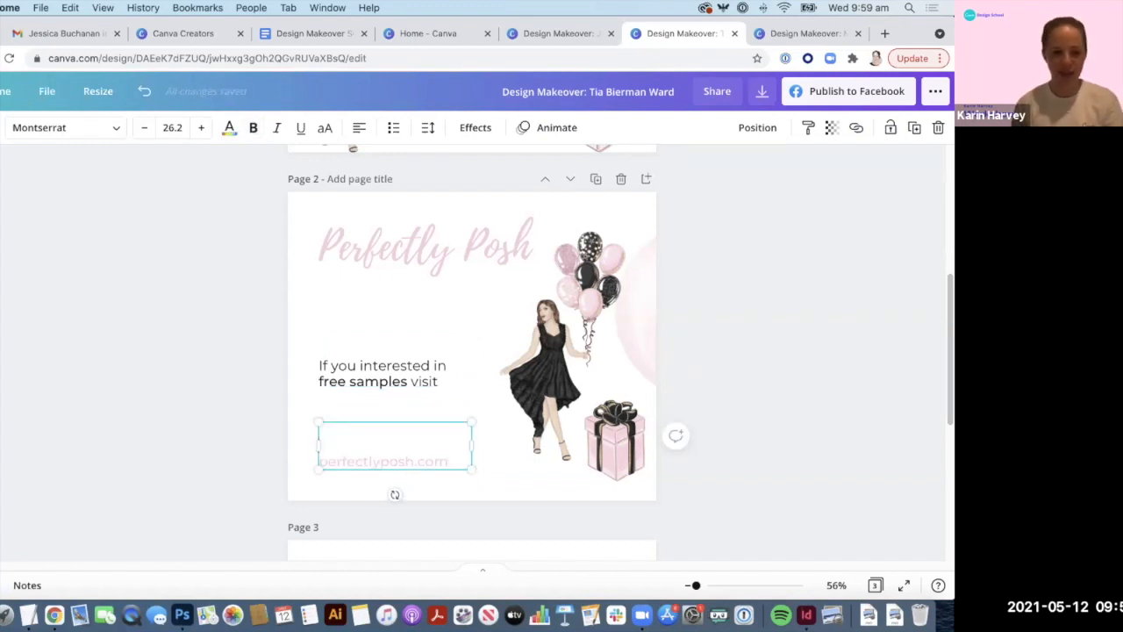
Step: Move the free samples text down to sit just above the web address and deselect it
{"action": "left_click", "coordinate": [401, 402]}
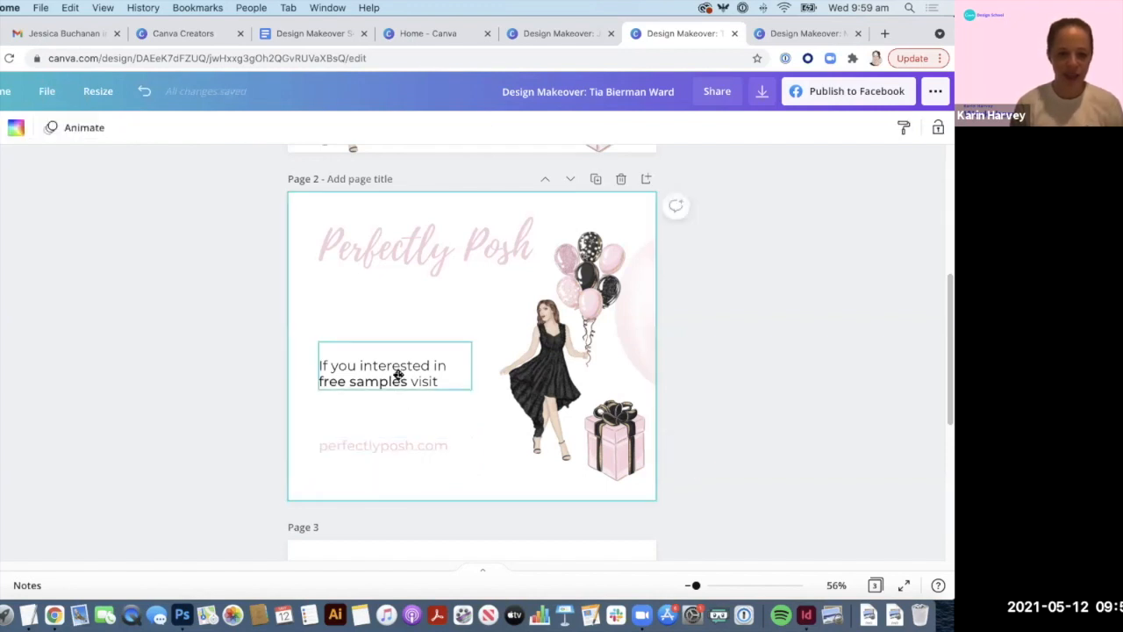
{"action": "left_click_drag", "start_coordinate": [392, 403], "coordinate": [388, 442]}
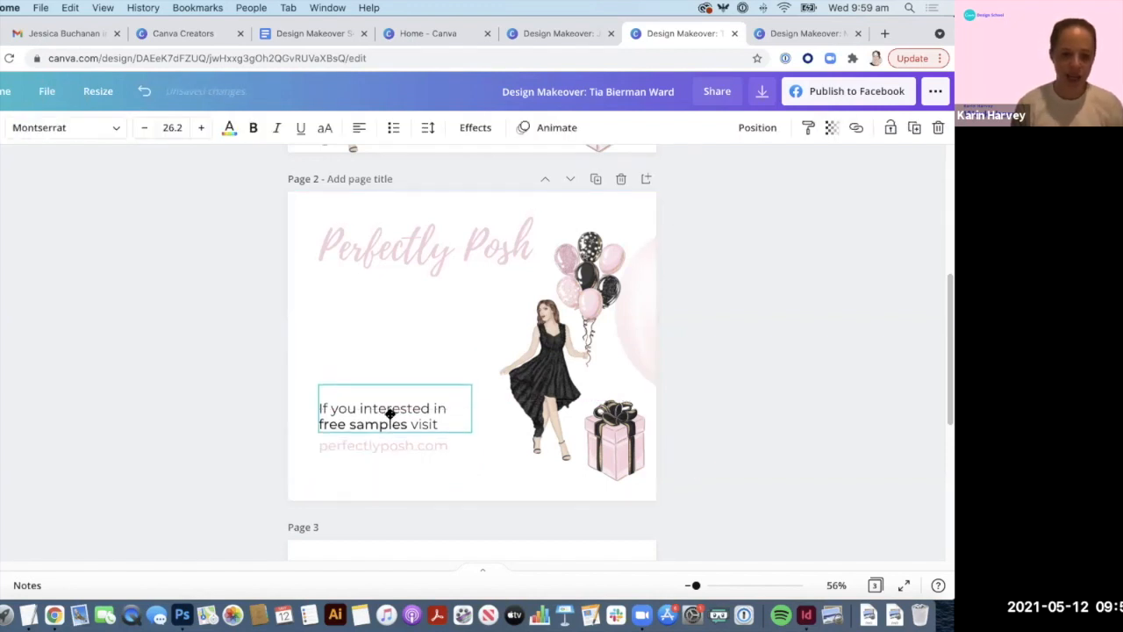
{"action": "left_click", "coordinate": [424, 486]}
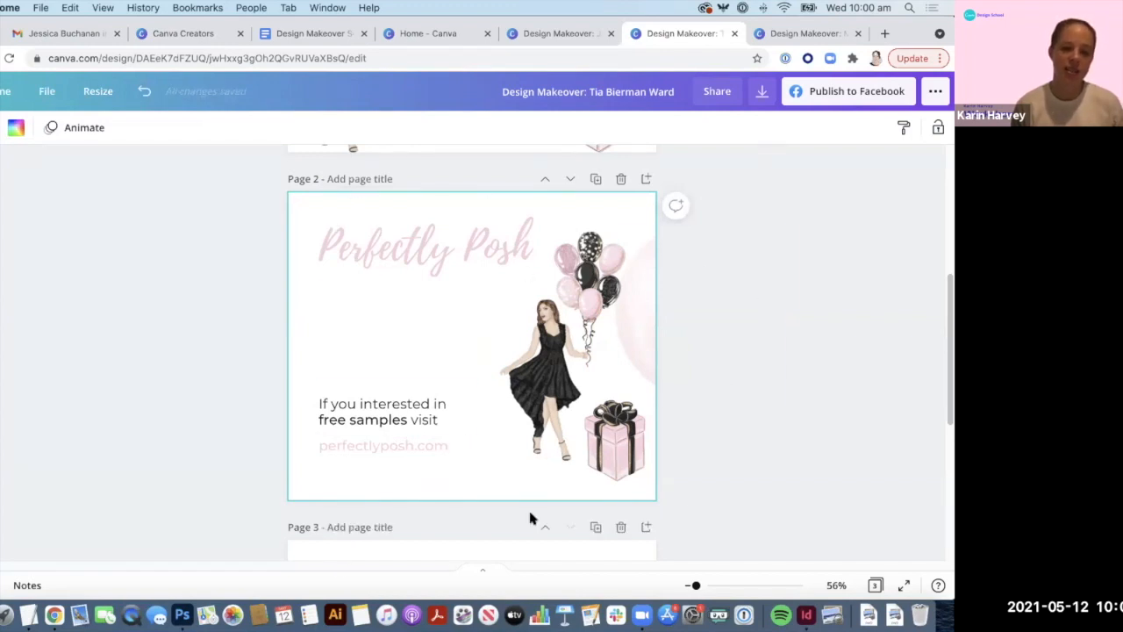
Step: Move the pale pink circle behind the woman and balloons, with its left edge at the page center and its top level with the balloons
{"action": "left_click_drag", "start_coordinate": [655, 329], "coordinate": [530, 337]}
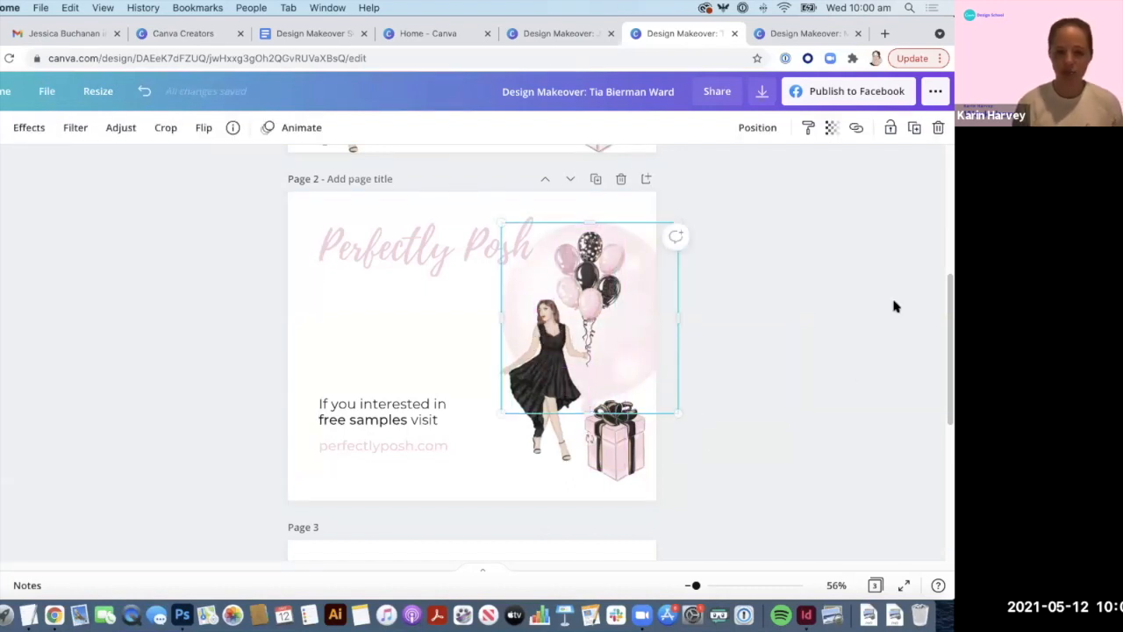
{"action": "left_click_drag", "start_coordinate": [613, 364], "coordinate": [611, 373]}
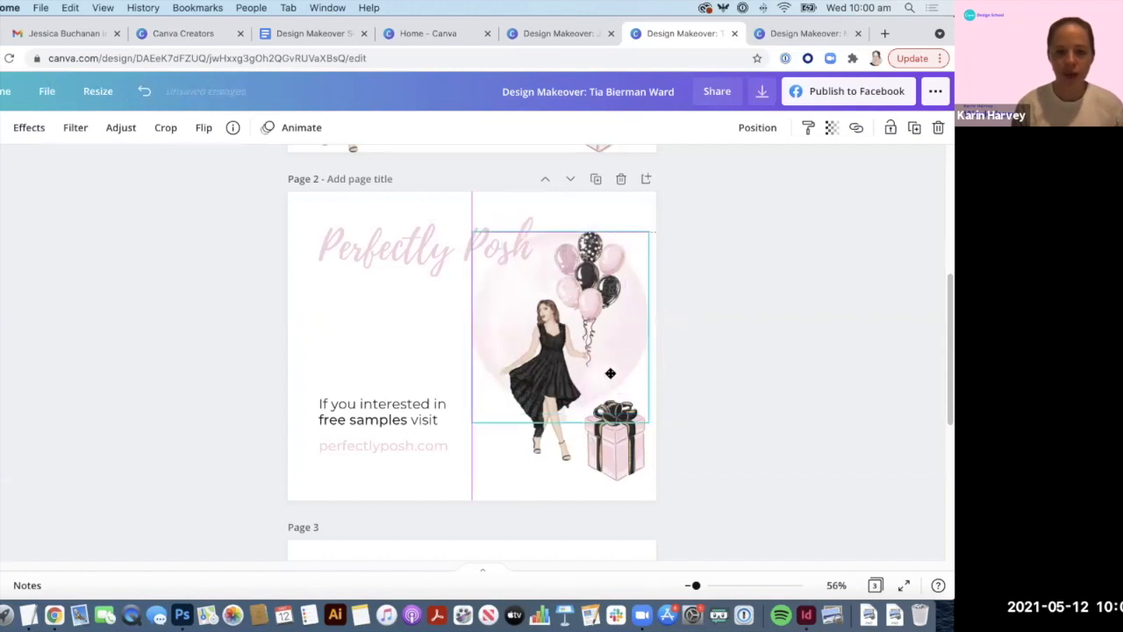
{"action": "left_click", "coordinate": [614, 438]}
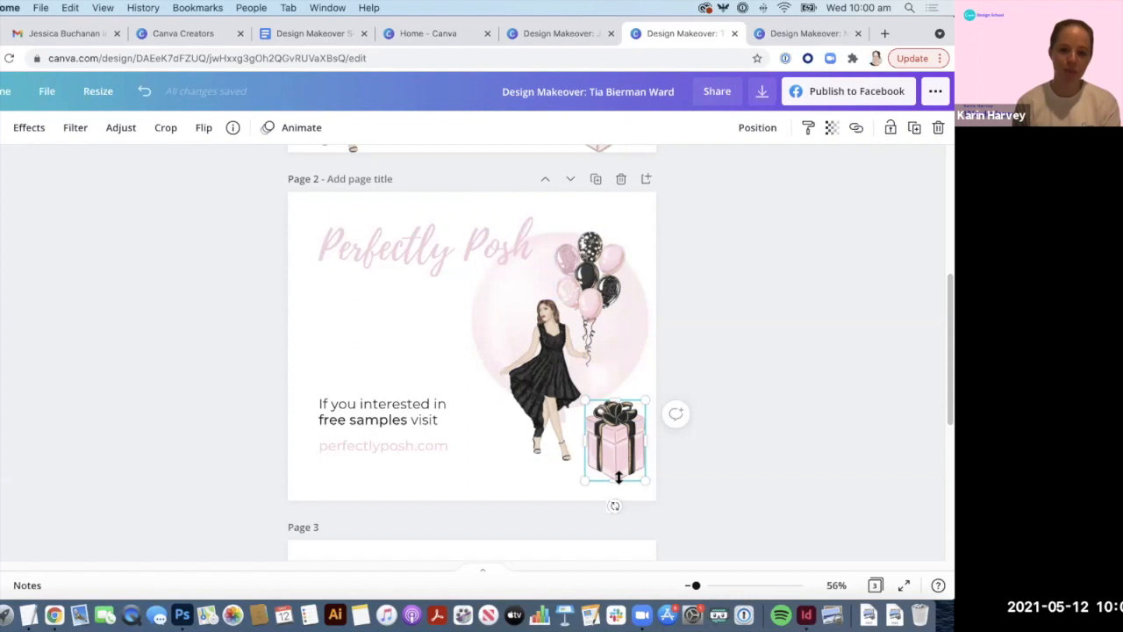
Step: Delete the gift box, then enlarge the woman, balloons and circle together so her lower legs run off the page's bottom edge
{"action": "key", "text": "Delete"}
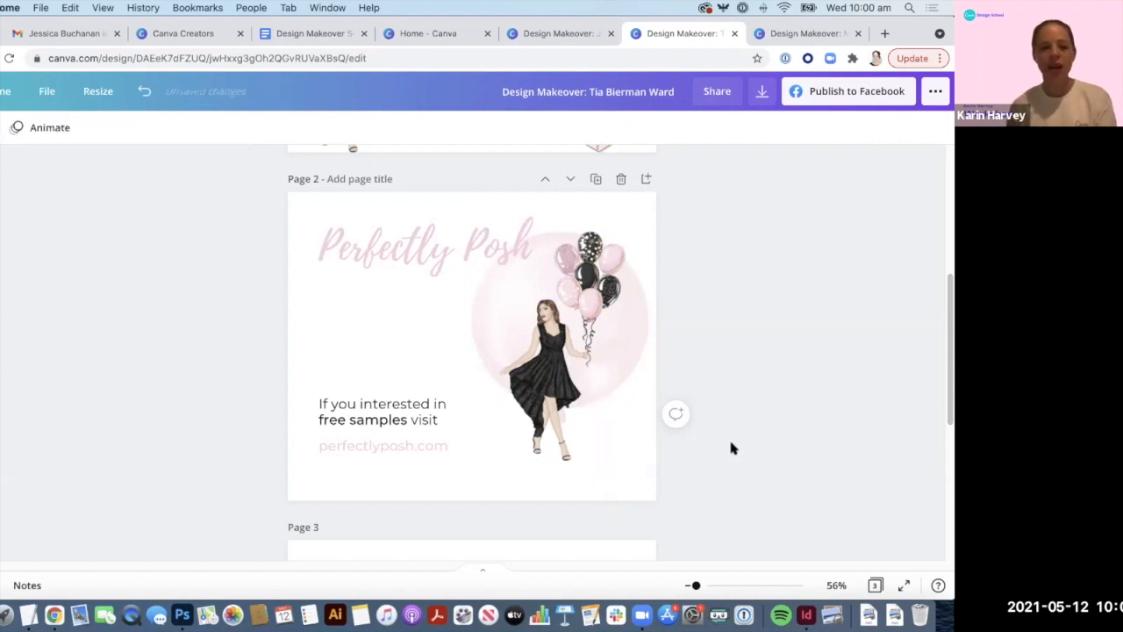
{"action": "left_click_drag", "start_coordinate": [580, 375], "coordinate": [539, 342]}
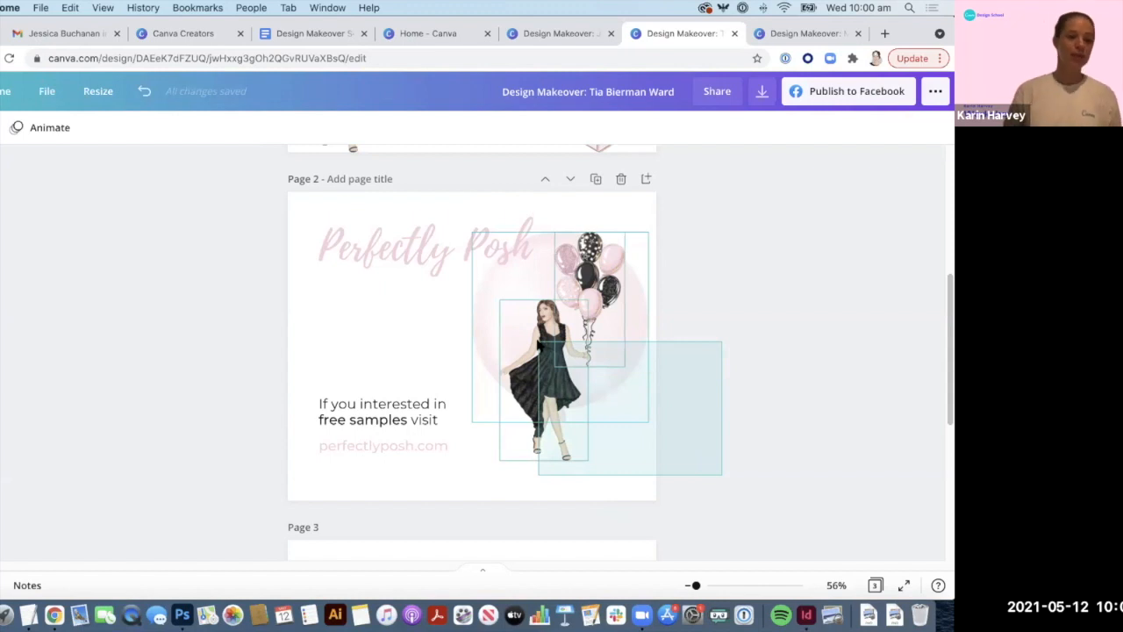
{"action": "left_click_drag", "start_coordinate": [538, 343], "coordinate": [549, 350]}
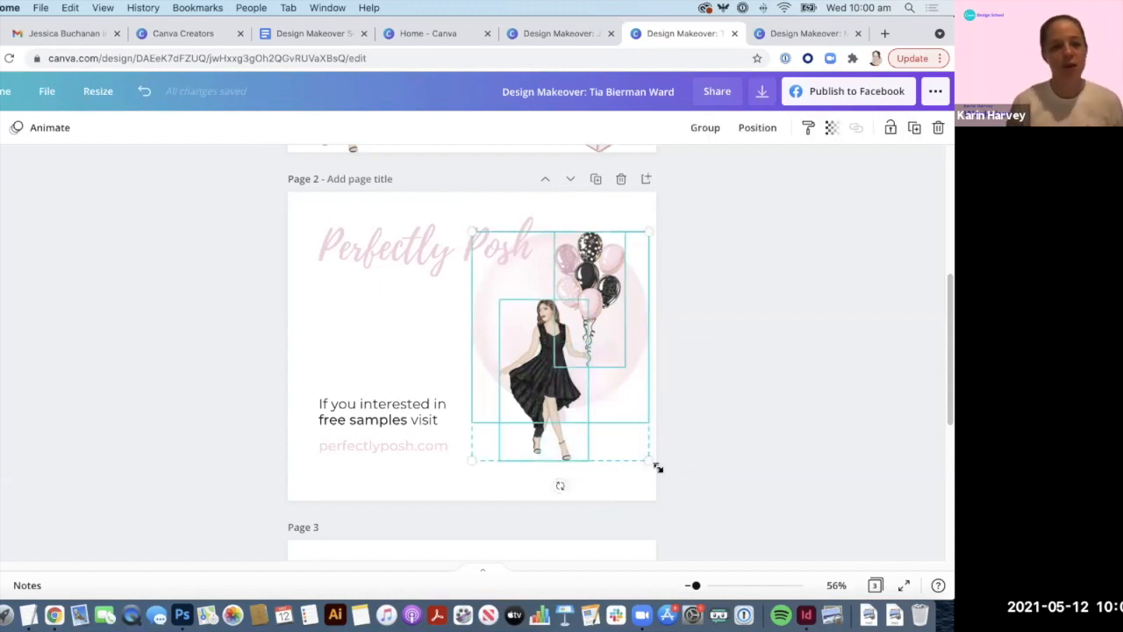
{"action": "left_click_drag", "start_coordinate": [438, 480], "coordinate": [344, 545]}
{"action": "mouse_move", "coordinate": [536, 449]}
{"action": "left_mouse_down"}
{"action": "mouse_move", "coordinate": [558, 446]}
{"action": "mouse_move", "coordinate": [540, 439]}
{"action": "left_mouse_up"}
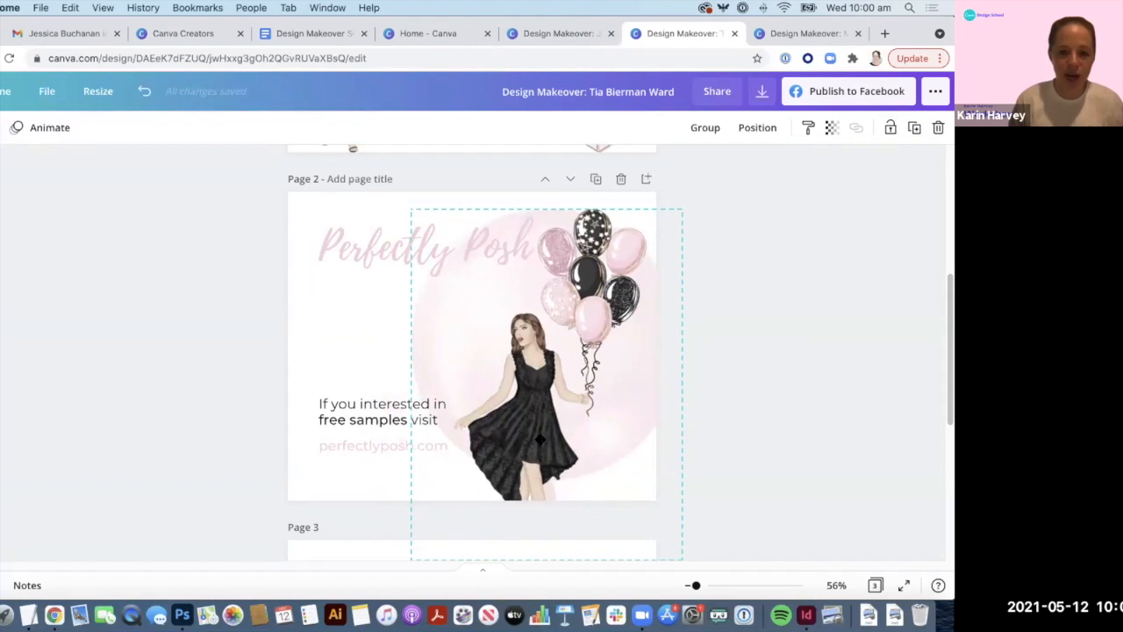
Step: Shrink the pale pink circle and place it fully inside the page behind the woman and balloons, its top level with the title
{"action": "left_click", "coordinate": [416, 321]}
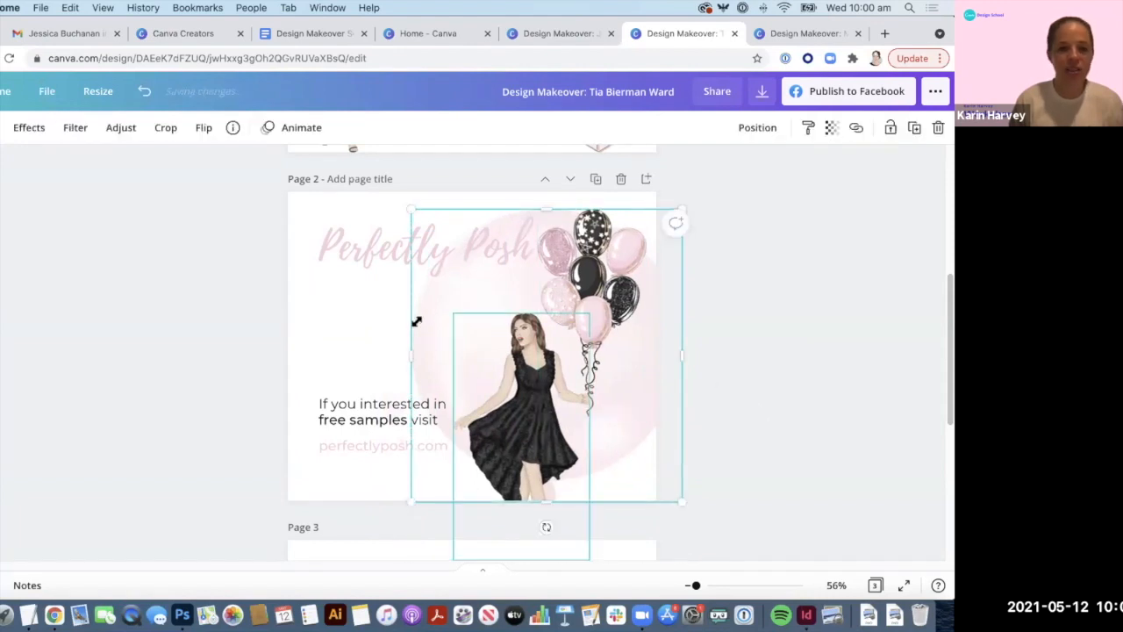
{"action": "left_click_drag", "start_coordinate": [677, 208], "coordinate": [676, 244]}
{"action": "key", "text": "super+z"}
{"action": "left_click_drag", "start_coordinate": [418, 498], "coordinate": [473, 435]}
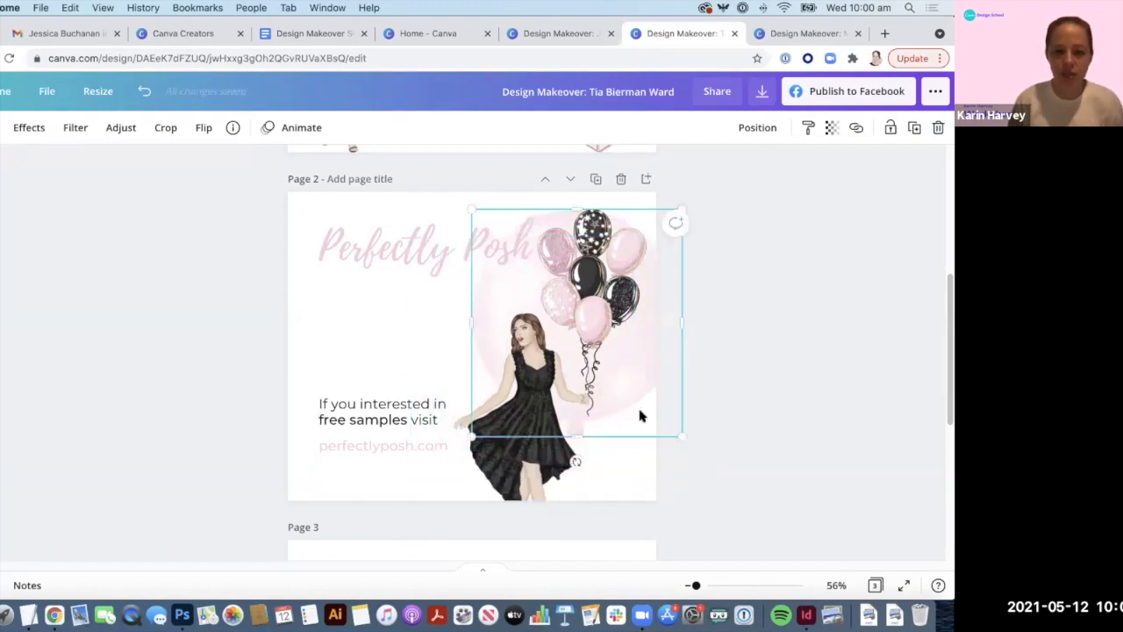
{"action": "left_click_drag", "start_coordinate": [615, 383], "coordinate": [602, 393]}
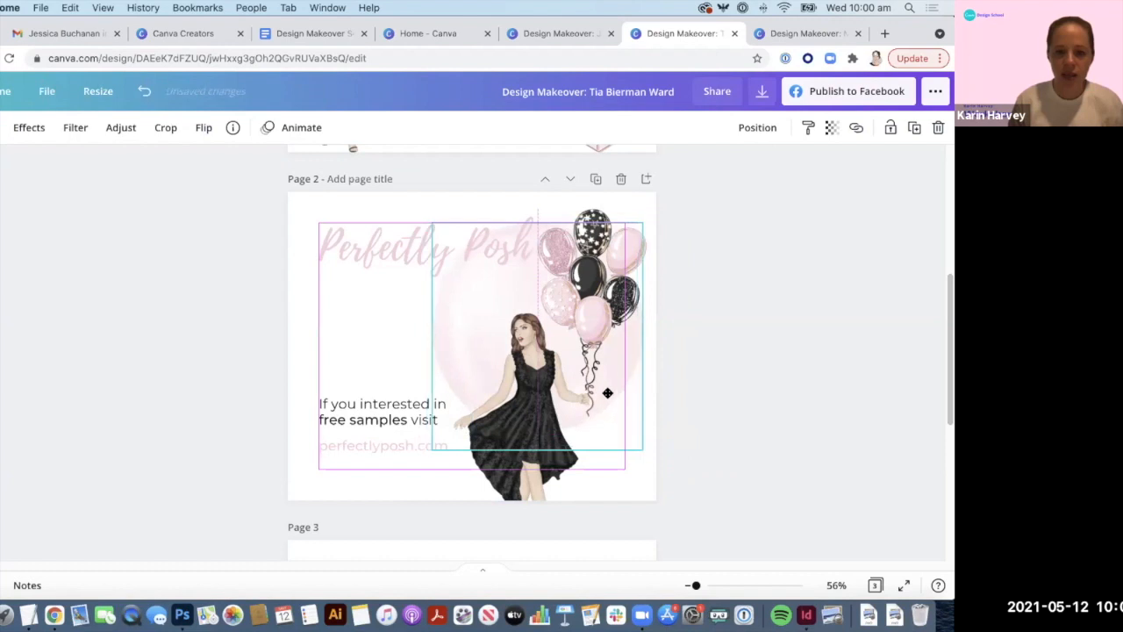
{"action": "left_click", "coordinate": [832, 430]}
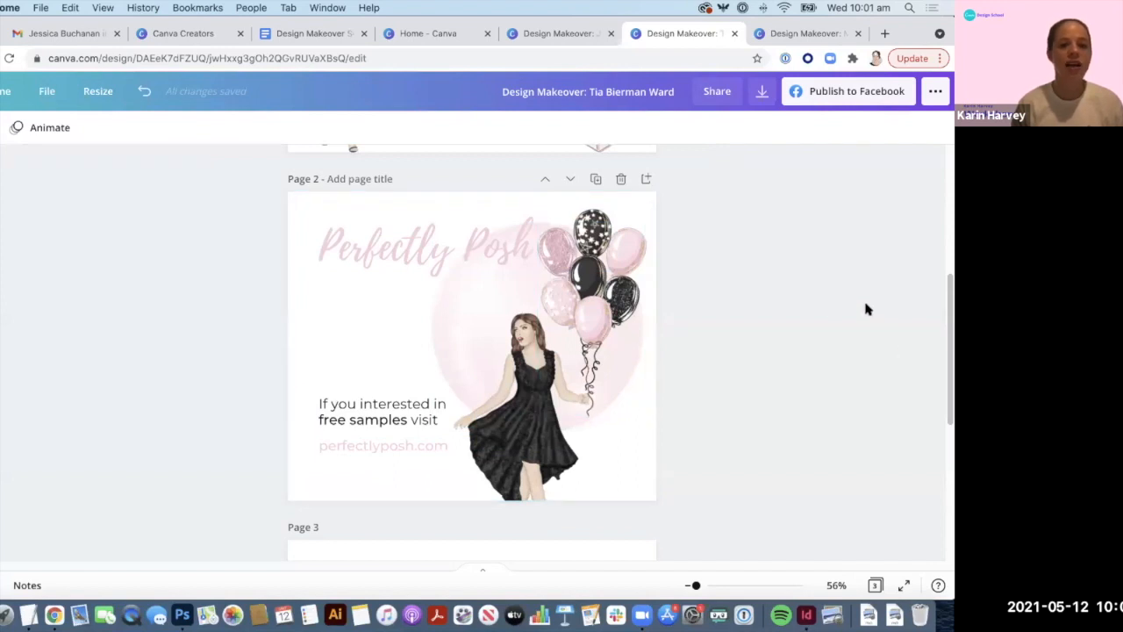
Step: Select the "Perfectly Posh" title text box
{"action": "left_click", "coordinate": [503, 254]}
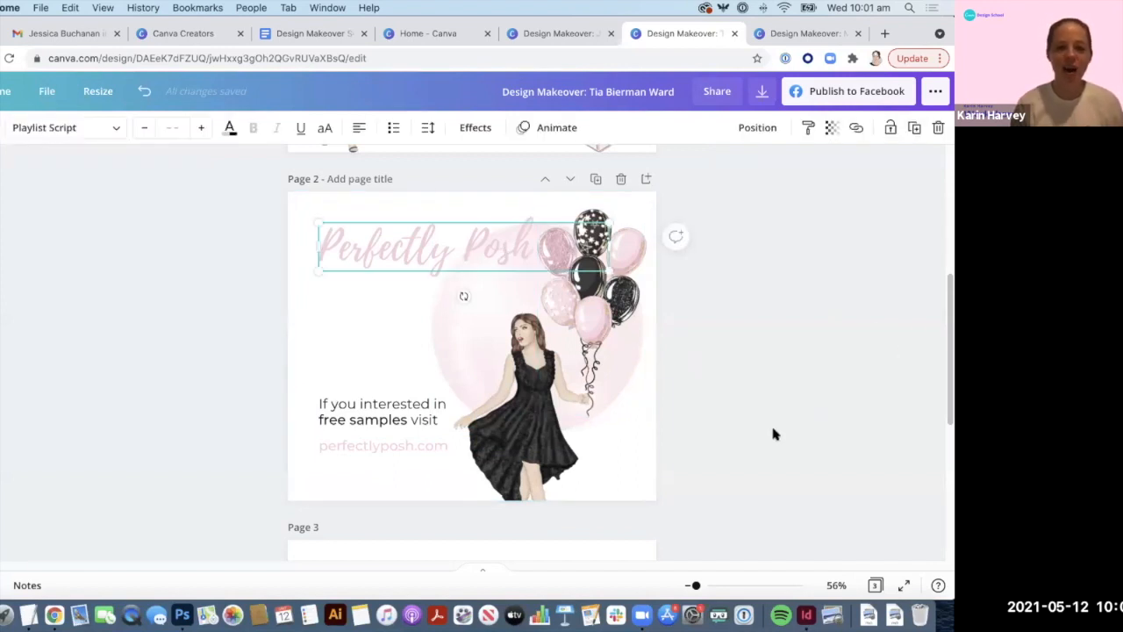
Step: Enlarge the "Perfectly Posh" heading on page 2 and narrow its text box so the two words wrap onto separate lines
{"action": "left_click", "coordinate": [709, 431]}
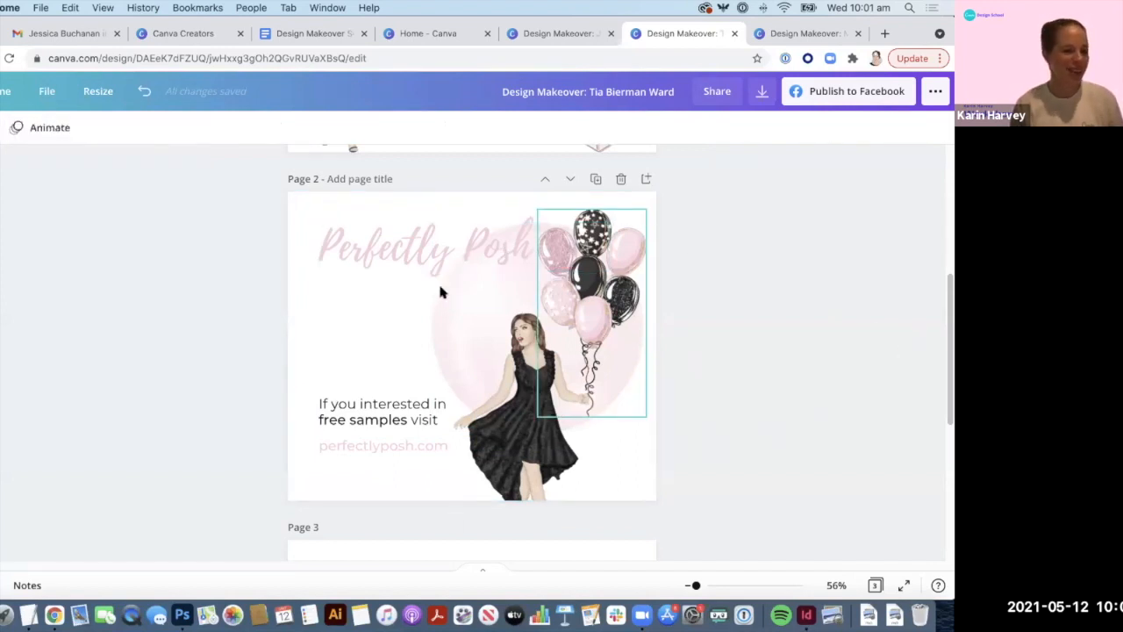
{"action": "left_click", "coordinate": [434, 242]}
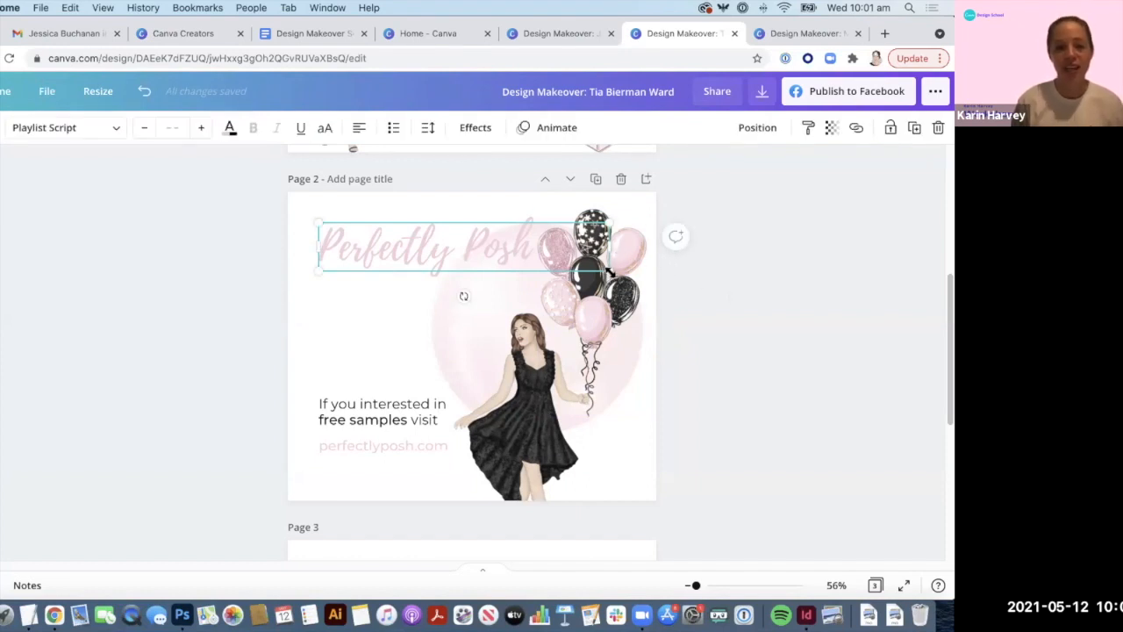
{"action": "left_click_drag", "start_coordinate": [612, 270], "coordinate": [694, 313]}
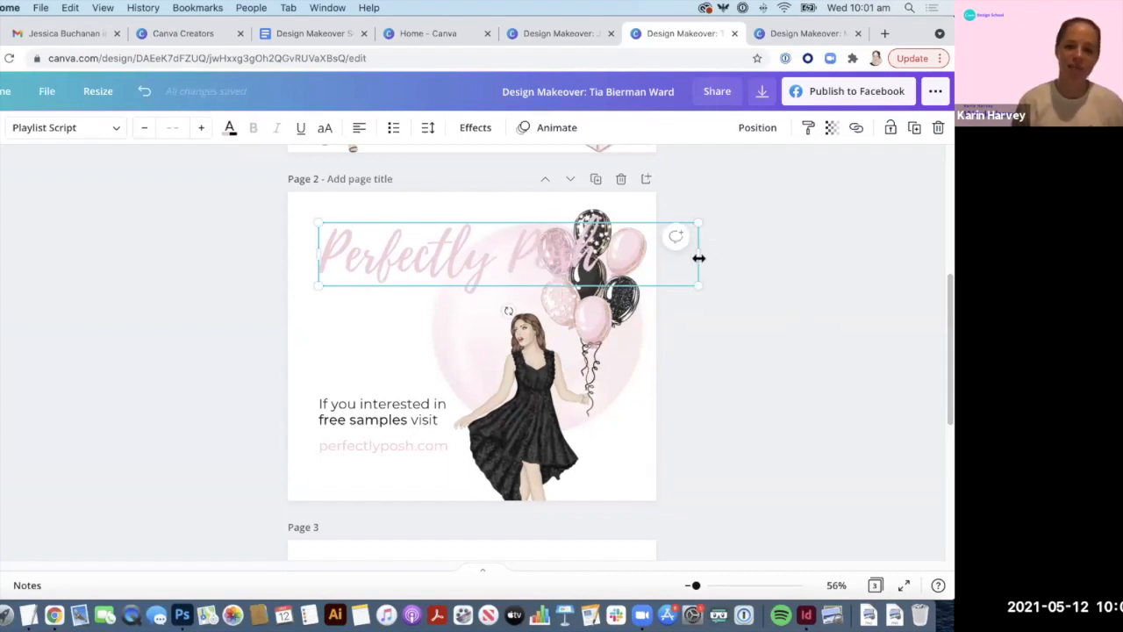
{"action": "left_click_drag", "start_coordinate": [712, 254], "coordinate": [548, 260]}
{"action": "mouse_move", "coordinate": [394, 265]}
{"action": "left_mouse_down"}
{"action": "mouse_move", "coordinate": [395, 281]}
{"action": "mouse_move", "coordinate": [403, 259]}
{"action": "left_mouse_up"}
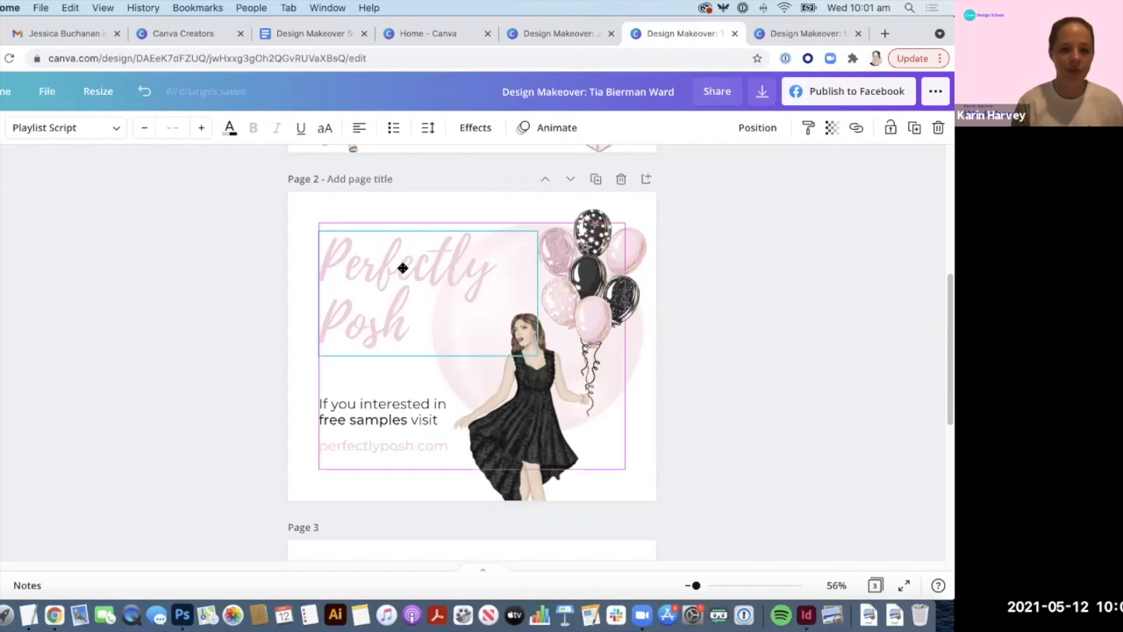
{"action": "left_click", "coordinate": [693, 390]}
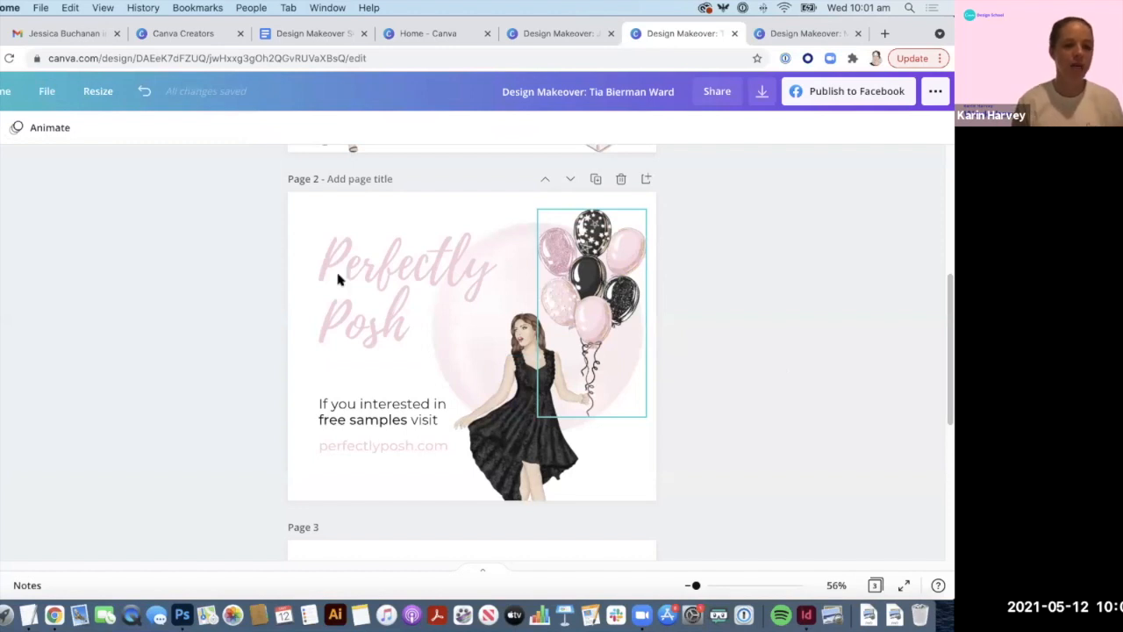
Step: Tighten the line spacing of the "Perfectly Posh" heading to 0.8
{"action": "double_click", "coordinate": [389, 333]}
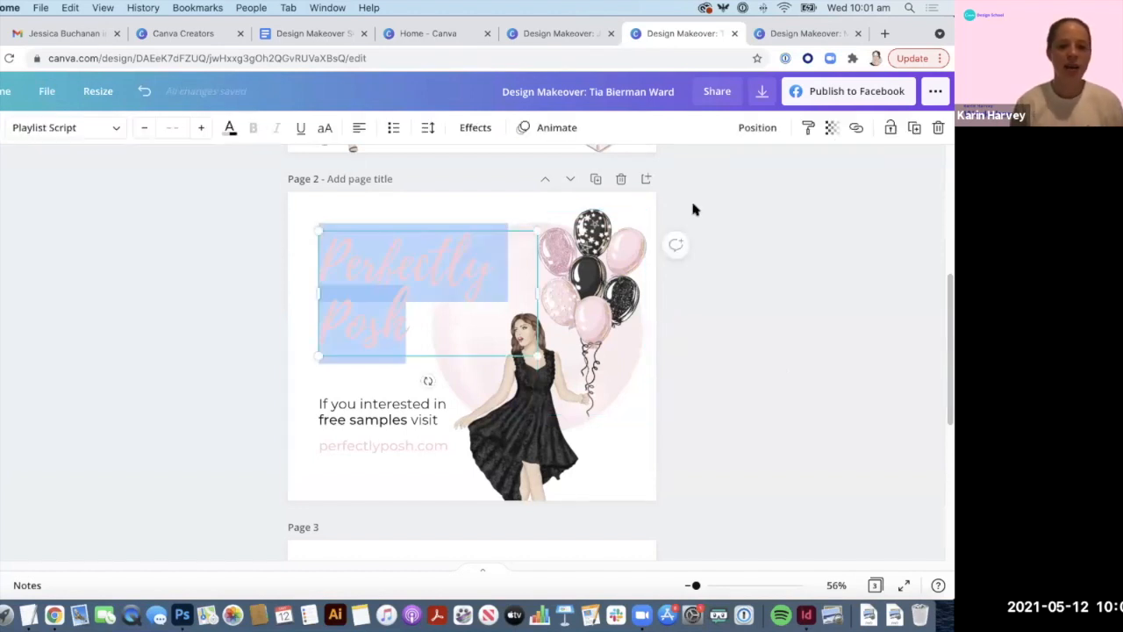
{"action": "left_click", "coordinate": [428, 127]}
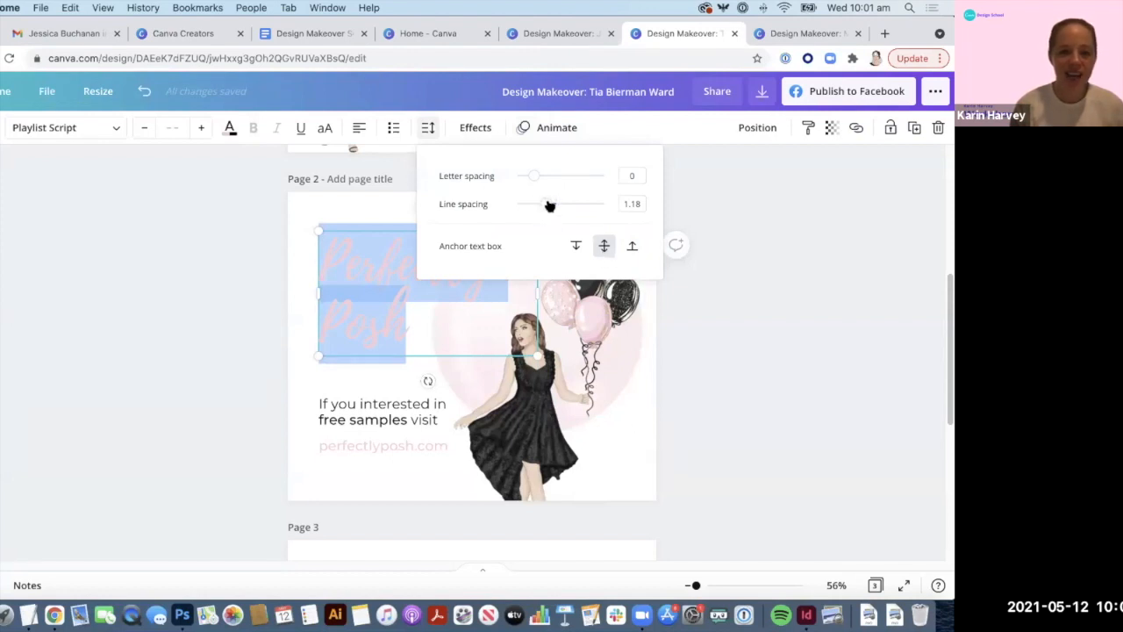
{"action": "mouse_move", "coordinate": [549, 205]}
{"action": "left_mouse_down"}
{"action": "mouse_move", "coordinate": [529, 211]}
{"action": "mouse_move", "coordinate": [537, 207]}
{"action": "left_mouse_up"}
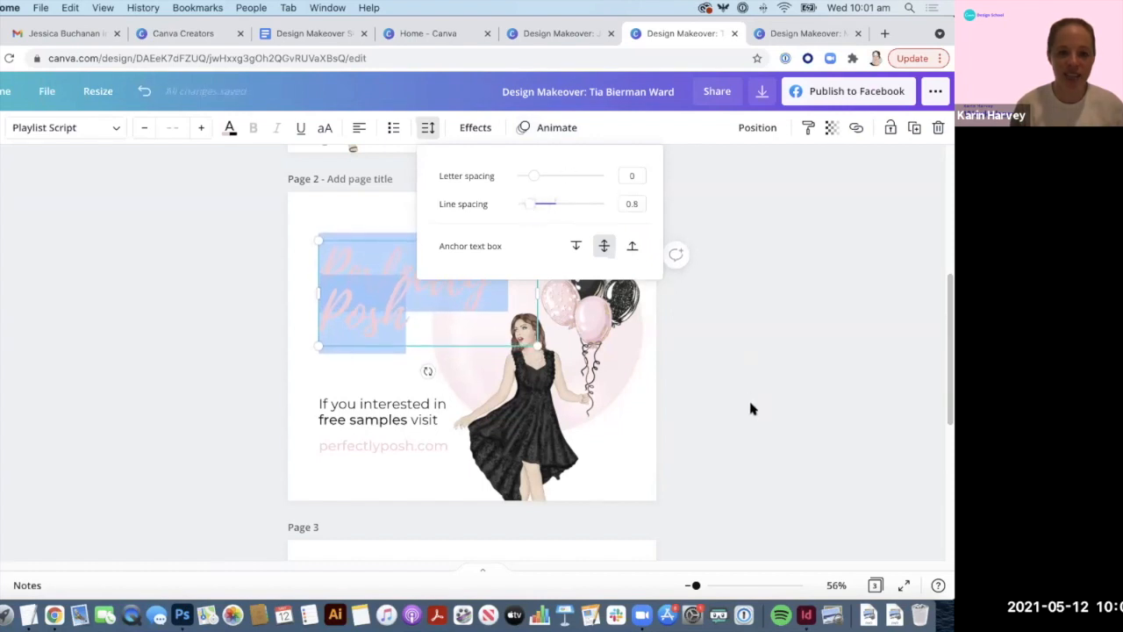
{"action": "left_click", "coordinate": [750, 421]}
{"action": "left_click", "coordinate": [739, 444]}
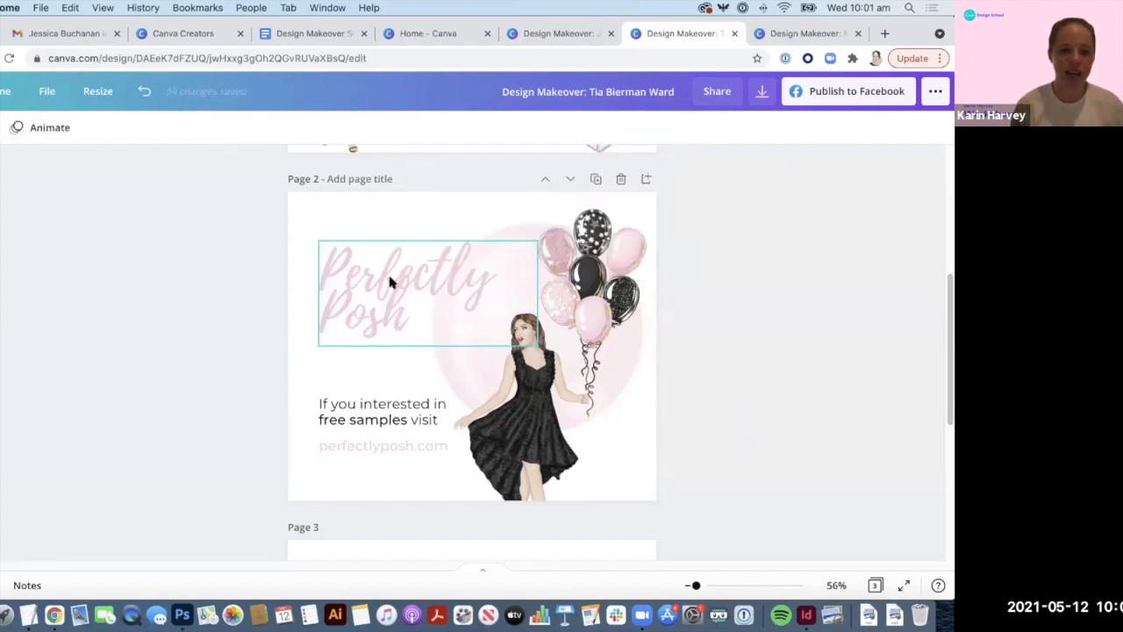
{"action": "left_click", "coordinate": [454, 275]}
{"action": "left_click", "coordinate": [454, 276]}
{"action": "left_click", "coordinate": [770, 384]}
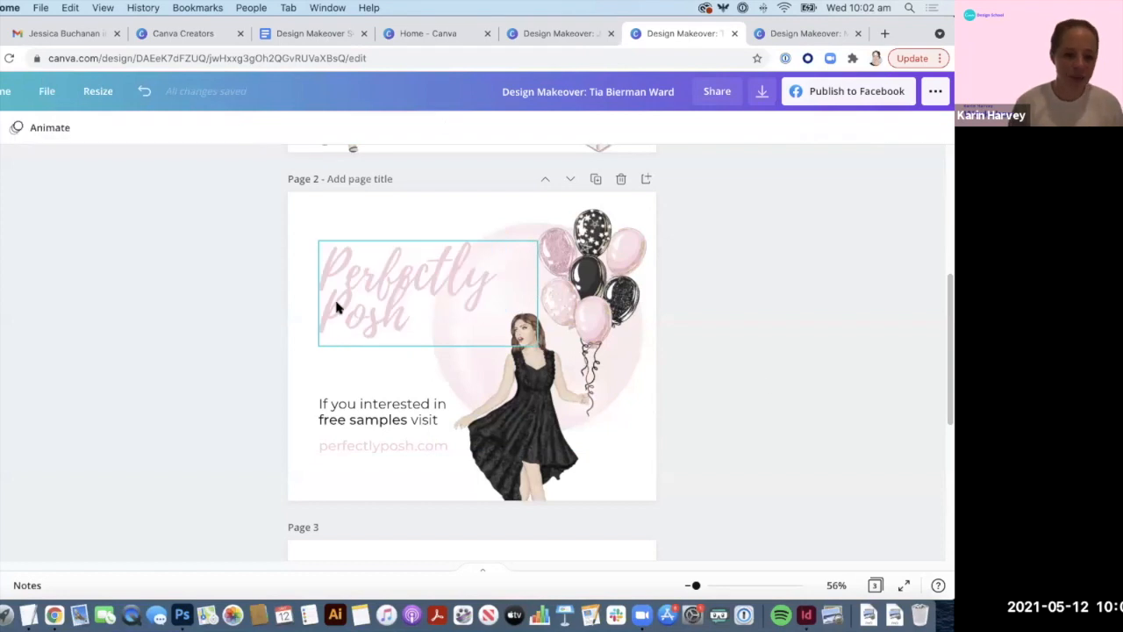
Step: Set the line spacing of the "Perfectly Posh" heading to 0.96
{"action": "double_click", "coordinate": [391, 309]}
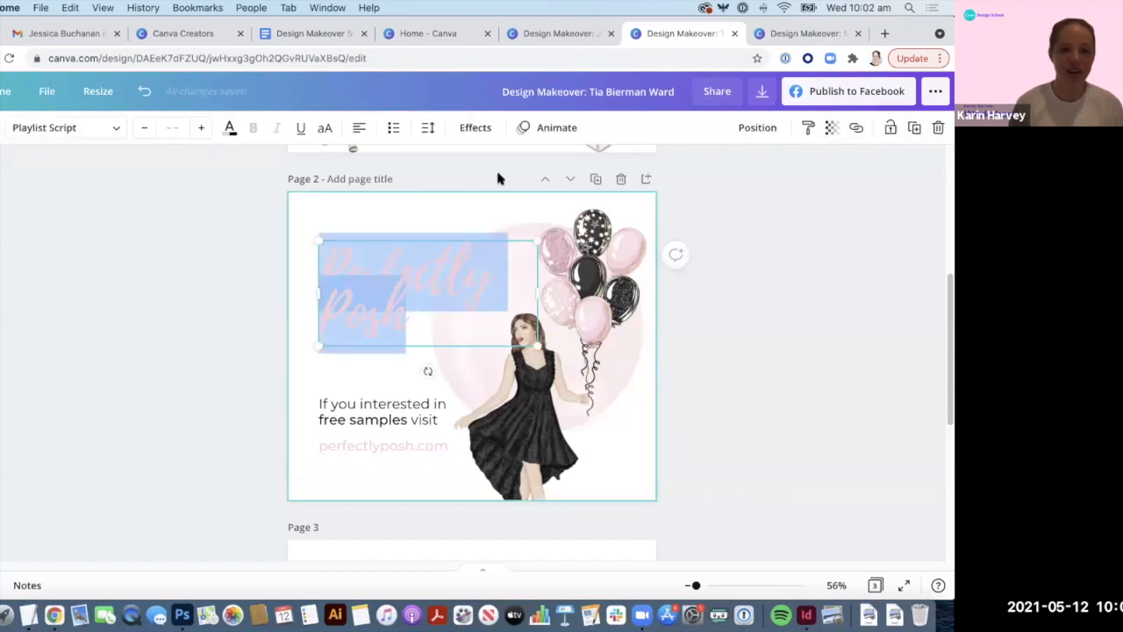
{"action": "left_click", "coordinate": [427, 127]}
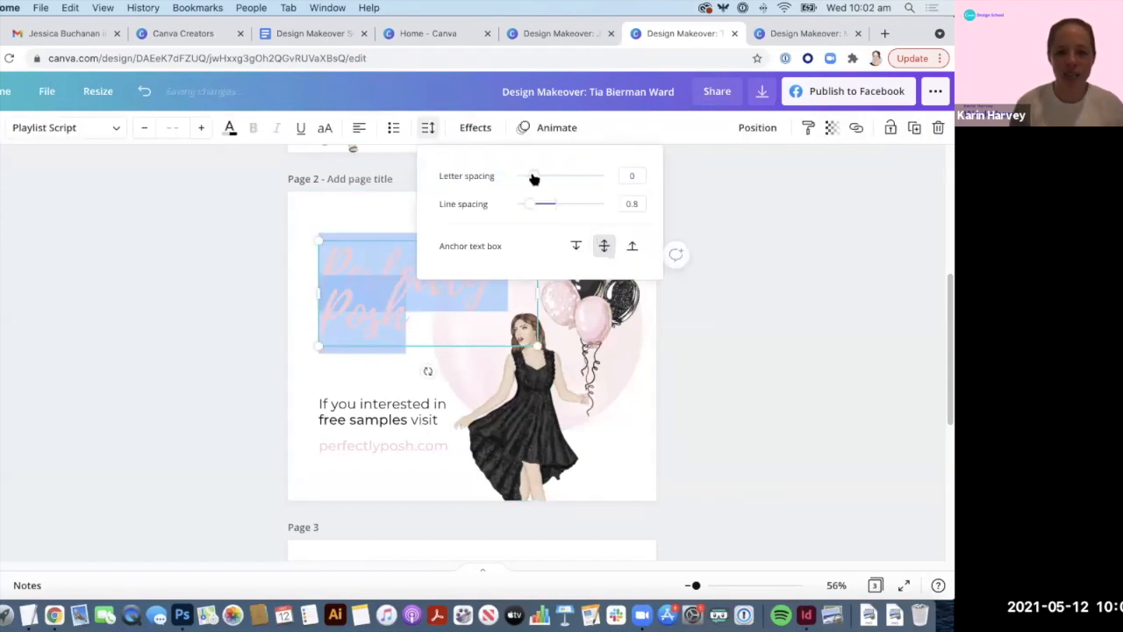
{"action": "left_click_drag", "start_coordinate": [537, 179], "coordinate": [538, 208]}
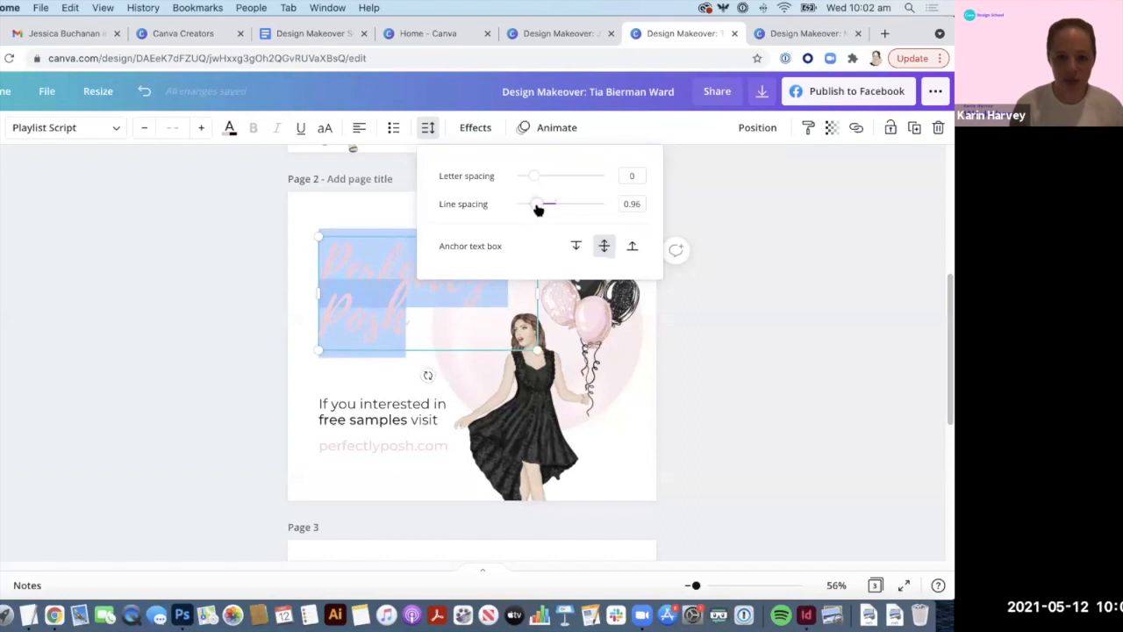
{"action": "left_click", "coordinate": [422, 251]}
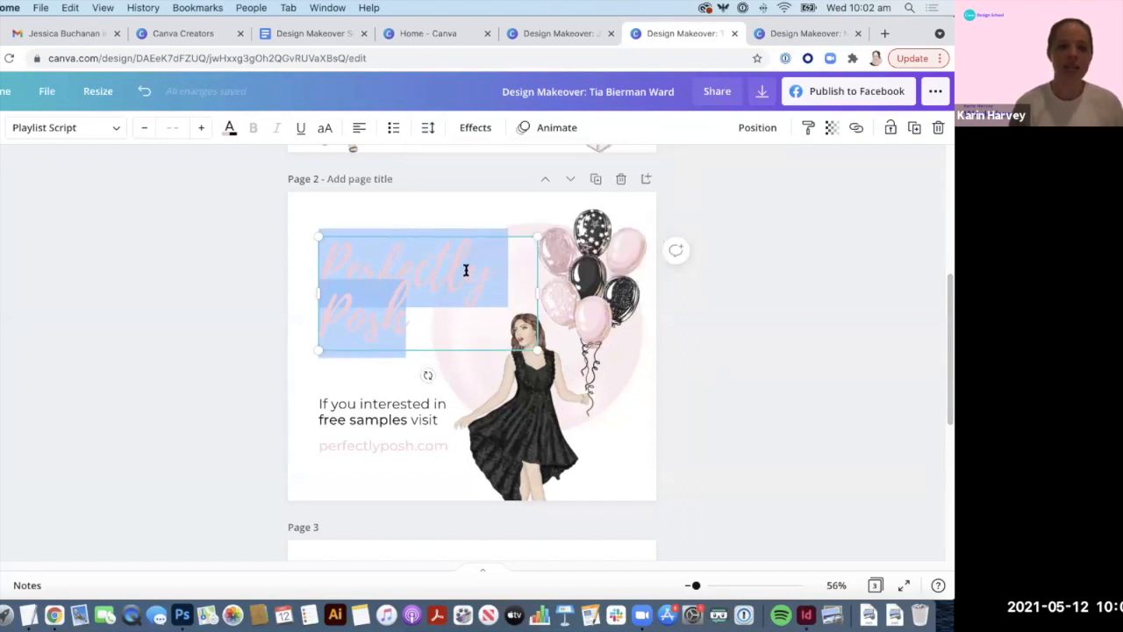
Step: Colour the word "Perfectly" dark charcoal from the Neutral Palette and move the two-line heading up to the page's top margin
{"action": "left_click", "coordinate": [466, 270]}
{"action": "double_click", "coordinate": [453, 261]}
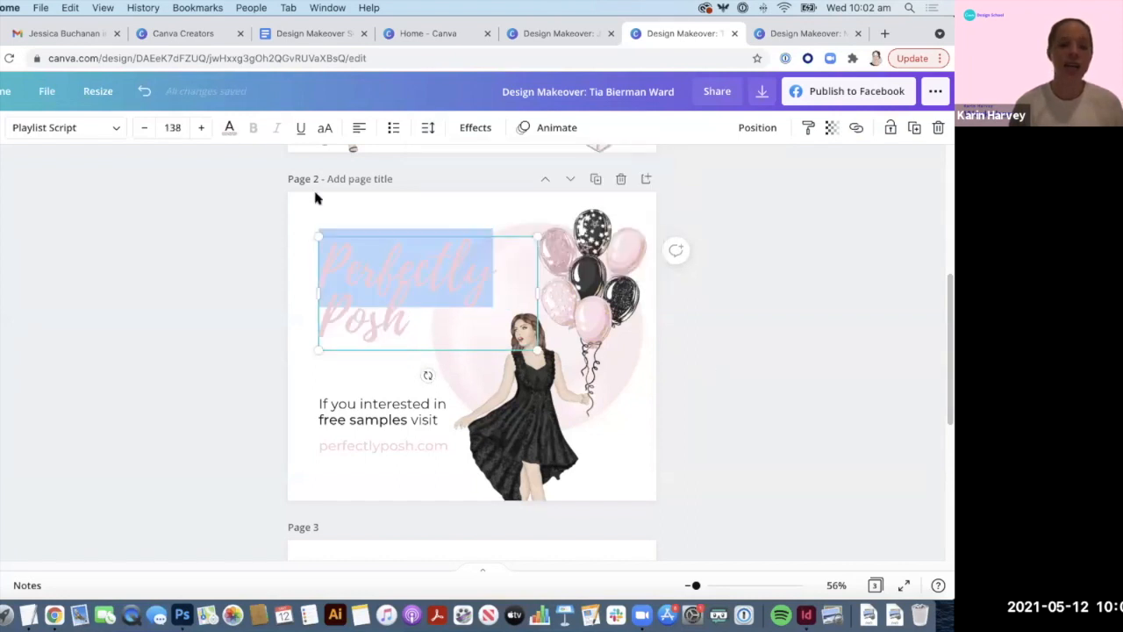
{"action": "left_click", "coordinate": [229, 127]}
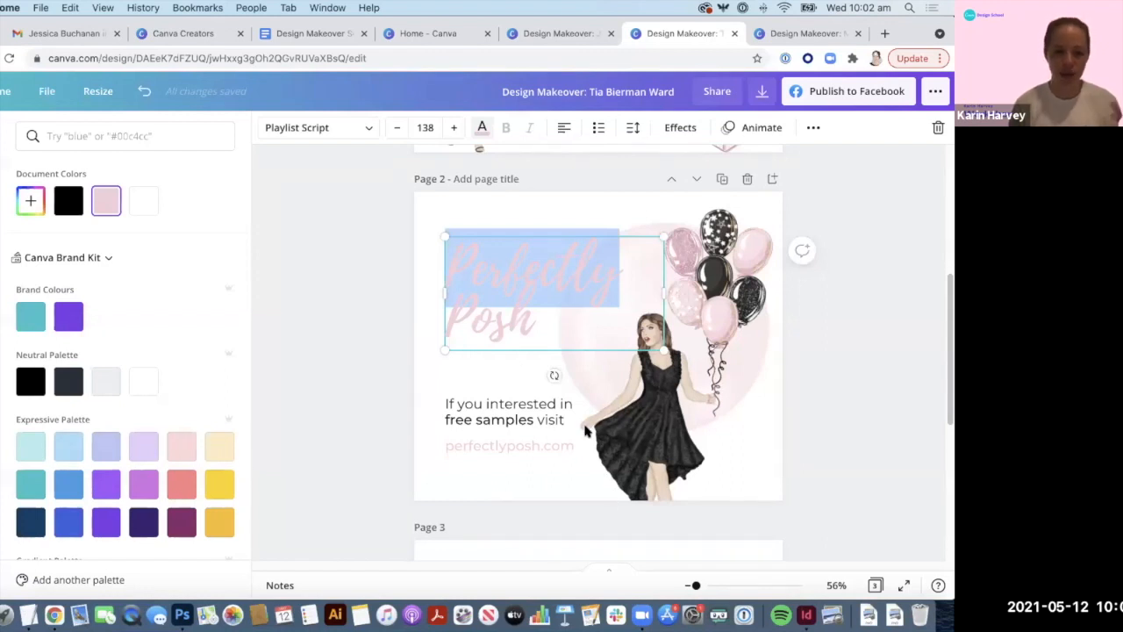
{"action": "left_click", "coordinate": [64, 377]}
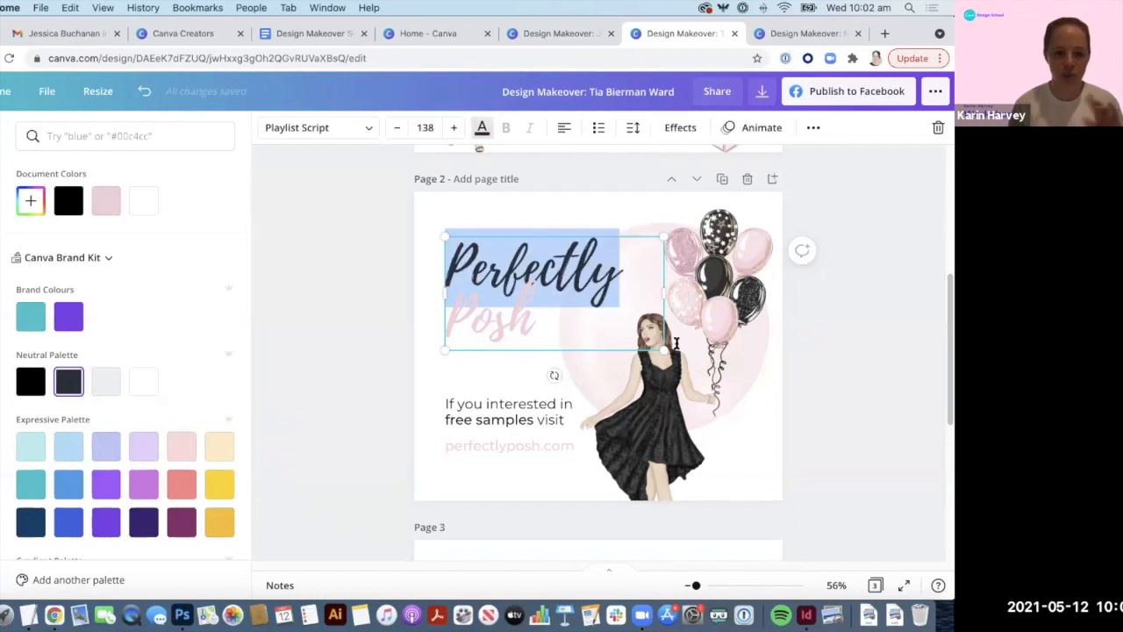
{"action": "left_click", "coordinate": [848, 474]}
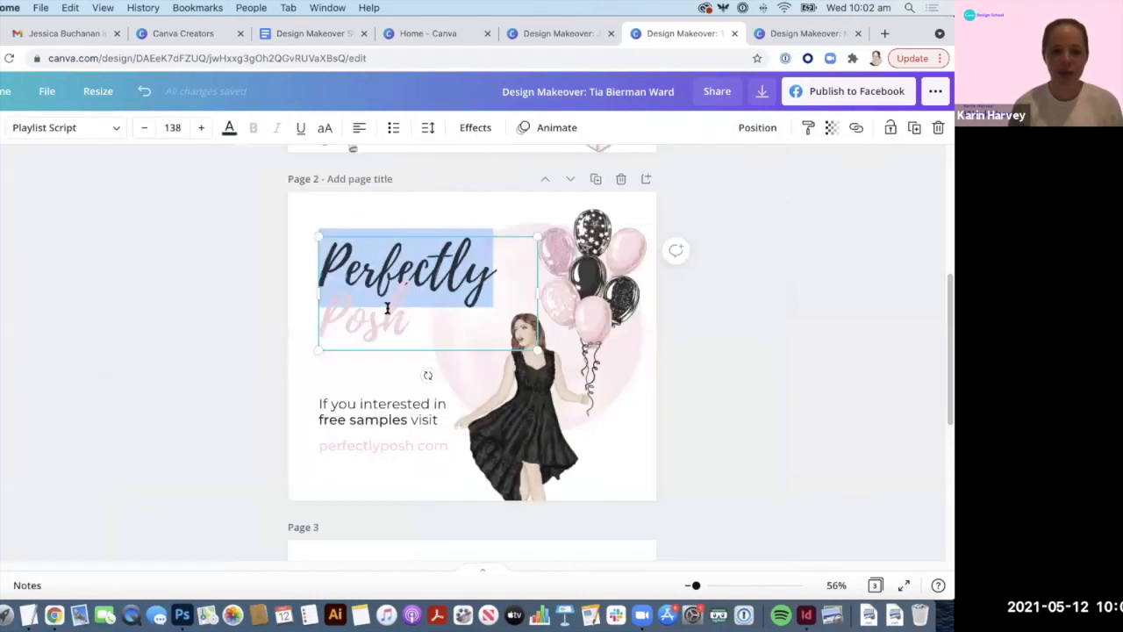
{"action": "left_click", "coordinate": [780, 426]}
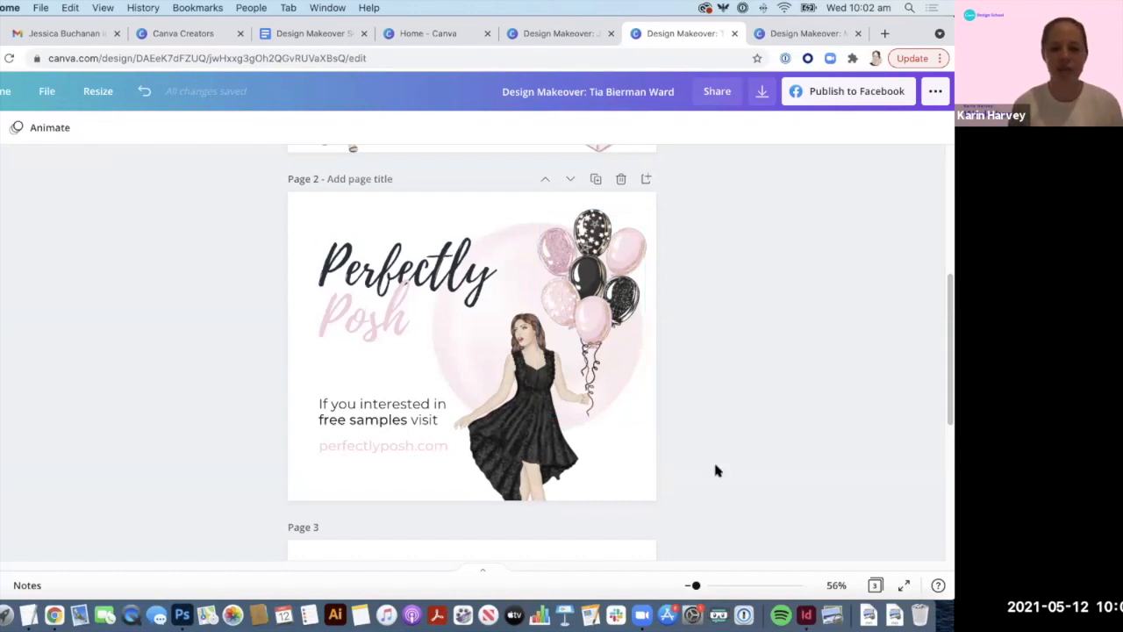
{"action": "left_click_drag", "start_coordinate": [398, 323], "coordinate": [398, 305]}
{"action": "left_click", "coordinate": [727, 440]}
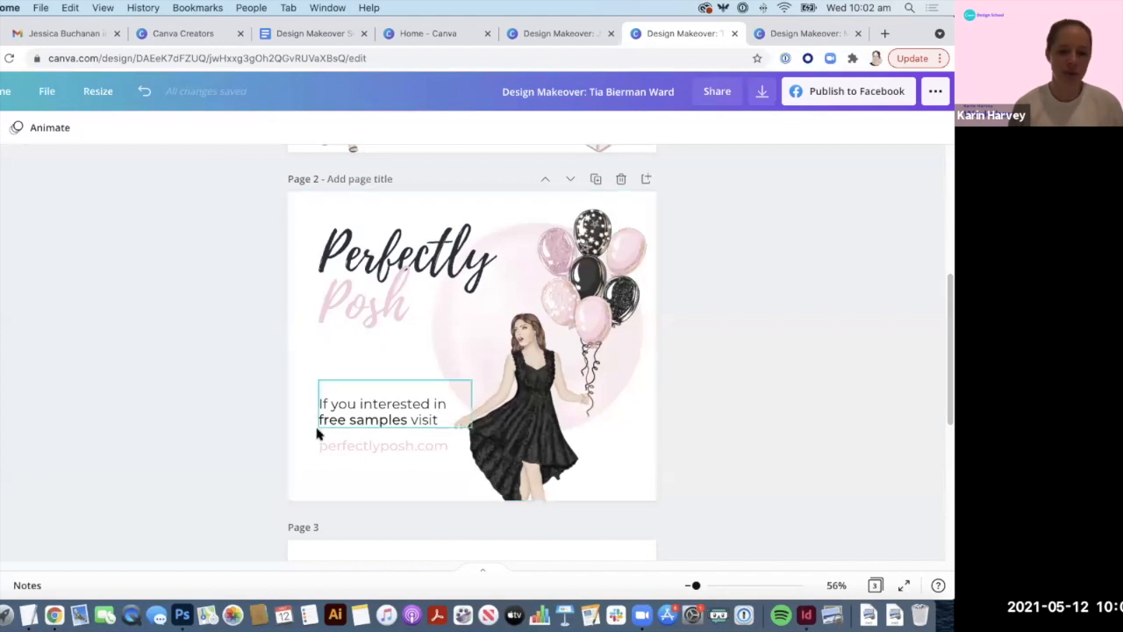
{"action": "left_click", "coordinate": [401, 451]}
{"action": "left_click", "coordinate": [405, 450]}
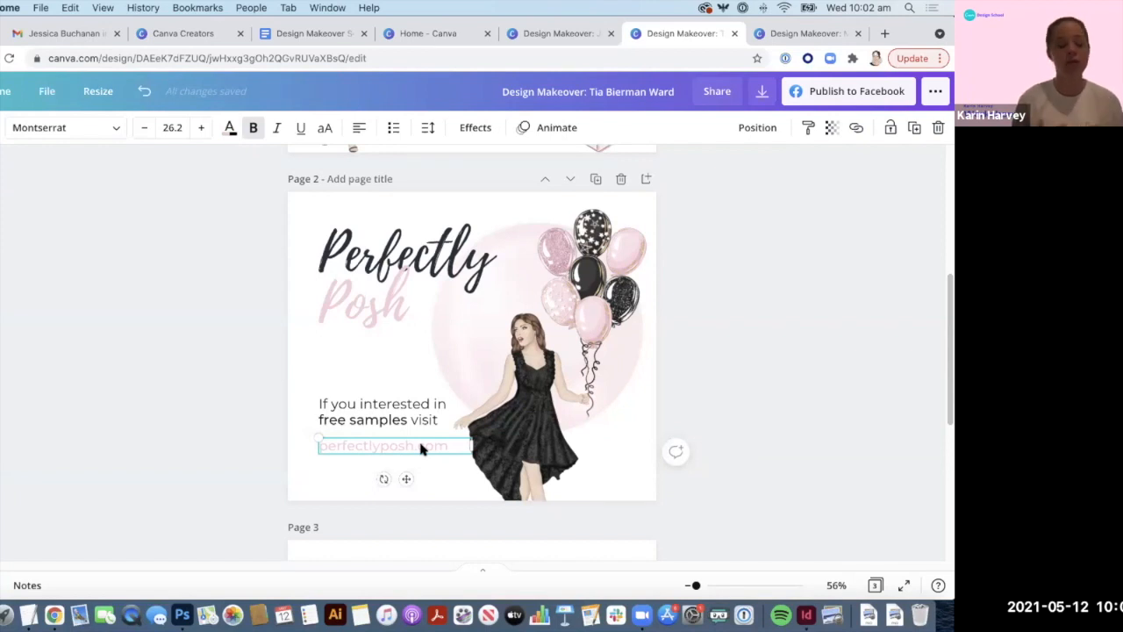
{"action": "left_click", "coordinate": [344, 283]}
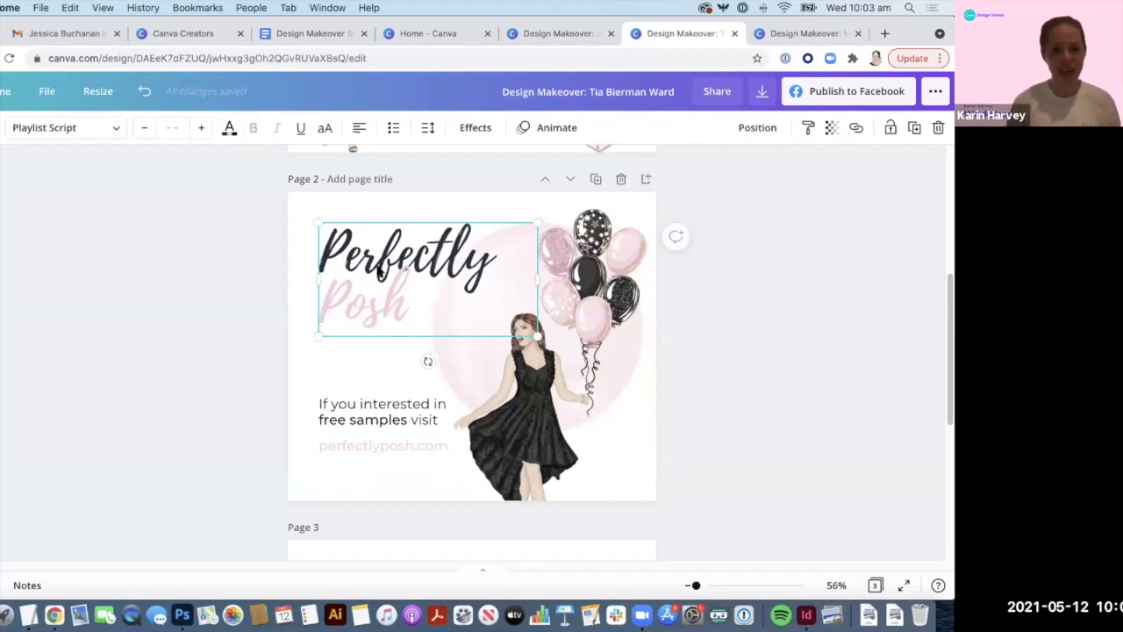
{"action": "left_click", "coordinate": [772, 469]}
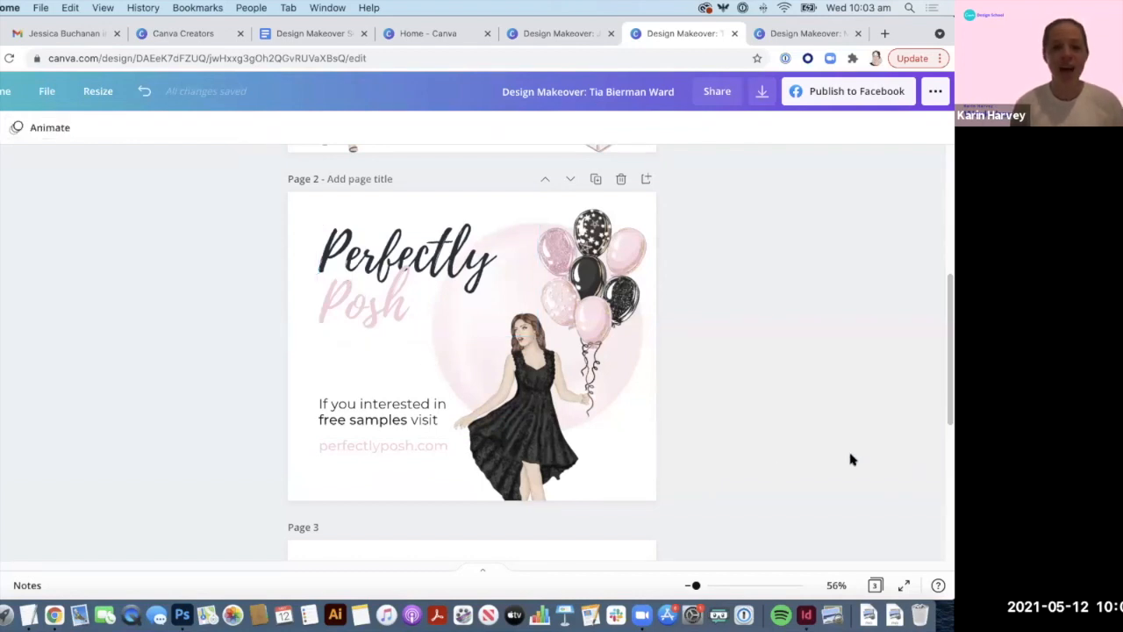
Step: Change the page 2 background from white to a very light pink, #F1DDE1, starting from the document's pink
{"action": "left_click", "coordinate": [324, 213]}
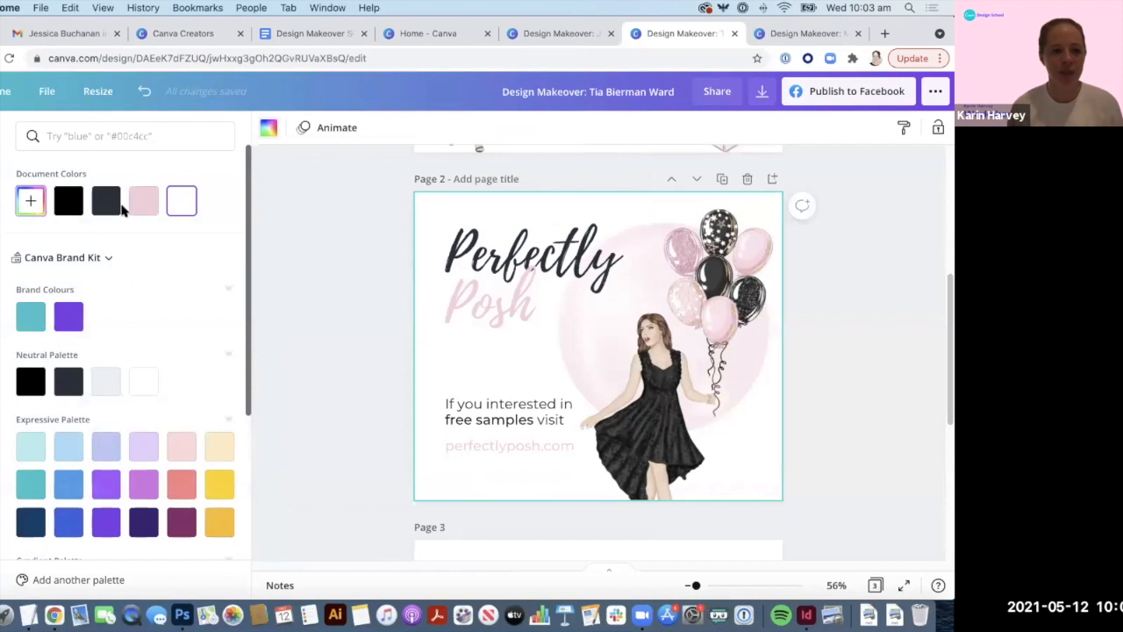
{"action": "left_click", "coordinate": [143, 207]}
{"action": "left_click", "coordinate": [44, 202]}
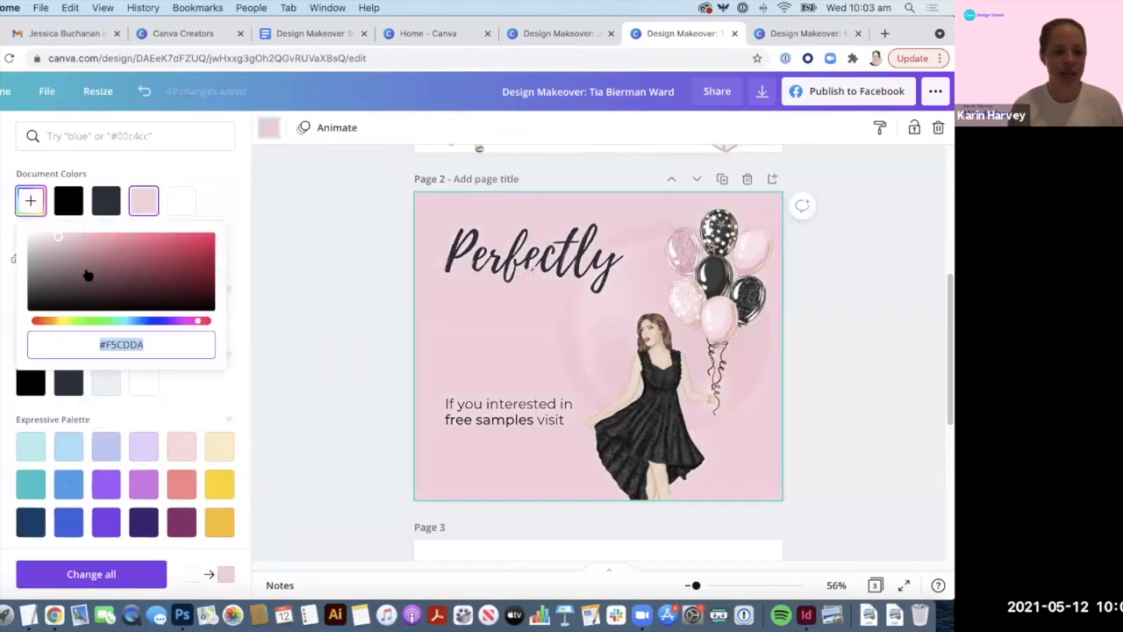
{"action": "mouse_move", "coordinate": [53, 237]}
{"action": "left_mouse_down"}
{"action": "mouse_move", "coordinate": [24, 239]}
{"action": "mouse_move", "coordinate": [57, 237]}
{"action": "mouse_move", "coordinate": [43, 236]}
{"action": "left_mouse_up"}
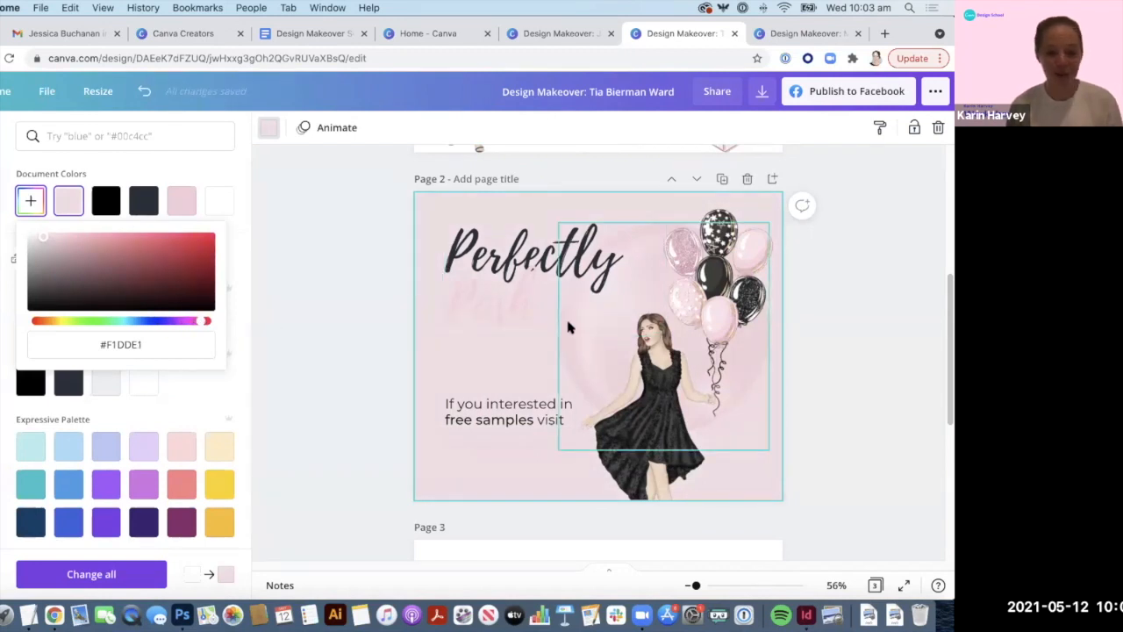
{"action": "double_click", "coordinate": [471, 318]}
{"action": "left_click", "coordinate": [822, 475]}
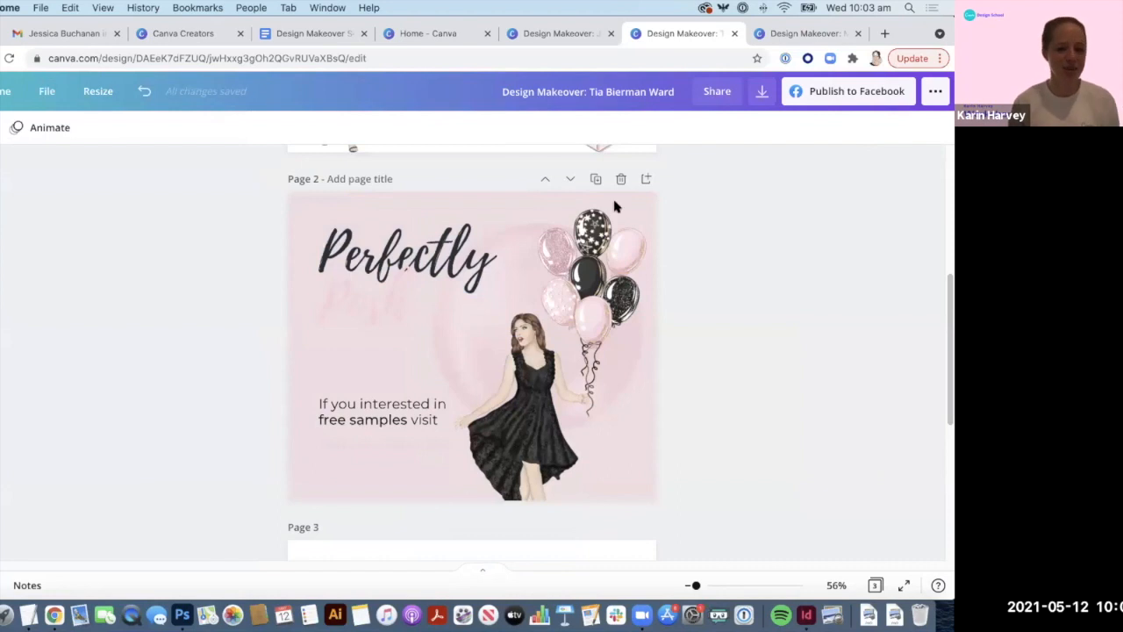
Step: Recolour the word "Posh" in the heading to a deeper custom pink, #EBA5BB
{"action": "left_click", "coordinate": [351, 304]}
{"action": "left_click_drag", "start_coordinate": [407, 307], "coordinate": [311, 309]}
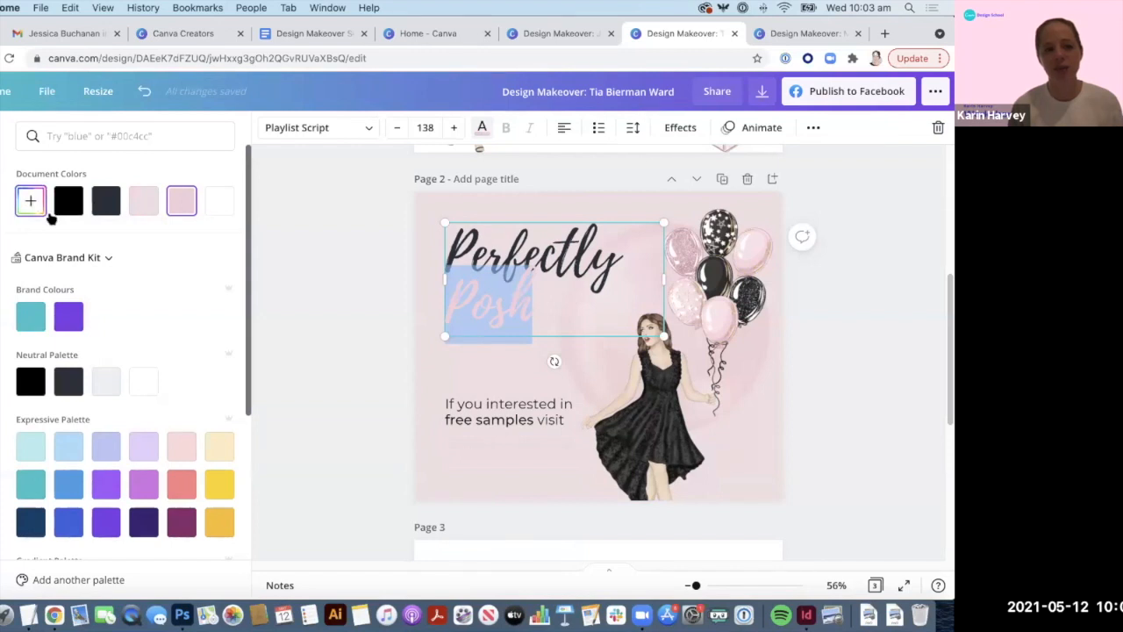
{"action": "left_click", "coordinate": [30, 201]}
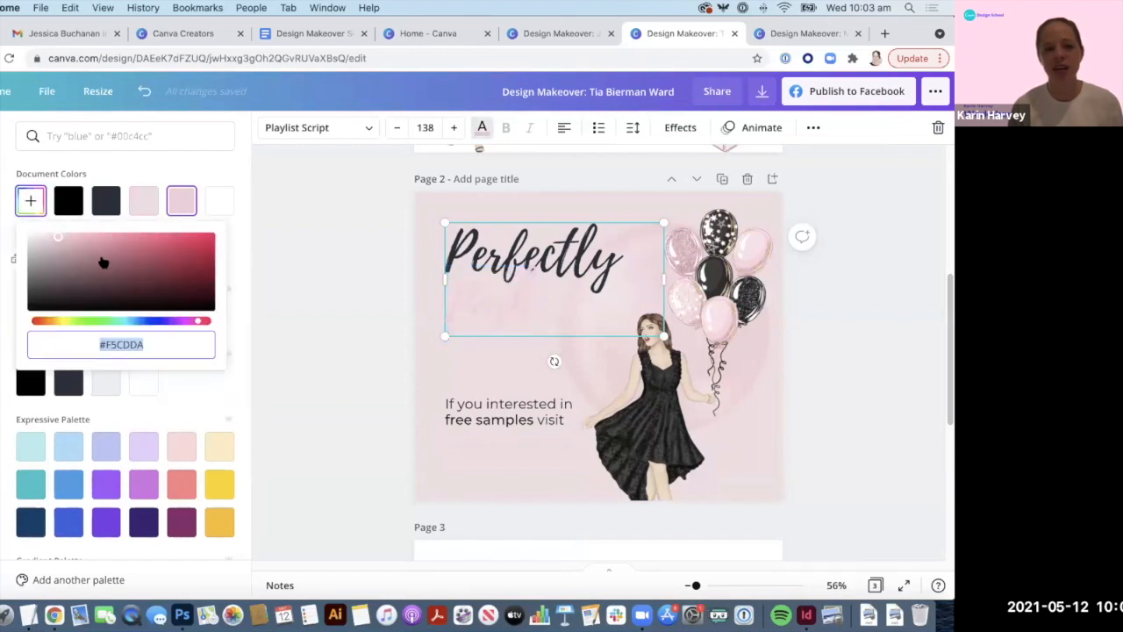
{"action": "left_click_drag", "start_coordinate": [58, 239], "coordinate": [84, 239]}
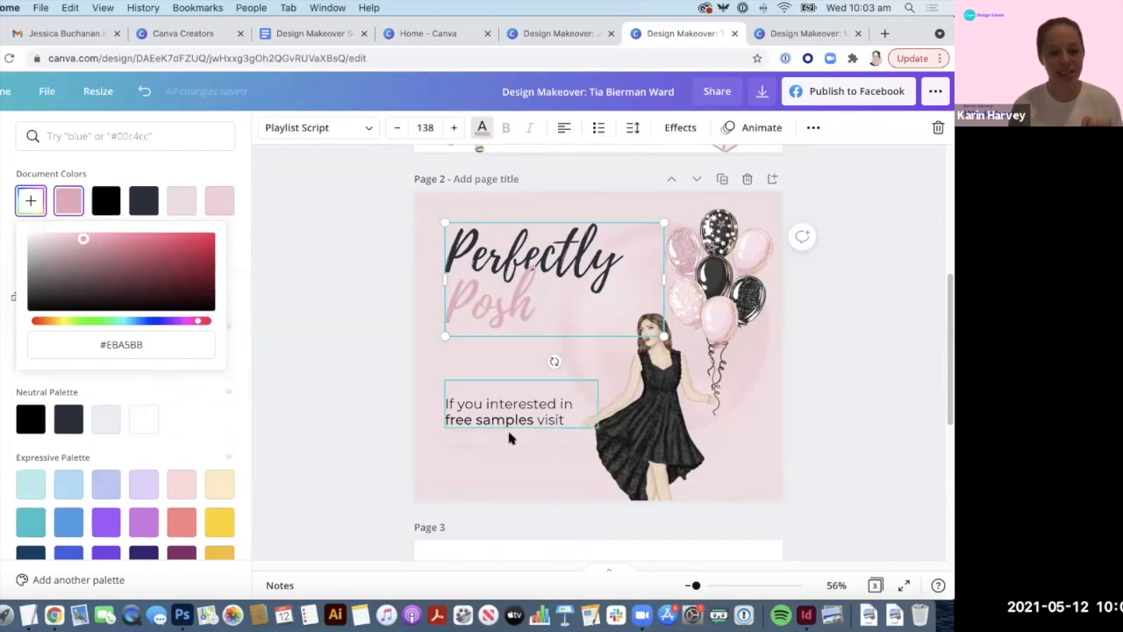
Step: Apply the deeper document pink to the perfectlyposh.com text and set its font to Montserrat Semi-Bold
{"action": "left_click", "coordinate": [511, 449]}
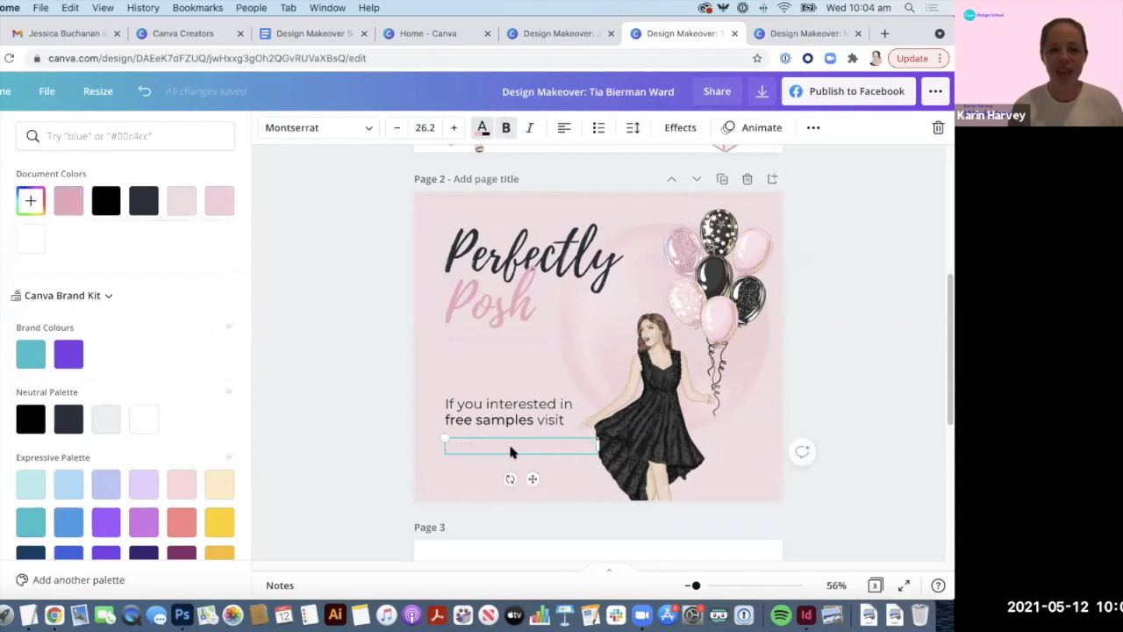
{"action": "left_click", "coordinate": [511, 447]}
{"action": "left_click", "coordinate": [69, 204]}
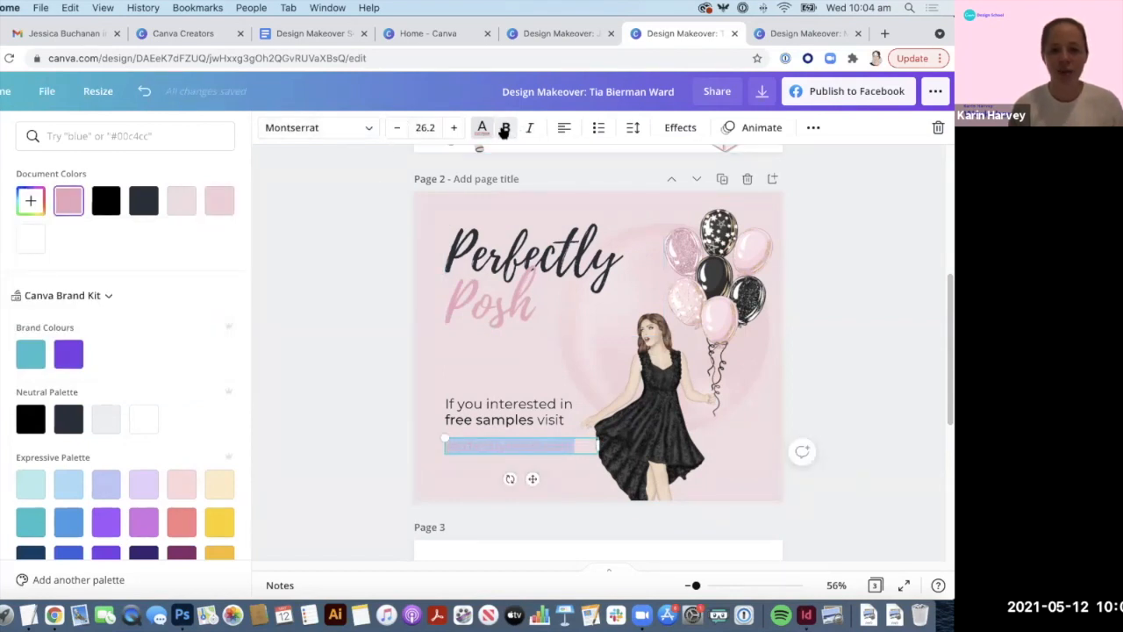
{"action": "left_click", "coordinate": [298, 130]}
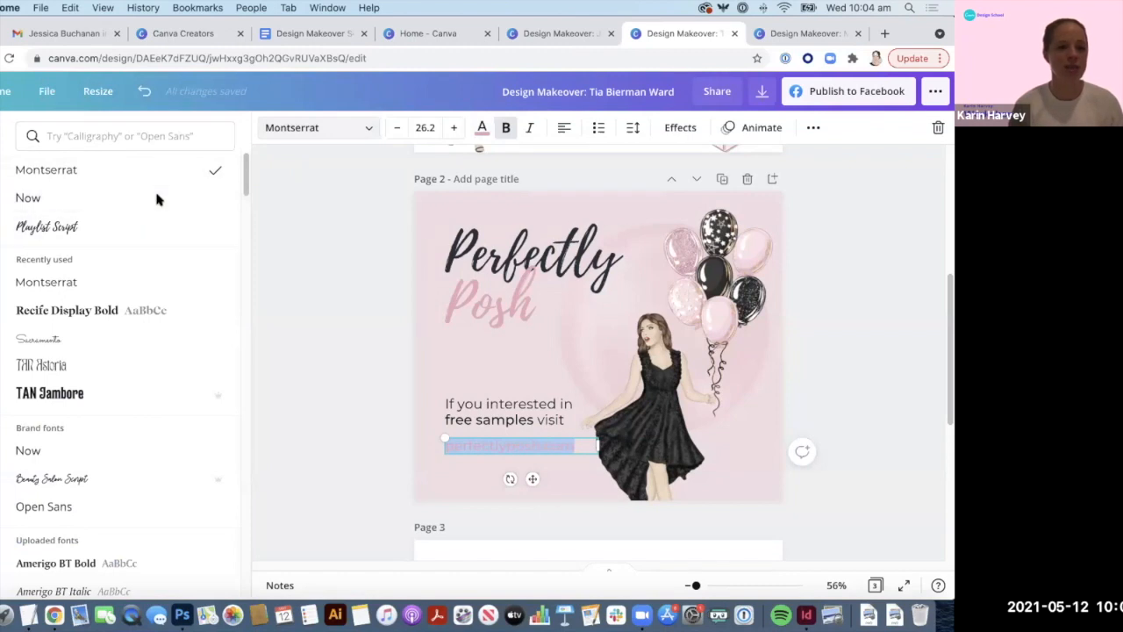
{"action": "left_click", "coordinate": [139, 138]}
{"action": "type", "text": "mont"}
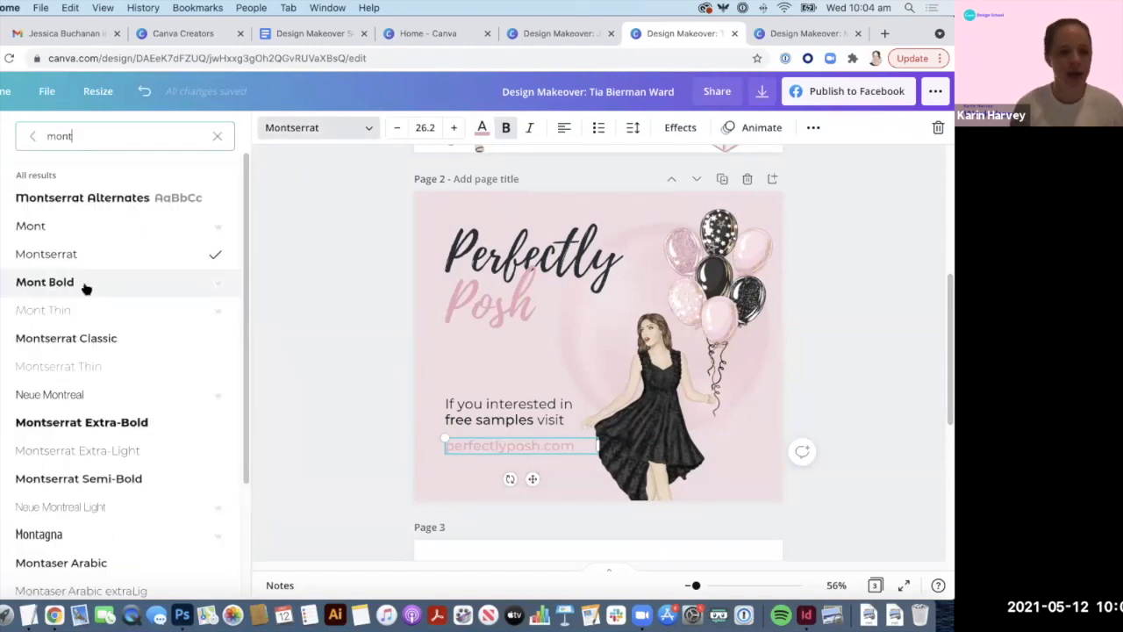
{"action": "left_click", "coordinate": [100, 487]}
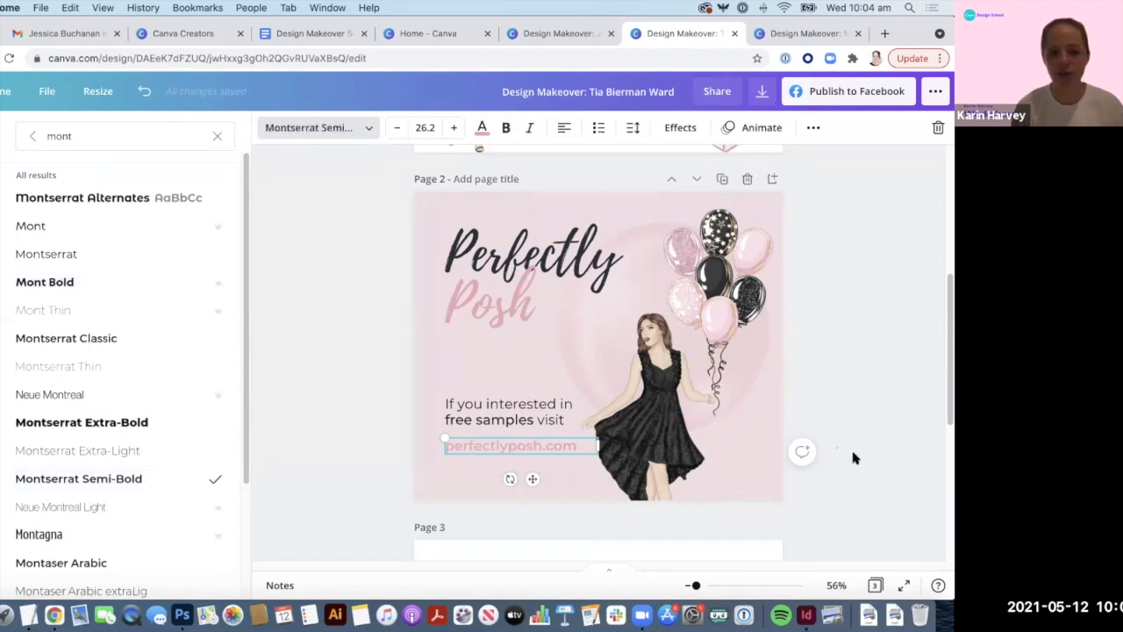
Step: On page 1, move the large pale pink balloon behind the text towards the page centre and shift the four-line text down over it
{"action": "left_click", "coordinate": [737, 369]}
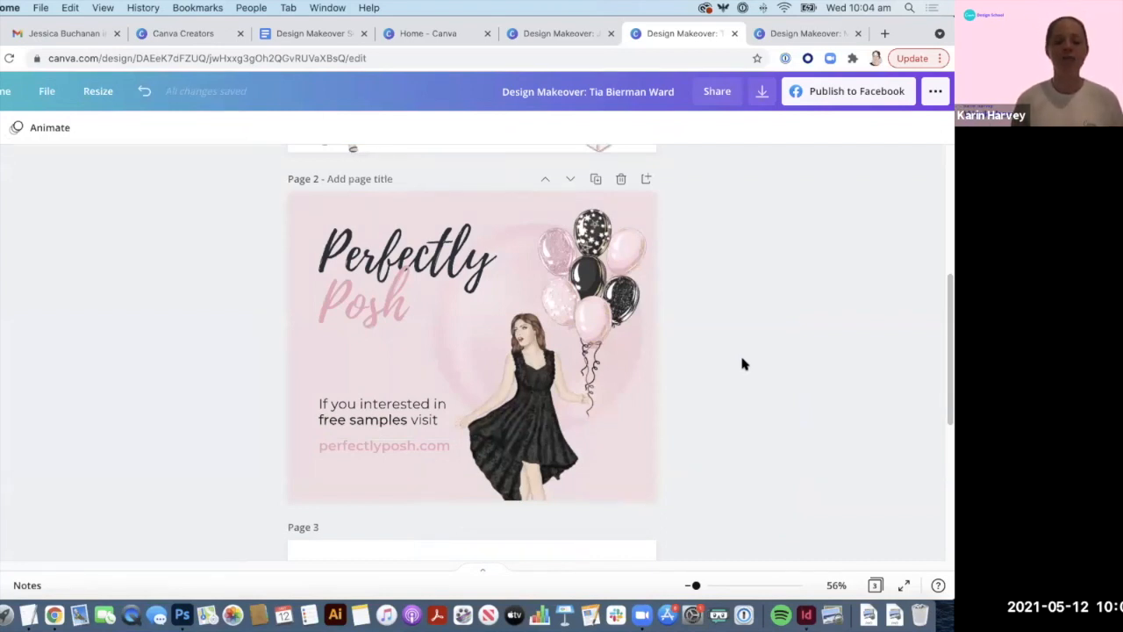
{"action": "scroll", "coordinate": [713, 315], "scroll_direction": "up", "scroll_amount": 5}
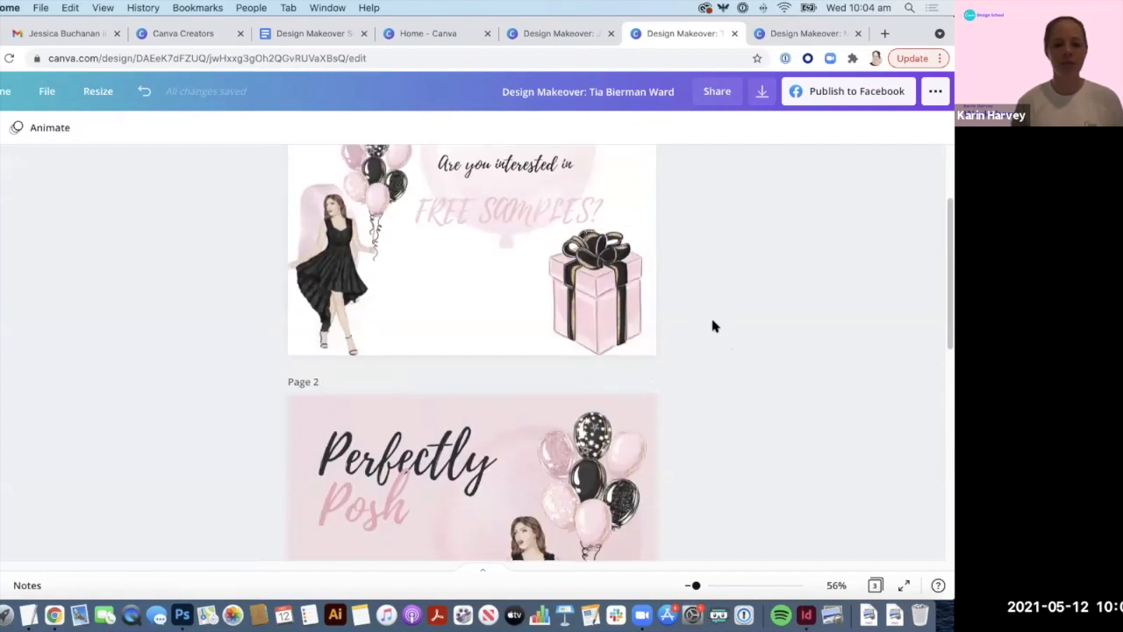
{"action": "scroll", "coordinate": [714, 329], "scroll_direction": "up", "scroll_amount": 1}
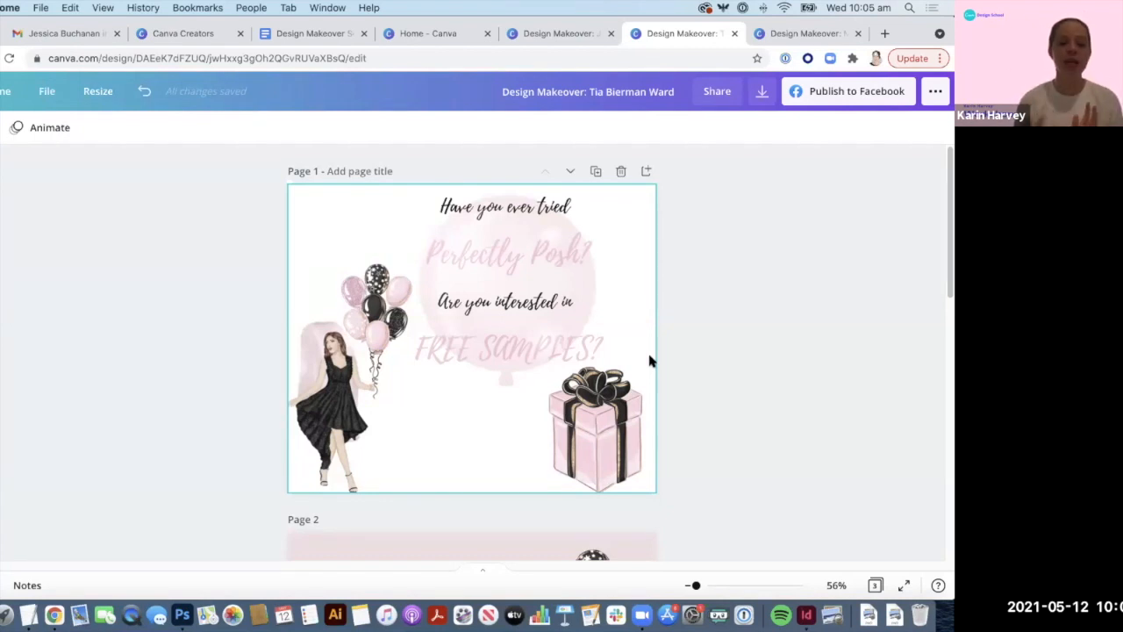
{"action": "left_click", "coordinate": [493, 222]}
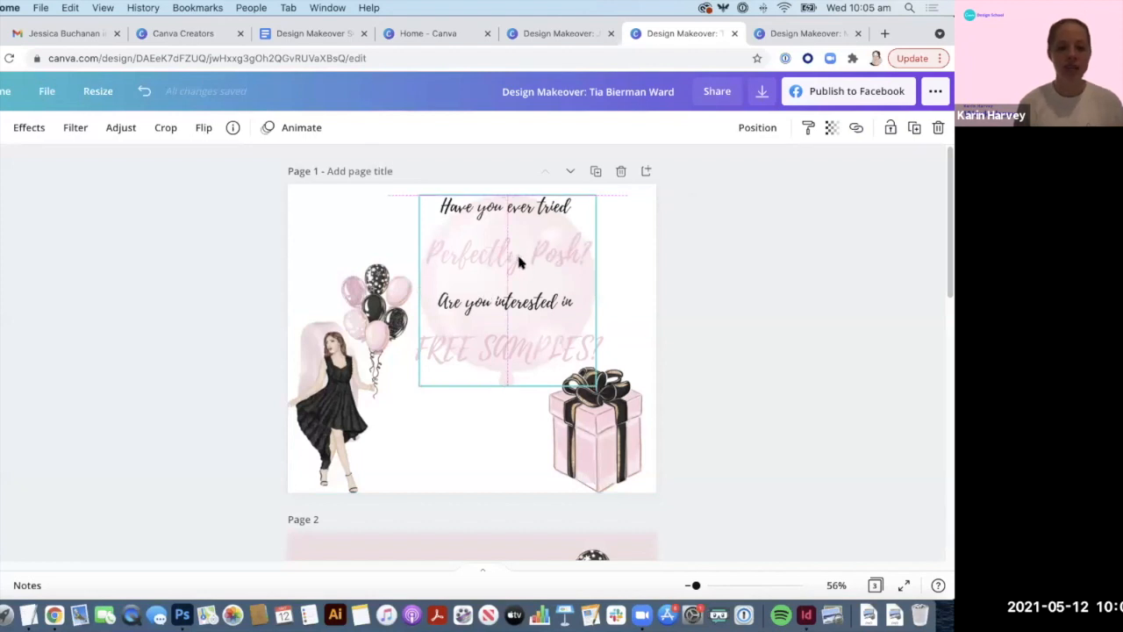
{"action": "left_click_drag", "start_coordinate": [534, 268], "coordinate": [480, 275]}
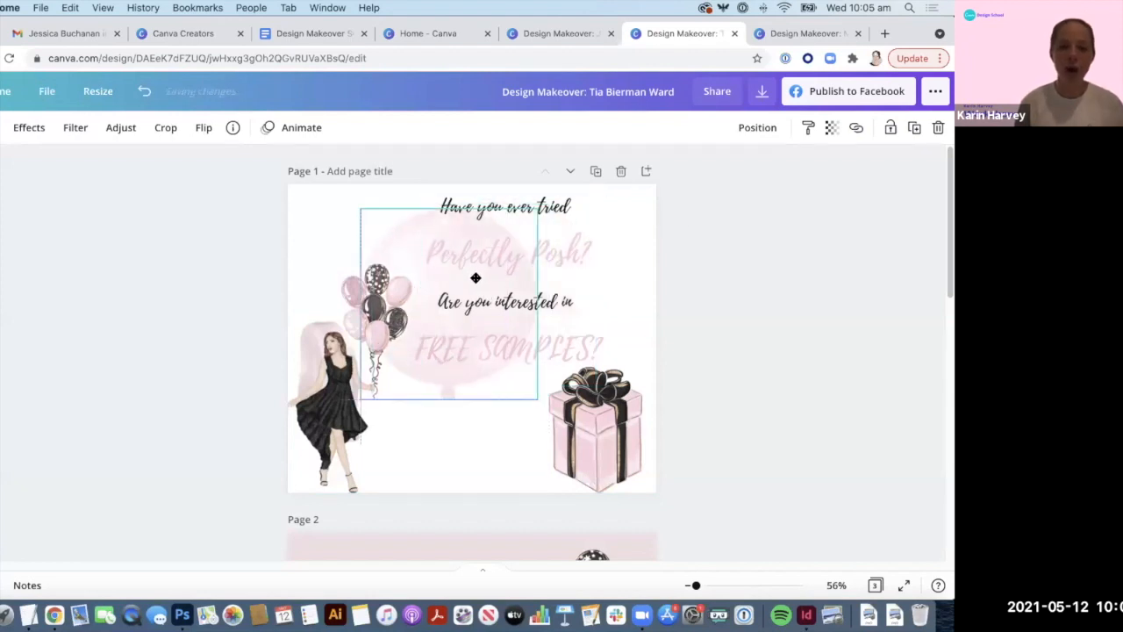
{"action": "left_click", "coordinate": [552, 246]}
{"action": "left_click_drag", "start_coordinate": [552, 246], "coordinate": [530, 292]}
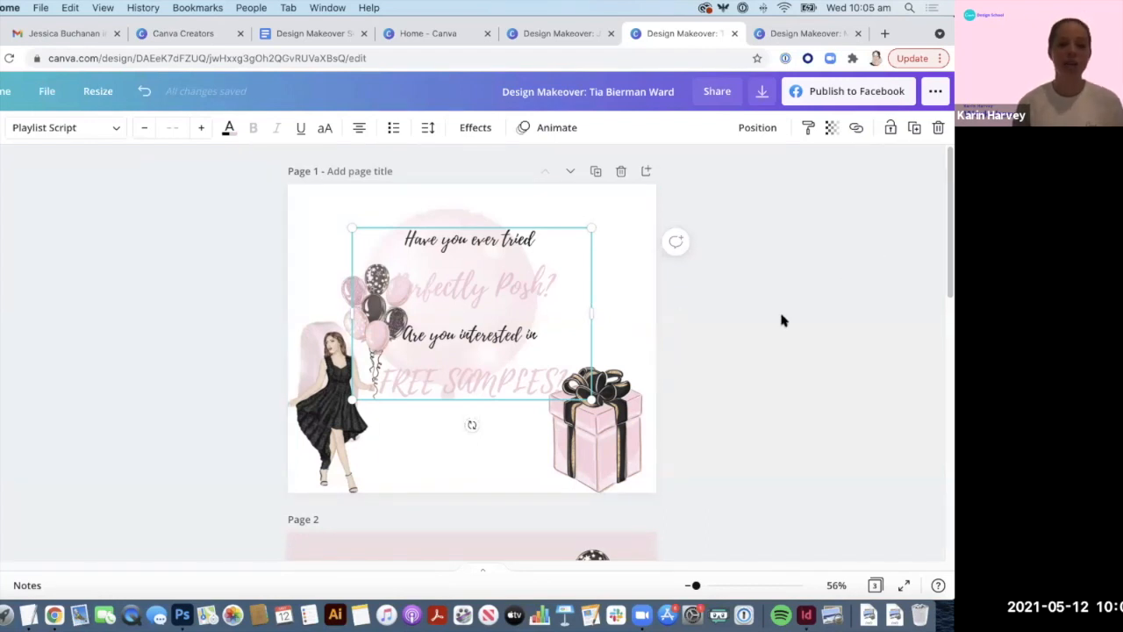
Step: Recolour the perfectlyposh.com text on page 2 to a darker custom pink, #CB5F80
{"action": "scroll", "coordinate": [781, 319], "scroll_direction": "down", "scroll_amount": 5}
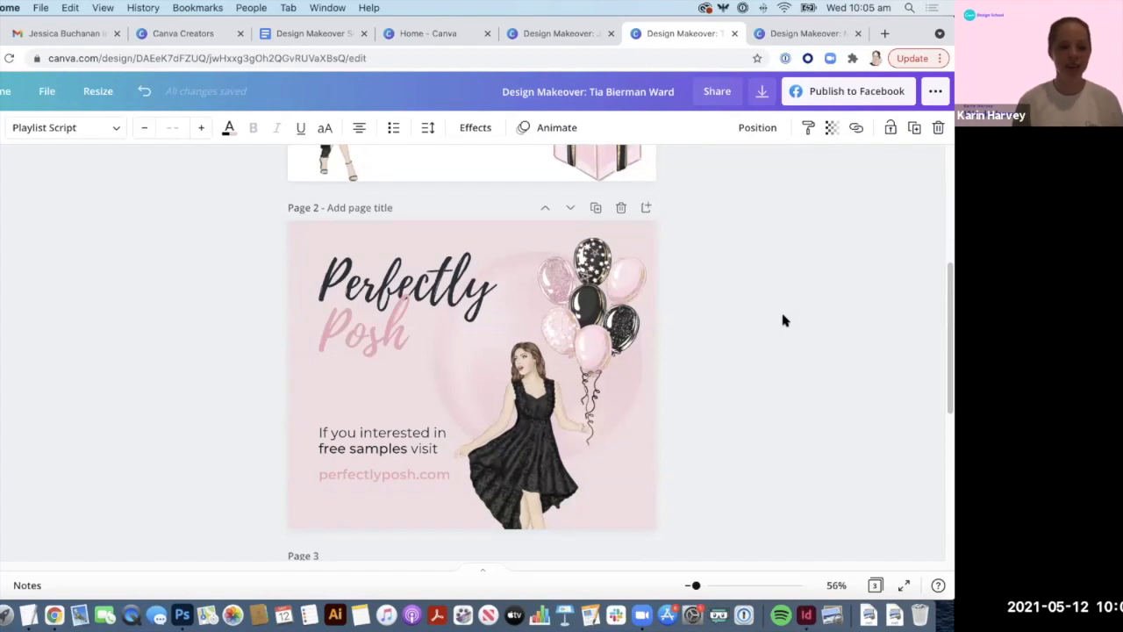
{"action": "scroll", "coordinate": [763, 365], "scroll_direction": "down", "scroll_amount": 1}
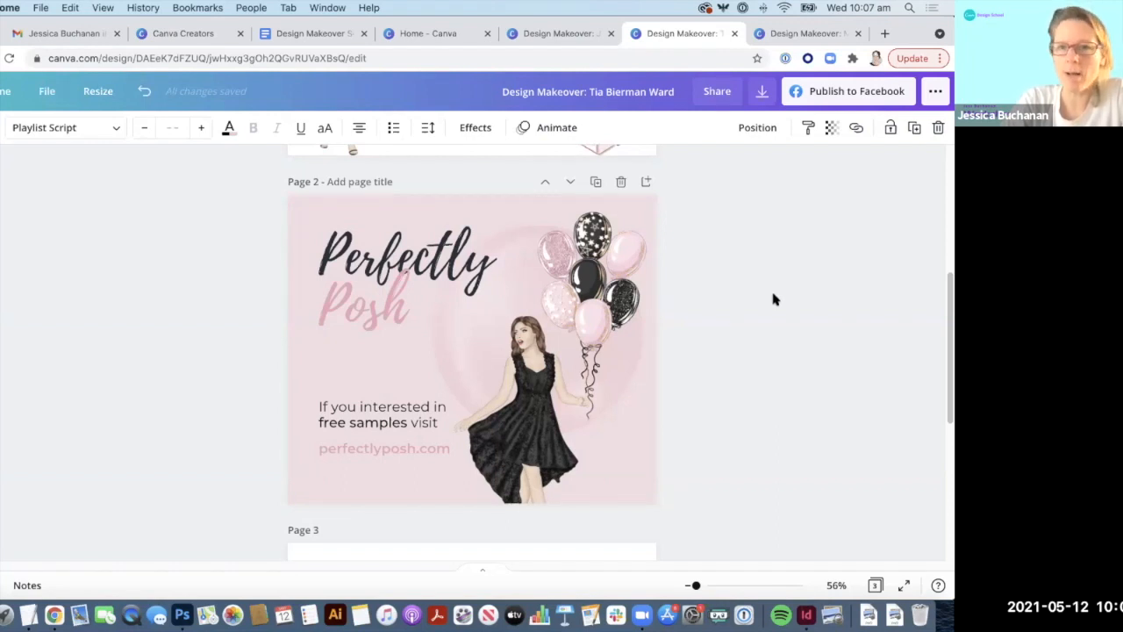
{"action": "left_click", "coordinate": [408, 447]}
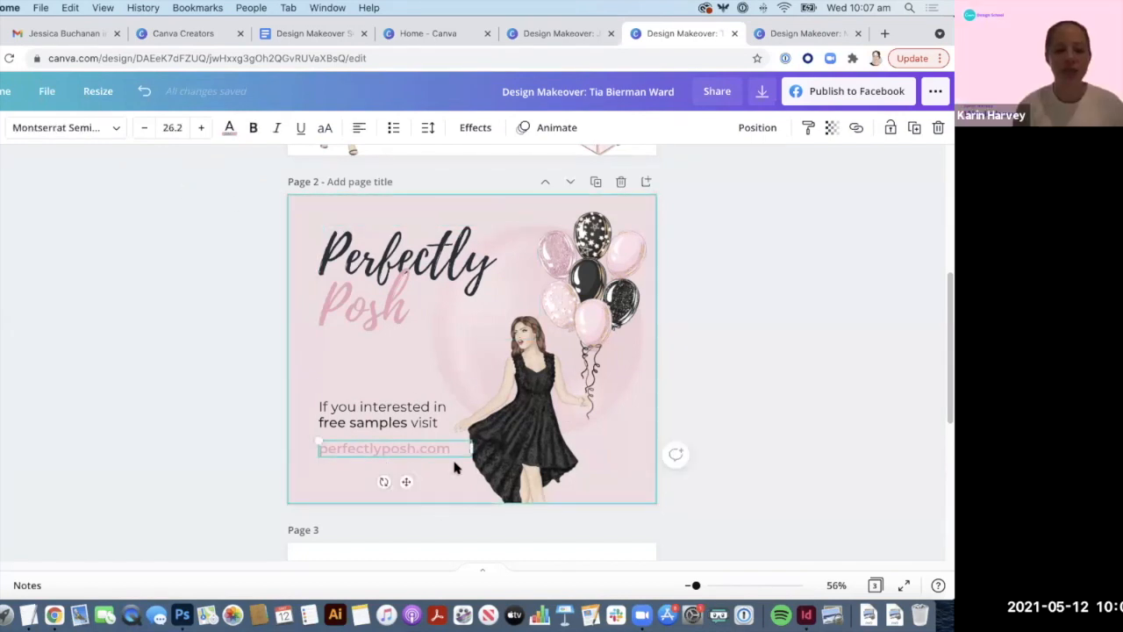
{"action": "left_click", "coordinate": [229, 130]}
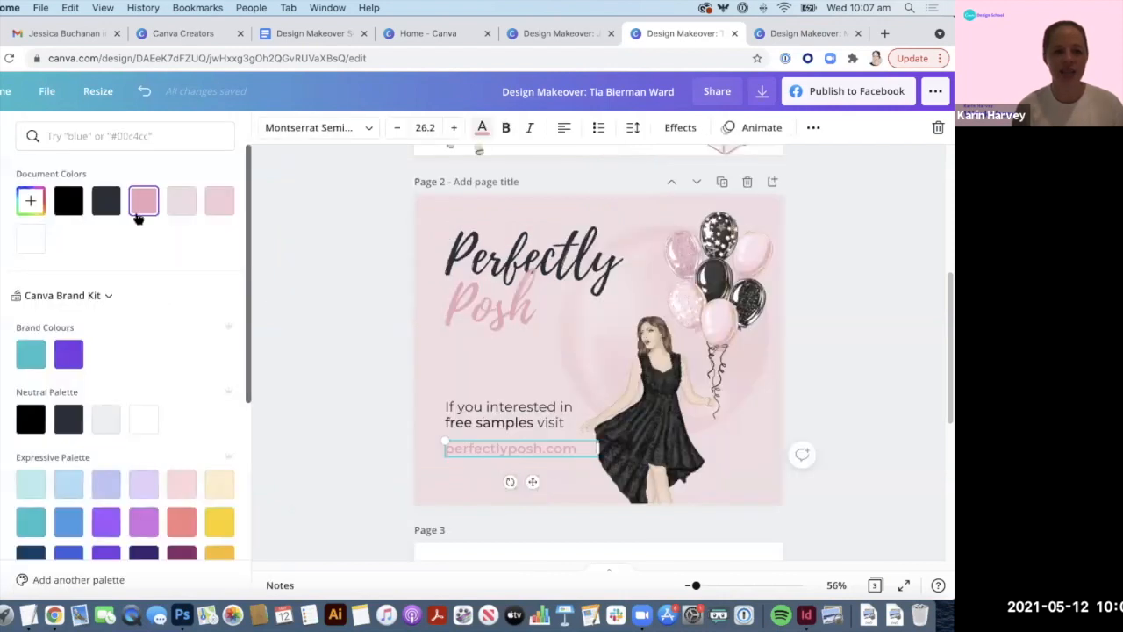
{"action": "left_click", "coordinate": [31, 204]}
{"action": "left_click_drag", "start_coordinate": [83, 239], "coordinate": [127, 248]}
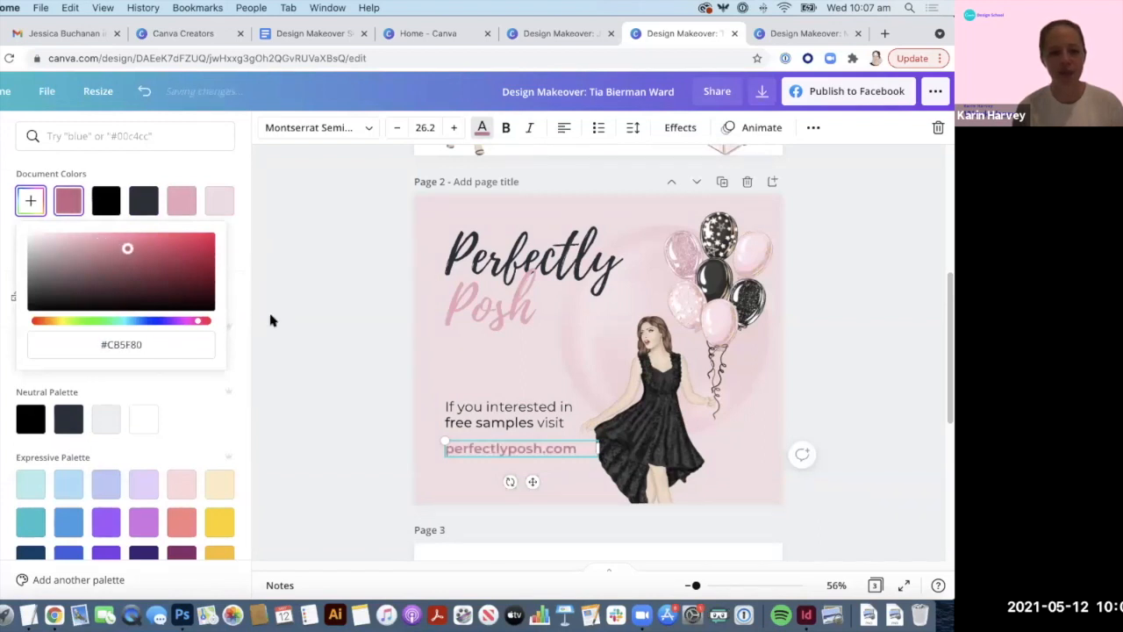
{"action": "left_click", "coordinate": [307, 373]}
{"action": "left_click", "coordinate": [397, 462]}
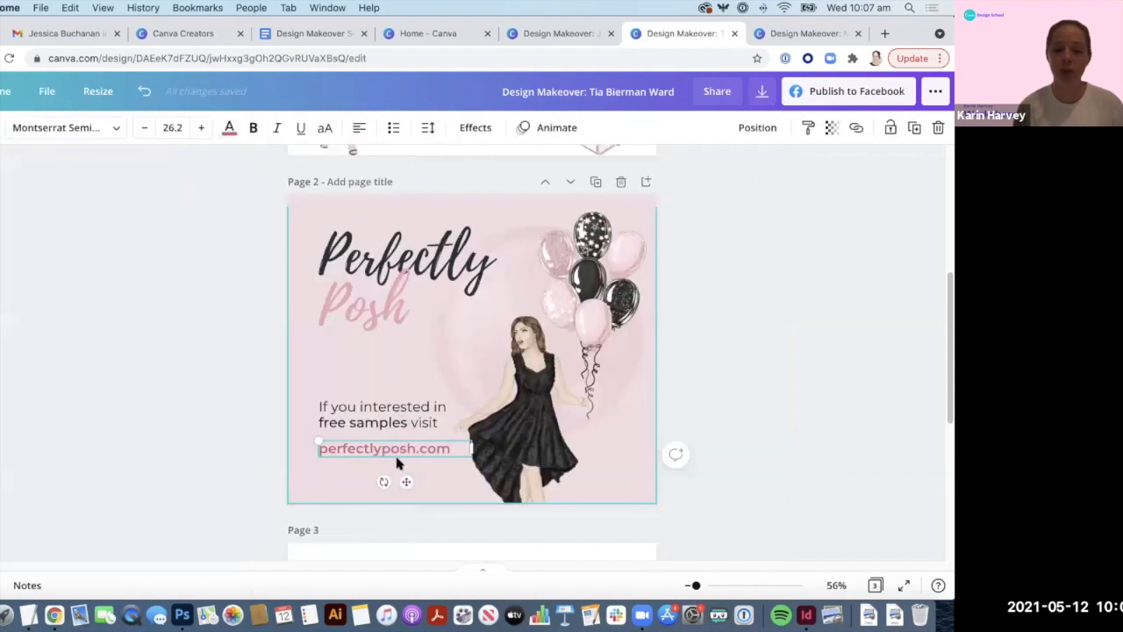
{"action": "left_click", "coordinate": [764, 438]}
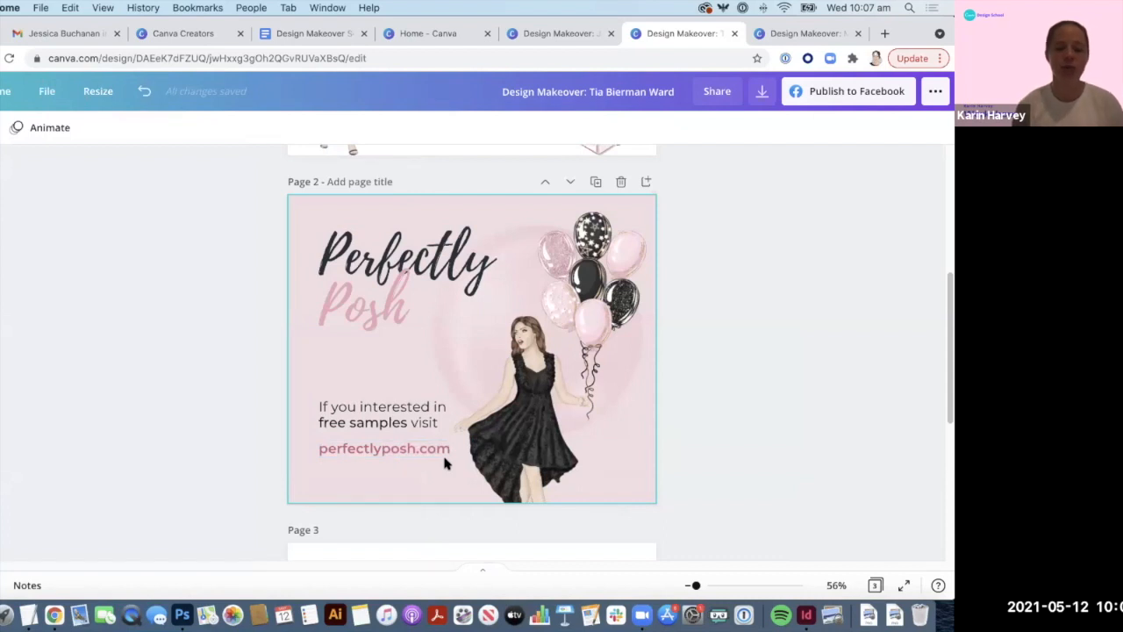
Step: Set the perfectlyposh.com text size to 27.2 and shrink the "If you interested in free samples visit" text by three points, narrowing its box
{"action": "left_click", "coordinate": [394, 453]}
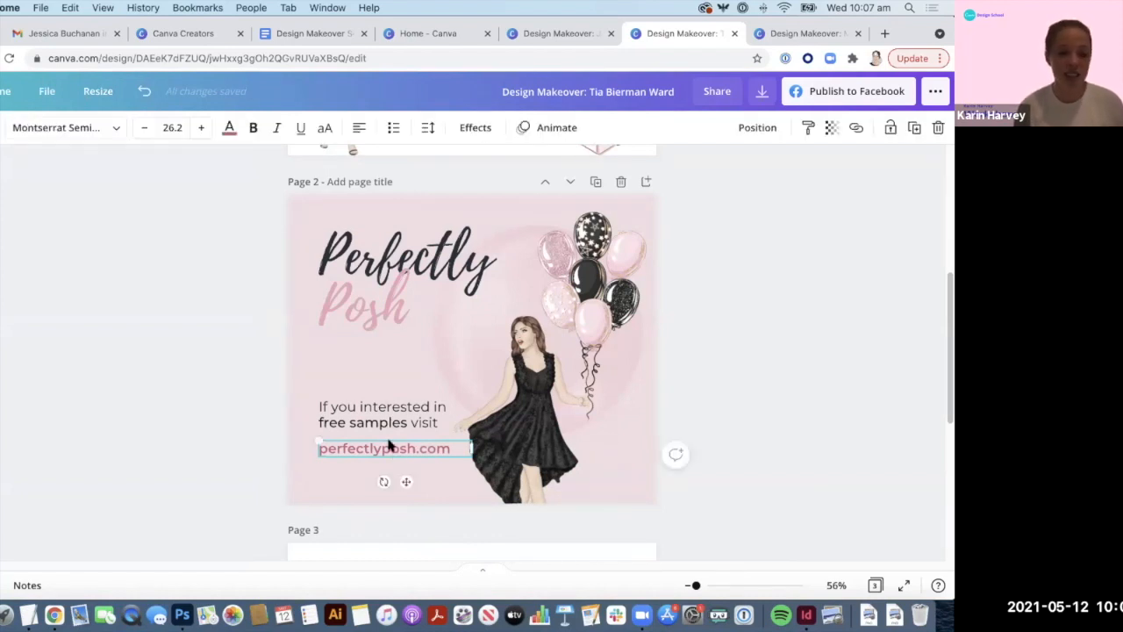
{"action": "left_click", "coordinate": [200, 128]}
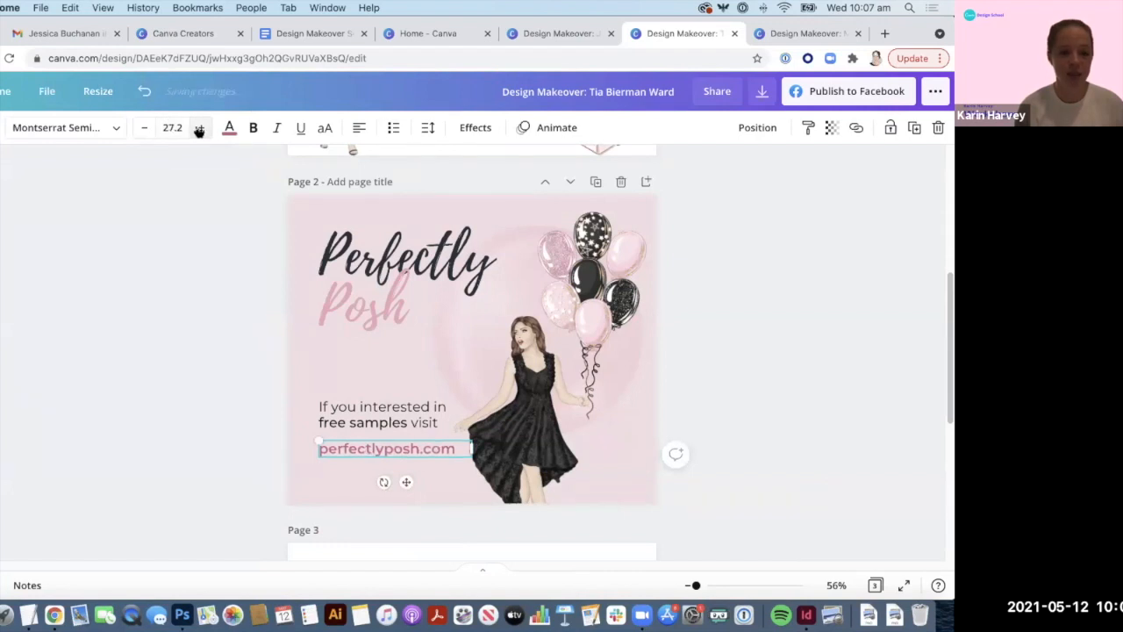
{"action": "left_click", "coordinate": [388, 401]}
{"action": "left_click", "coordinate": [143, 128]}
{"action": "left_click", "coordinate": [144, 128]}
{"action": "left_click", "coordinate": [145, 128]}
{"action": "left_click_drag", "start_coordinate": [468, 409], "coordinate": [444, 407]}
{"action": "left_click", "coordinate": [741, 456]}
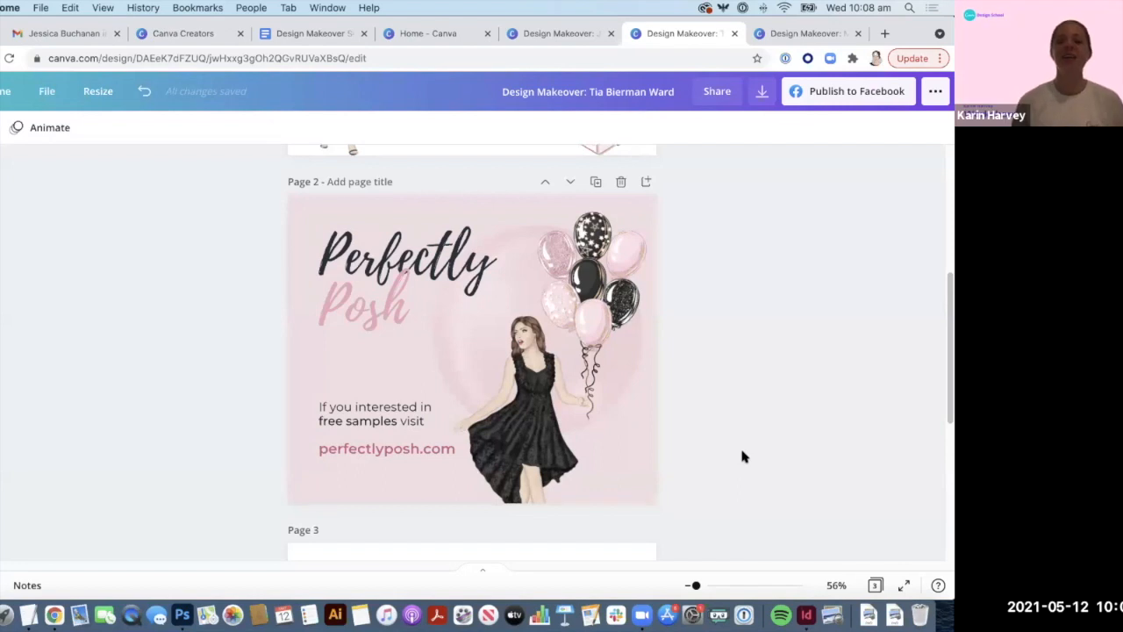
Step: Switch to the "Becoming unstuck" makeover design, review its key areas page, and duplicate page 1
{"action": "left_click", "coordinate": [805, 34]}
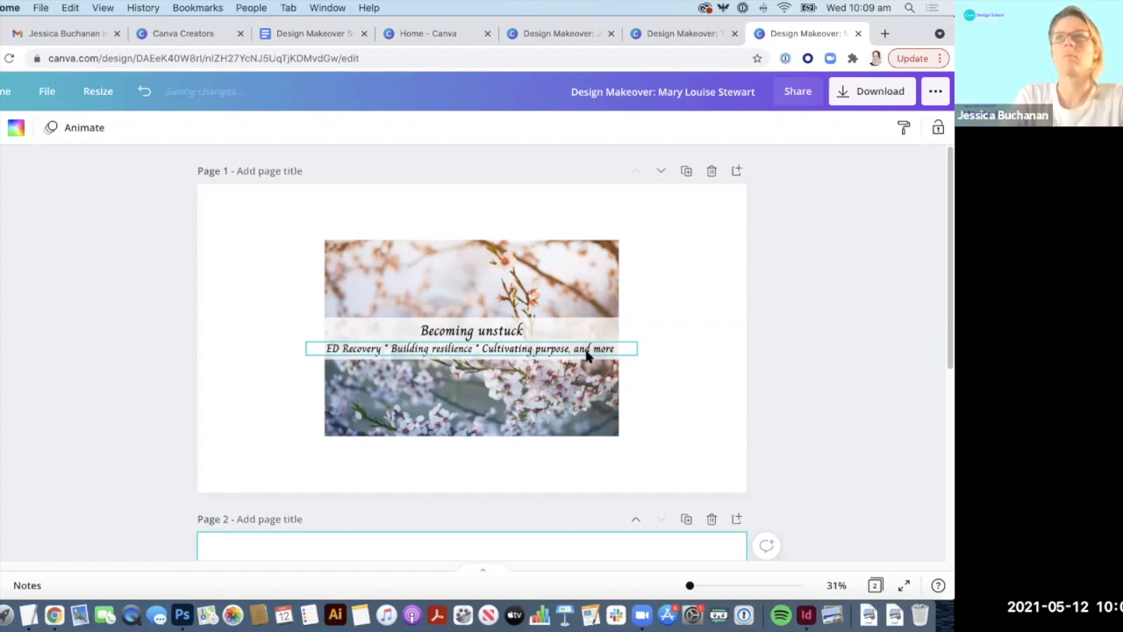
{"action": "left_click", "coordinate": [806, 393]}
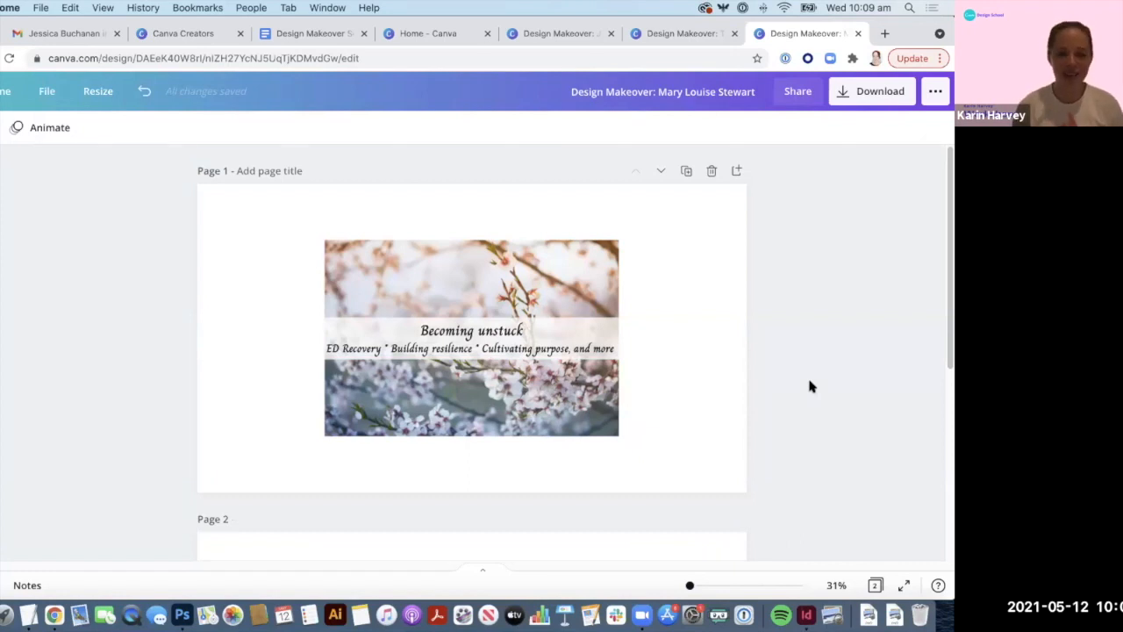
{"action": "scroll", "coordinate": [803, 390], "scroll_direction": "down", "scroll_amount": 5}
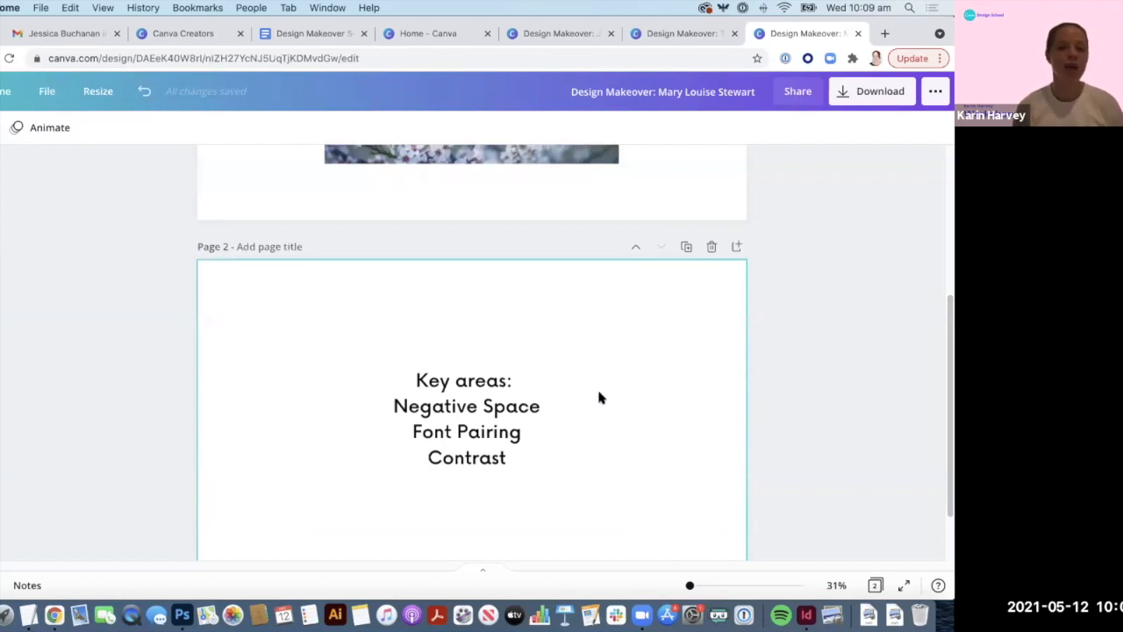
{"action": "scroll", "coordinate": [597, 386], "scroll_direction": "up", "scroll_amount": 4}
{"action": "scroll", "coordinate": [651, 408], "scroll_direction": "up", "scroll_amount": 1}
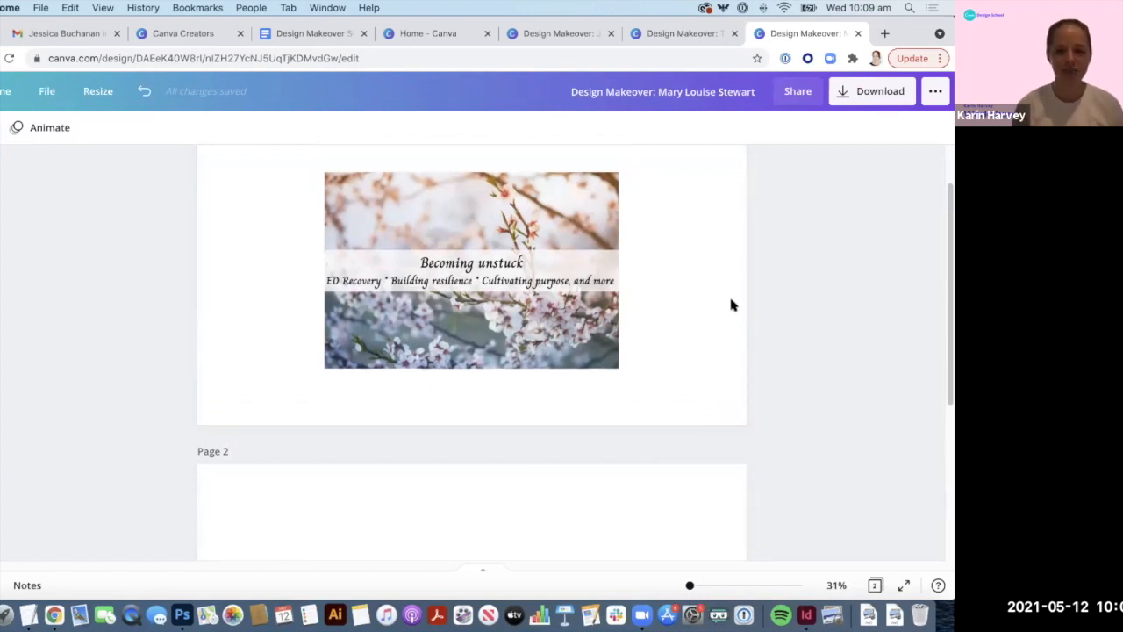
{"action": "scroll", "coordinate": [743, 304], "scroll_direction": "up", "scroll_amount": 2}
{"action": "left_click", "coordinate": [685, 171]}
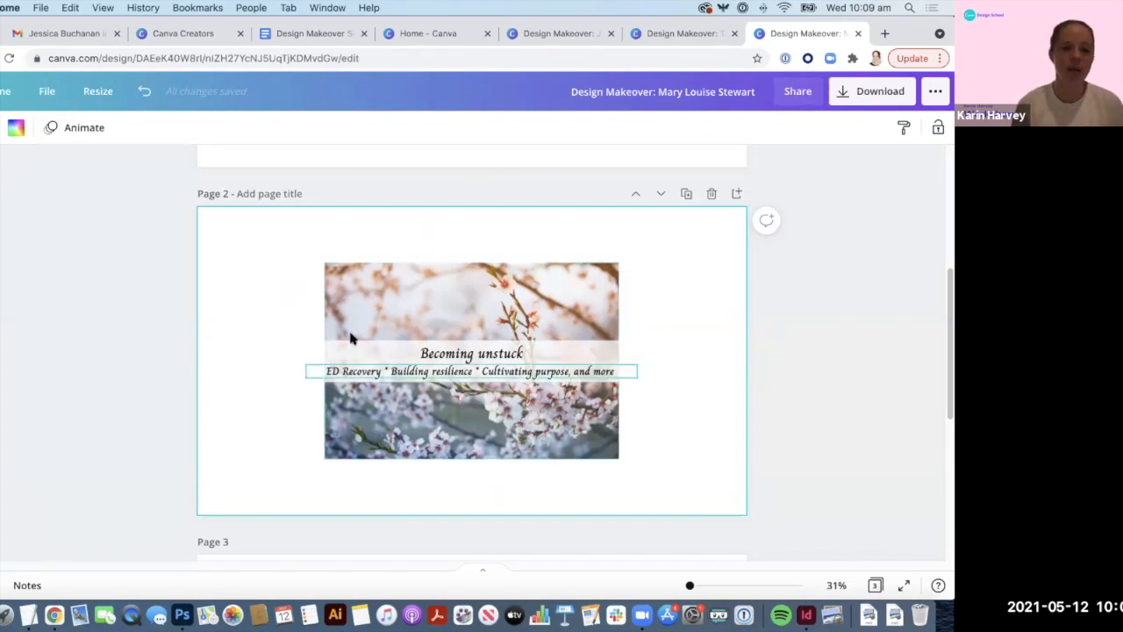
Step: Try the blossom photo as the background of the duplicated page and undo it
{"action": "left_click", "coordinate": [392, 292]}
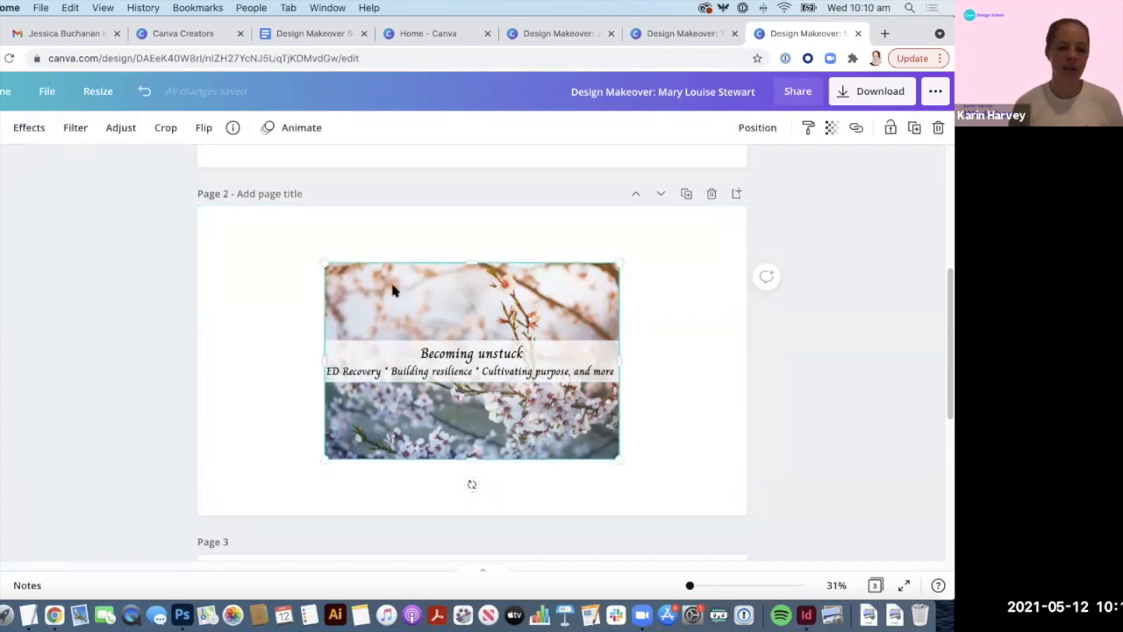
{"action": "right_click", "coordinate": [392, 291]}
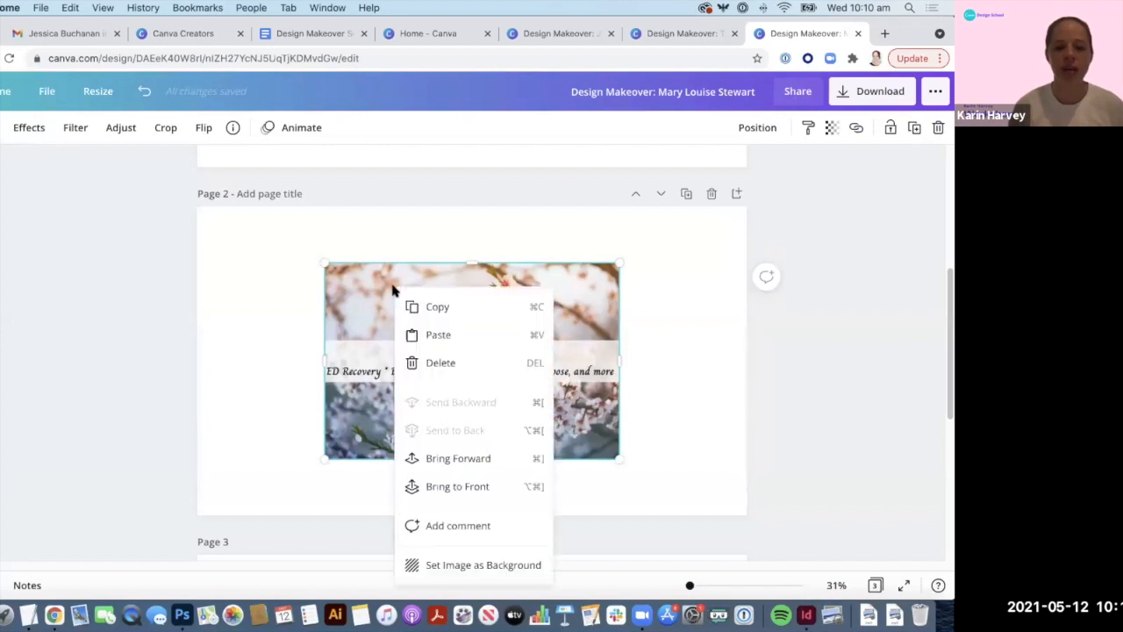
{"action": "left_click", "coordinate": [483, 565]}
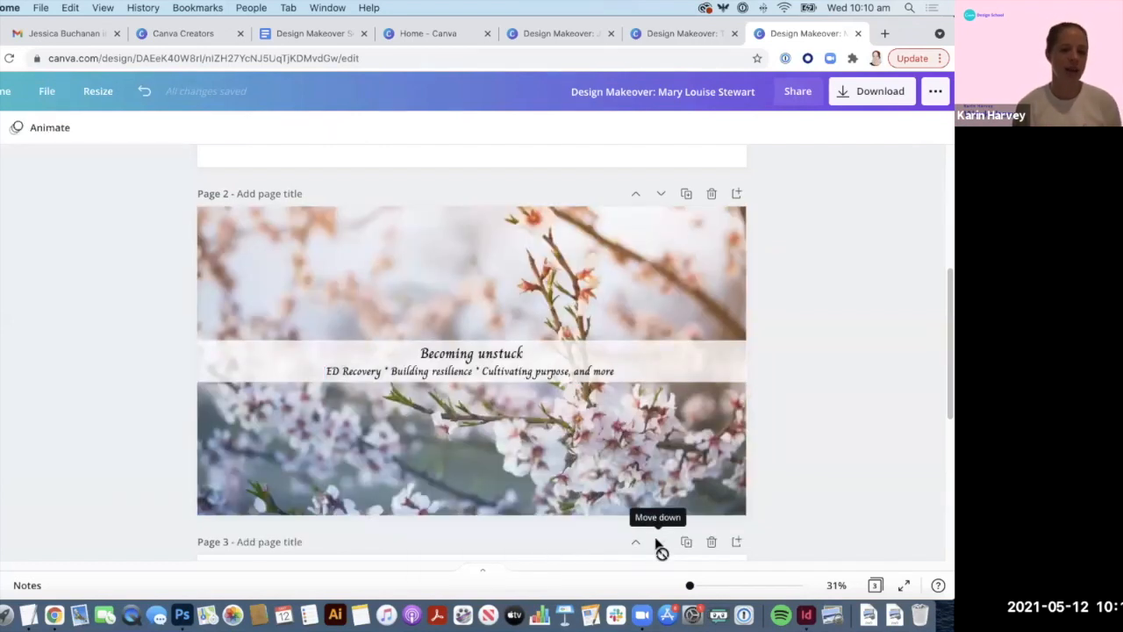
{"action": "key", "text": "super+z"}
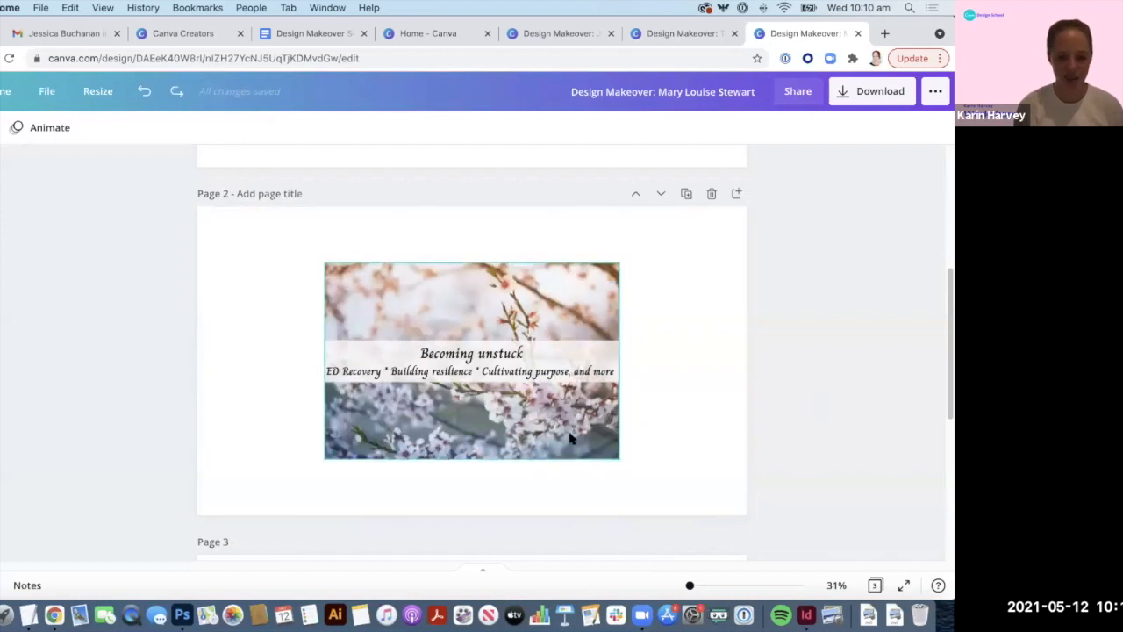
Step: Set the blossom photo on page 2 as the page background
{"action": "right_click", "coordinate": [520, 422]}
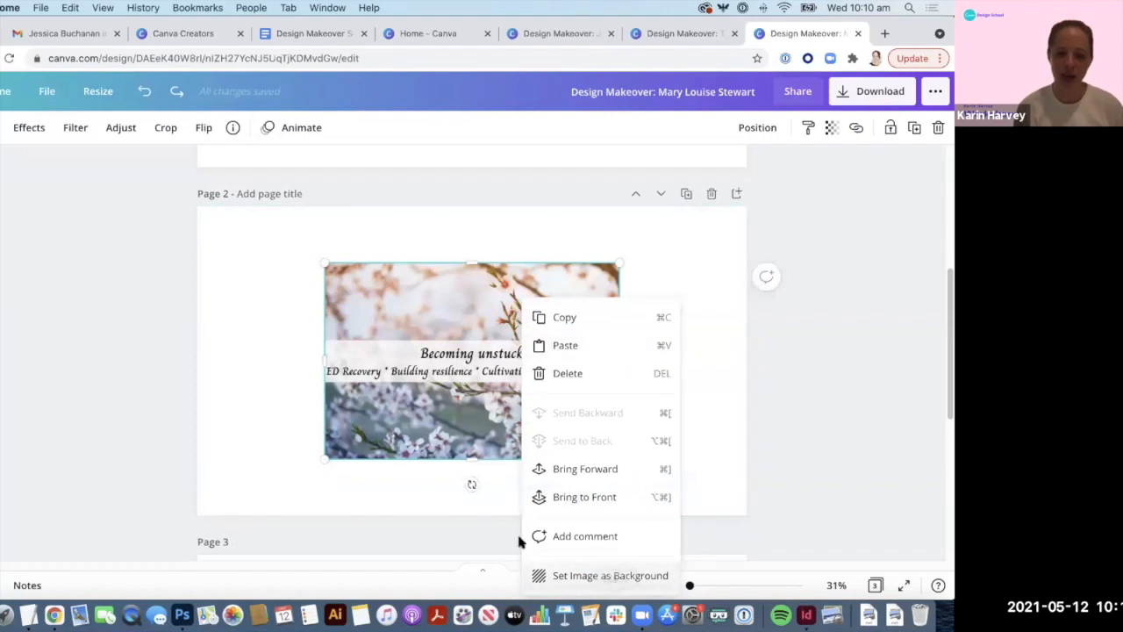
{"action": "left_click", "coordinate": [610, 575]}
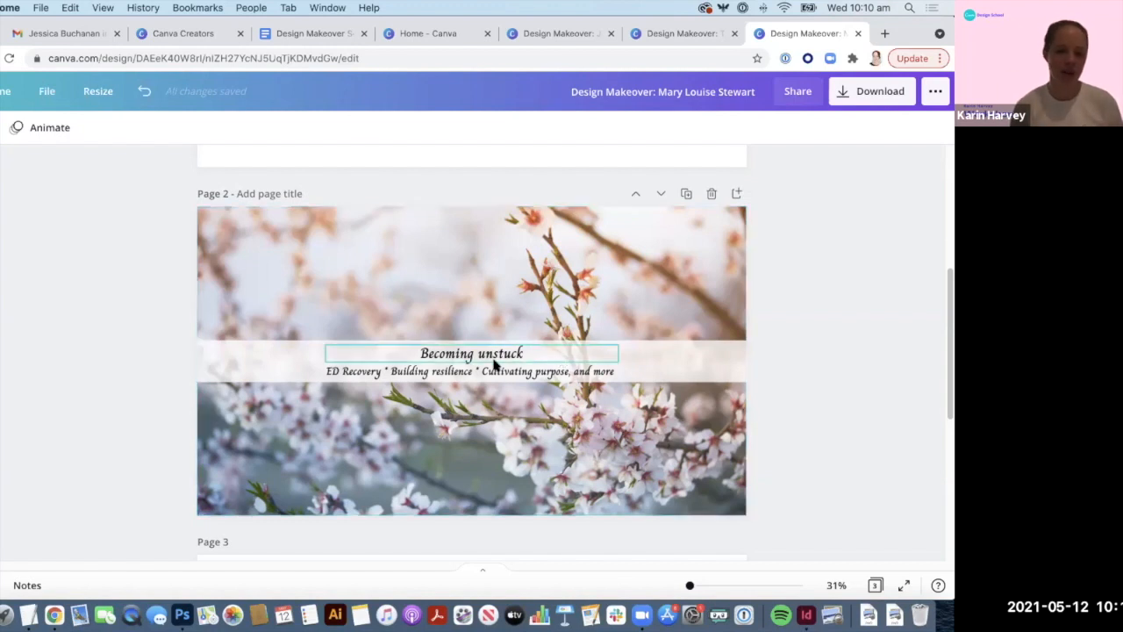
Step: Try the "Becoming unstuck" heading off centre and move it back to the middle above the subtitle
{"action": "left_click", "coordinate": [433, 347]}
{"action": "left_click", "coordinate": [579, 260]}
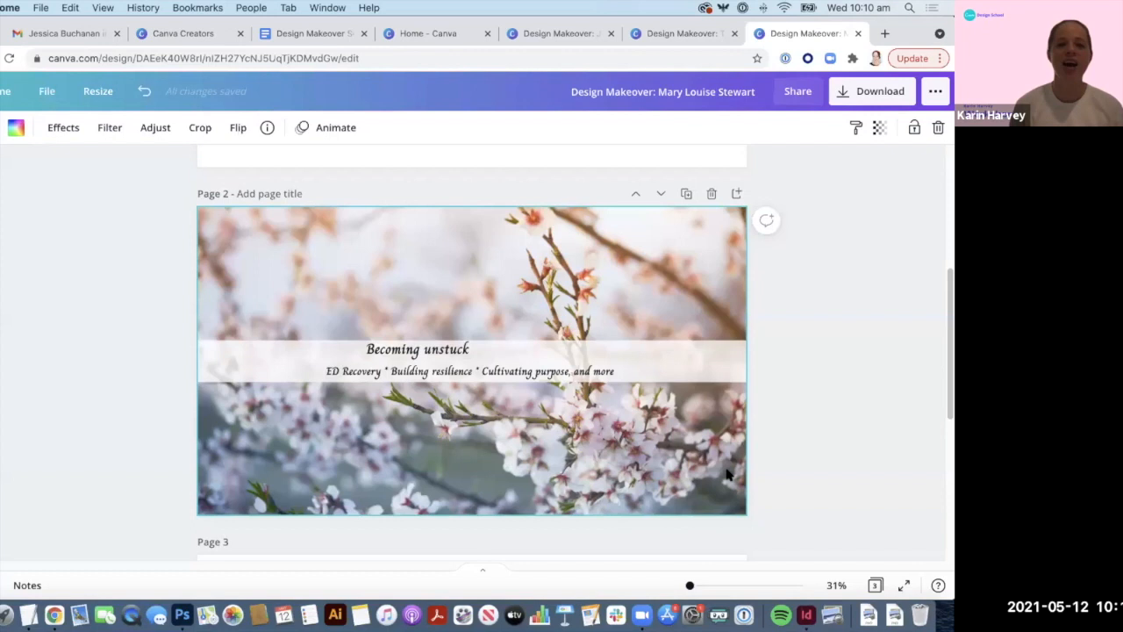
{"action": "scroll", "coordinate": [639, 428], "scroll_direction": "down", "scroll_amount": 1}
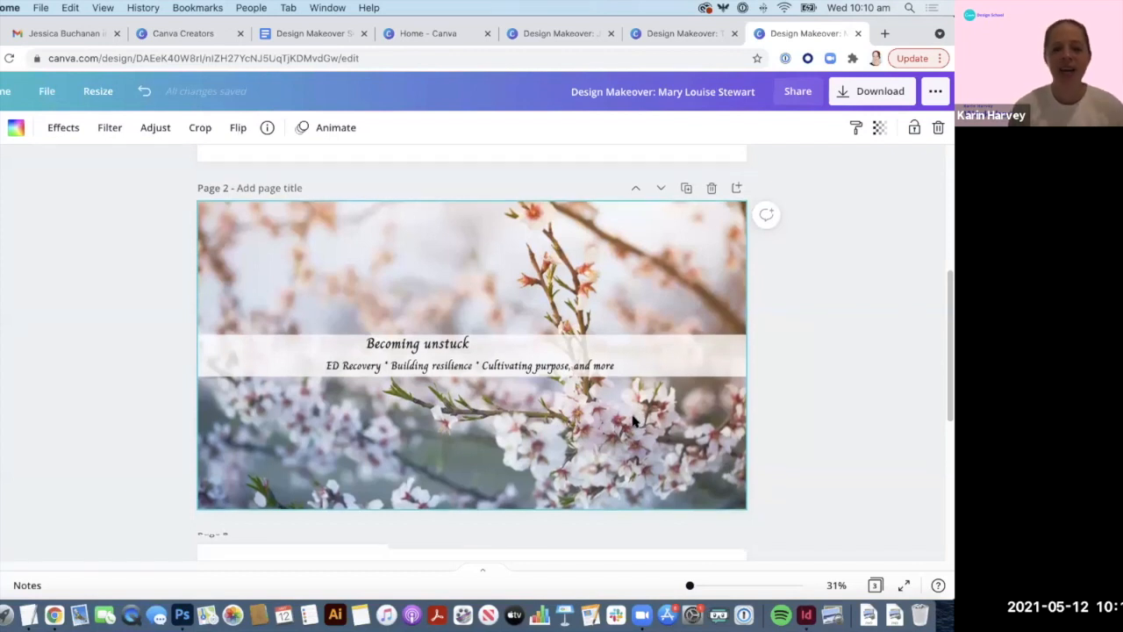
{"action": "left_click", "coordinate": [466, 341]}
{"action": "left_click_drag", "start_coordinate": [460, 339], "coordinate": [482, 337]}
{"action": "left_click", "coordinate": [509, 361]}
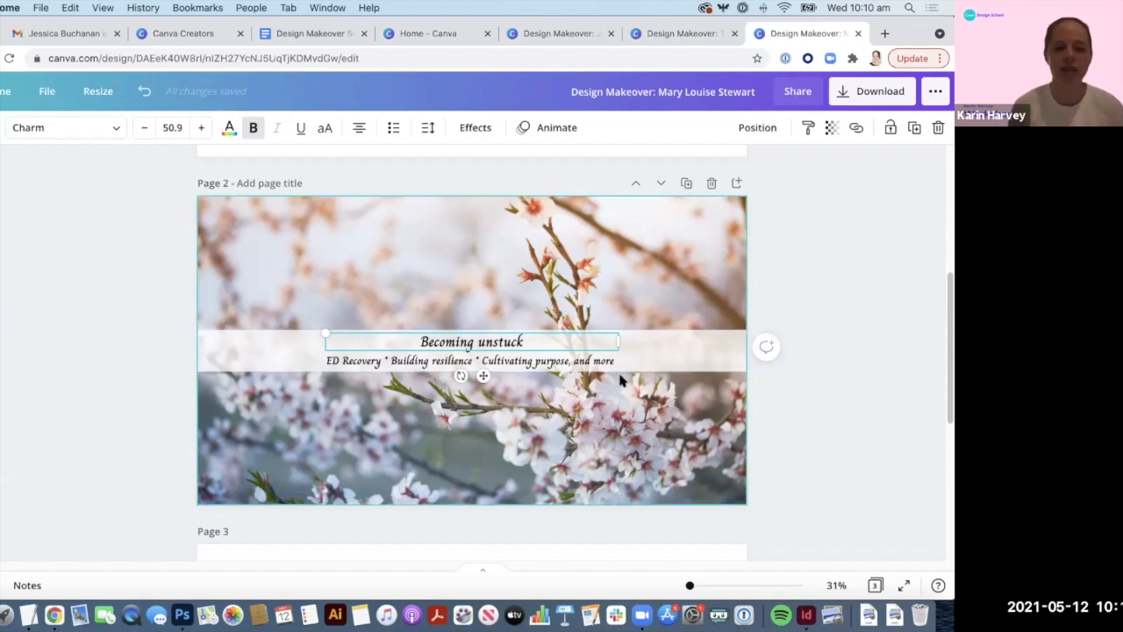
Step: Enlarge the "Becoming unstuck" heading to size 118 and move it up over the upper edge of the white band
{"action": "left_click_drag", "start_coordinate": [618, 342], "coordinate": [712, 295]}
{"action": "left_click_drag", "start_coordinate": [579, 342], "coordinate": [521, 319]}
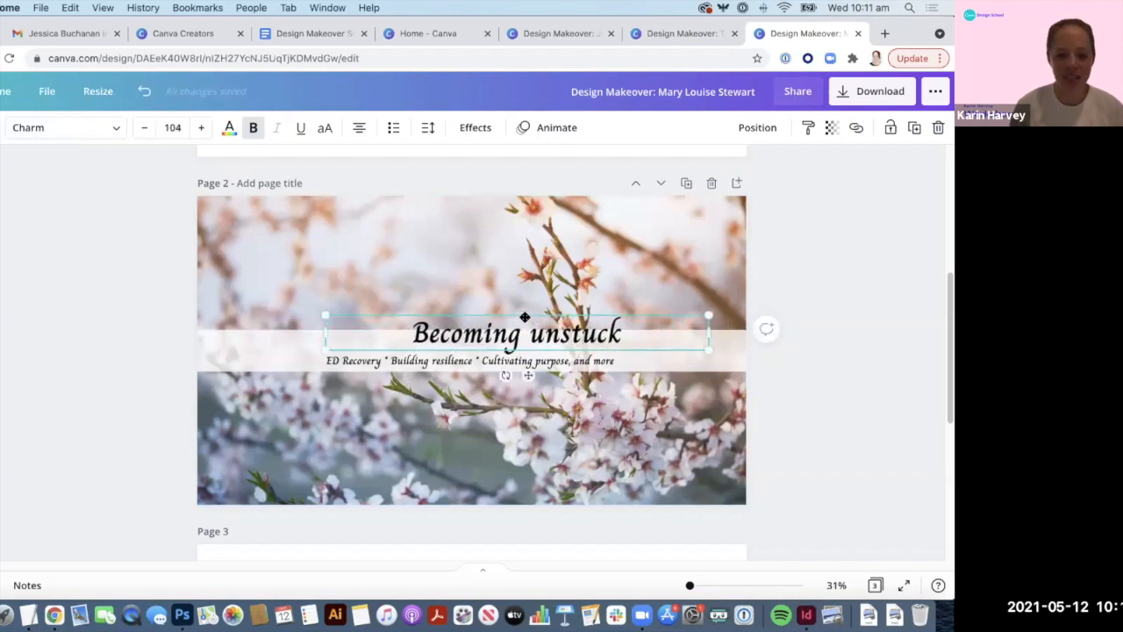
{"action": "left_click_drag", "start_coordinate": [703, 263], "coordinate": [702, 263]}
Step: Capitalise the second word of the heading so it reads "Becoming Unstuck"
{"action": "left_click", "coordinate": [518, 309]}
{"action": "key", "text": "BackSpace"}
{"action": "type", "text": "U"}
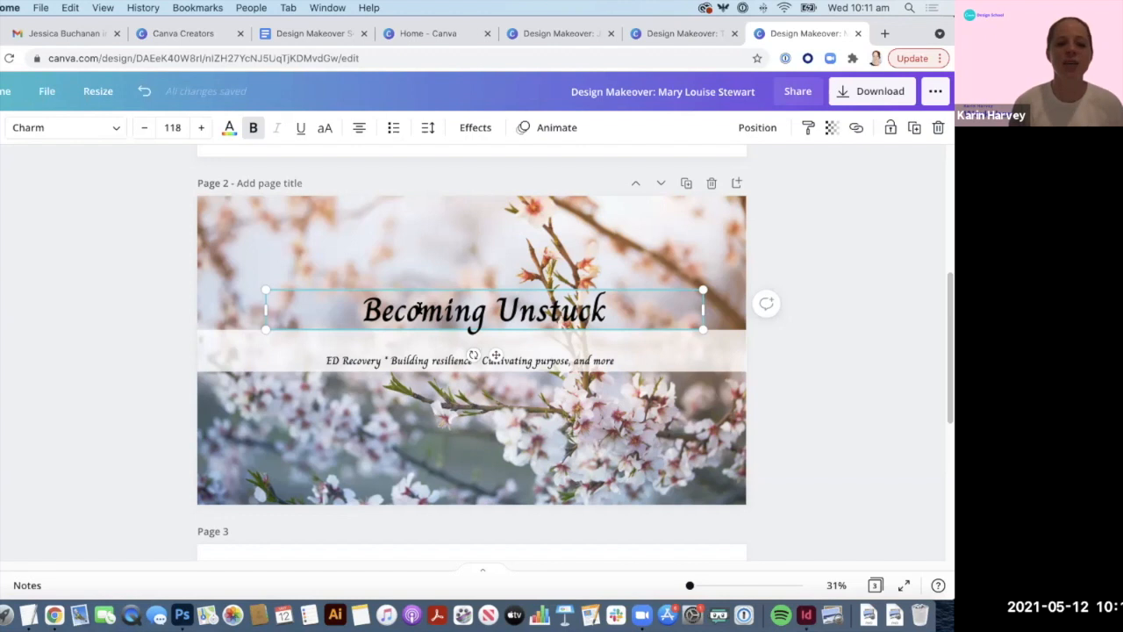
Step: Extend the translucent white band upwards and downwards, and reposition the heading and subtitle within it
{"action": "left_click", "coordinate": [377, 361]}
{"action": "left_click_drag", "start_coordinate": [378, 368], "coordinate": [360, 352]}
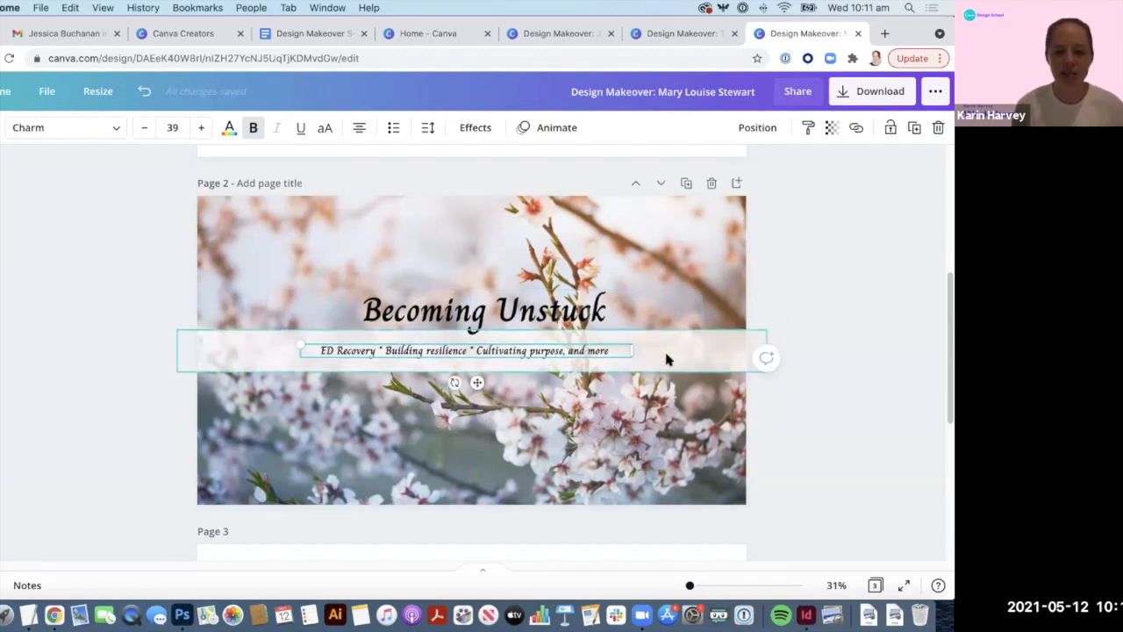
{"action": "left_click_drag", "start_coordinate": [472, 330], "coordinate": [475, 272]}
{"action": "mouse_move", "coordinate": [472, 372]}
{"action": "left_mouse_down"}
{"action": "mouse_move", "coordinate": [468, 383]}
{"action": "mouse_move", "coordinate": [493, 373]}
{"action": "left_mouse_up"}
{"action": "left_click_drag", "start_coordinate": [600, 291], "coordinate": [582, 311]}
Step: Make the translucent white band behind the heading more see-through by setting its transparency to 66
{"action": "left_click", "coordinate": [654, 291]}
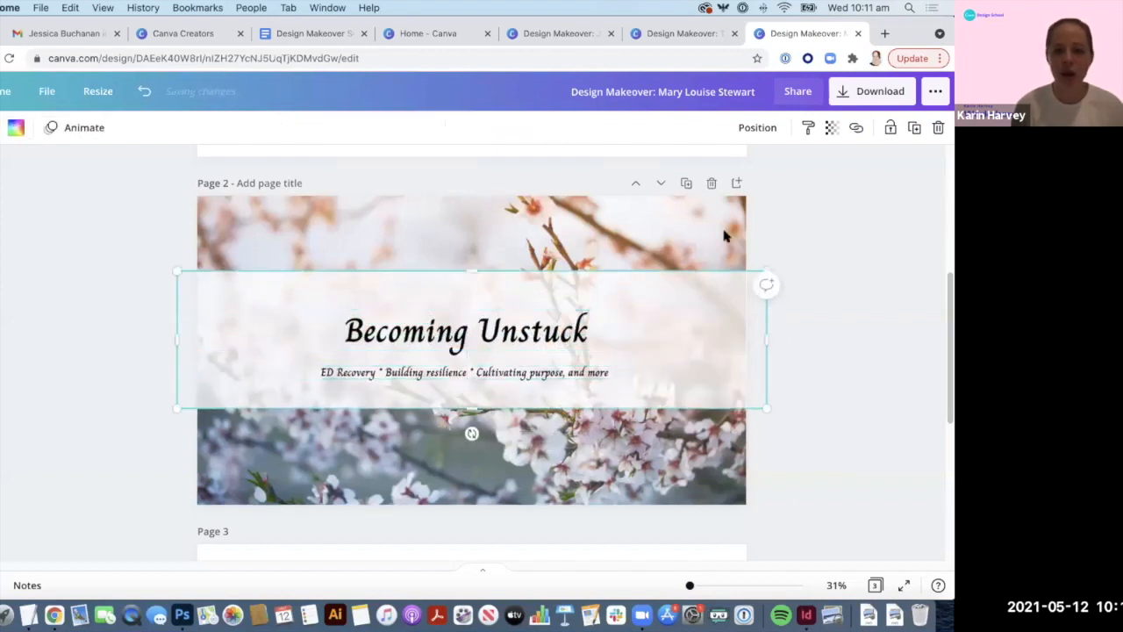
{"action": "left_click", "coordinate": [831, 128]}
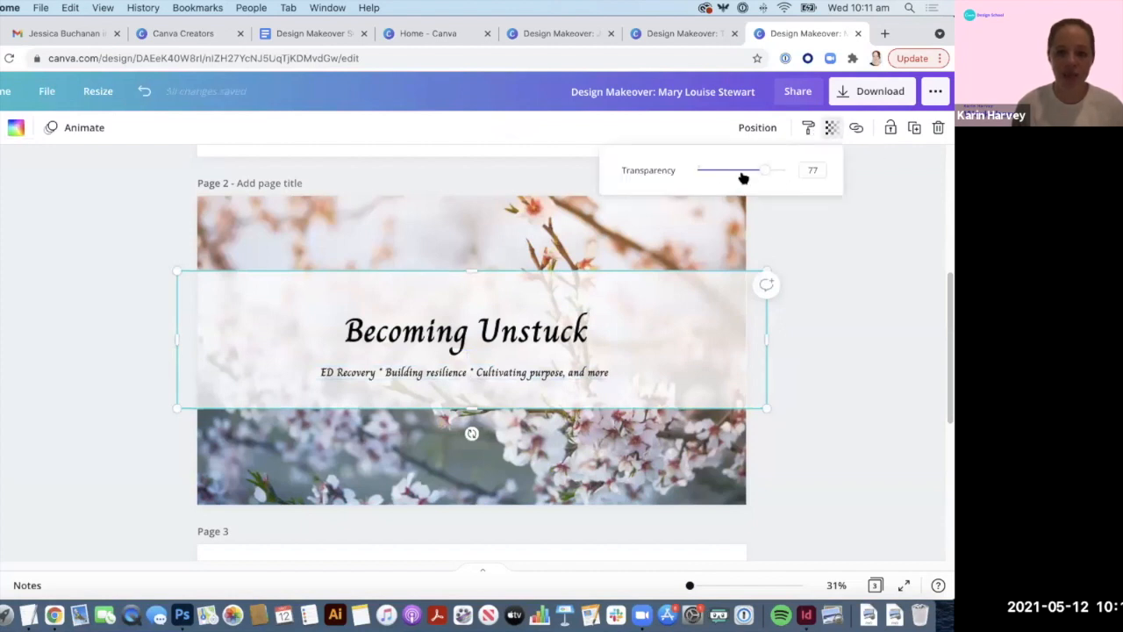
{"action": "left_click_drag", "start_coordinate": [765, 171], "coordinate": [755, 172]}
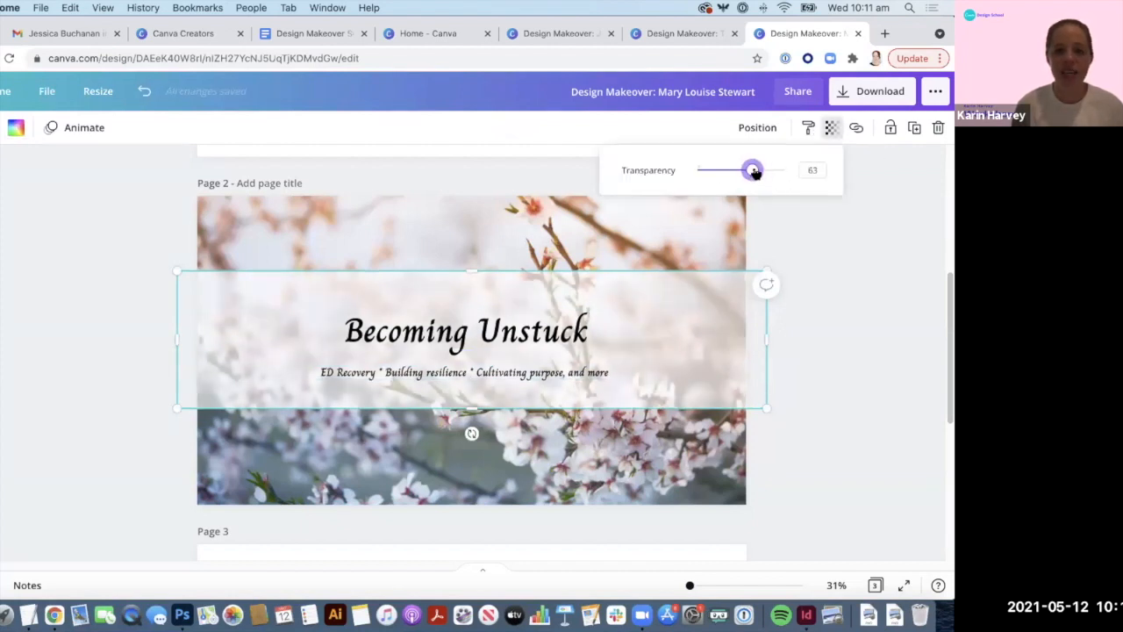
{"action": "left_click", "coordinate": [597, 357]}
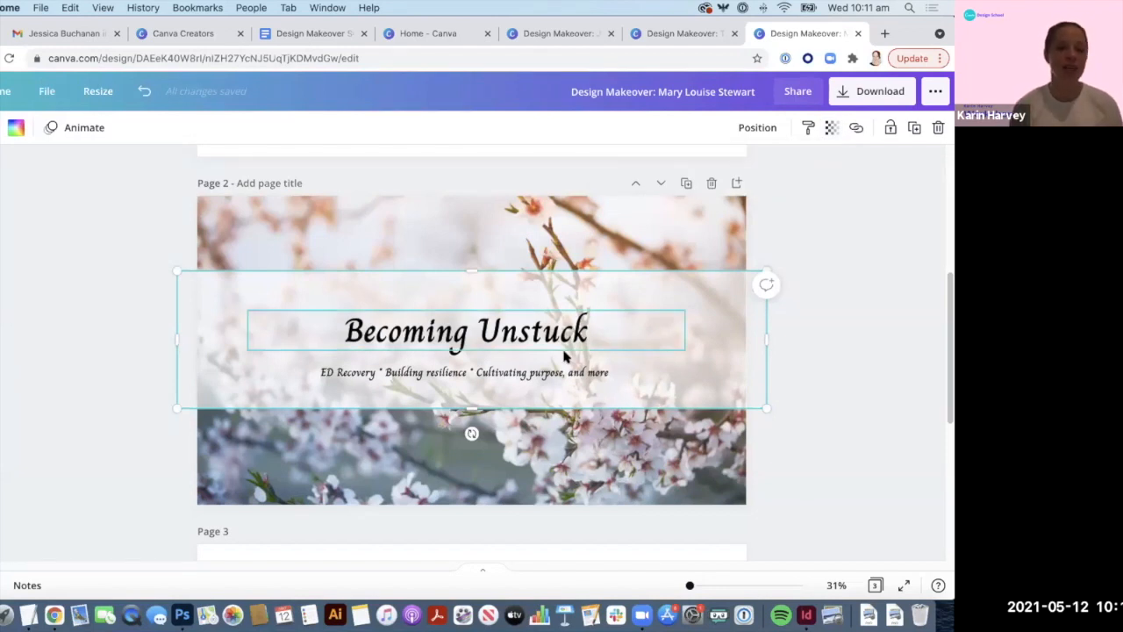
{"action": "left_click", "coordinate": [789, 442]}
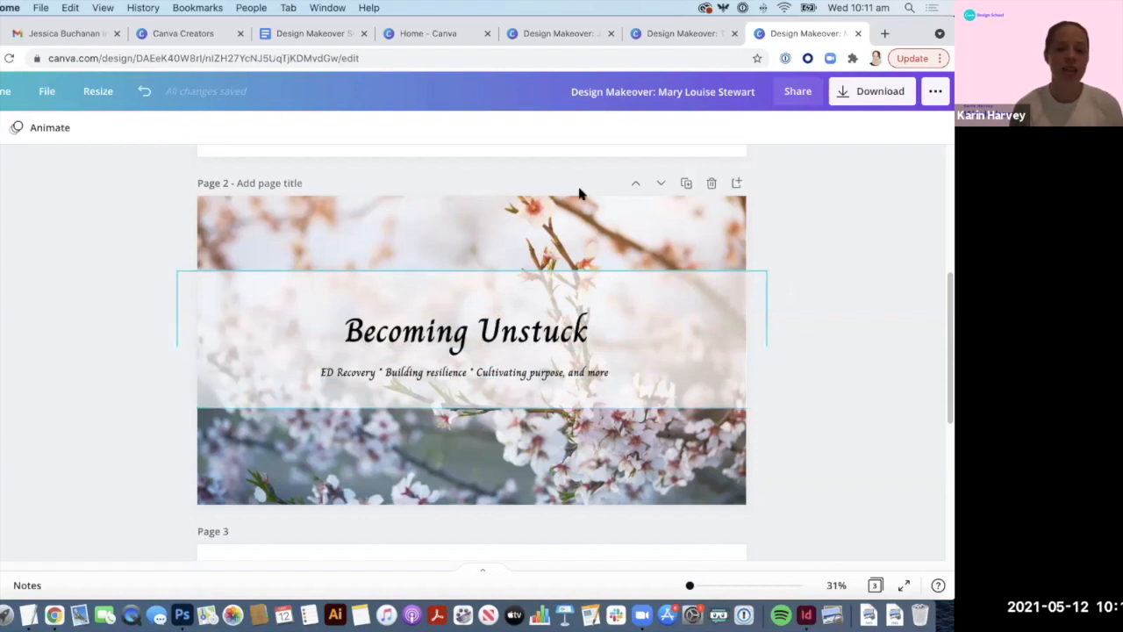
Step: Stretch the translucent white band to cover the whole page and set its transparency to 39
{"action": "left_click", "coordinate": [741, 329]}
{"action": "left_click_drag", "start_coordinate": [476, 248], "coordinate": [453, 203]}
{"action": "left_click_drag", "start_coordinate": [177, 407], "coordinate": [201, 501]}
{"action": "left_click_drag", "start_coordinate": [765, 354], "coordinate": [745, 351]}
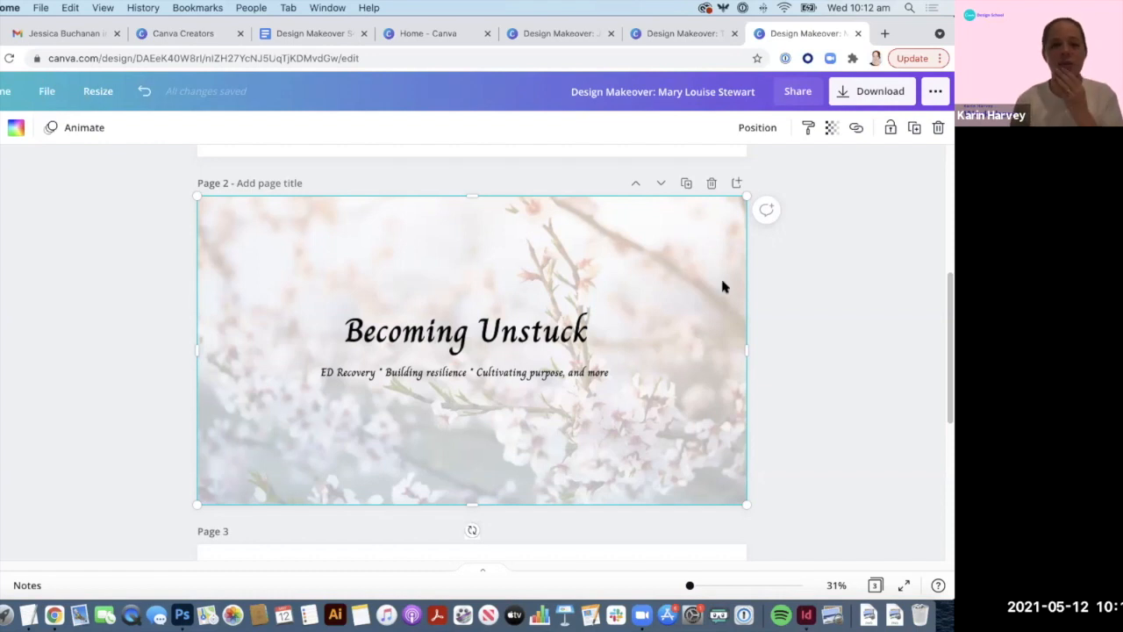
{"action": "left_click", "coordinate": [831, 127]}
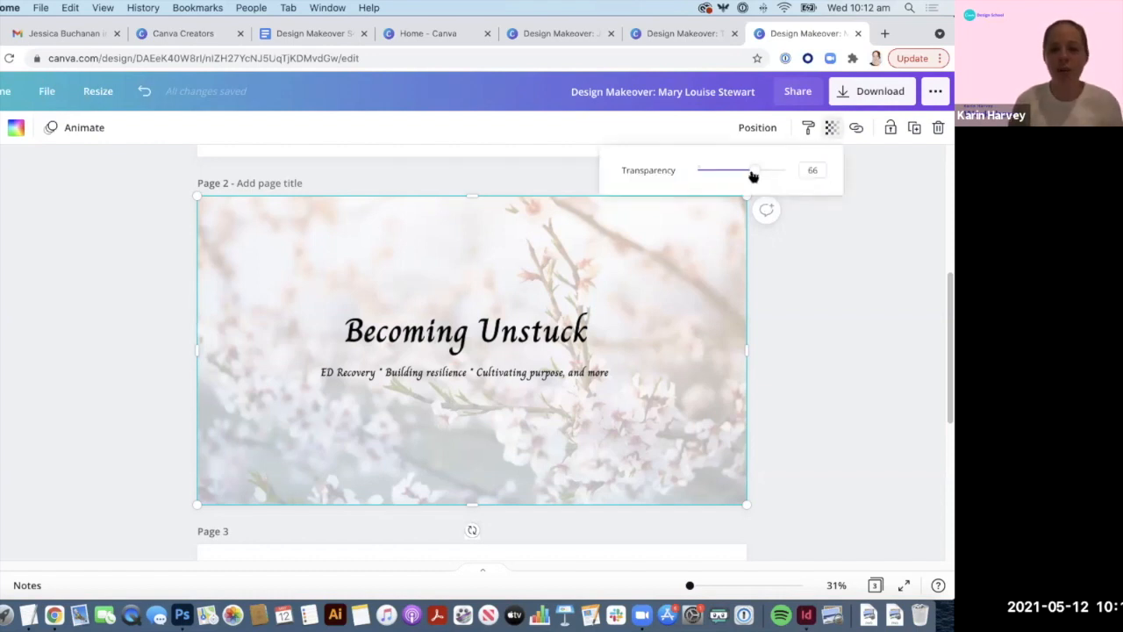
{"action": "left_click_drag", "start_coordinate": [751, 171], "coordinate": [618, 172]}
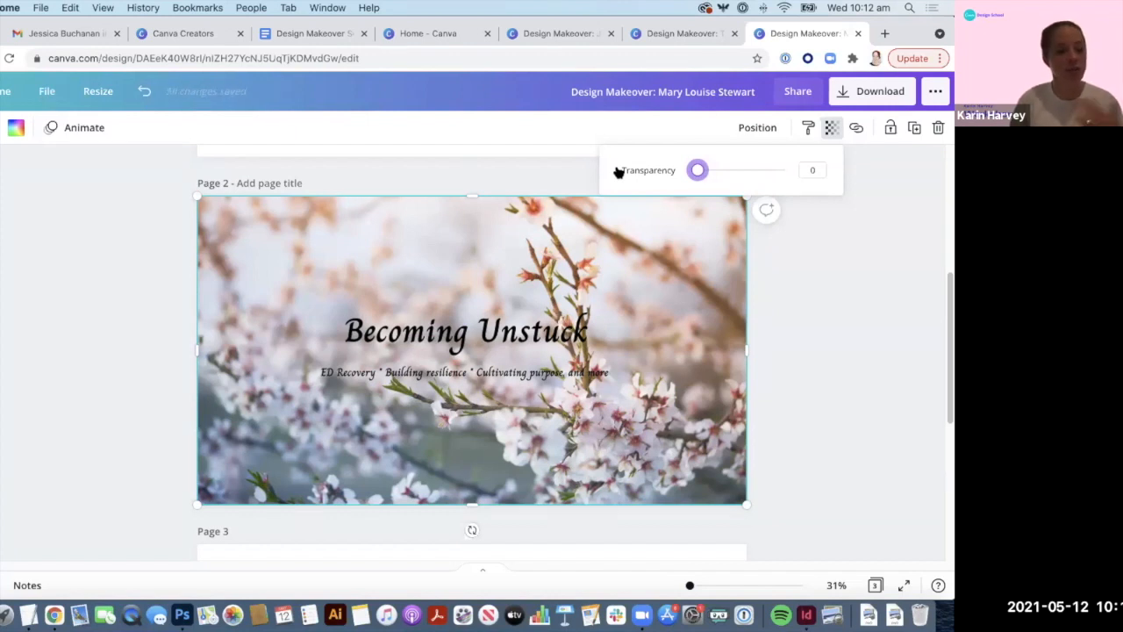
{"action": "left_click_drag", "start_coordinate": [699, 172], "coordinate": [748, 170]}
{"action": "left_click_drag", "start_coordinate": [742, 173], "coordinate": [731, 172]}
Step: Recolour the full-page white overlay to a muted purple, #BB82B7, using a custom colour
{"action": "left_click", "coordinate": [12, 131]}
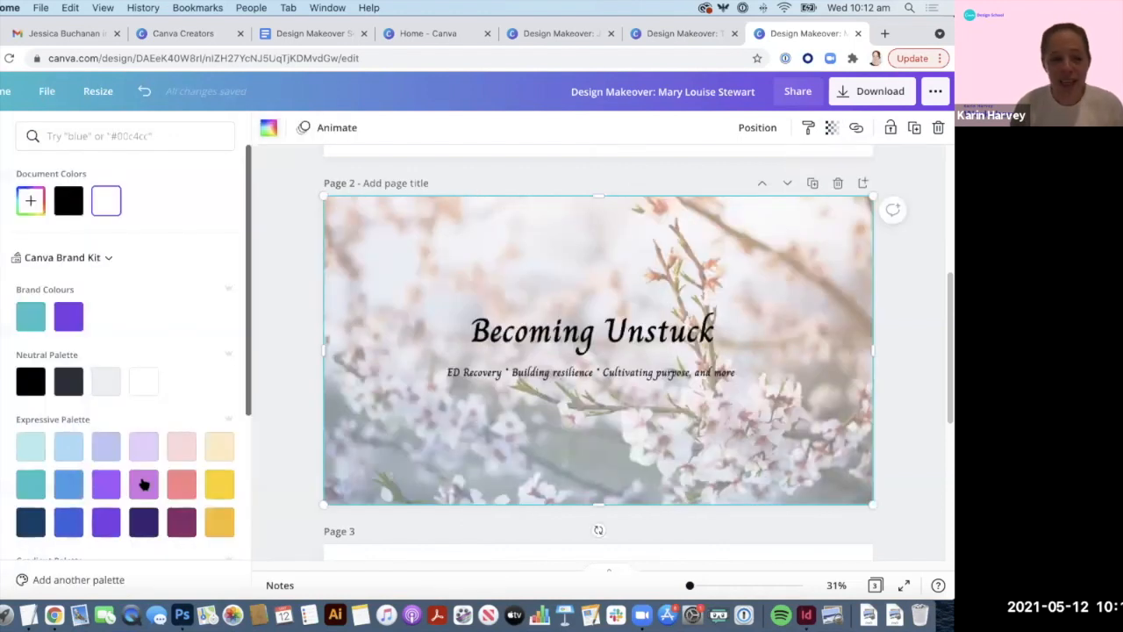
{"action": "left_click", "coordinate": [30, 201]}
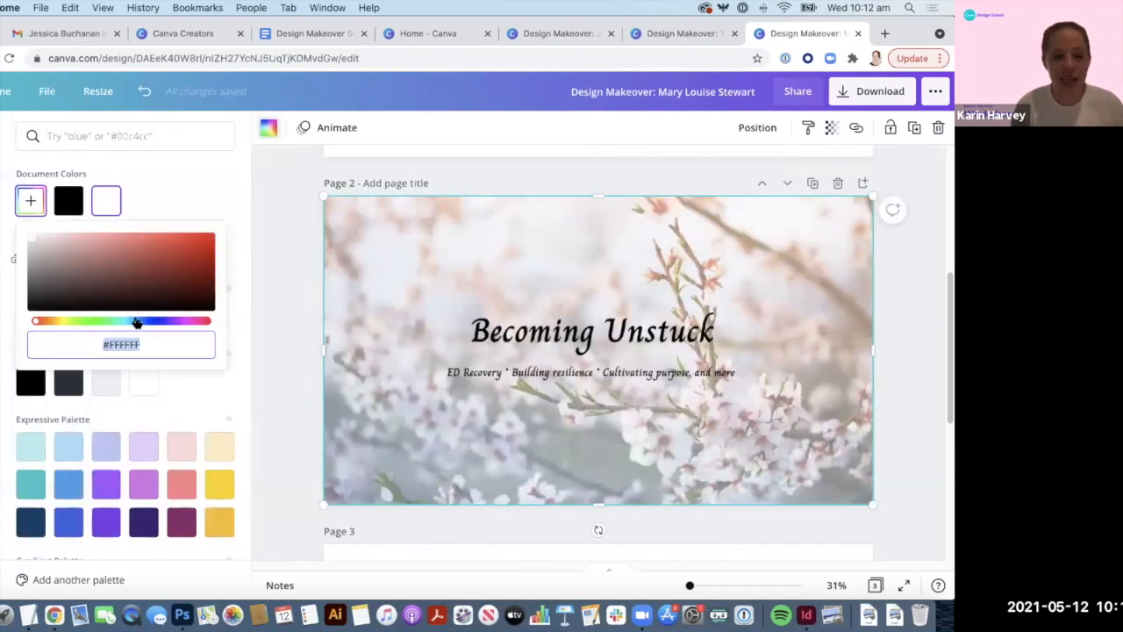
{"action": "left_click", "coordinate": [185, 323]}
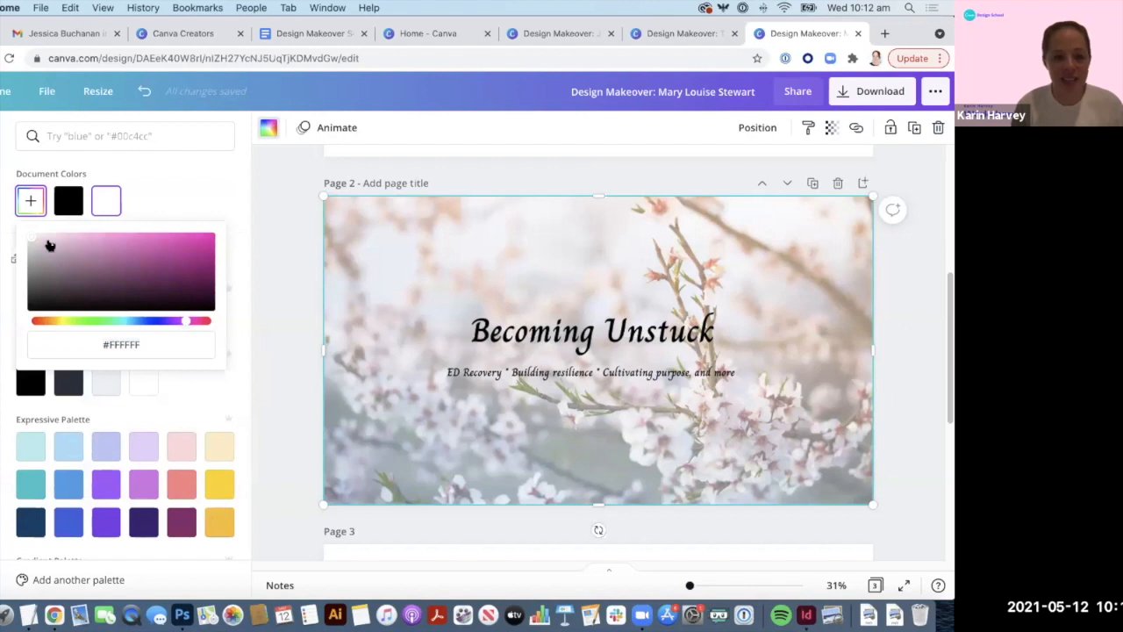
{"action": "left_click_drag", "start_coordinate": [37, 238], "coordinate": [84, 246]}
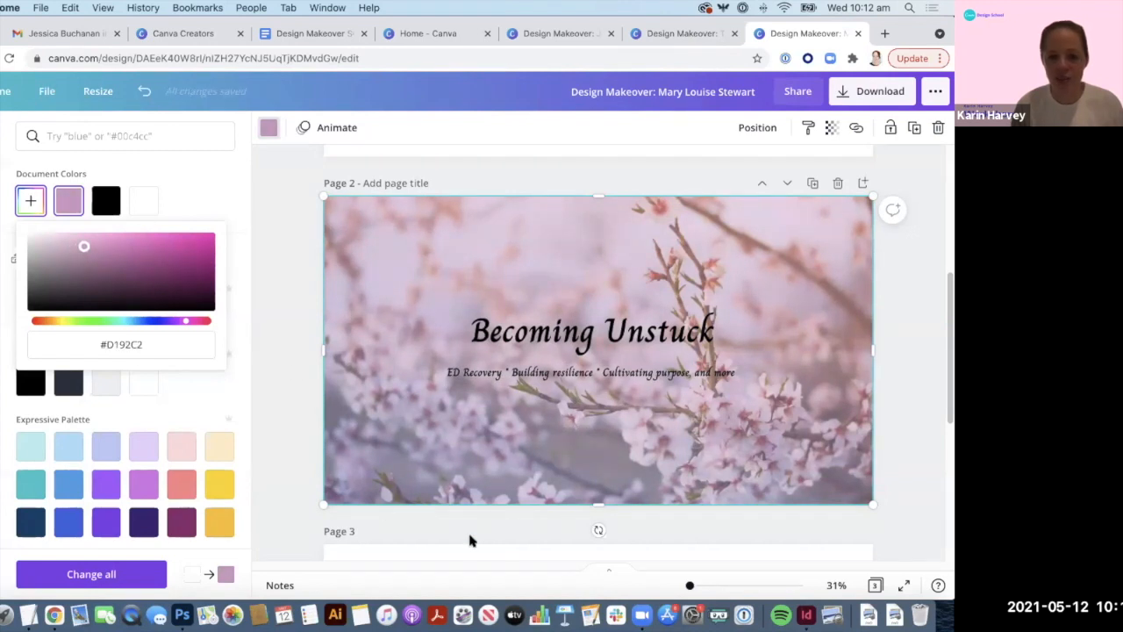
{"action": "left_click_drag", "start_coordinate": [84, 246], "coordinate": [84, 253]}
{"action": "left_click_drag", "start_coordinate": [188, 327], "coordinate": [181, 325]}
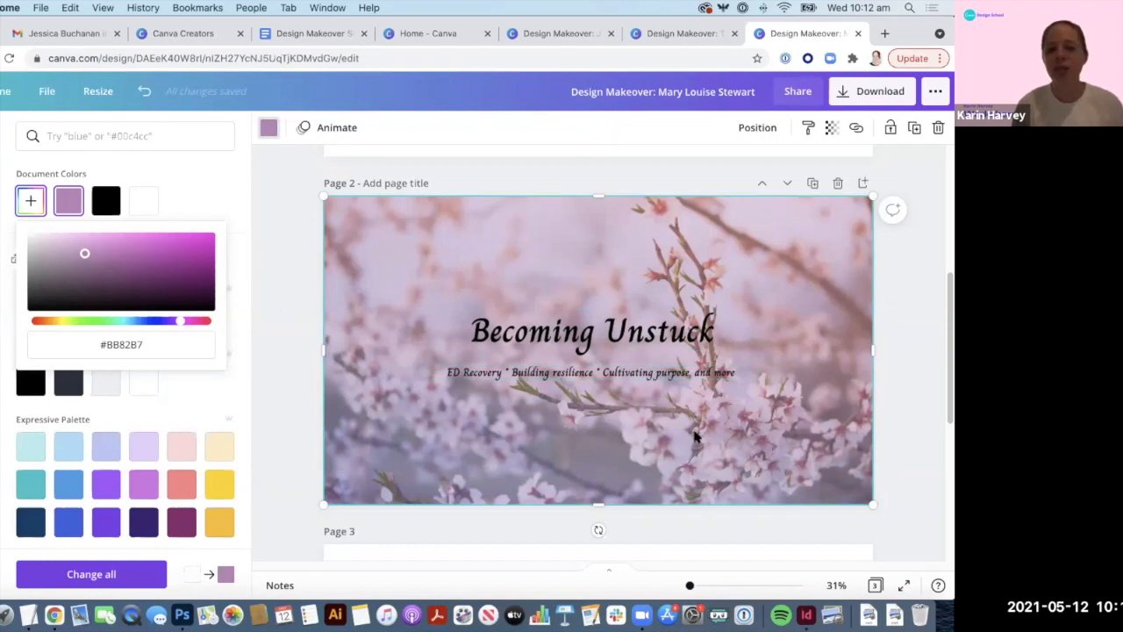
{"action": "left_click", "coordinate": [832, 129]}
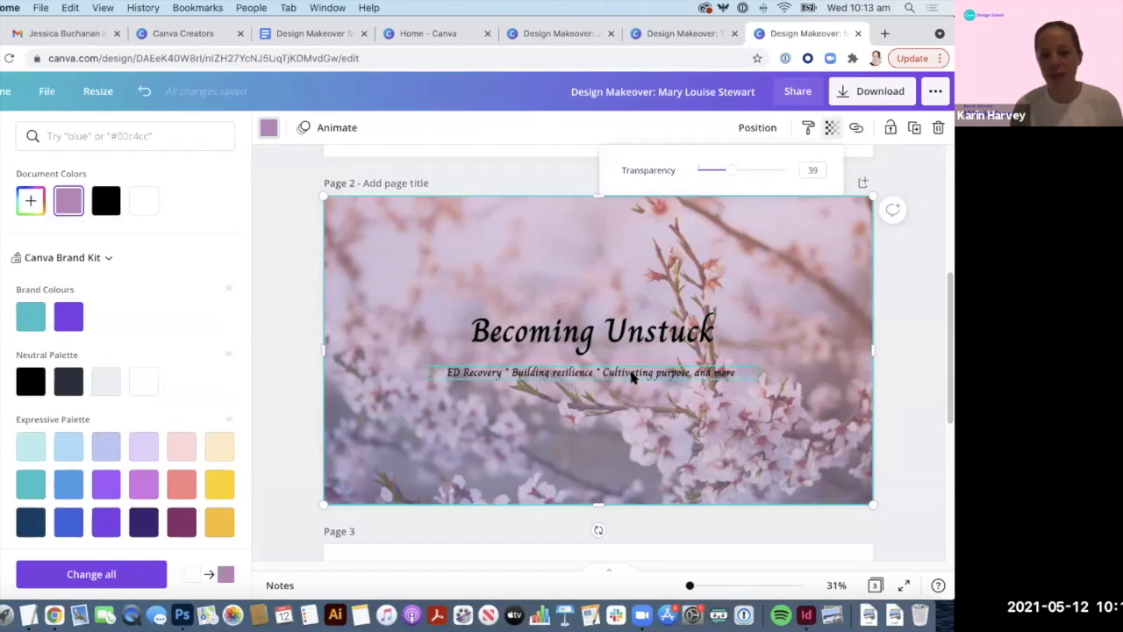
Step: Change both the "Becoming Unstuck" heading and the subtitle to white
{"action": "left_click", "coordinate": [633, 375]}
{"action": "left_click", "coordinate": [229, 128]}
{"action": "left_click", "coordinate": [144, 201]}
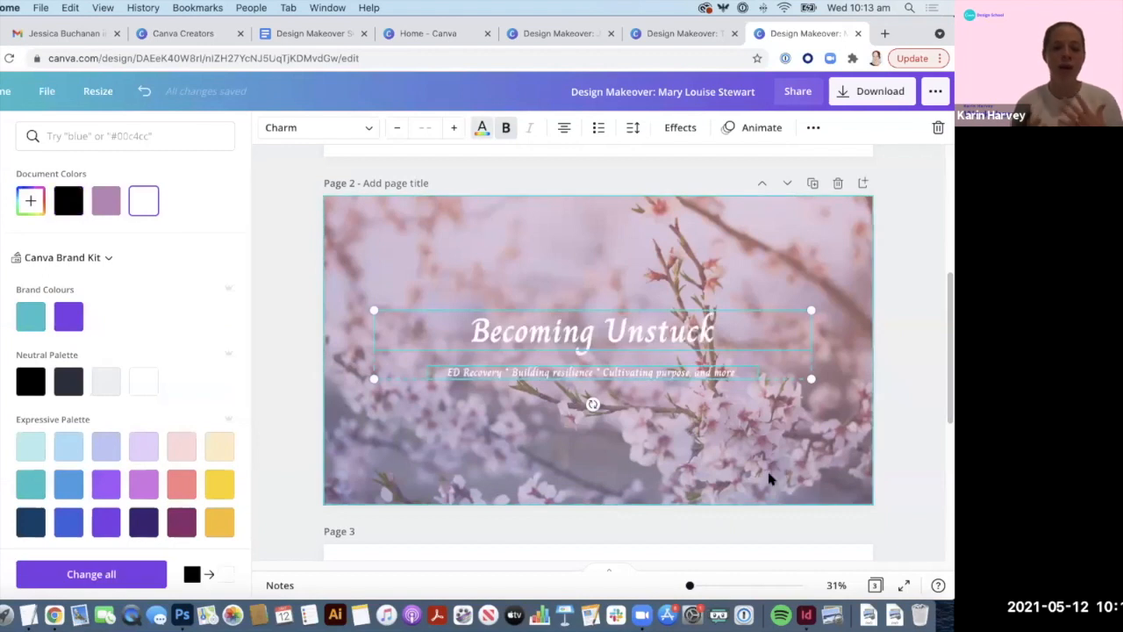
{"action": "left_click", "coordinate": [754, 175]}
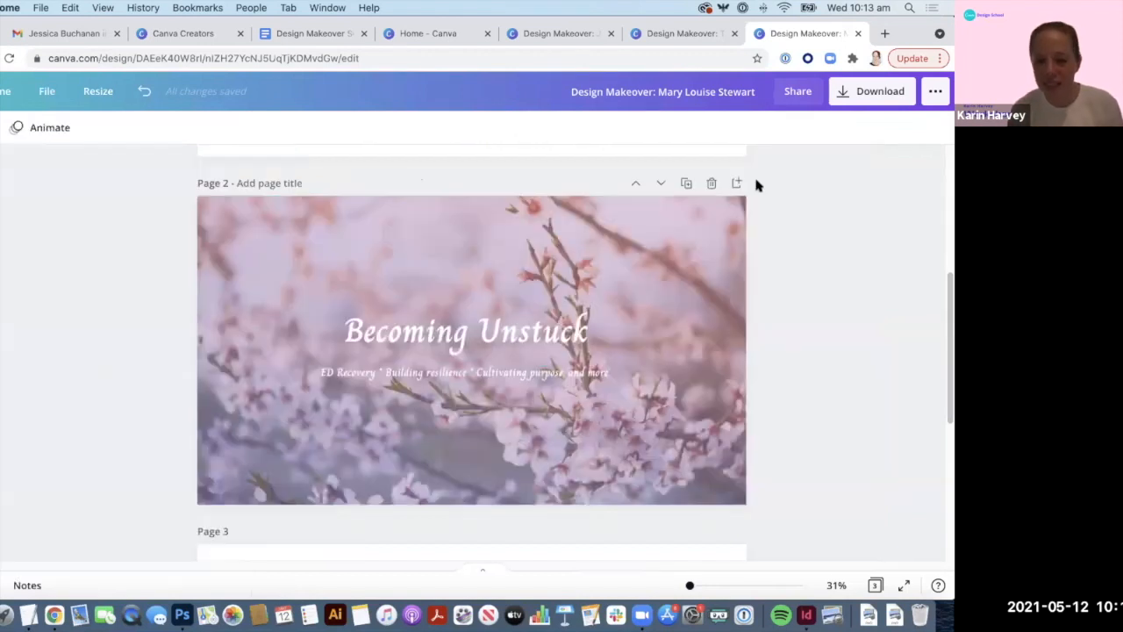
Step: Set the purple overlay's transparency to 47 and darken its colour to #9B6C98
{"action": "left_click", "coordinate": [672, 265]}
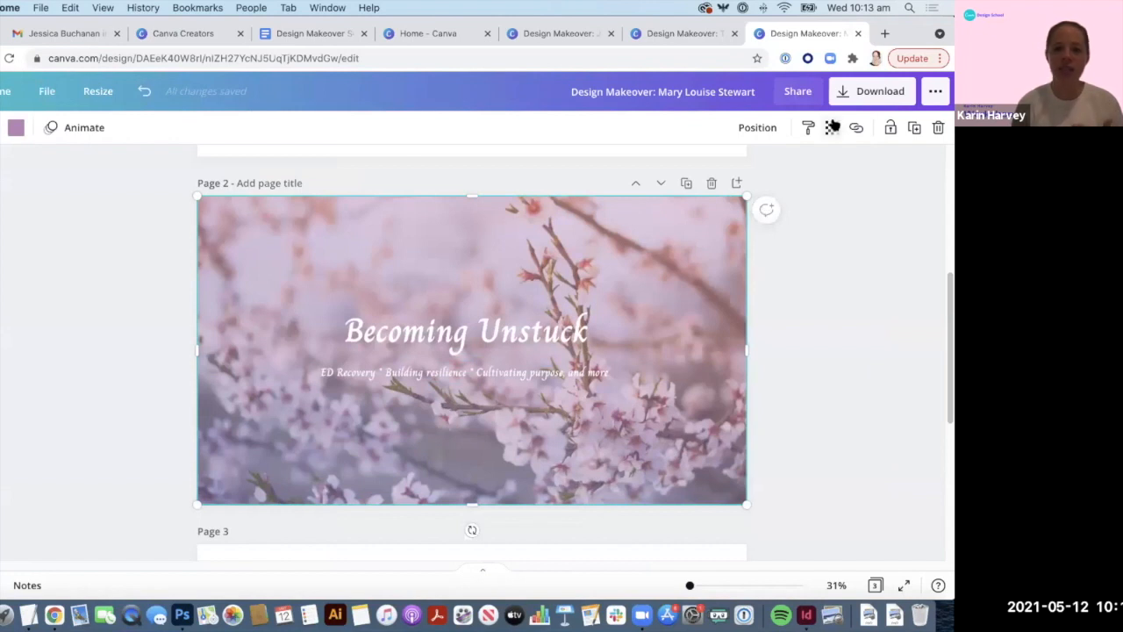
{"action": "left_click", "coordinate": [831, 127]}
{"action": "left_click_drag", "start_coordinate": [733, 172], "coordinate": [737, 173]}
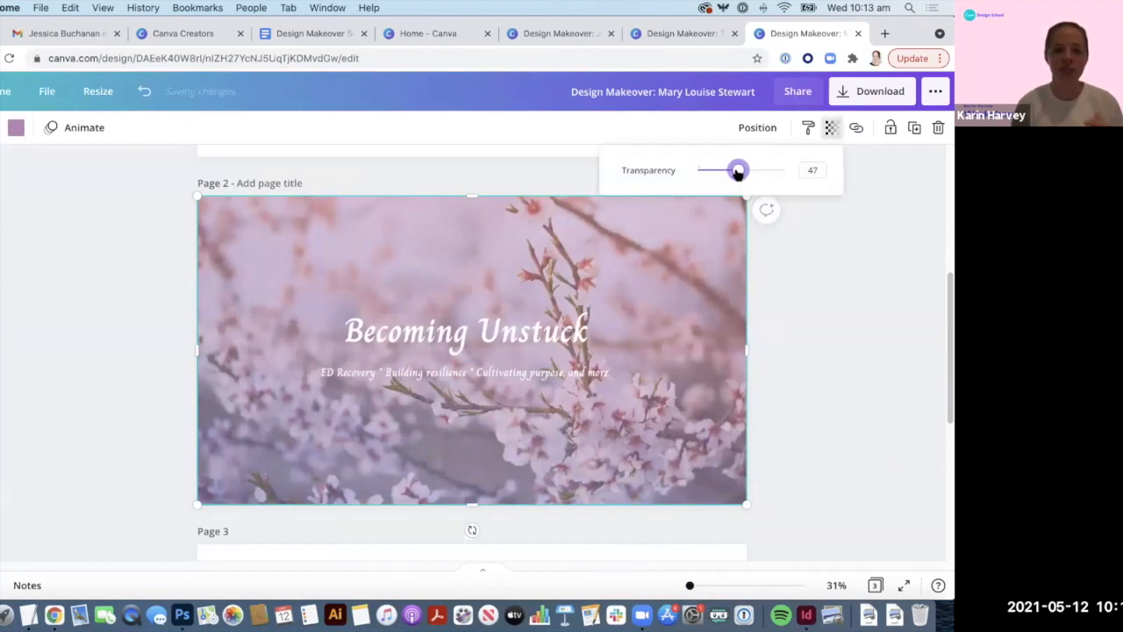
{"action": "left_click", "coordinate": [16, 127]}
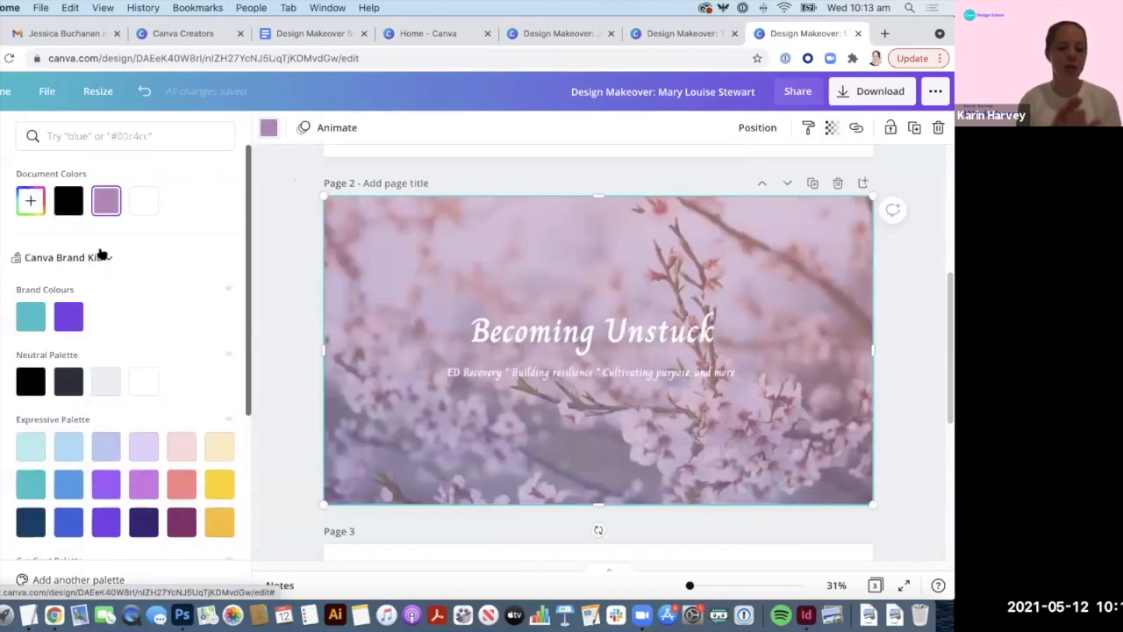
{"action": "left_click", "coordinate": [30, 201]}
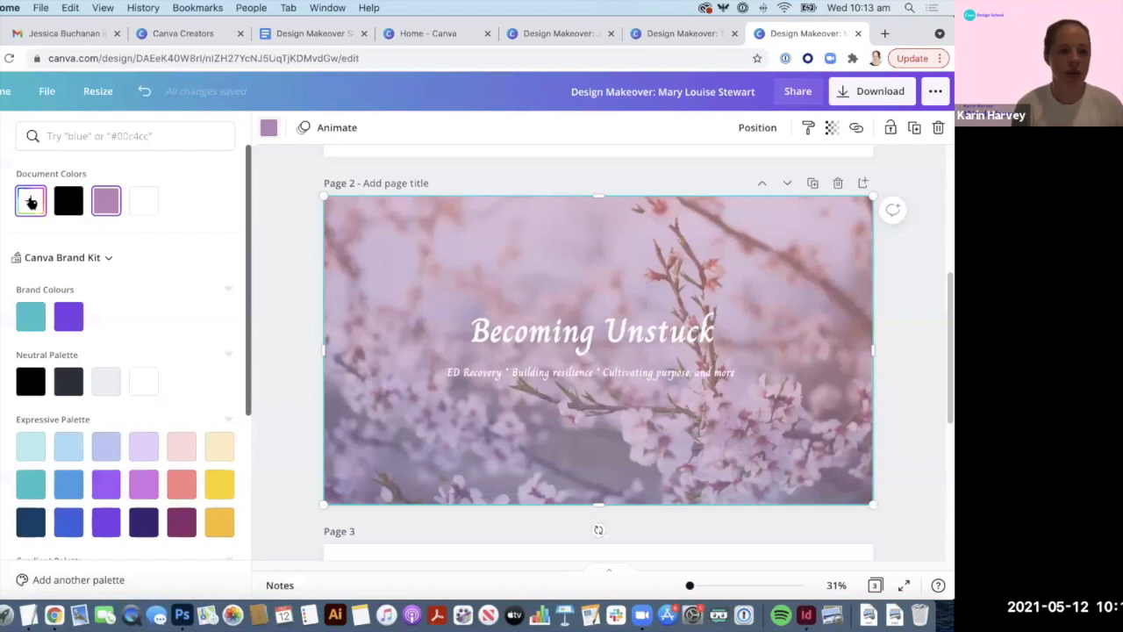
{"action": "left_click", "coordinate": [83, 252]}
{"action": "left_click_drag", "start_coordinate": [84, 252], "coordinate": [83, 264]}
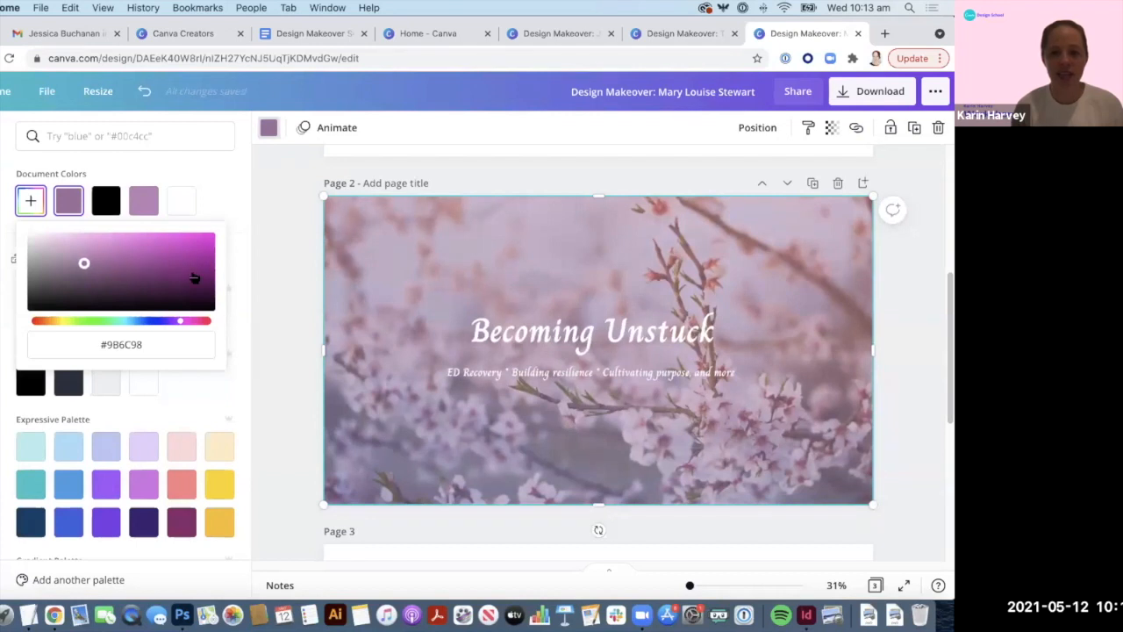
{"action": "left_click", "coordinate": [914, 387]}
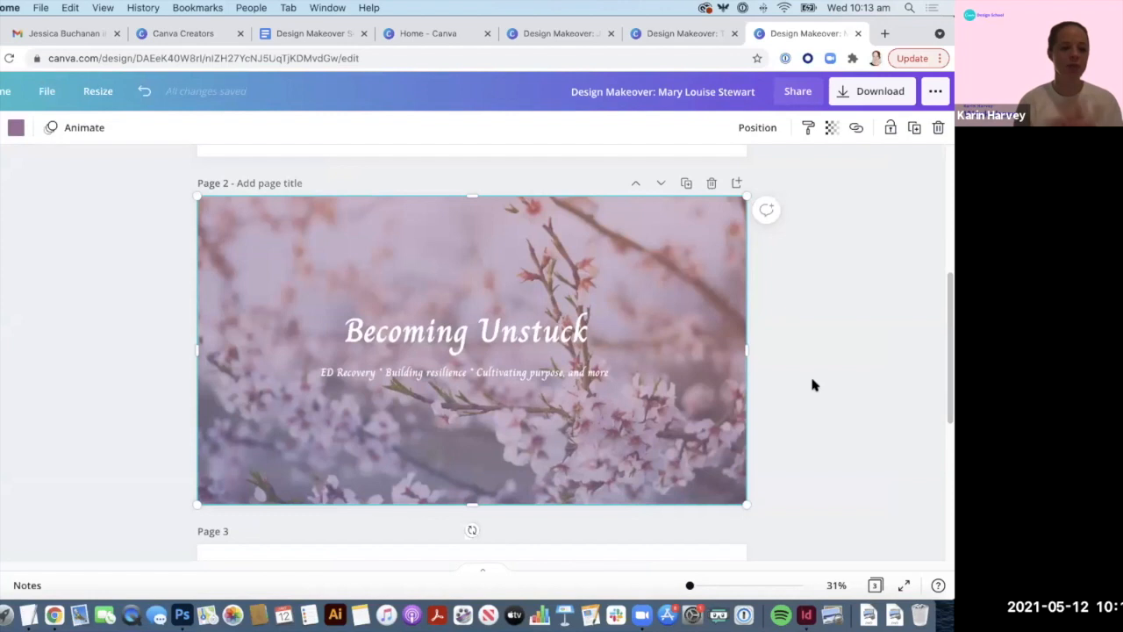
Step: Enlarge the "Becoming Unstuck" heading to size 191 on two lines and move the subtitle down below it
{"action": "left_click", "coordinate": [551, 379]}
{"action": "left_click_drag", "start_coordinate": [536, 386], "coordinate": [530, 391]}
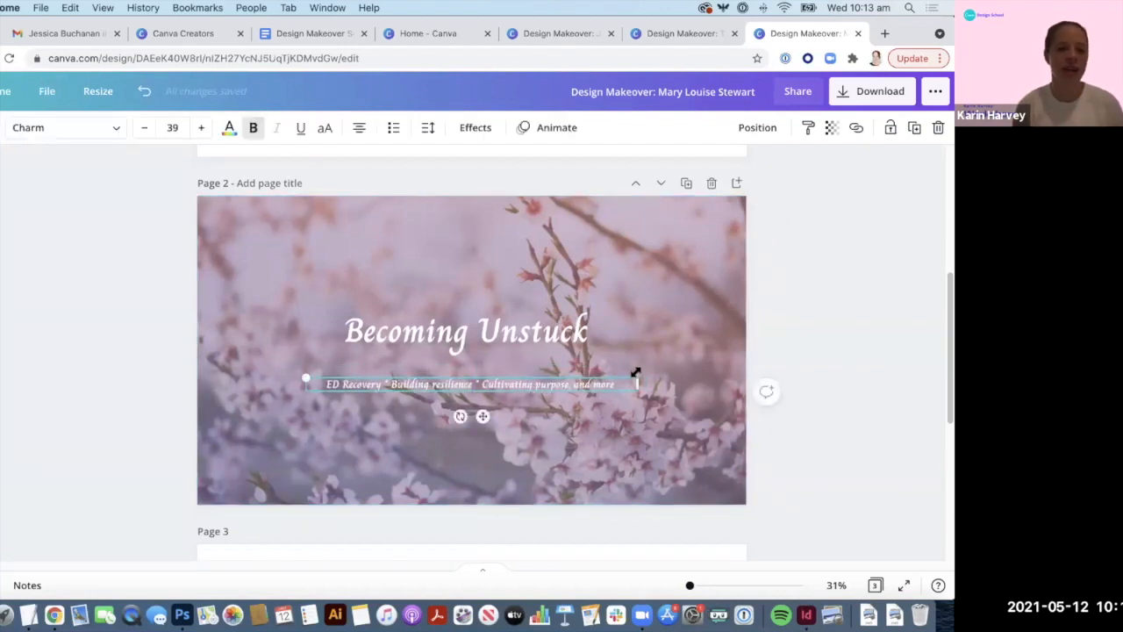
{"action": "left_click", "coordinate": [545, 340]}
{"action": "left_click_drag", "start_coordinate": [687, 307], "coordinate": [594, 229]}
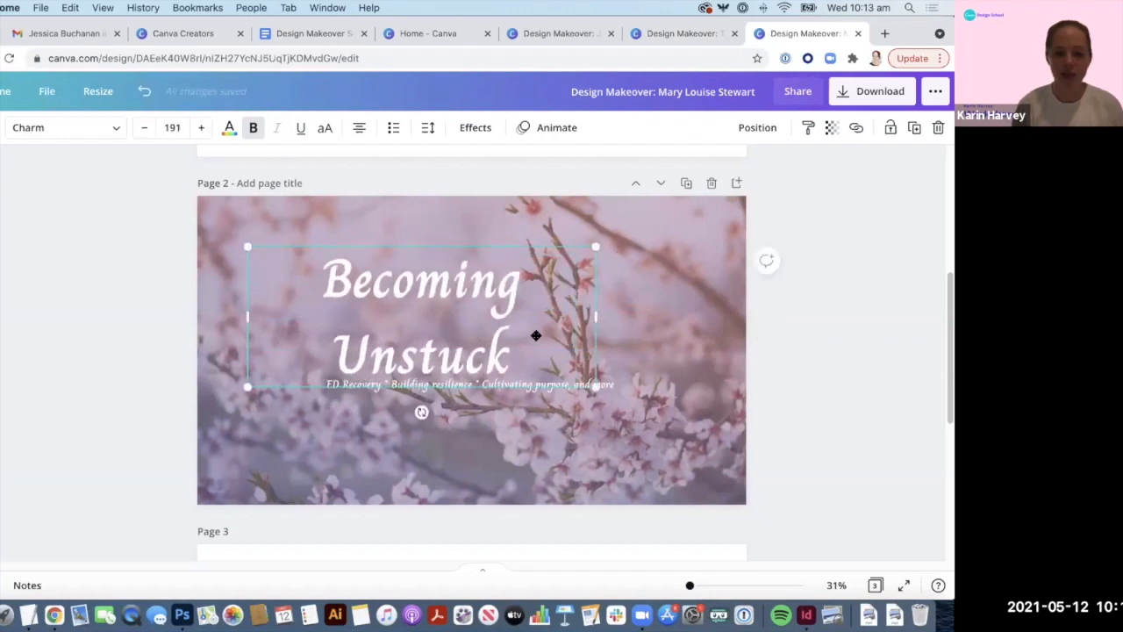
{"action": "left_click_drag", "start_coordinate": [523, 342], "coordinate": [588, 342]}
{"action": "left_click", "coordinate": [768, 479]}
{"action": "left_click_drag", "start_coordinate": [602, 388], "coordinate": [601, 431]}
Step: Tighten the line spacing of the two-line heading and move it down to the page centre, just above the subtitle
{"action": "left_click", "coordinate": [562, 325]}
{"action": "left_click", "coordinate": [562, 327]}
{"action": "left_click_drag", "start_coordinate": [586, 366], "coordinate": [363, 281]}
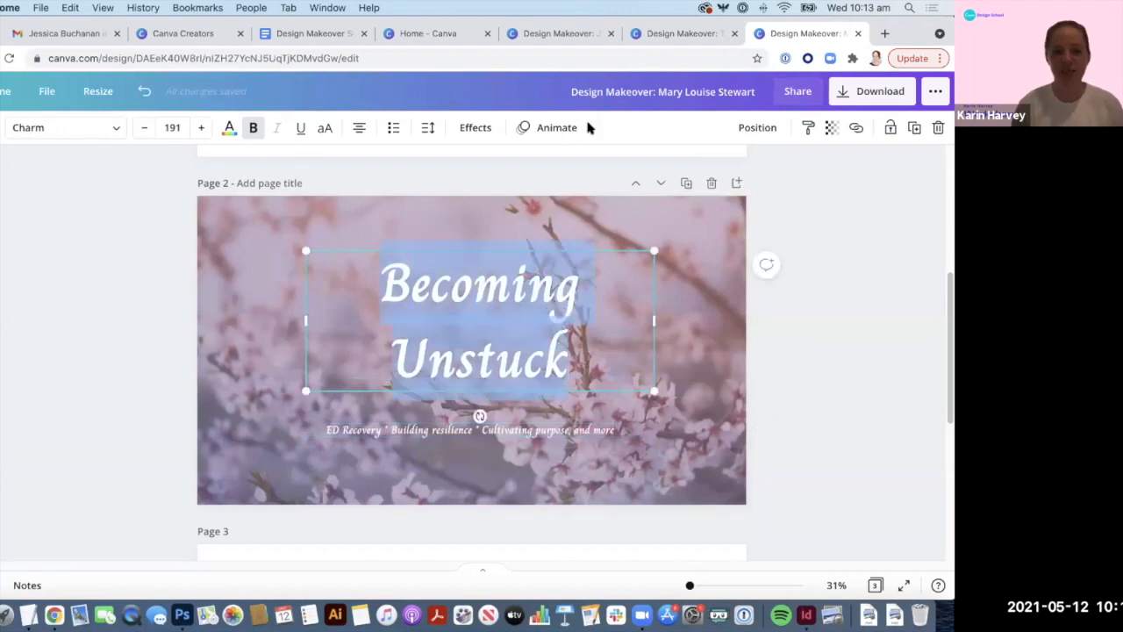
{"action": "left_click", "coordinate": [430, 131]}
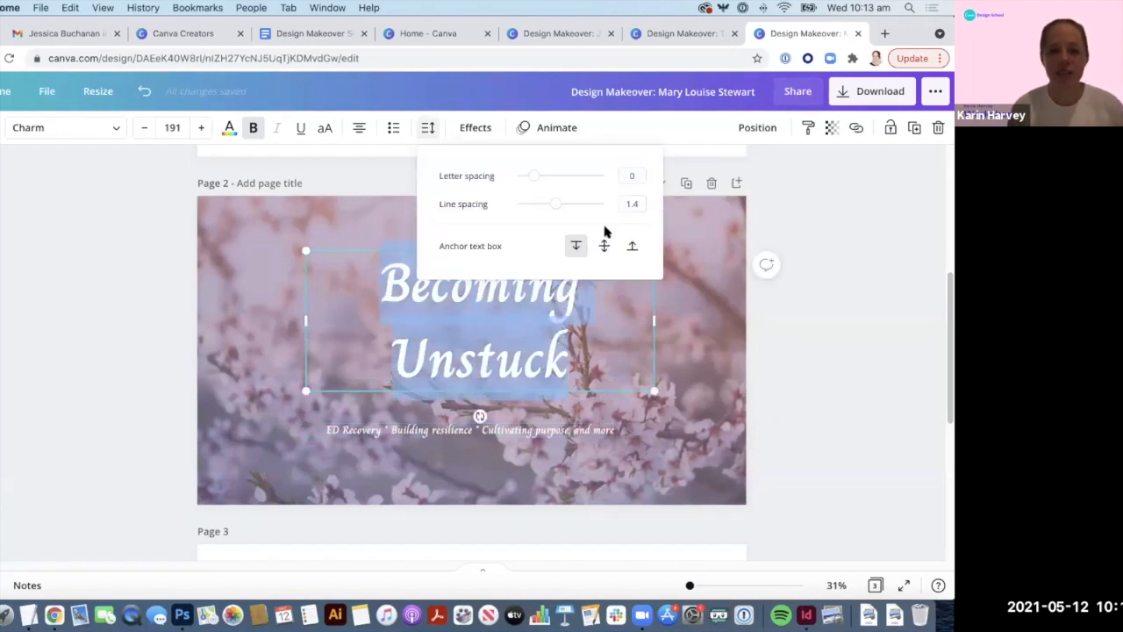
{"action": "left_click_drag", "start_coordinate": [535, 177], "coordinate": [536, 208]}
{"action": "key", "text": "super+z"}
{"action": "left_click", "coordinate": [861, 463]}
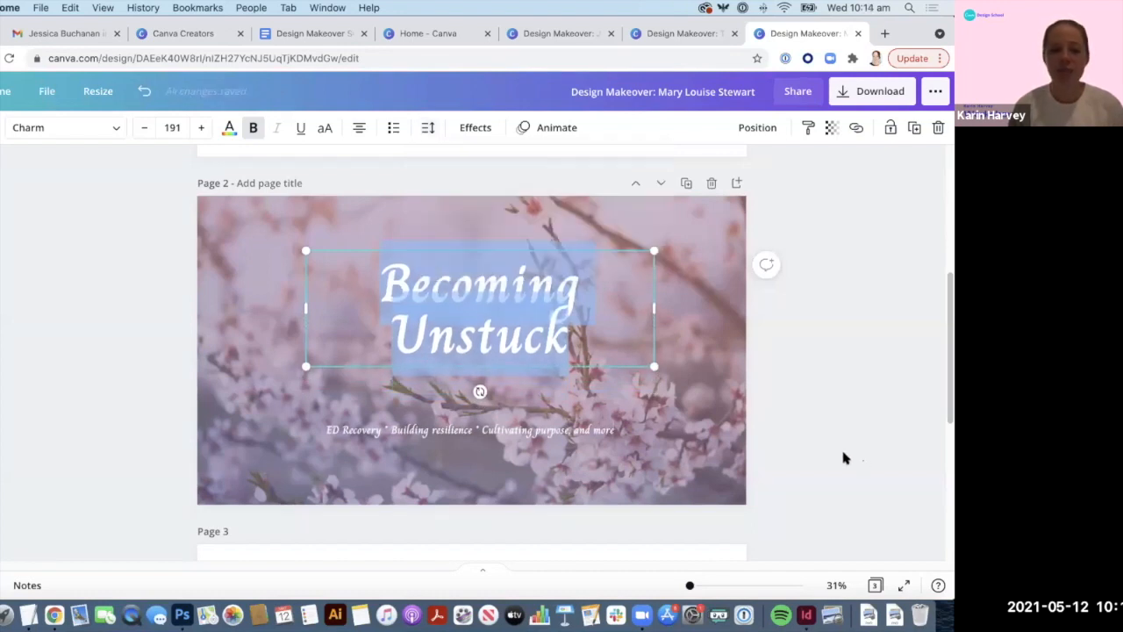
{"action": "left_click", "coordinate": [808, 384]}
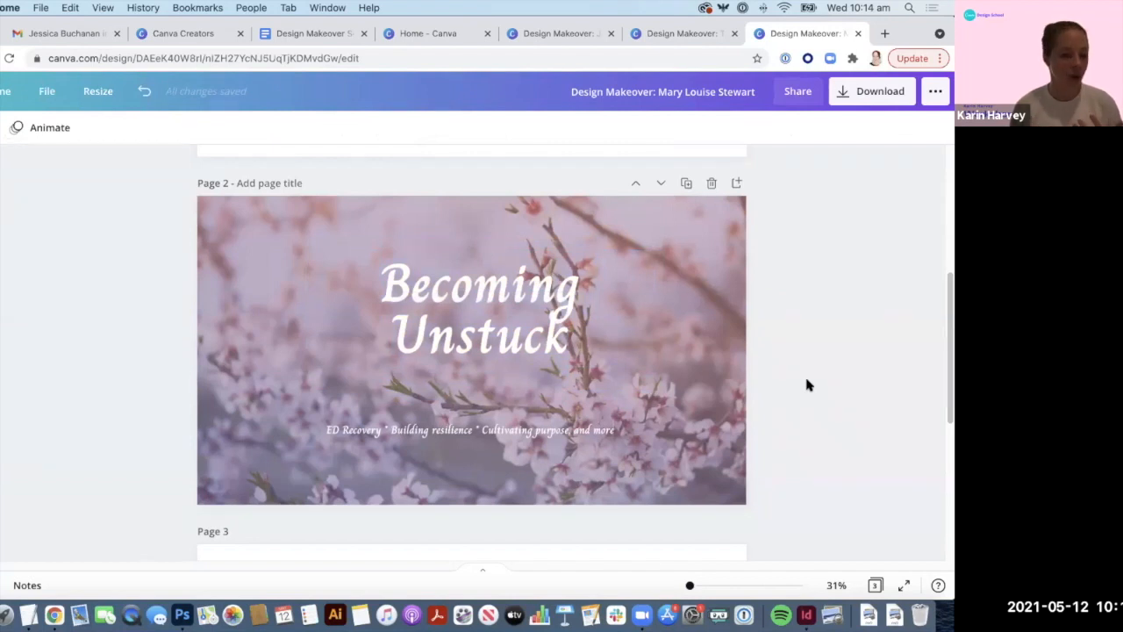
{"action": "left_click_drag", "start_coordinate": [507, 313], "coordinate": [499, 335]}
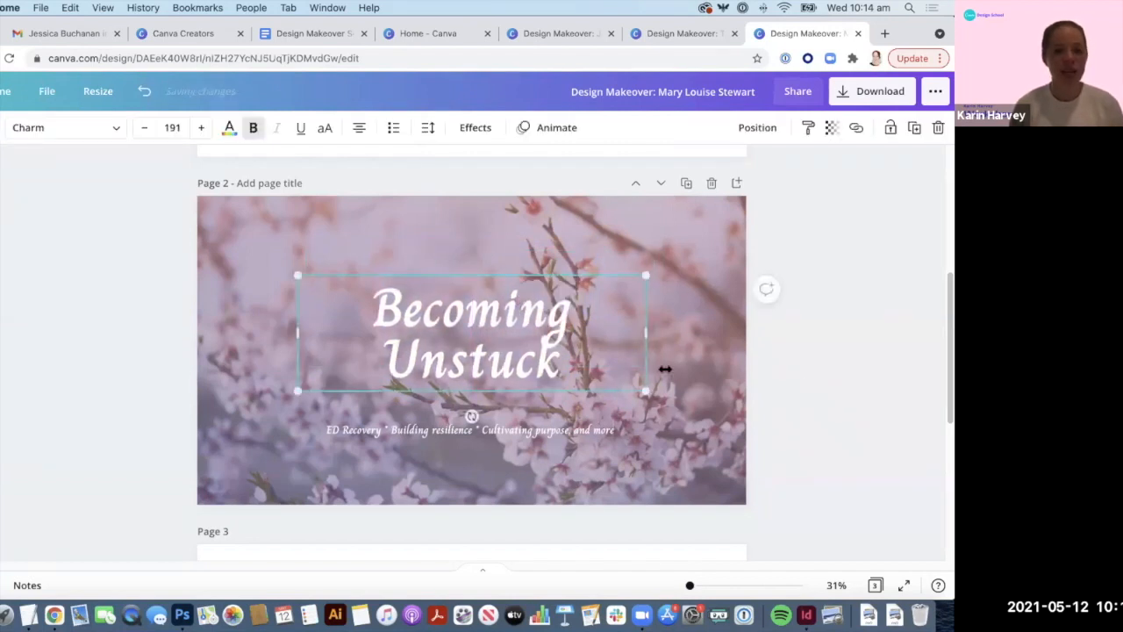
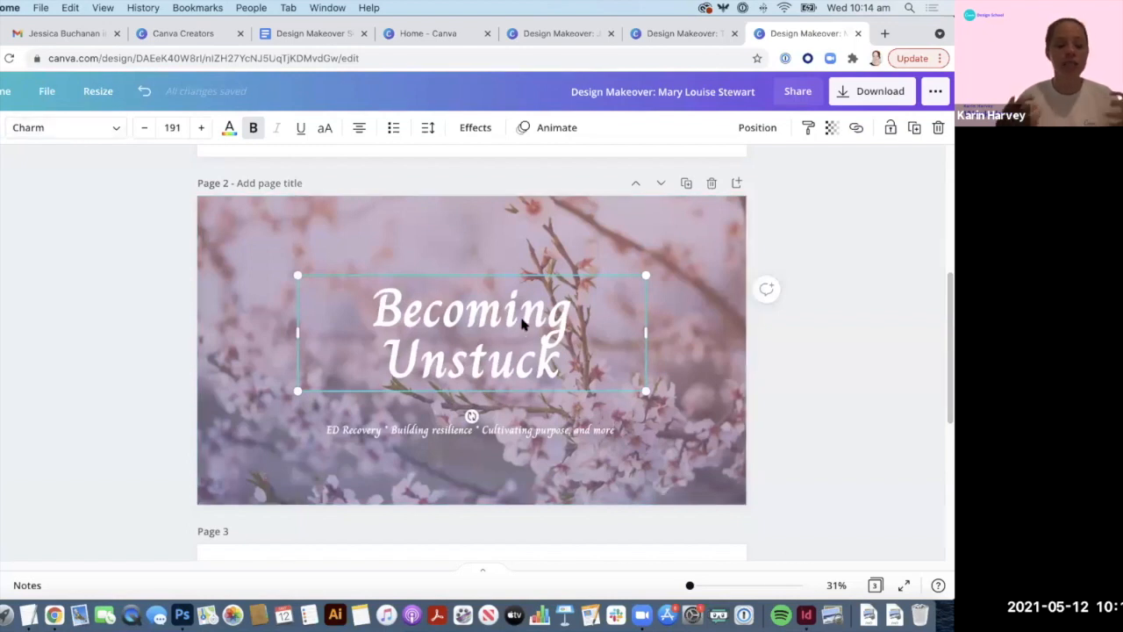
Step: Change the "Becoming Unstuck" heading to the Recife Display Bold font from the Display category and reduce it to size 174, centred above the subtitle
{"action": "left_click", "coordinate": [93, 127]}
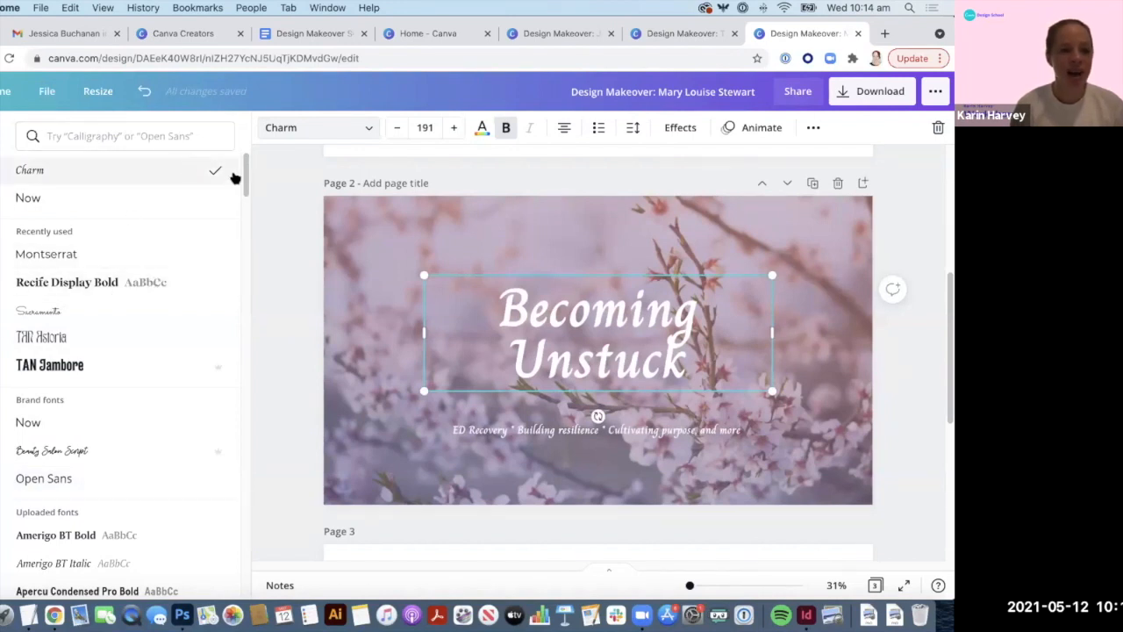
{"action": "left_click", "coordinate": [185, 138]}
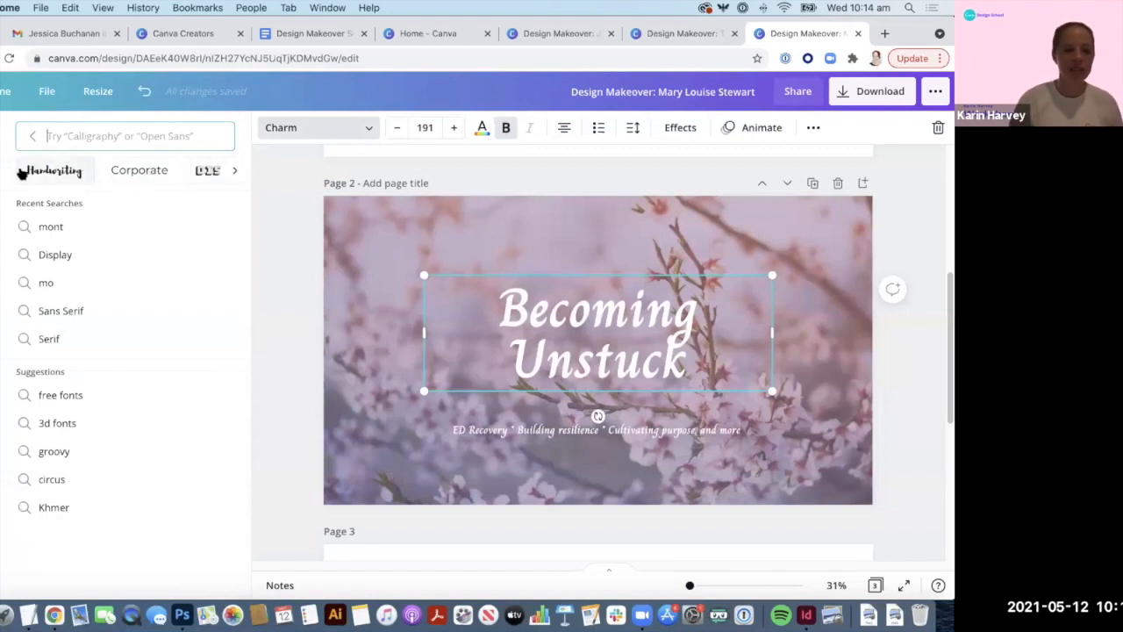
{"action": "left_click", "coordinate": [237, 170]}
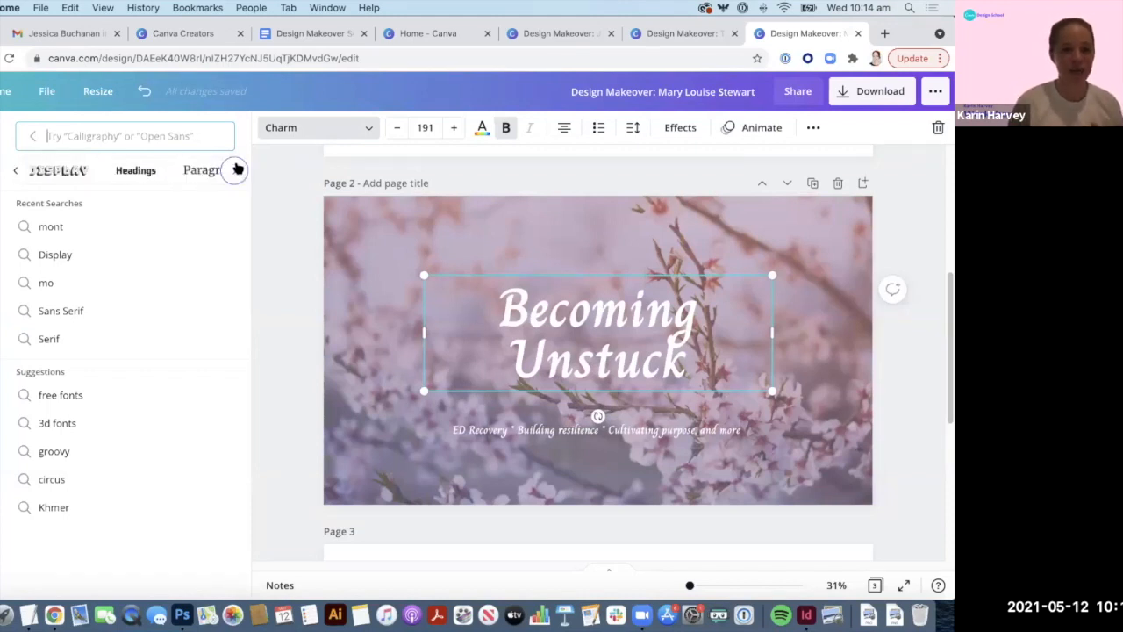
{"action": "left_click", "coordinate": [234, 171]}
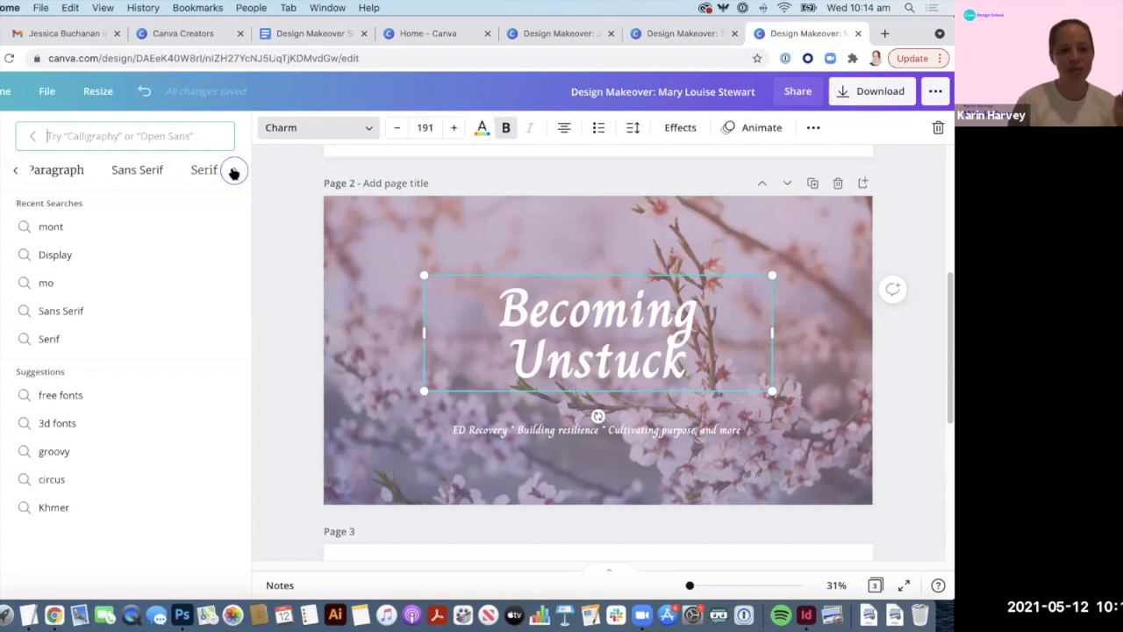
{"action": "left_click", "coordinate": [234, 171]}
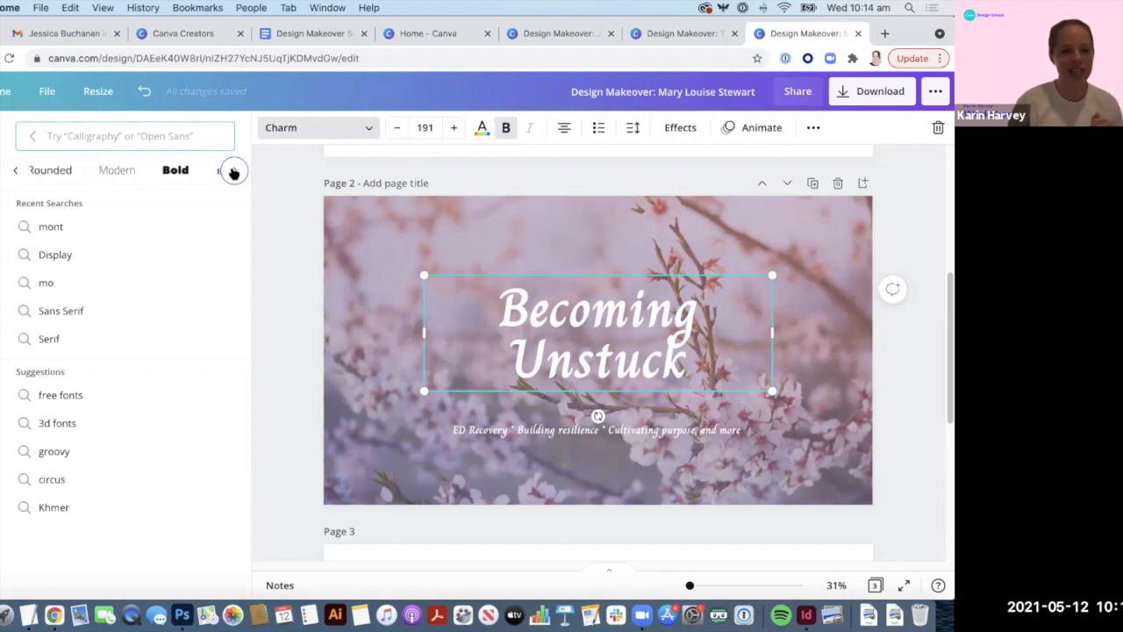
{"action": "left_click", "coordinate": [15, 170]}
{"action": "left_click", "coordinate": [15, 170]}
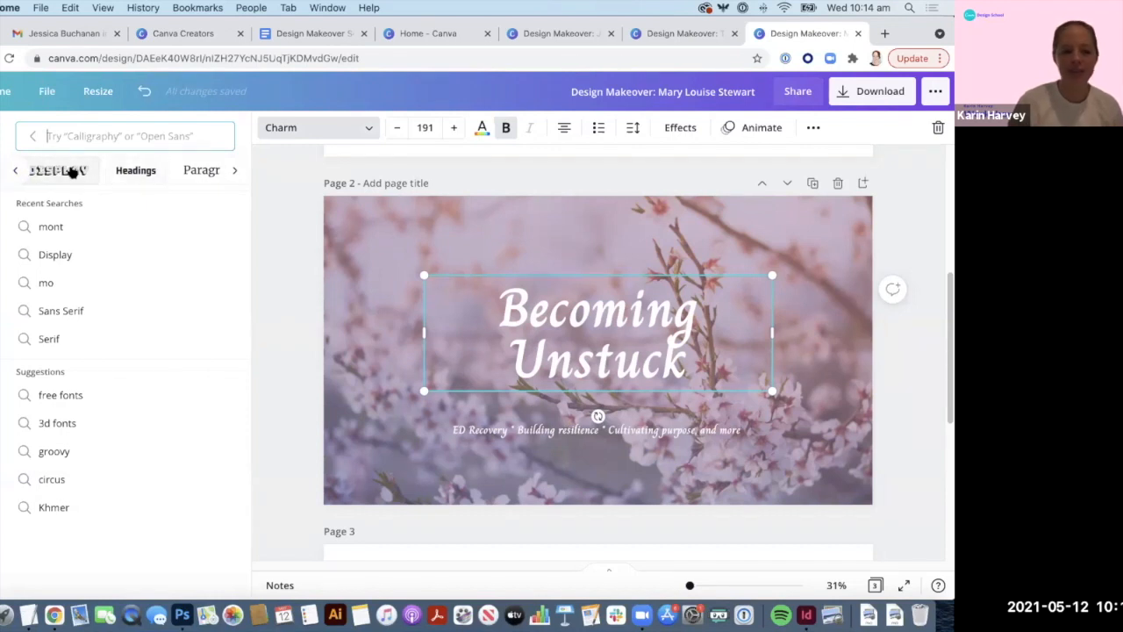
{"action": "left_click", "coordinate": [75, 170]}
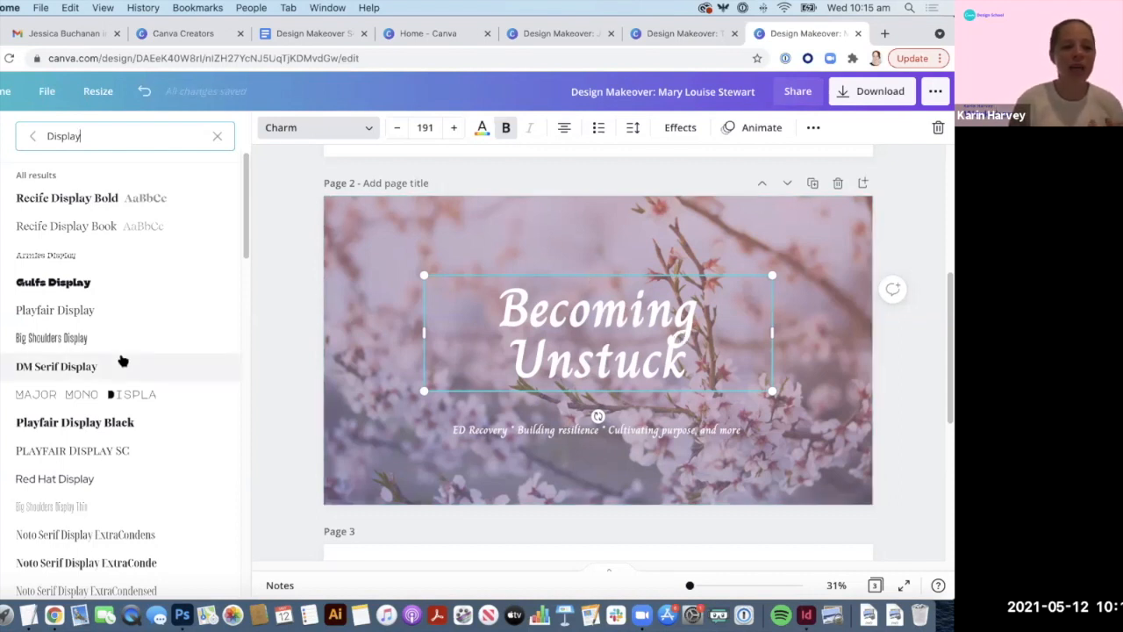
{"action": "scroll", "coordinate": [124, 360], "scroll_direction": "down", "scroll_amount": 1}
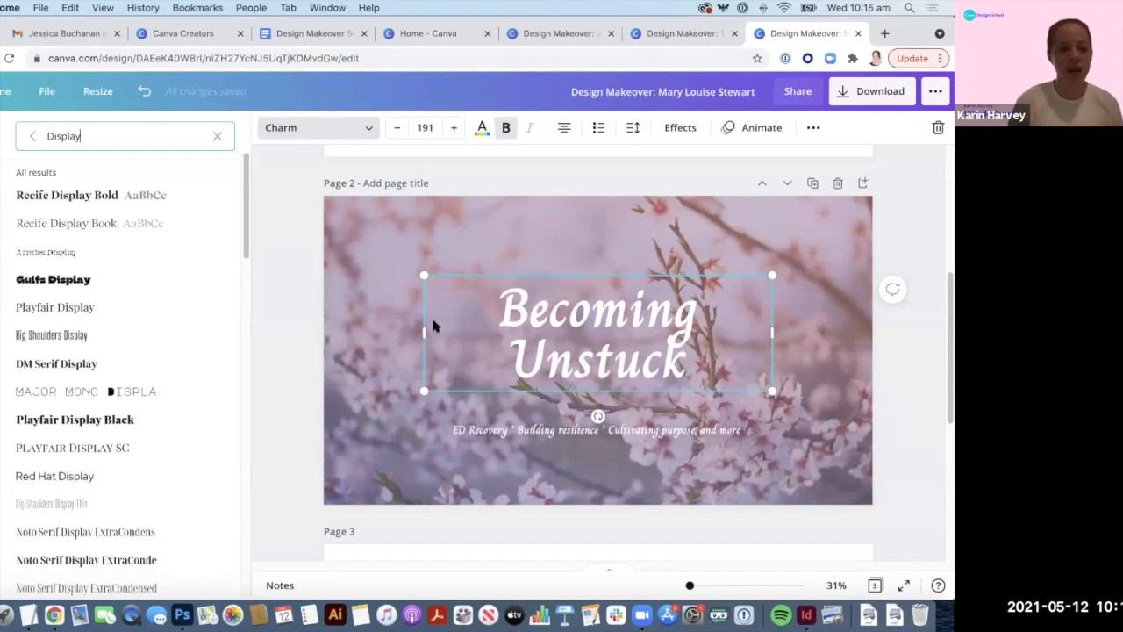
{"action": "left_click", "coordinate": [57, 200]}
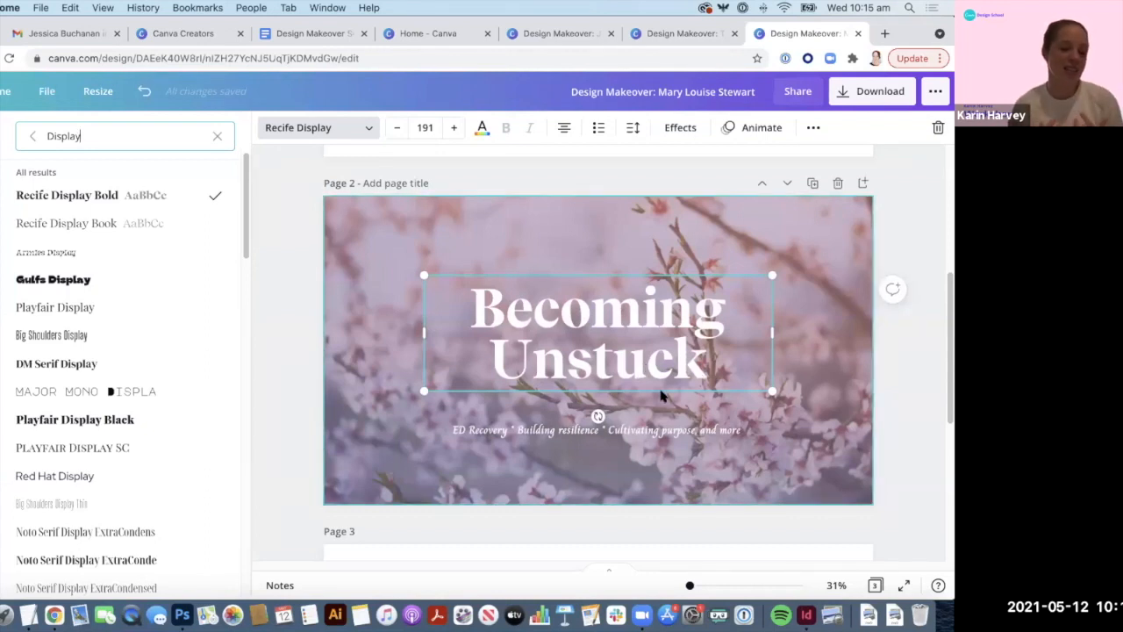
{"action": "left_click_drag", "start_coordinate": [772, 275], "coordinate": [746, 290]}
{"action": "mouse_move", "coordinate": [598, 369]}
{"action": "left_mouse_down"}
{"action": "mouse_move", "coordinate": [617, 369]}
{"action": "mouse_move", "coordinate": [609, 372]}
{"action": "left_mouse_up"}
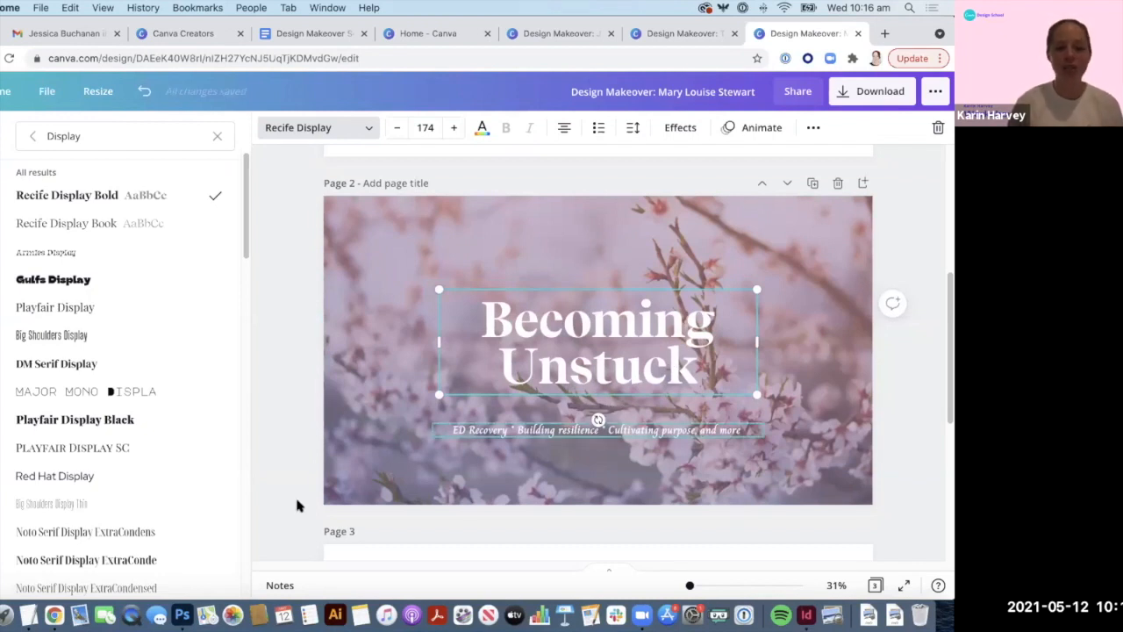
Step: Try DM Serif Display, Playfair Display SC and Noto Serif Display ExtraCondensed on the heading, and return it to Recife Display Bold
{"action": "left_click", "coordinate": [51, 365]}
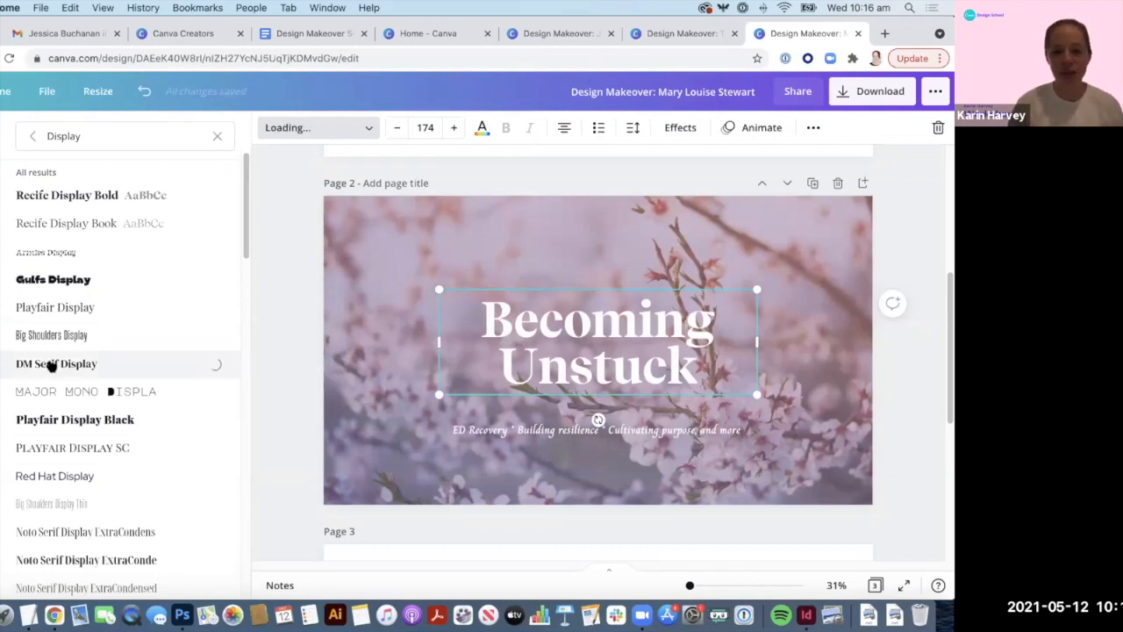
{"action": "left_click", "coordinate": [58, 458]}
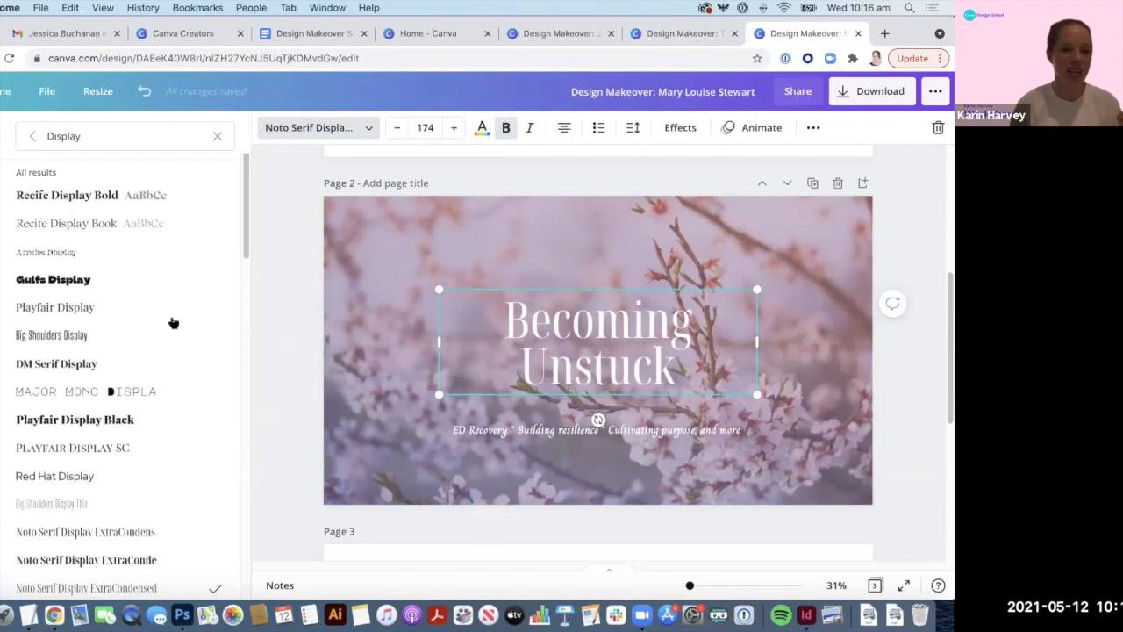
{"action": "left_click", "coordinate": [105, 207]}
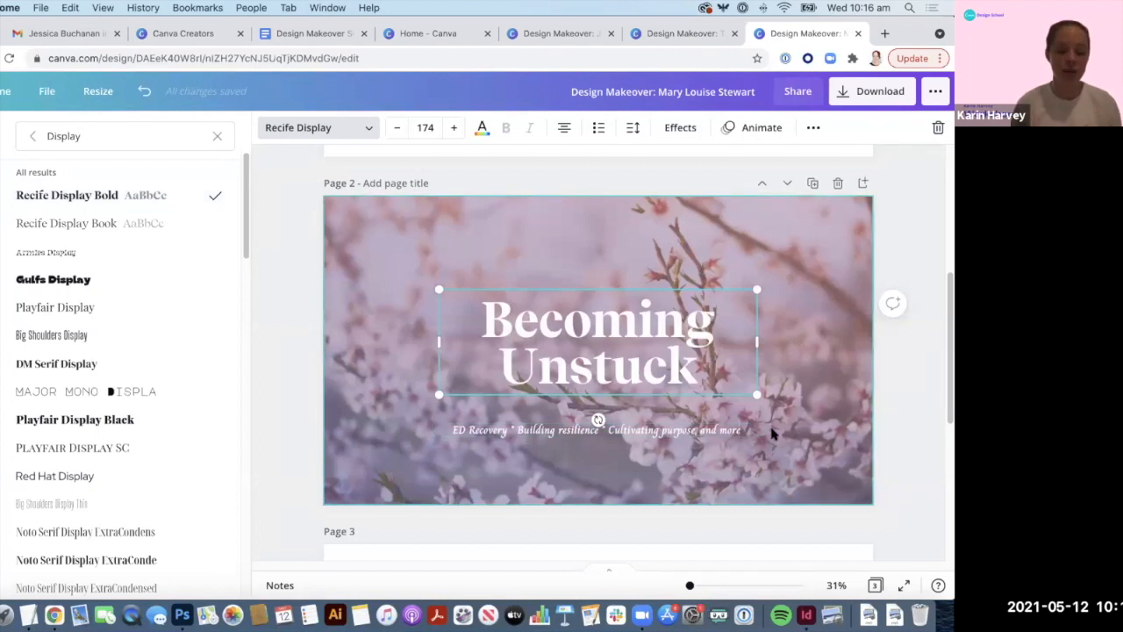
{"action": "left_click", "coordinate": [820, 478]}
{"action": "left_click", "coordinate": [820, 478]}
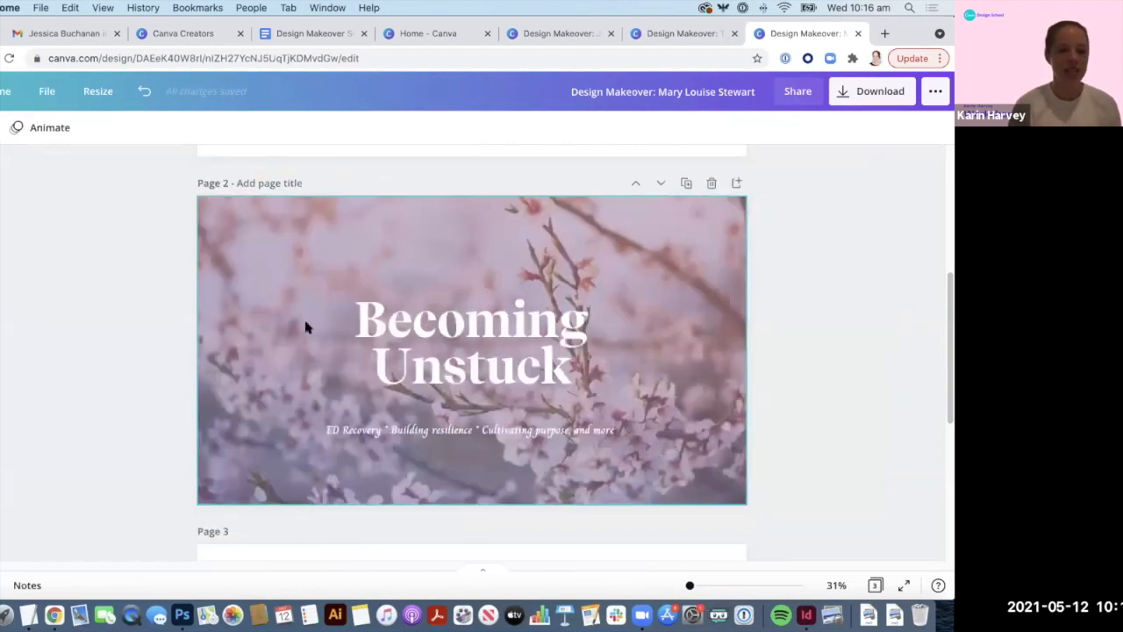
{"action": "left_click", "coordinate": [536, 317]}
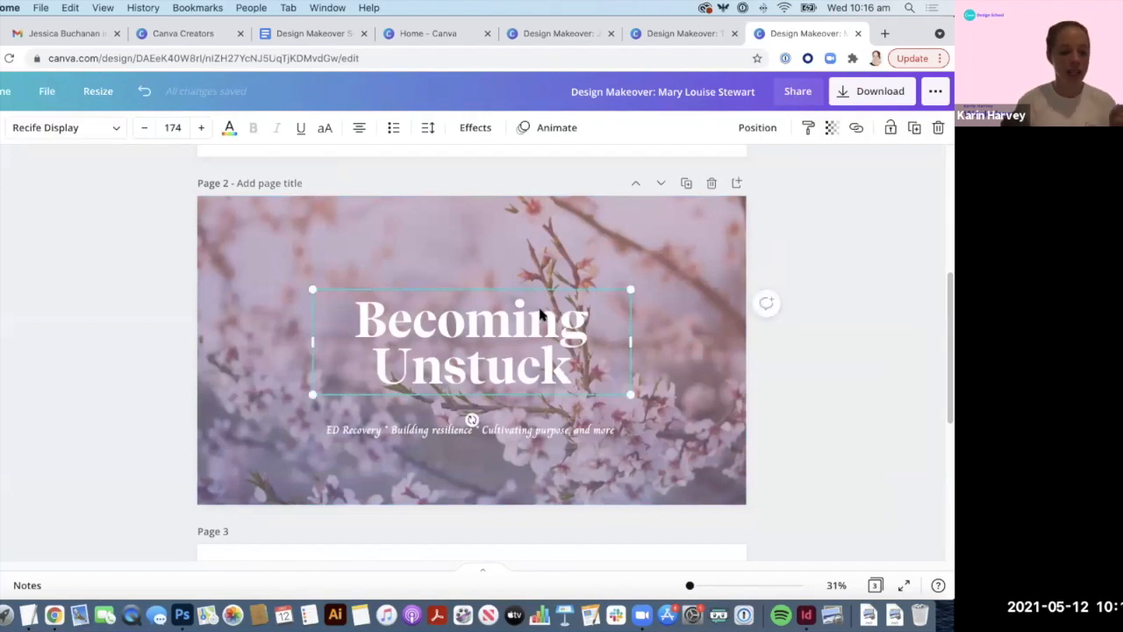
Step: Capitalise "Resilience" and "Purpose" in the subtitle line
{"action": "left_click", "coordinate": [538, 432]}
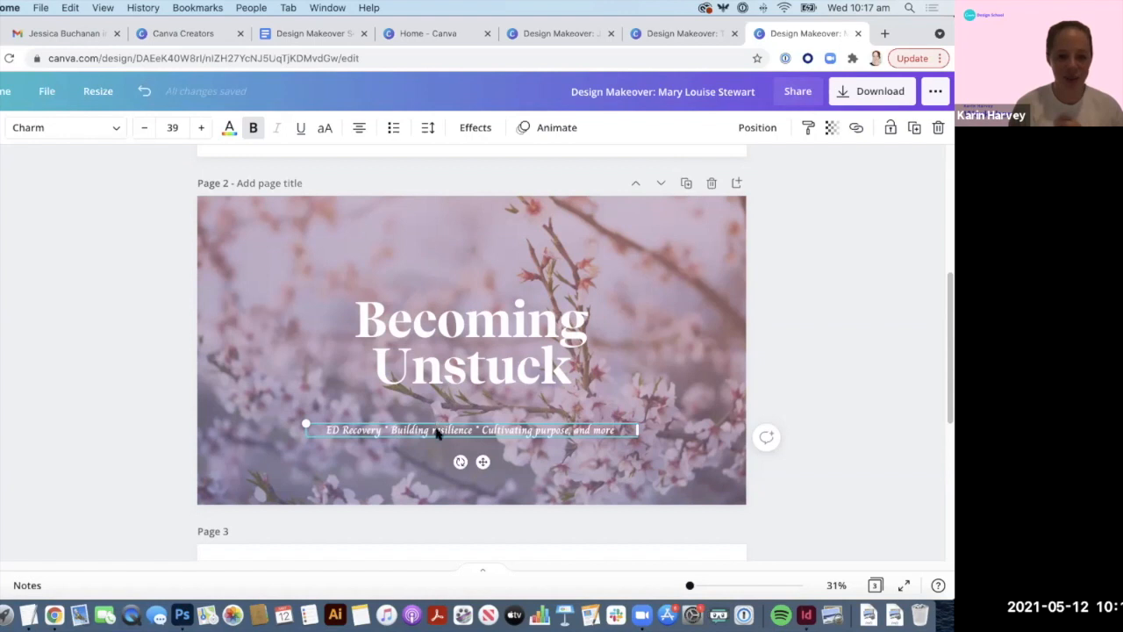
{"action": "key", "text": "BackSpace"}
{"action": "type", "text": "R"}
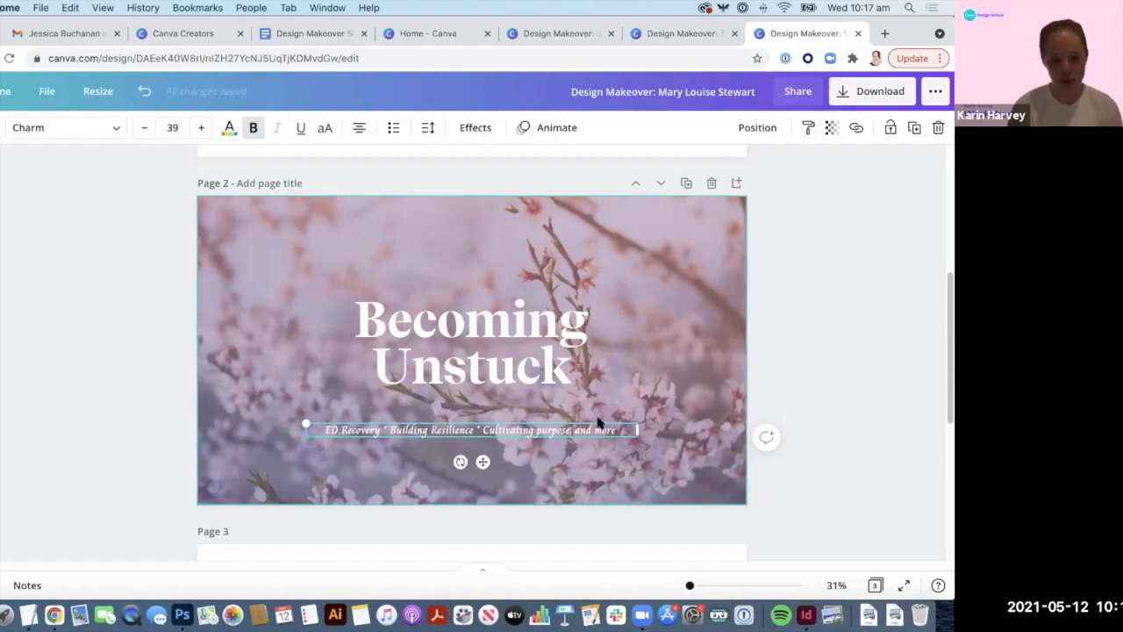
{"action": "left_click", "coordinate": [543, 430]}
{"action": "key", "text": "BackSpace"}
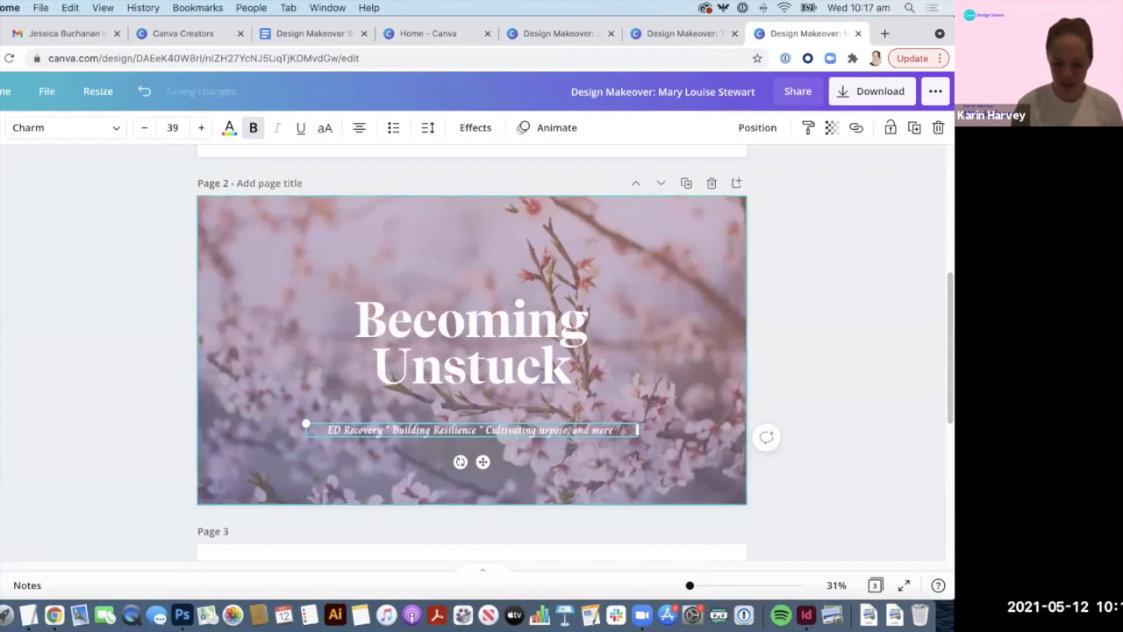
{"action": "type", "text": "P"}
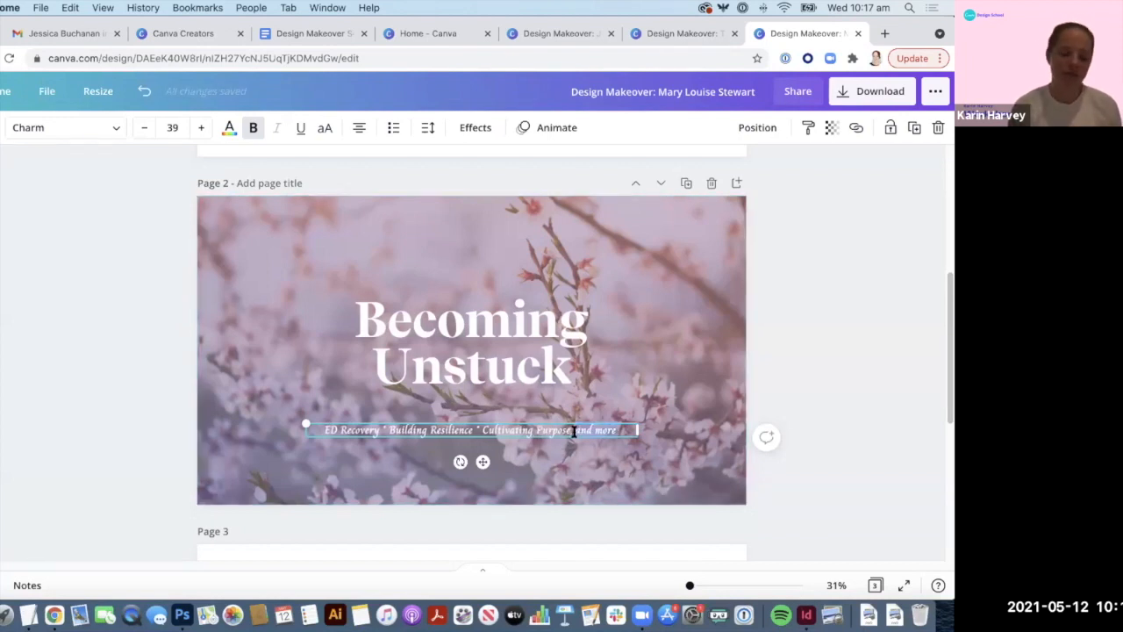
Step: Remove ", and more" from the end of the subtitle so that it ends with "Cultivating Purpose"
{"action": "key", "text": "BackSpace"}
{"action": "type", "text": "."}
{"action": "key", "text": "BackSpace"}
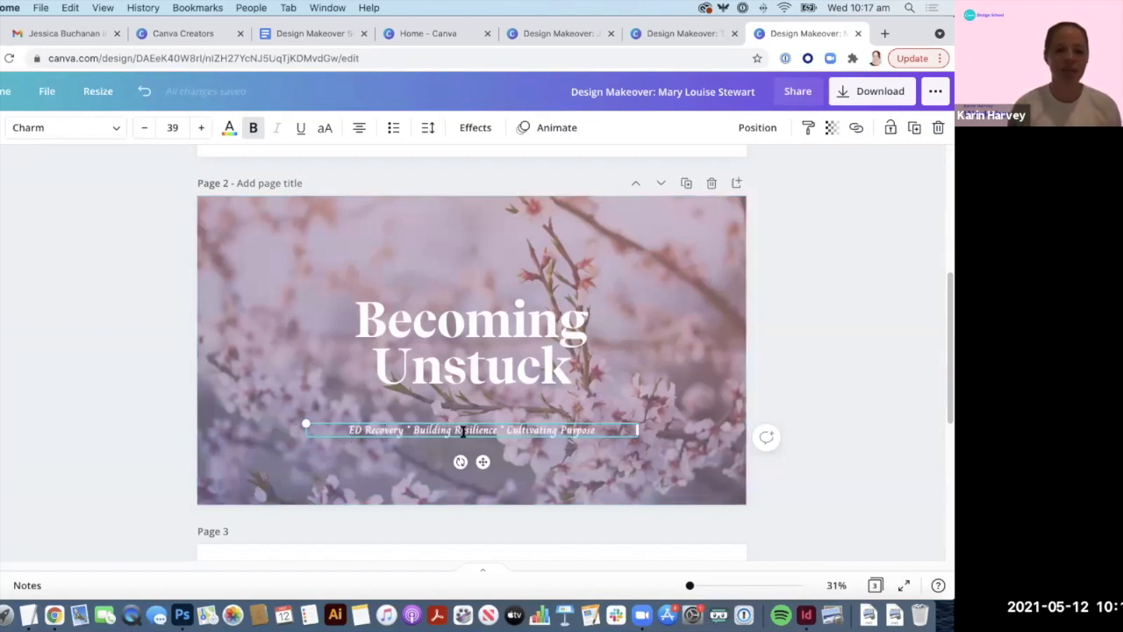
{"action": "left_click", "coordinate": [603, 484]}
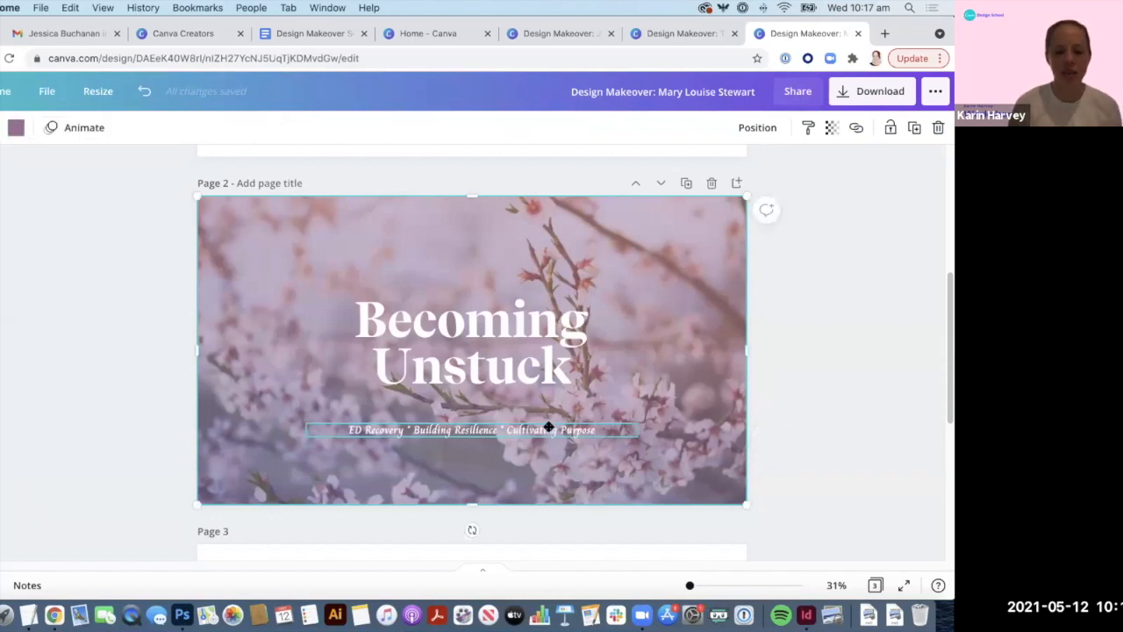
Step: Replace the two asterisk separators in the subtitle with bullets (•) and move the line up closer to the heading
{"action": "left_click", "coordinate": [548, 428]}
{"action": "left_click_drag", "start_coordinate": [549, 424], "coordinate": [550, 418]}
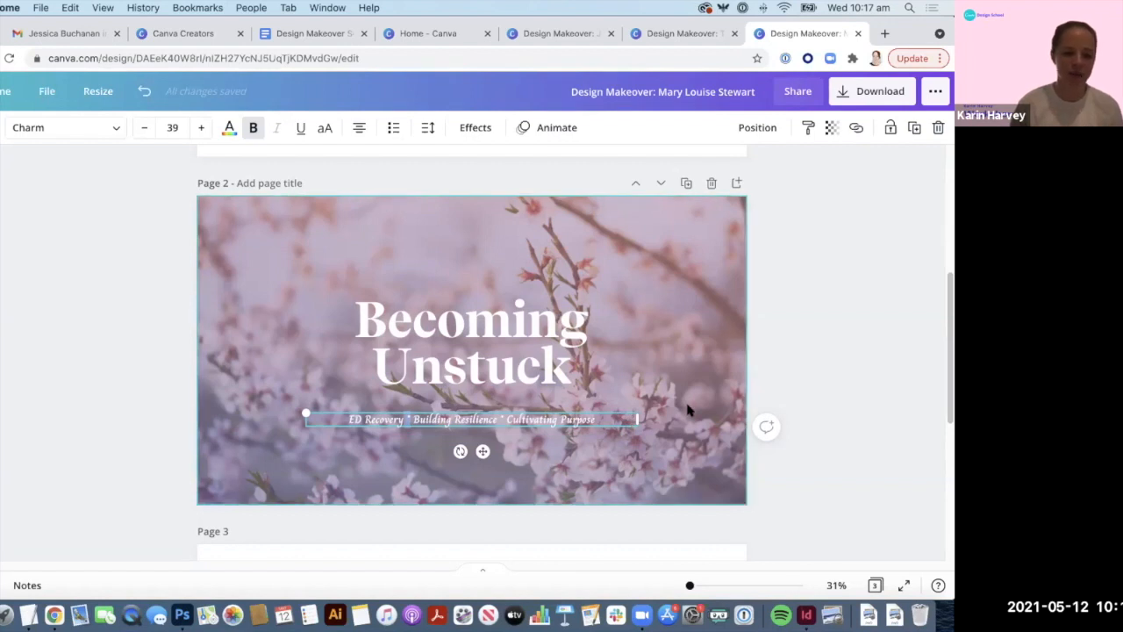
{"action": "key", "text": "BackSpace"}
{"action": "type", "text": "-"}
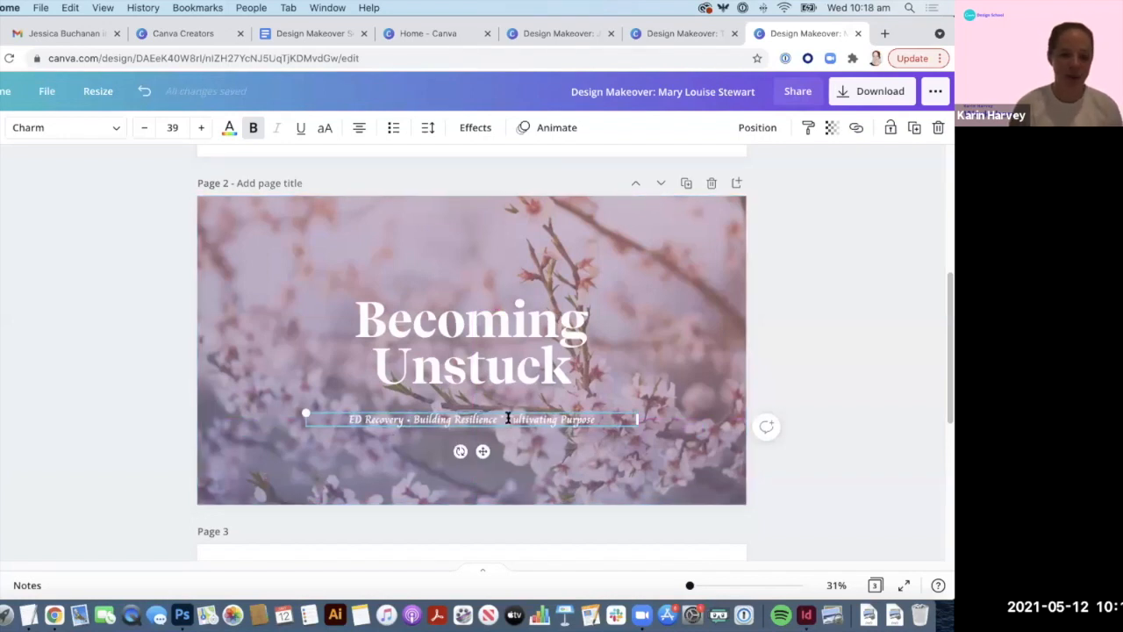
{"action": "key", "text": "BackSpace"}
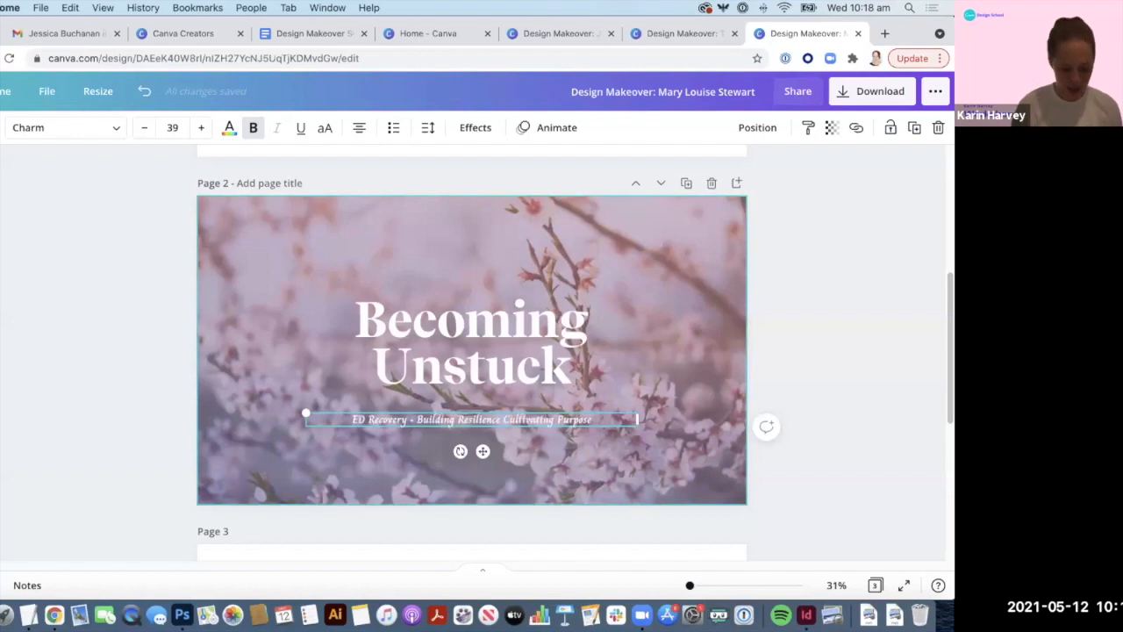
{"action": "type", "text": "•"}
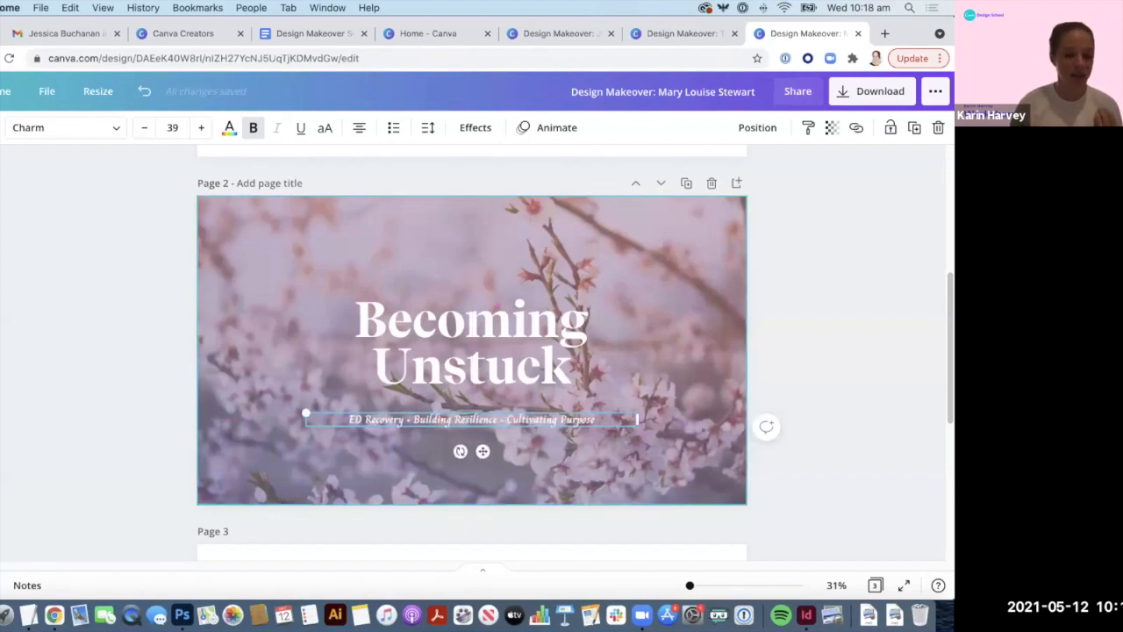
{"action": "left_click", "coordinate": [661, 463]}
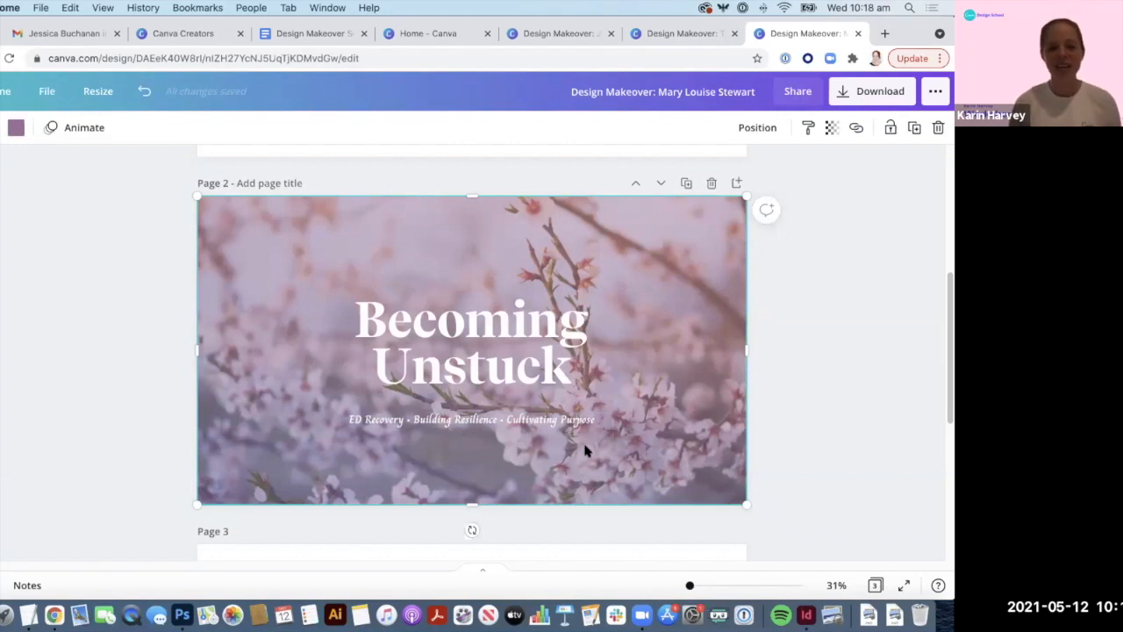
{"action": "left_click_drag", "start_coordinate": [536, 418], "coordinate": [537, 414]}
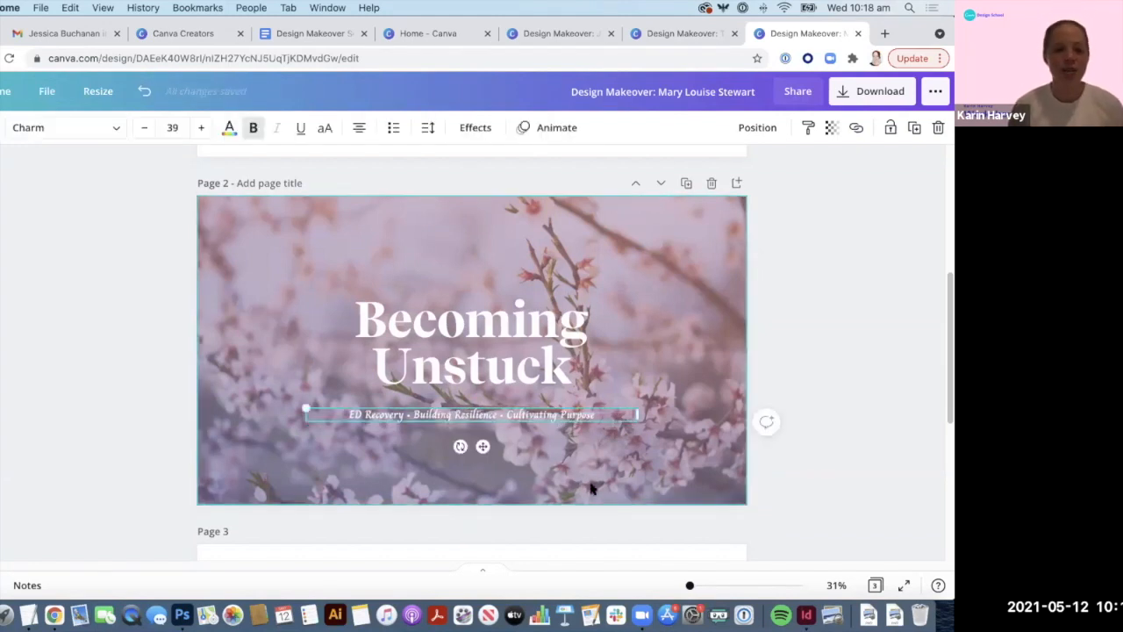
{"action": "left_click", "coordinate": [880, 399]}
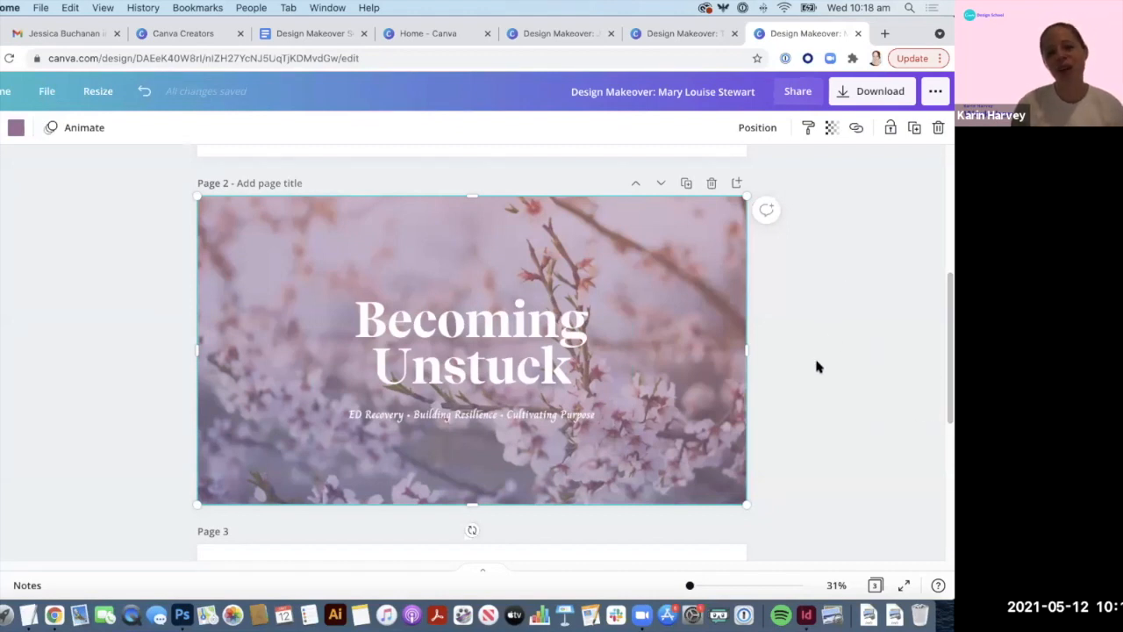
Step: Duplicate page 2 and change the subtitle font on the copy to Montserrat
{"action": "left_click", "coordinate": [691, 182]}
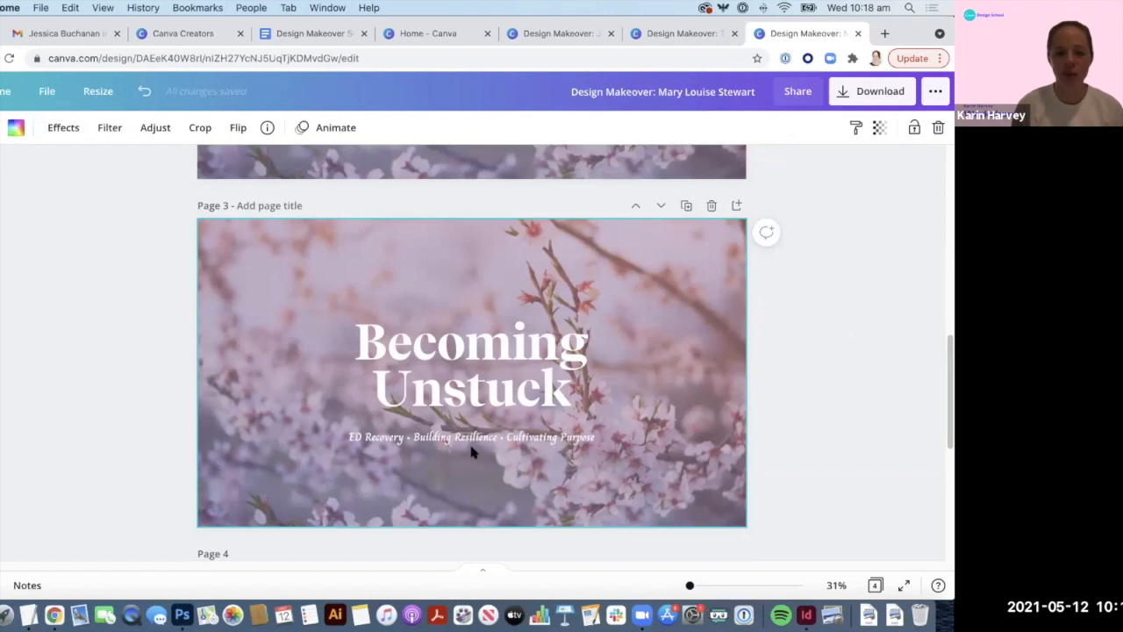
{"action": "left_click", "coordinate": [484, 436]}
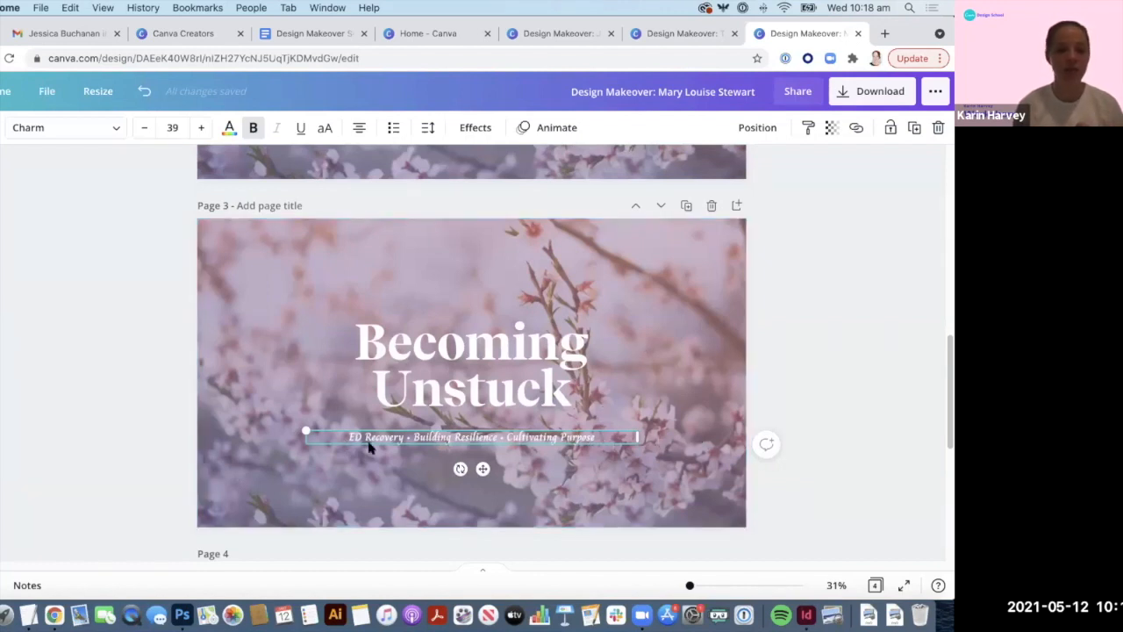
{"action": "left_click", "coordinate": [66, 127]}
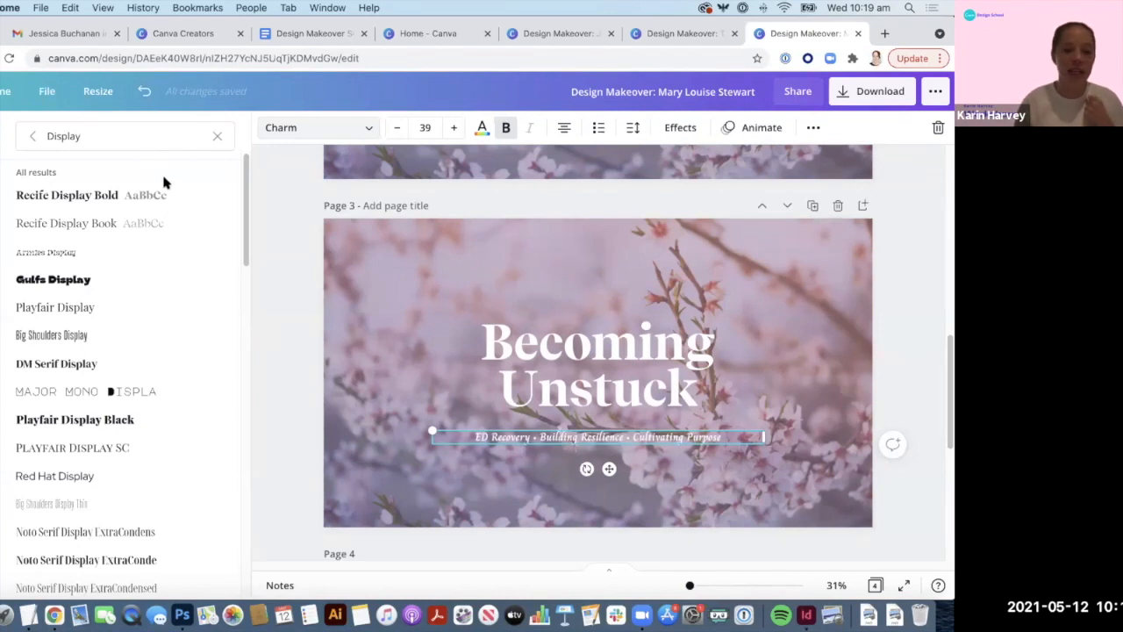
{"action": "left_click", "coordinate": [33, 134]}
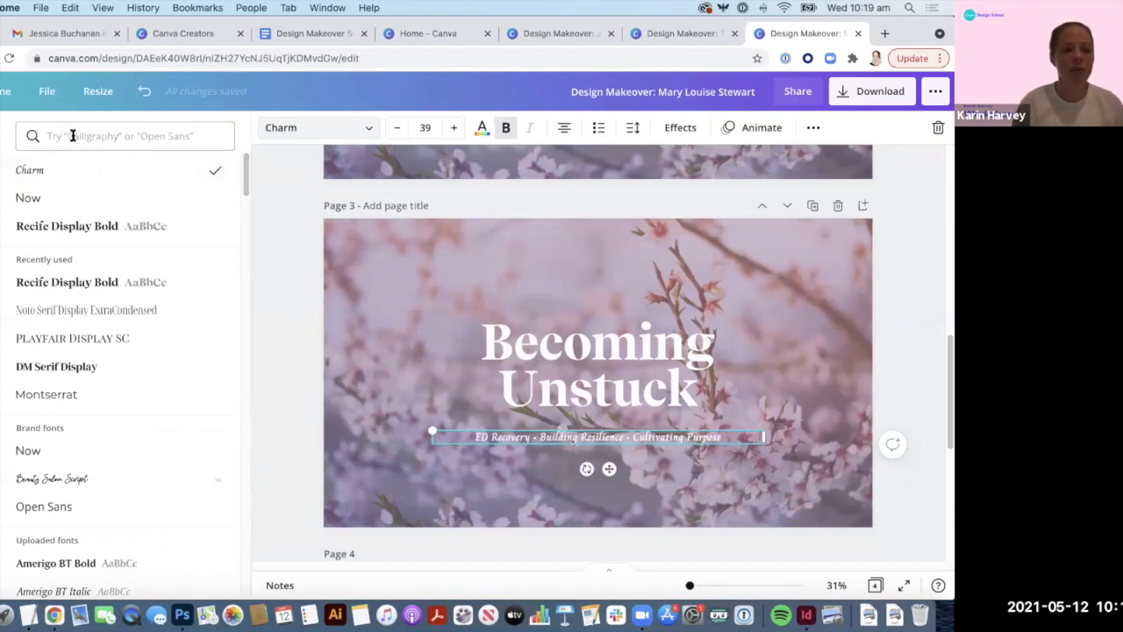
{"action": "left_click", "coordinate": [73, 136]}
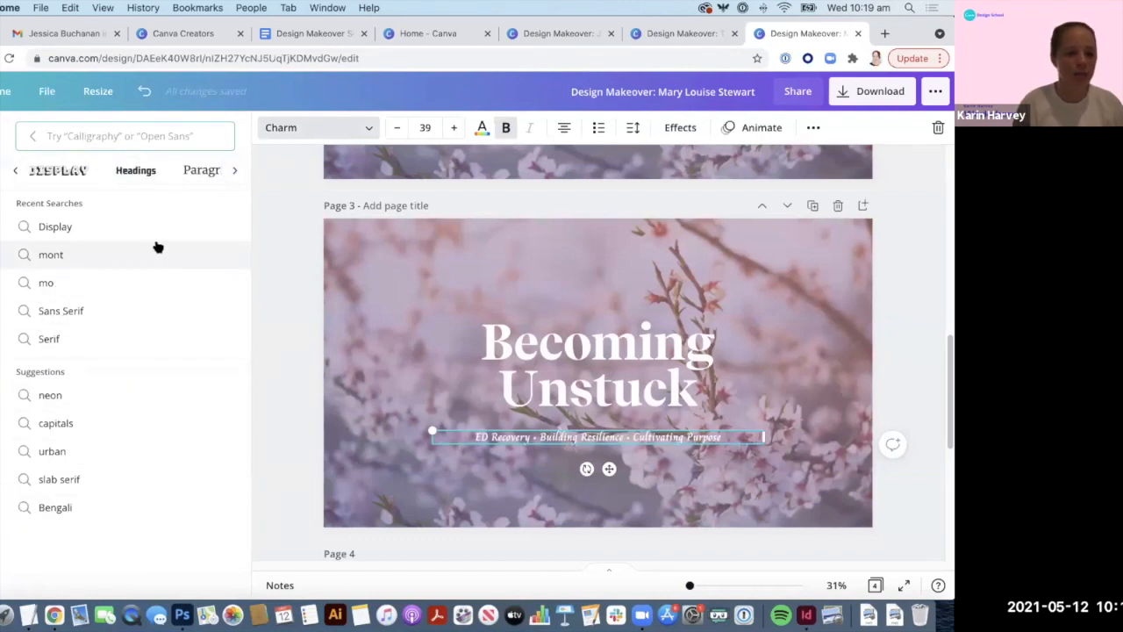
{"action": "left_click", "coordinate": [157, 248]}
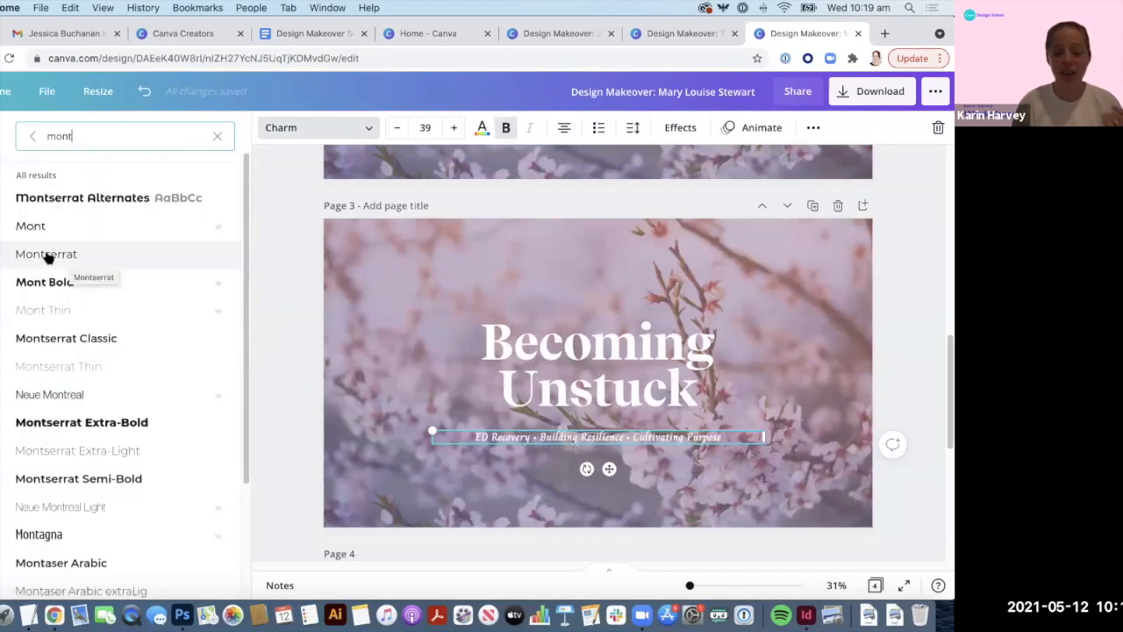
{"action": "left_click", "coordinate": [51, 254]}
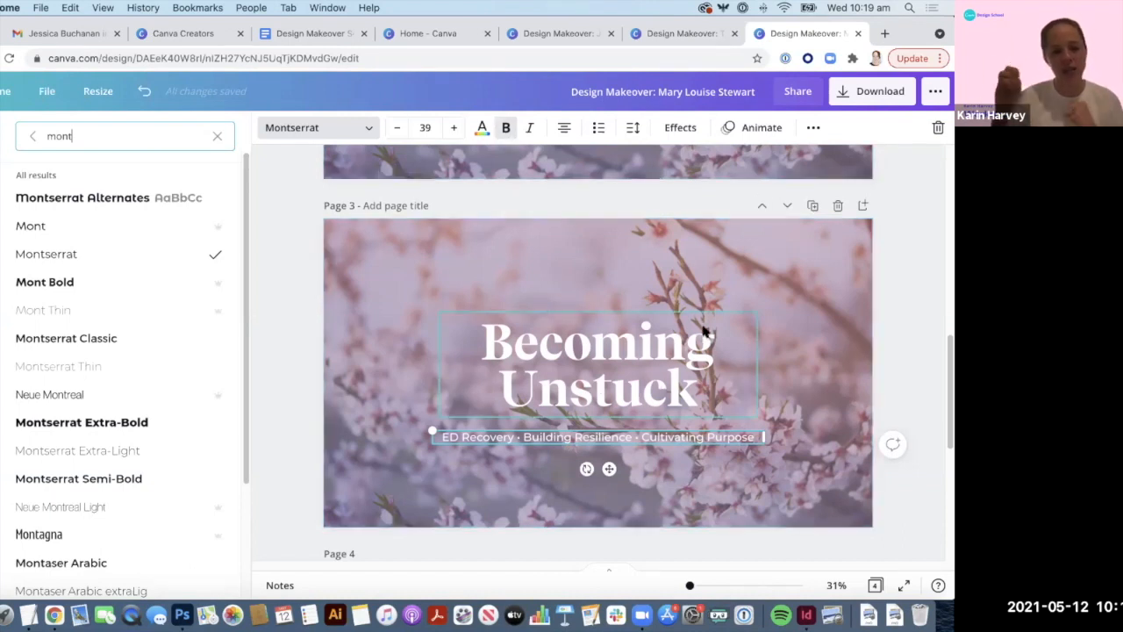
Step: Set the subtitle on page 3 in all capitals, widen its text box to fit one line and move it lower
{"action": "left_click", "coordinate": [572, 355]}
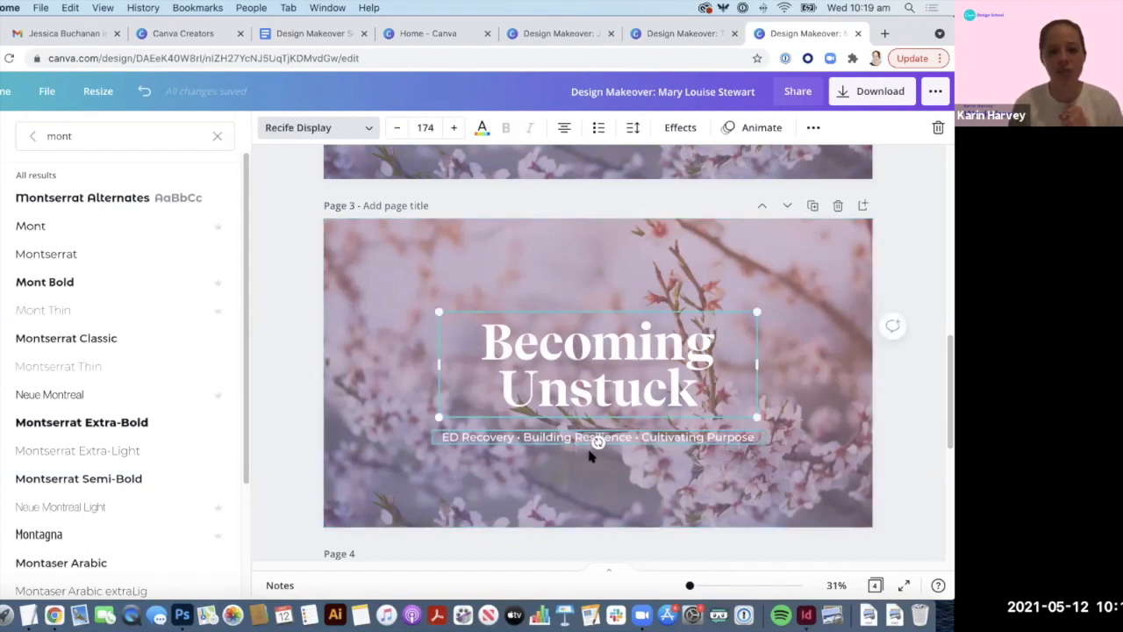
{"action": "left_click", "coordinate": [590, 438]}
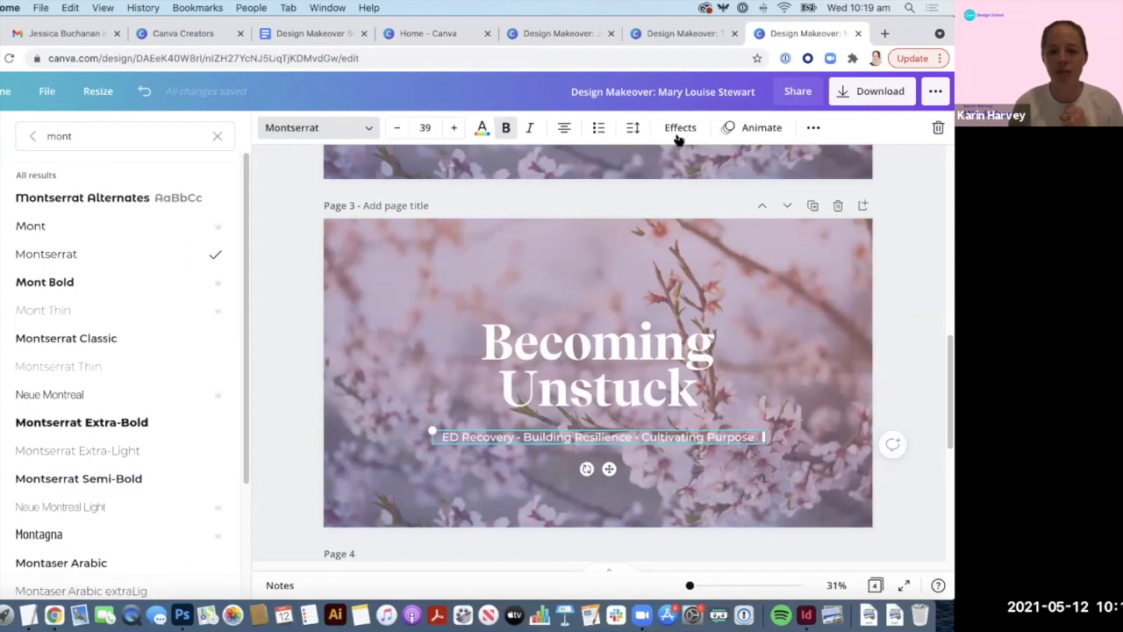
{"action": "left_click", "coordinate": [813, 127]}
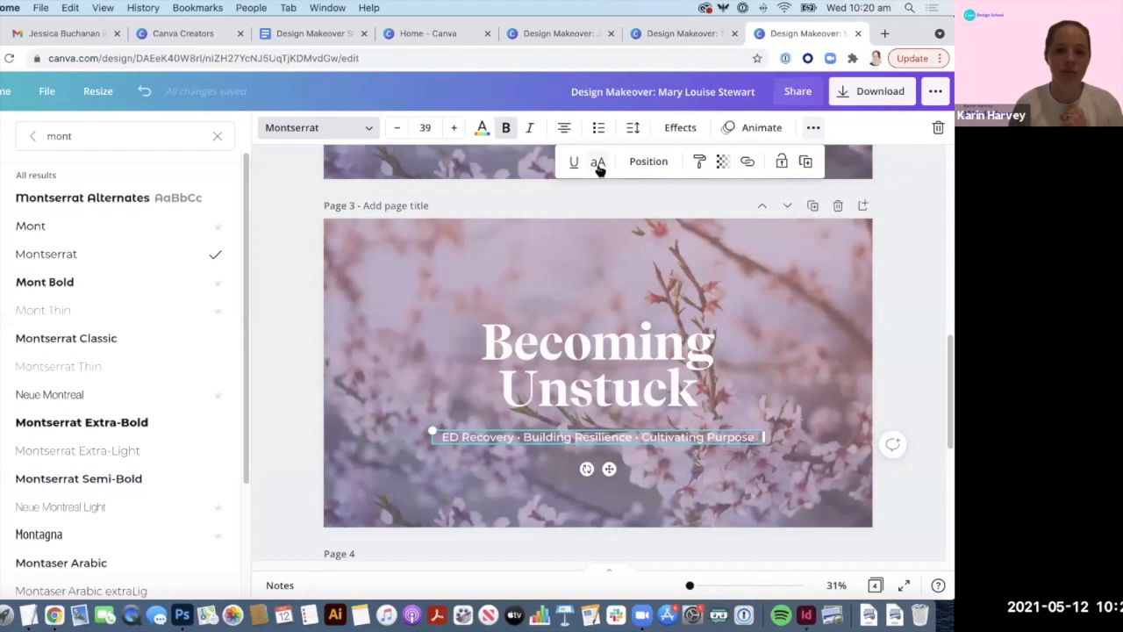
{"action": "left_click", "coordinate": [598, 166]}
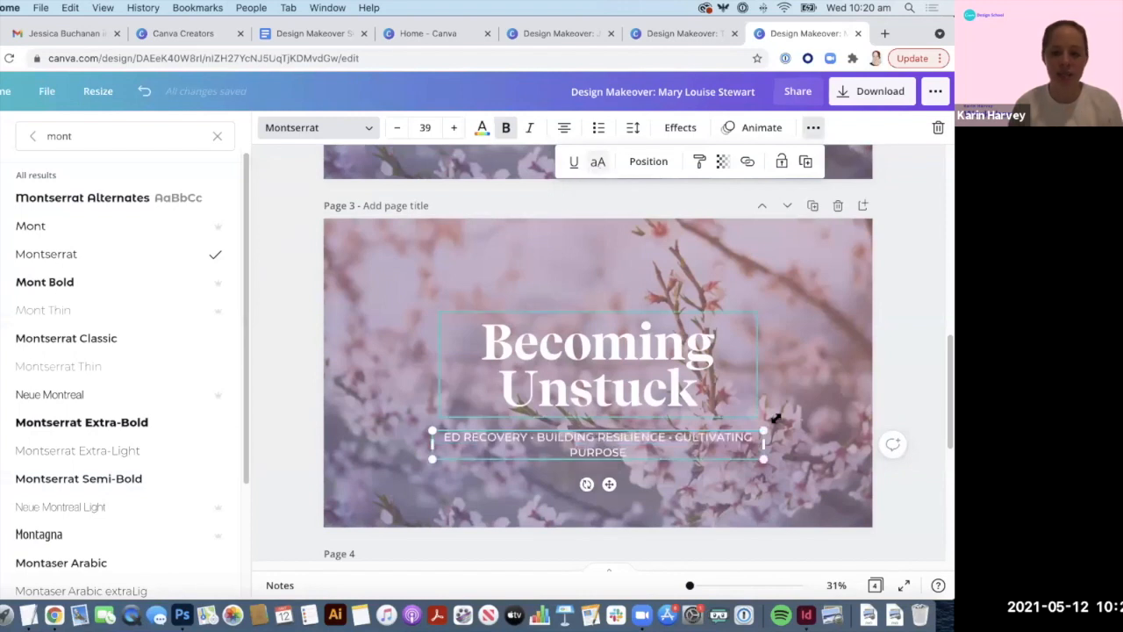
{"action": "left_click_drag", "start_coordinate": [790, 449], "coordinate": [843, 447]}
{"action": "left_click_drag", "start_coordinate": [712, 445], "coordinate": [698, 463]}
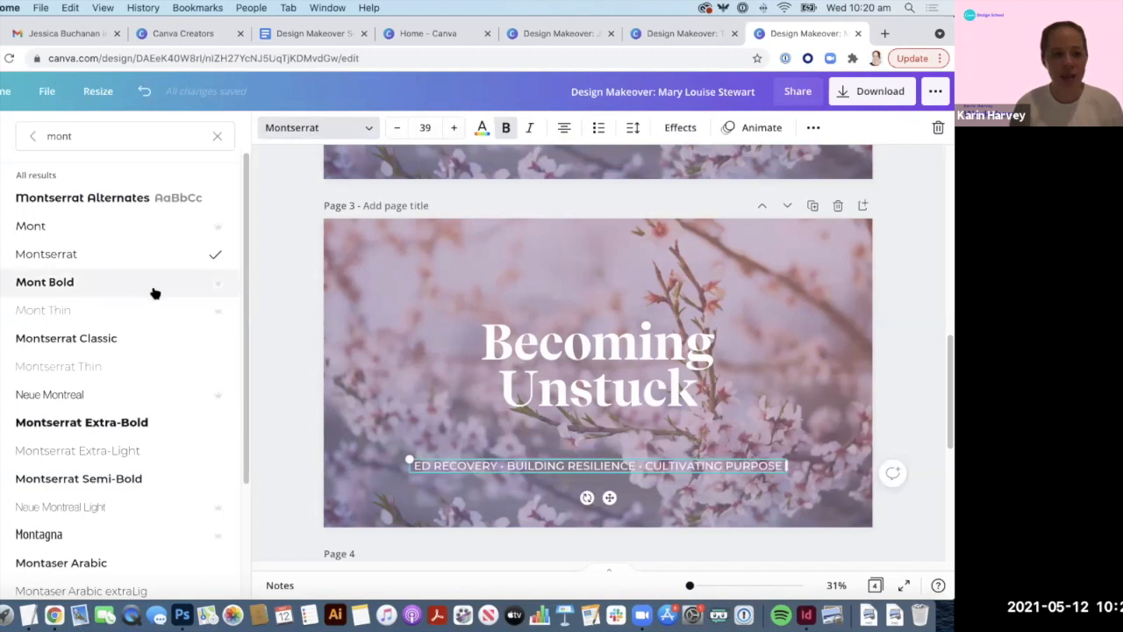
Step: Format the page 3 subtitle in Montserrat Semi-Bold at size 34 with letter spacing of 107
{"action": "left_click", "coordinate": [180, 482]}
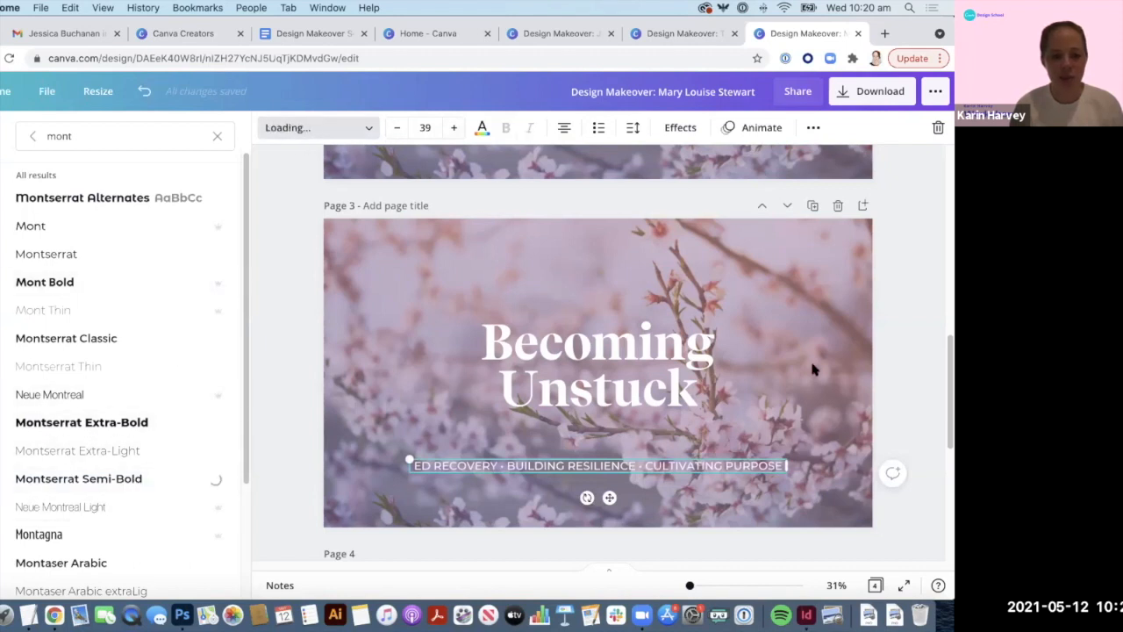
{"action": "left_click", "coordinate": [402, 129]}
{"action": "left_click", "coordinate": [397, 128]}
{"action": "left_click", "coordinate": [393, 128]}
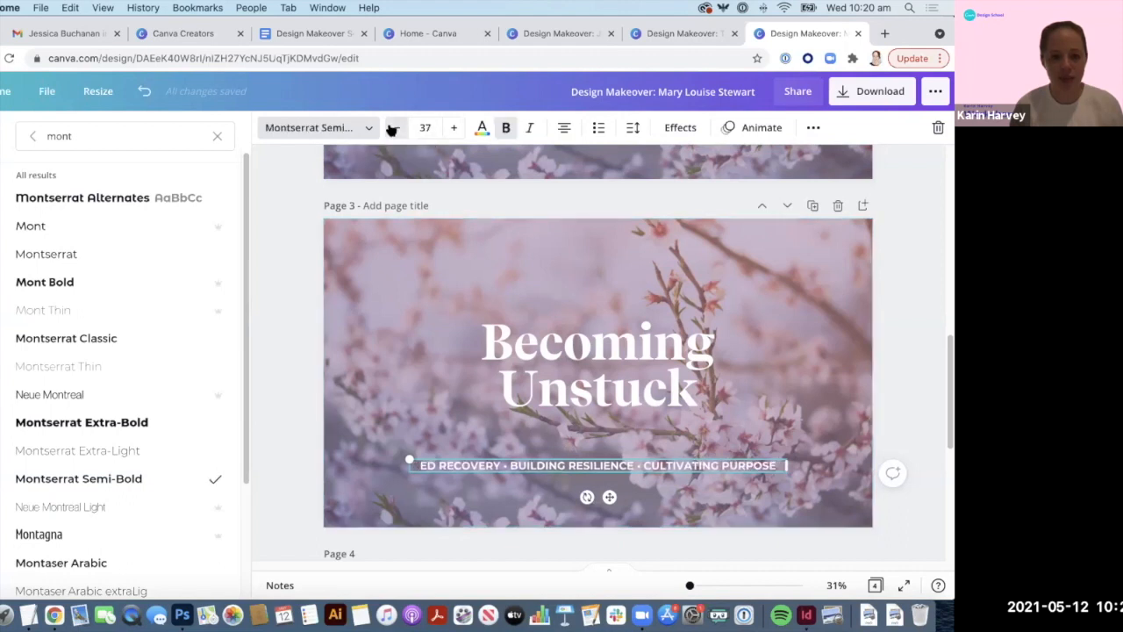
{"action": "left_click", "coordinate": [393, 128]}
{"action": "left_click", "coordinate": [394, 128]}
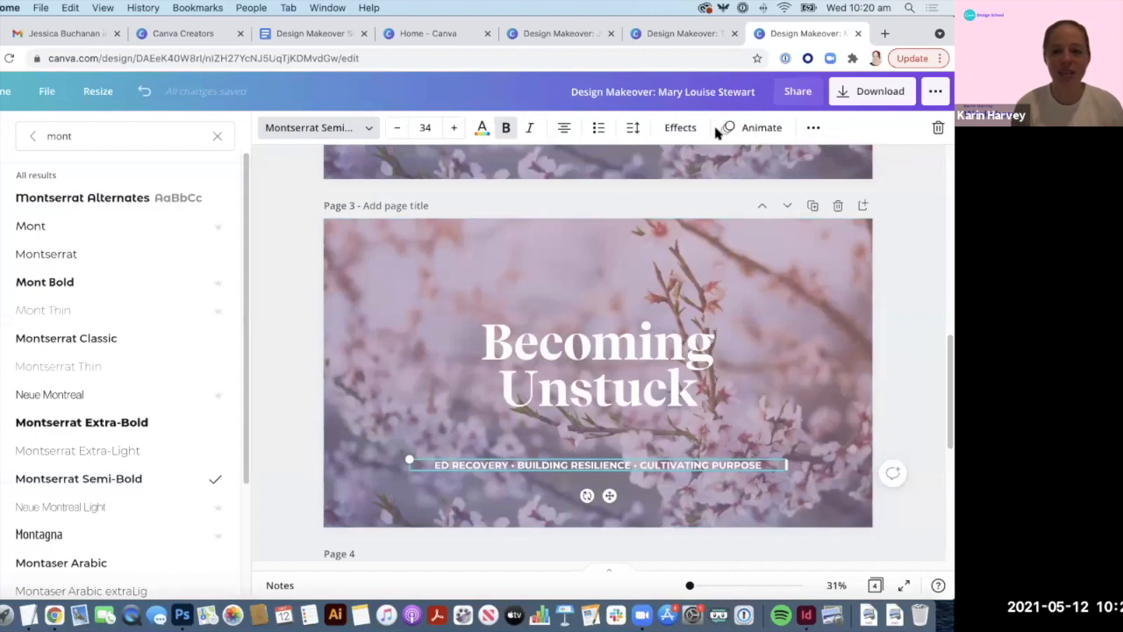
{"action": "left_click", "coordinate": [633, 129]}
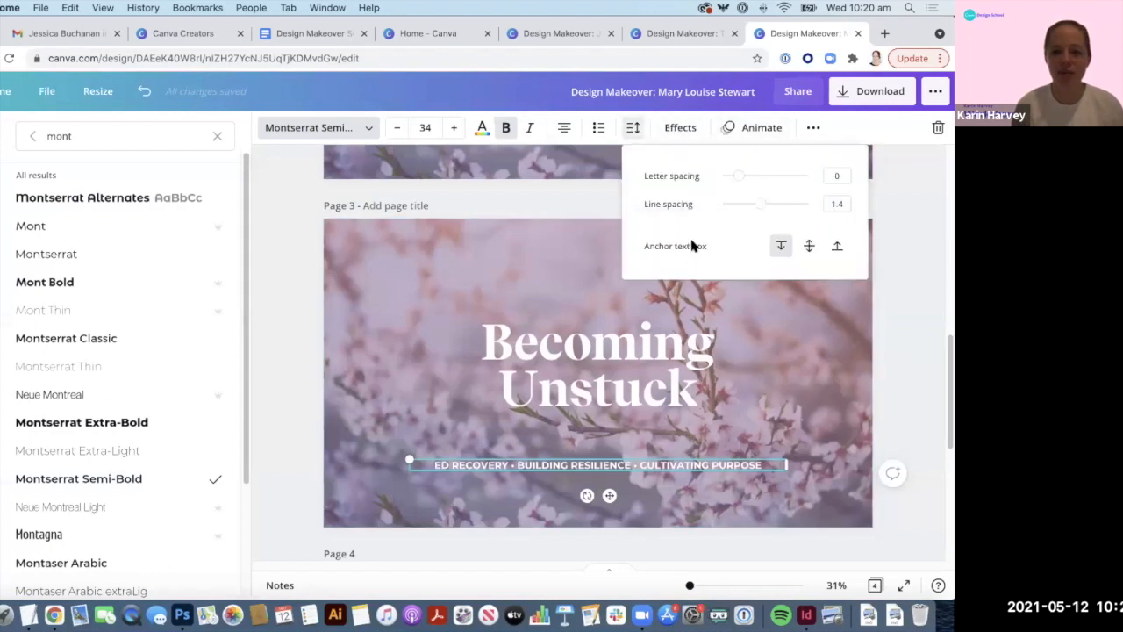
{"action": "left_click_drag", "start_coordinate": [742, 175], "coordinate": [748, 176]}
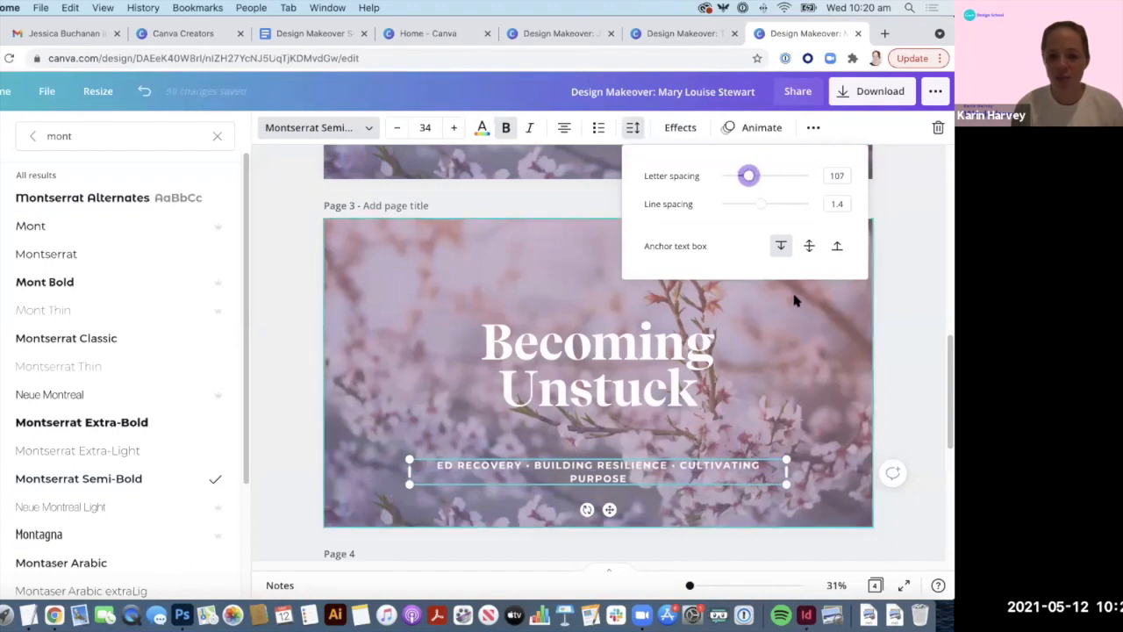
Step: Widen the subtitle's text box so the spaced text fits on one line, and centre it horizontally on the page
{"action": "left_click", "coordinate": [784, 471]}
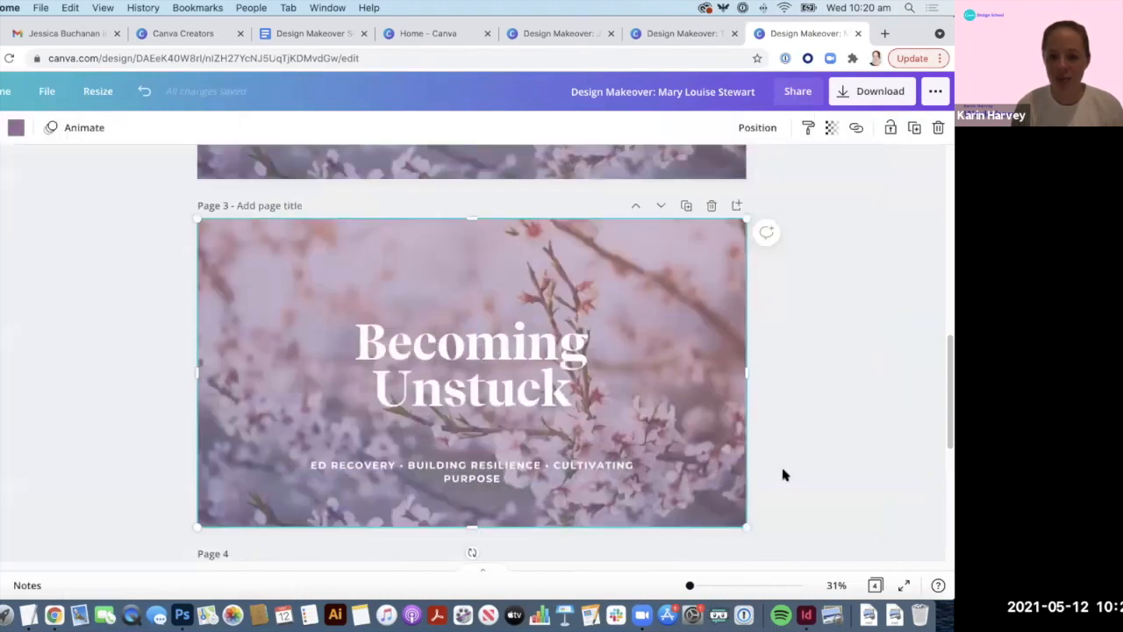
{"action": "left_click", "coordinate": [648, 474]}
{"action": "left_click_drag", "start_coordinate": [658, 472], "coordinate": [693, 474]}
{"action": "left_click", "coordinate": [596, 483]}
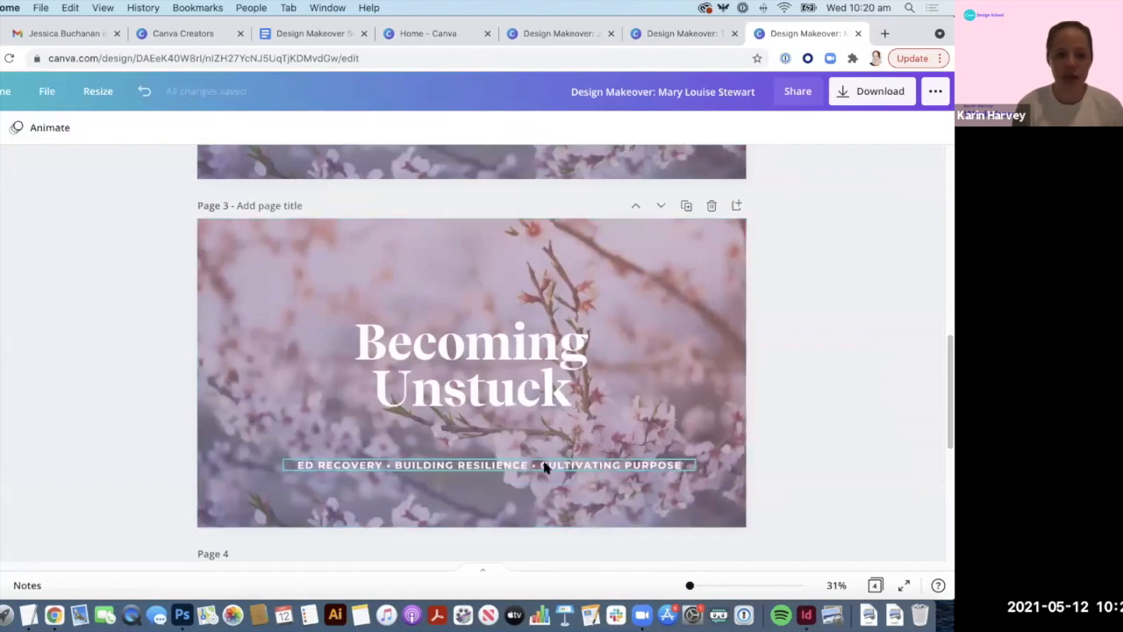
{"action": "left_click_drag", "start_coordinate": [508, 473], "coordinate": [531, 469]}
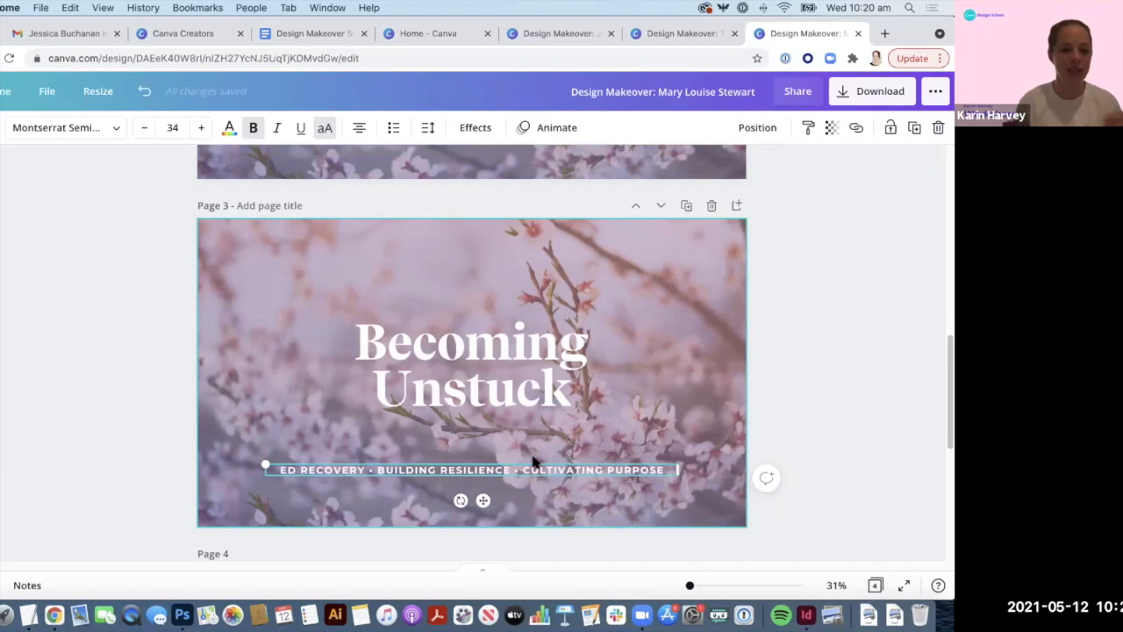
{"action": "left_click", "coordinate": [829, 366]}
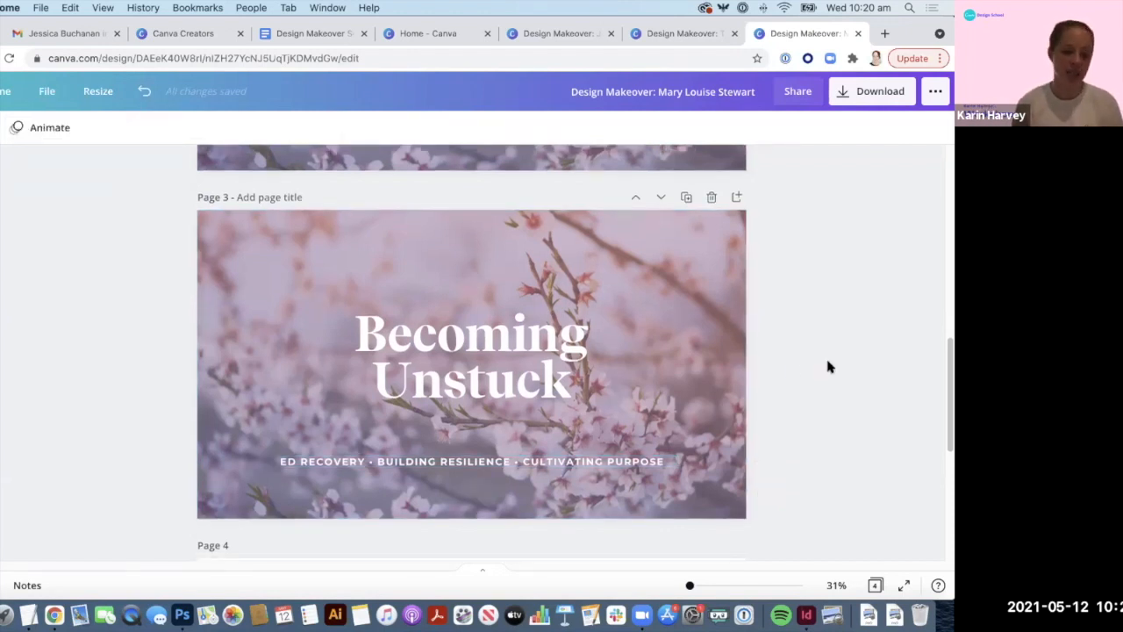
Step: Move the "Becoming Unstuck" heading on page 3 up slightly and compare the layout with page 2
{"action": "left_click", "coordinate": [467, 367]}
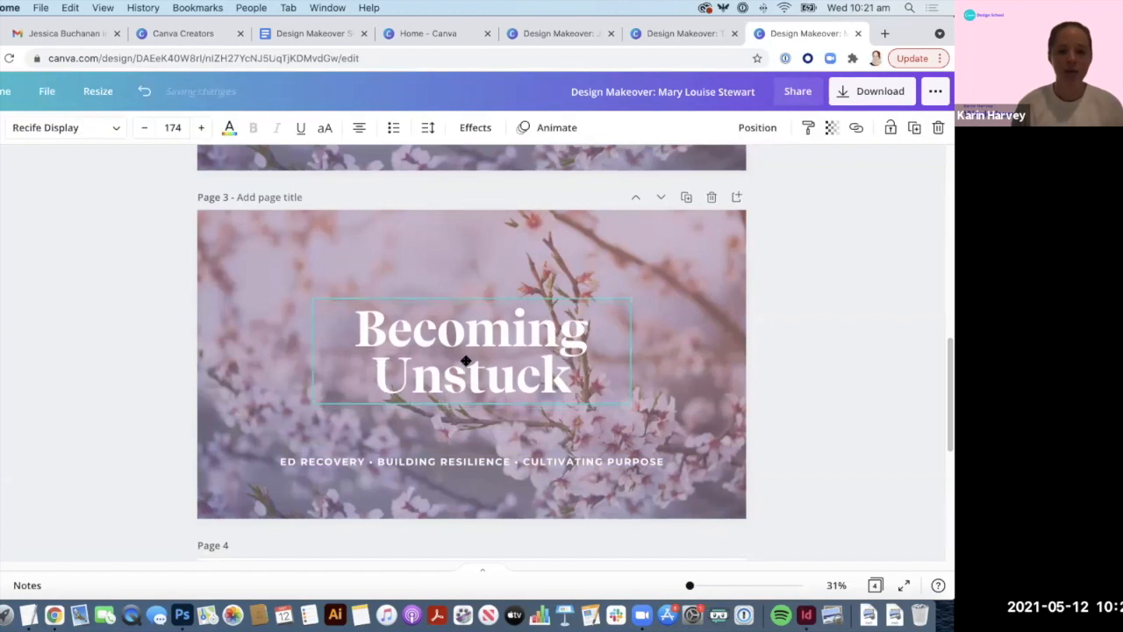
{"action": "scroll", "coordinate": [690, 321], "scroll_direction": "up", "scroll_amount": 5}
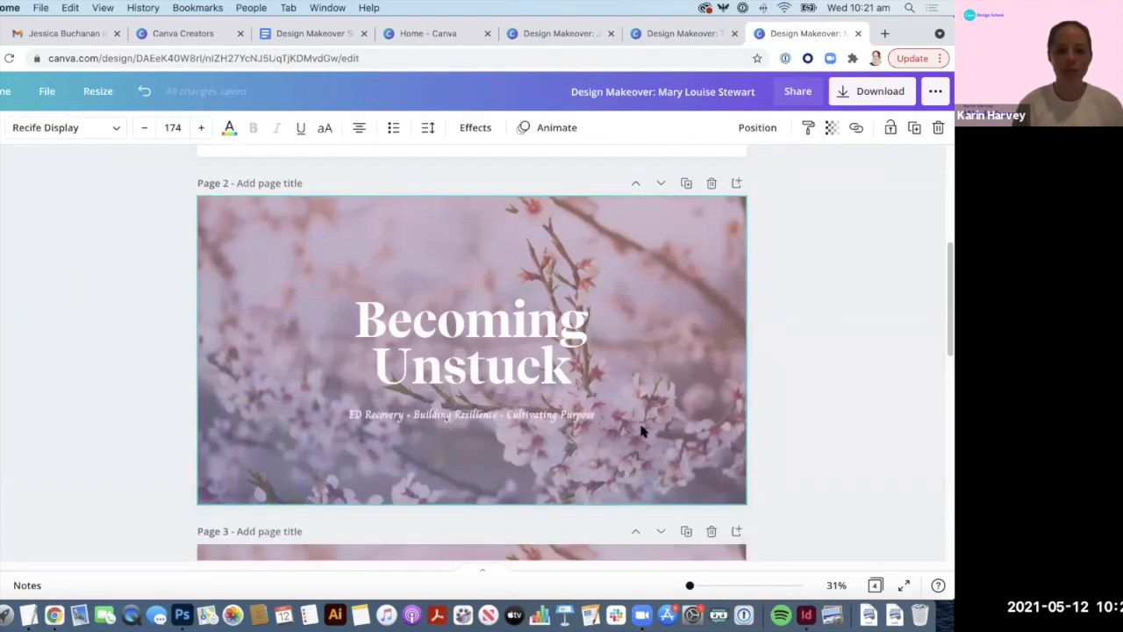
{"action": "scroll", "coordinate": [656, 425], "scroll_direction": "down", "scroll_amount": 6}
{"action": "scroll", "coordinate": [666, 369], "scroll_direction": "up", "scroll_amount": 2}
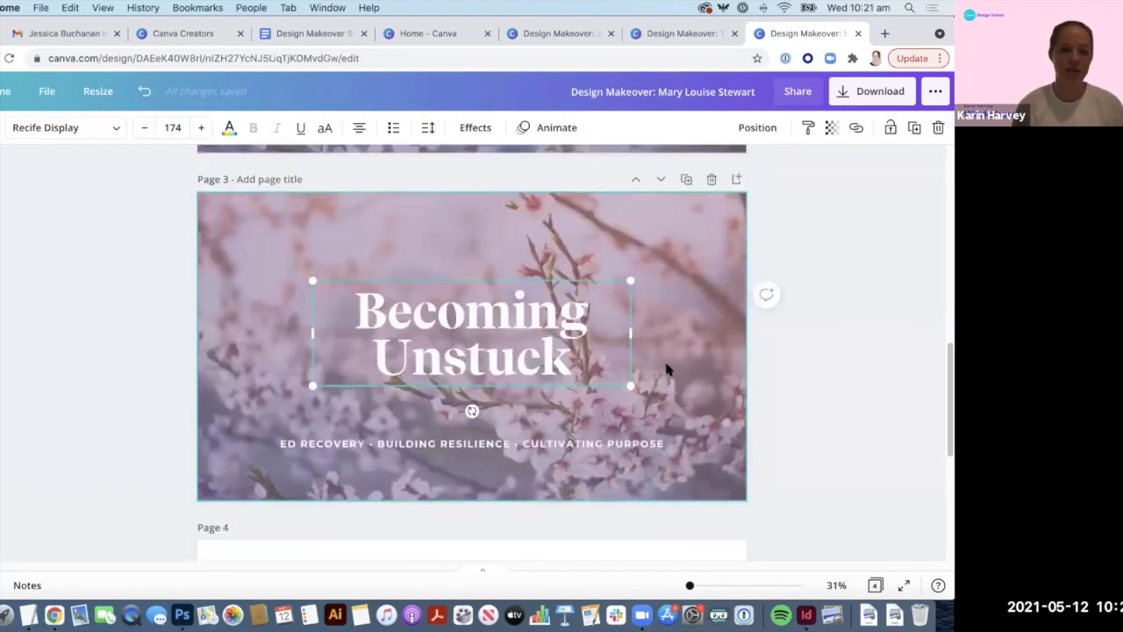
{"action": "left_click", "coordinate": [244, 536]}
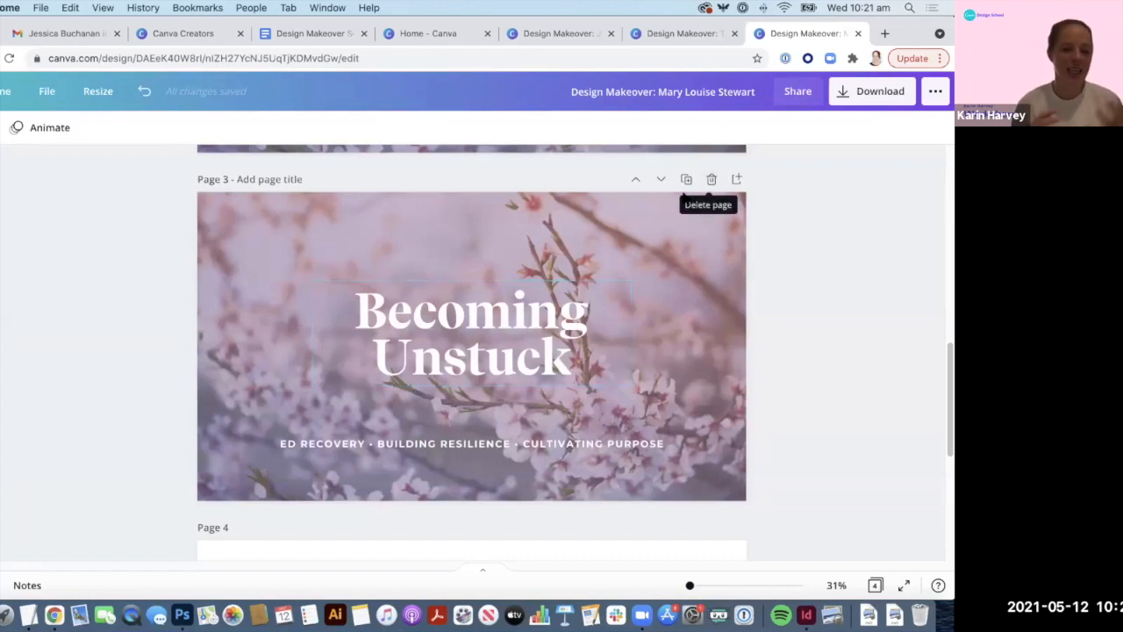
Step: Duplicate page 3 and narrow the tint overlay on the copy from its left edge to expose a strip of the photo
{"action": "left_click", "coordinate": [687, 181]}
{"action": "left_click", "coordinate": [727, 325]}
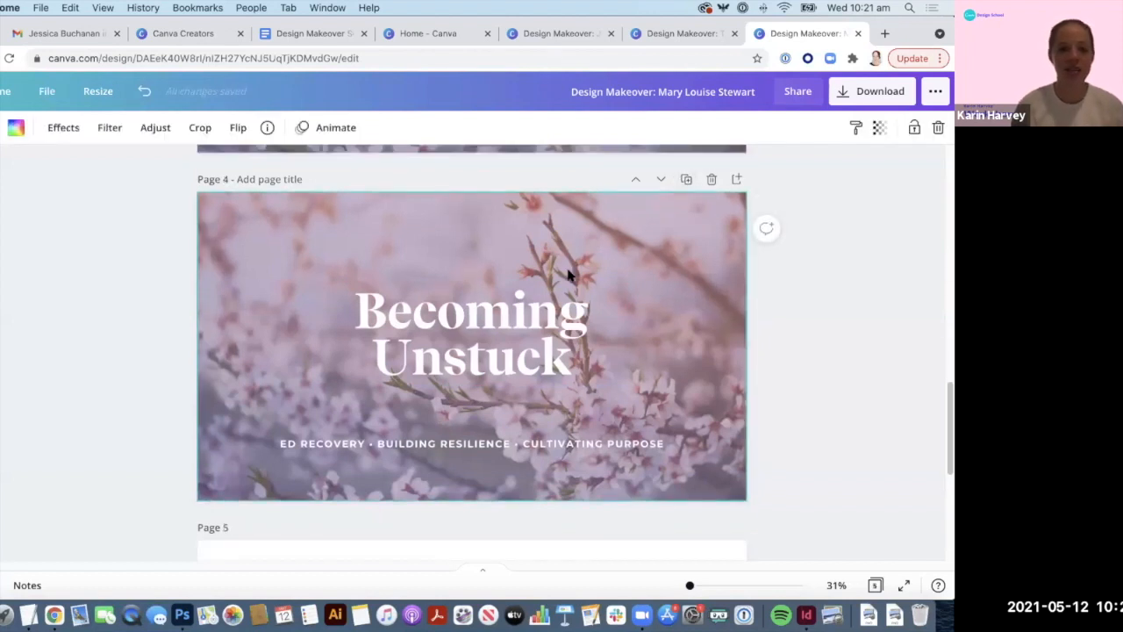
{"action": "left_click", "coordinate": [255, 309]}
{"action": "left_click_drag", "start_coordinate": [221, 347], "coordinate": [229, 347]}
{"action": "left_click", "coordinate": [92, 355]}
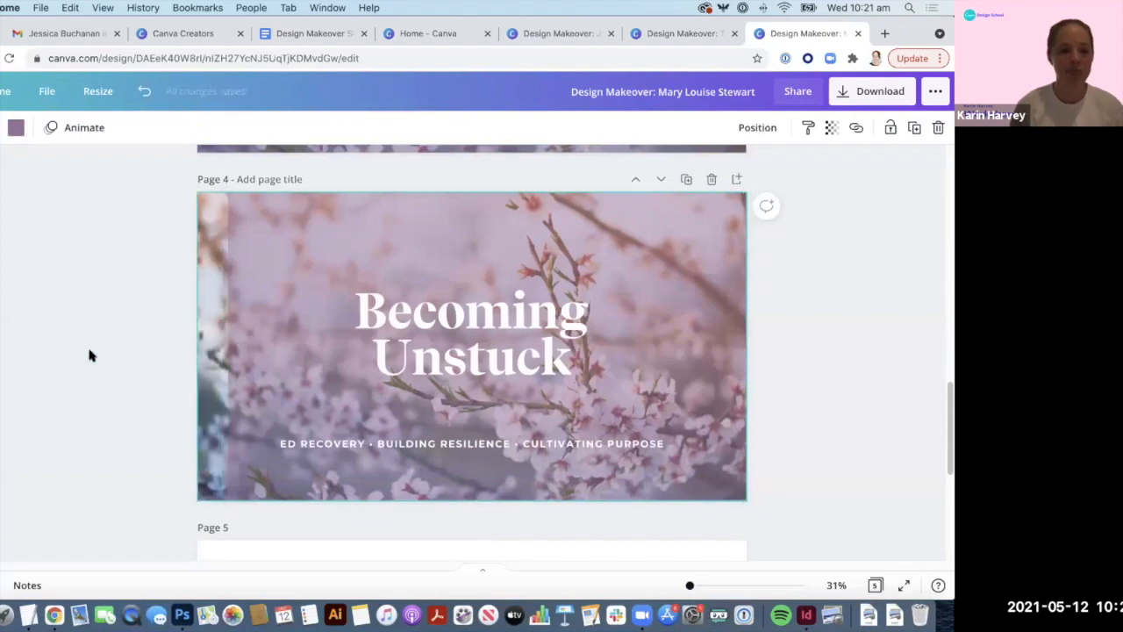
{"action": "left_click", "coordinate": [88, 355]}
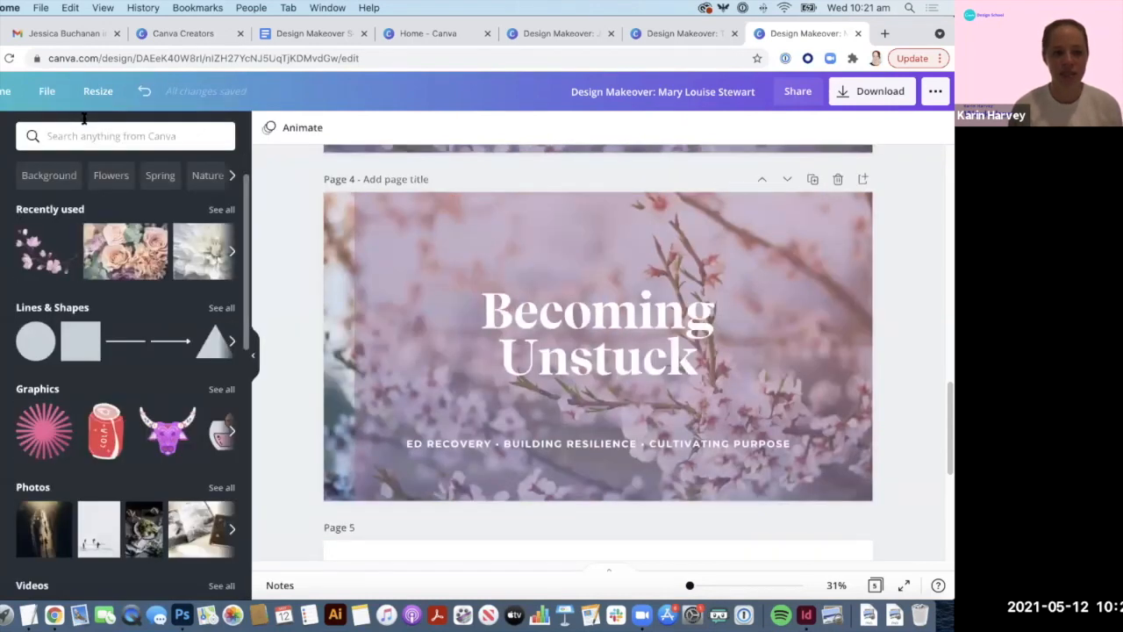
Step: Search the elements for "flowers" and replace page 4's background photo with the one of yellow-orange flowers against a blue-purple backdrop
{"action": "left_click", "coordinate": [78, 133]}
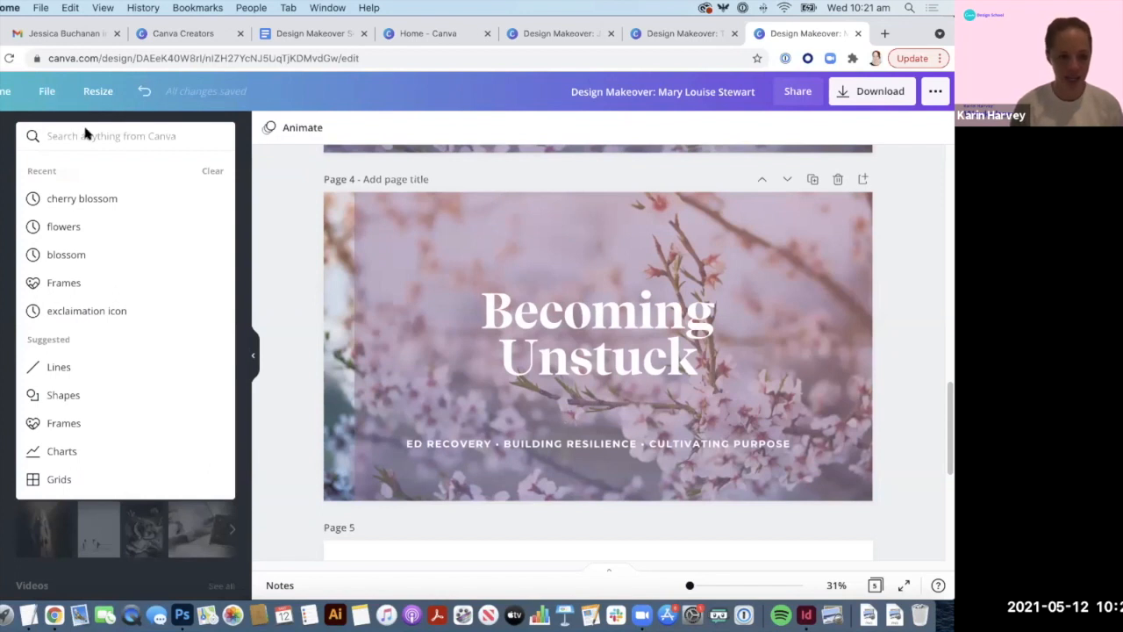
{"action": "left_click", "coordinate": [233, 225]}
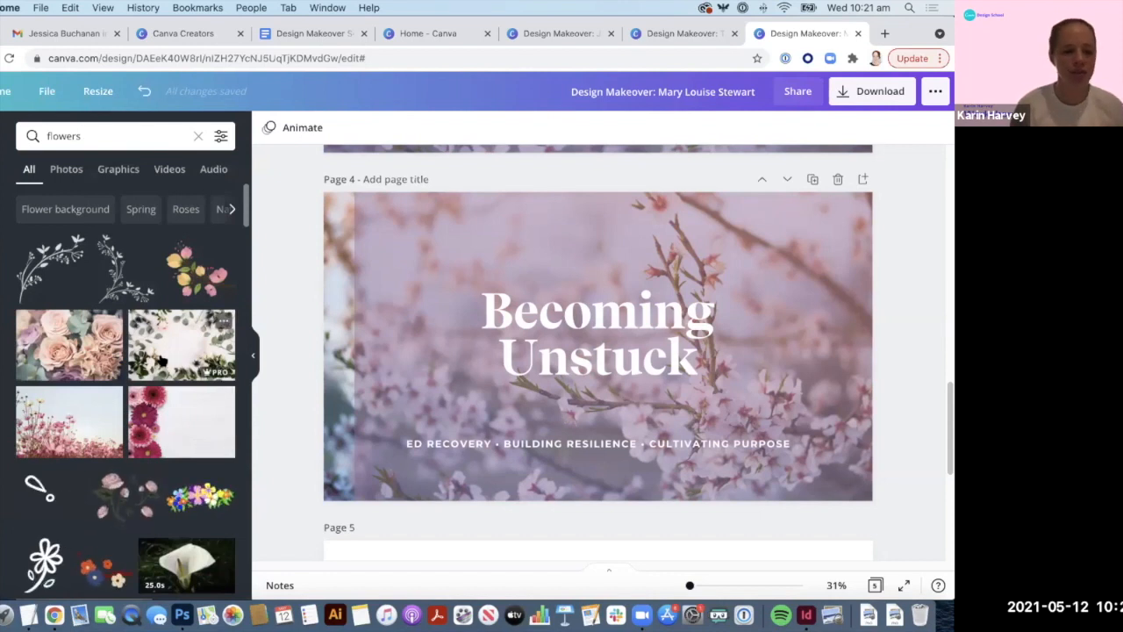
{"action": "scroll", "coordinate": [160, 360], "scroll_direction": "down", "scroll_amount": 5}
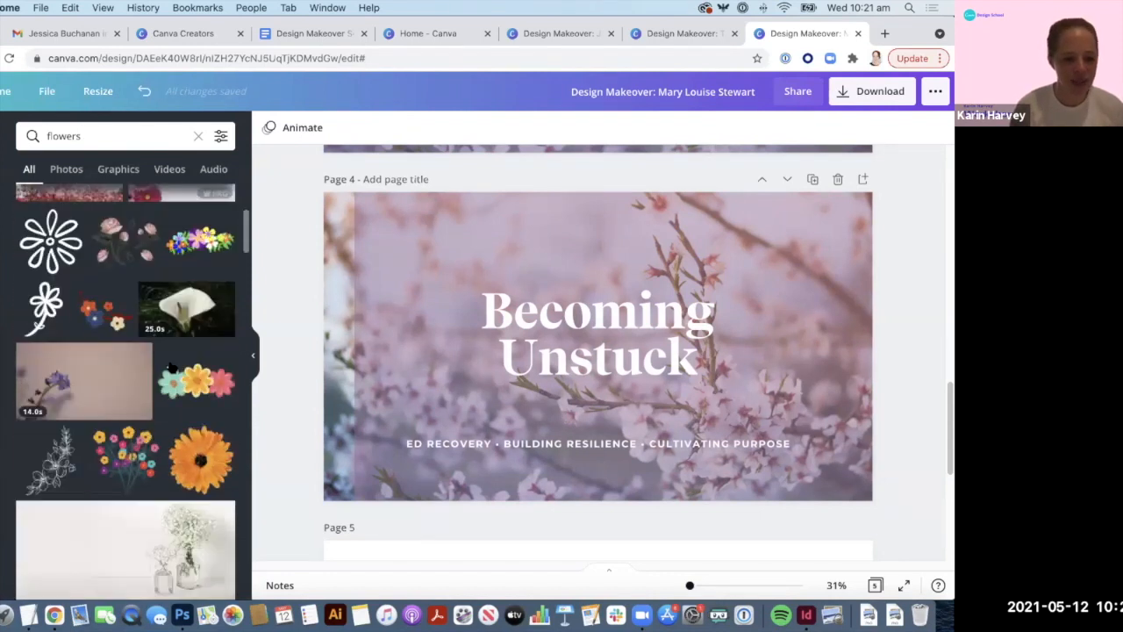
{"action": "scroll", "coordinate": [172, 368], "scroll_direction": "down", "scroll_amount": 6}
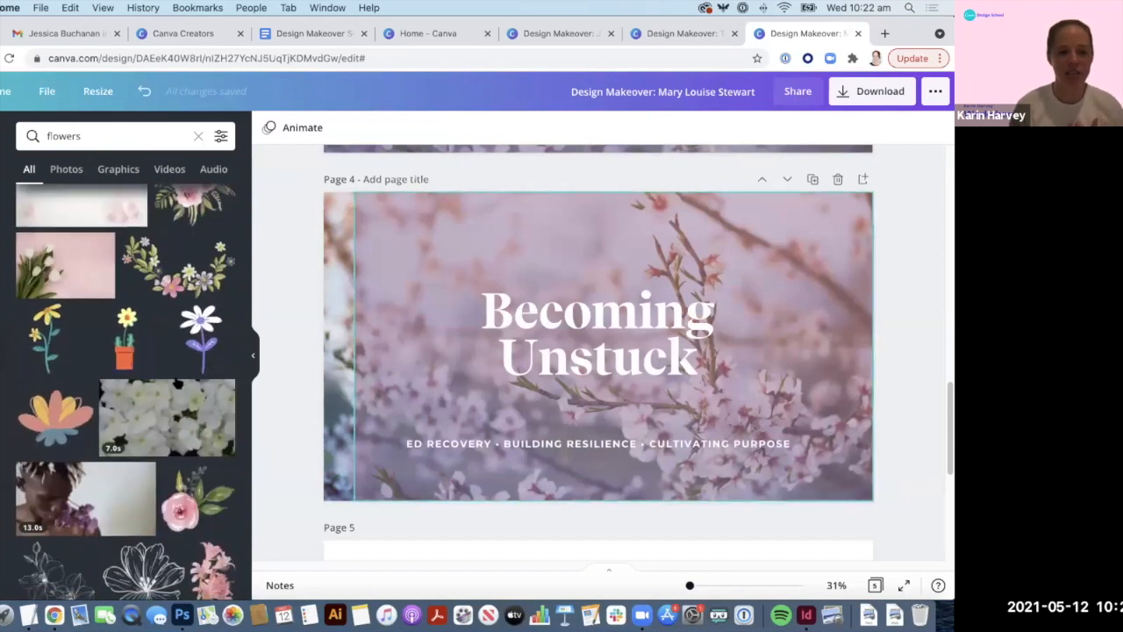
{"action": "scroll", "coordinate": [171, 379], "scroll_direction": "down", "scroll_amount": 5}
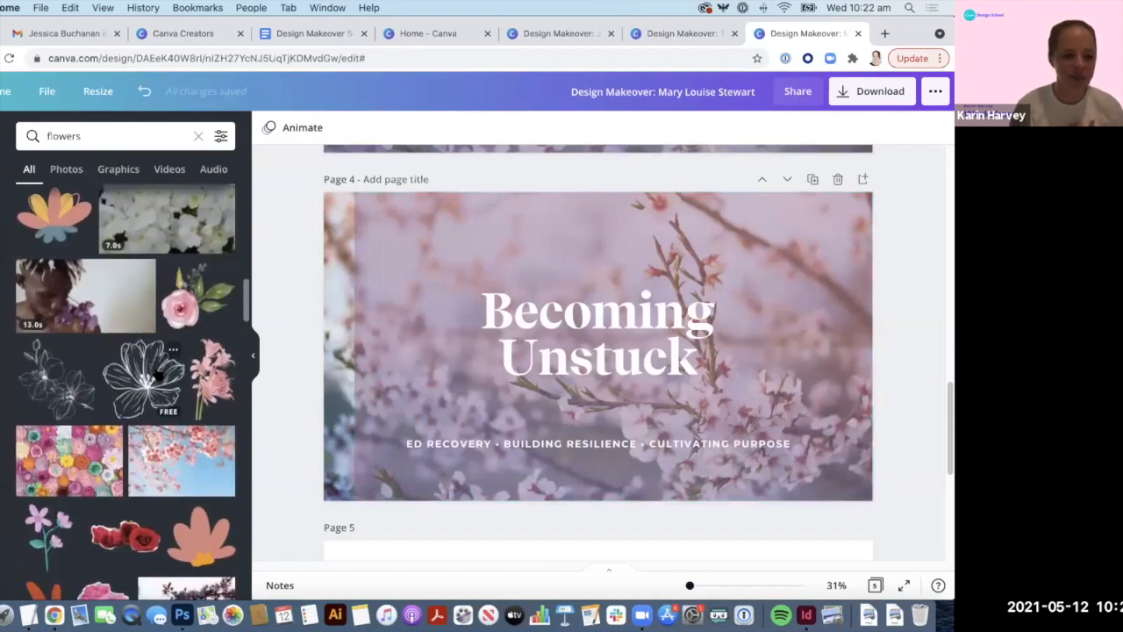
{"action": "scroll", "coordinate": [158, 377], "scroll_direction": "down", "scroll_amount": 2}
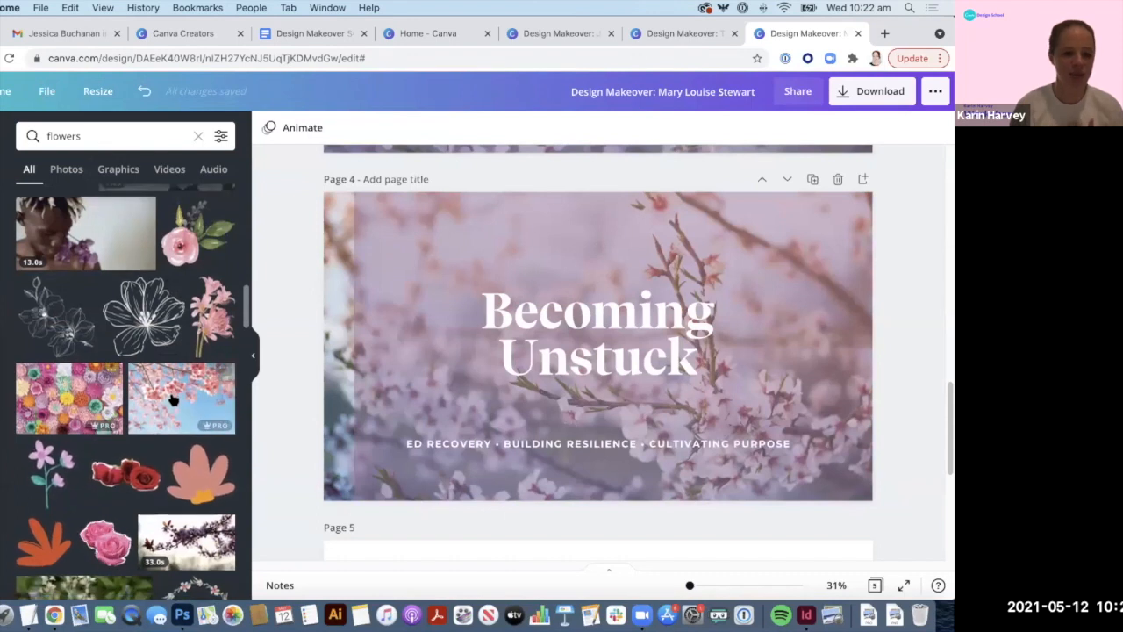
{"action": "scroll", "coordinate": [173, 399], "scroll_direction": "down", "scroll_amount": 4}
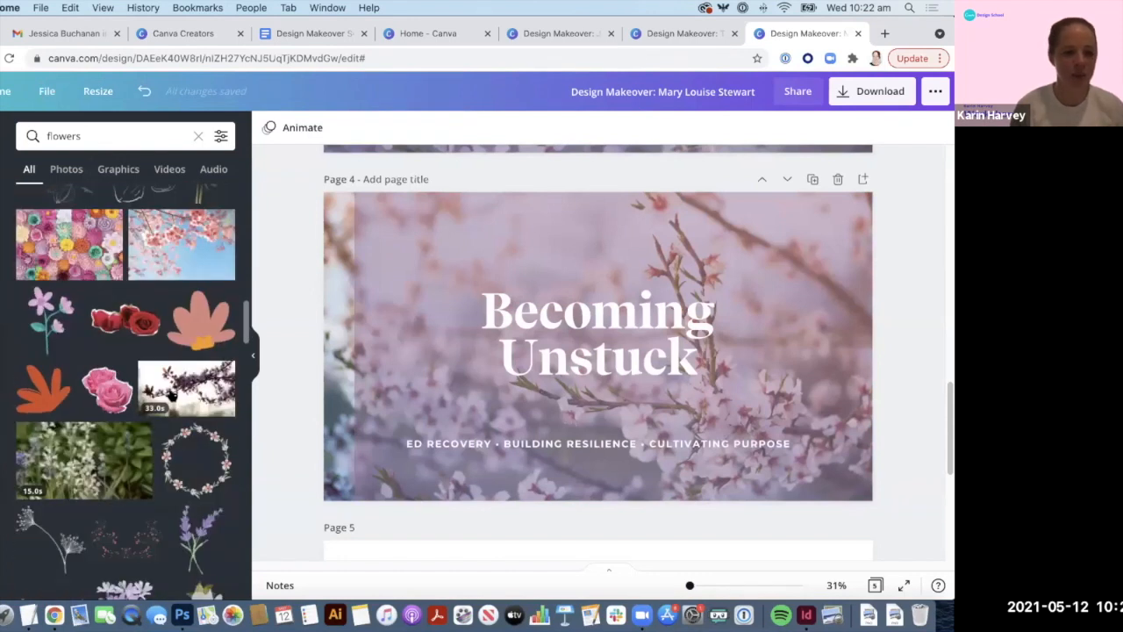
{"action": "scroll", "coordinate": [176, 361], "scroll_direction": "down", "scroll_amount": 4}
{"action": "scroll", "coordinate": [175, 360], "scroll_direction": "down", "scroll_amount": 7}
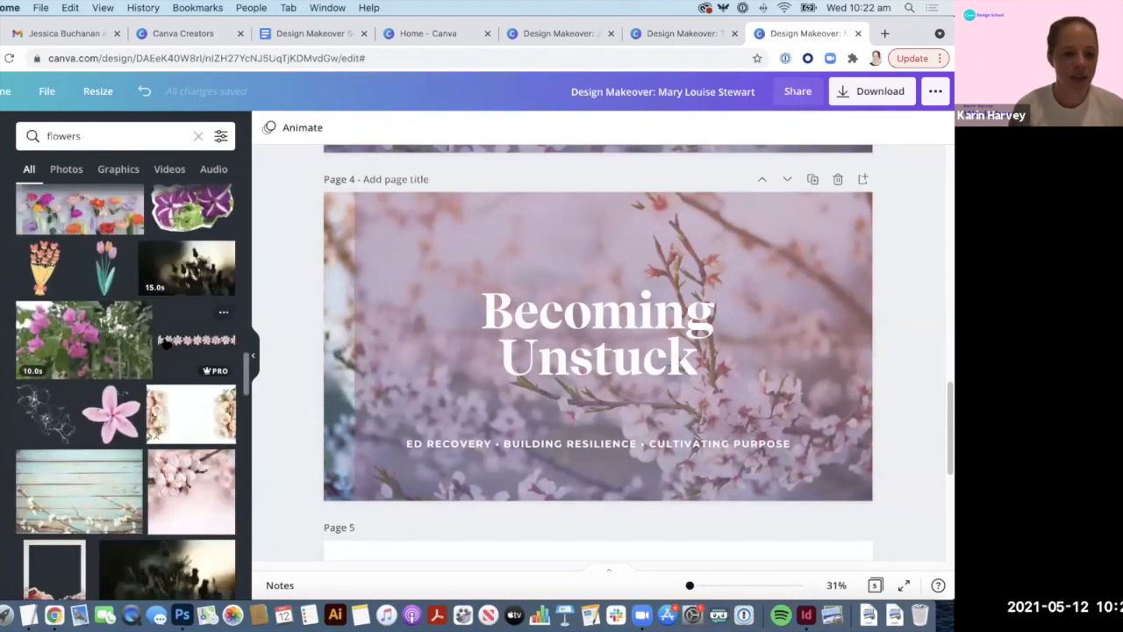
{"action": "scroll", "coordinate": [227, 491], "scroll_direction": "down", "scroll_amount": 1}
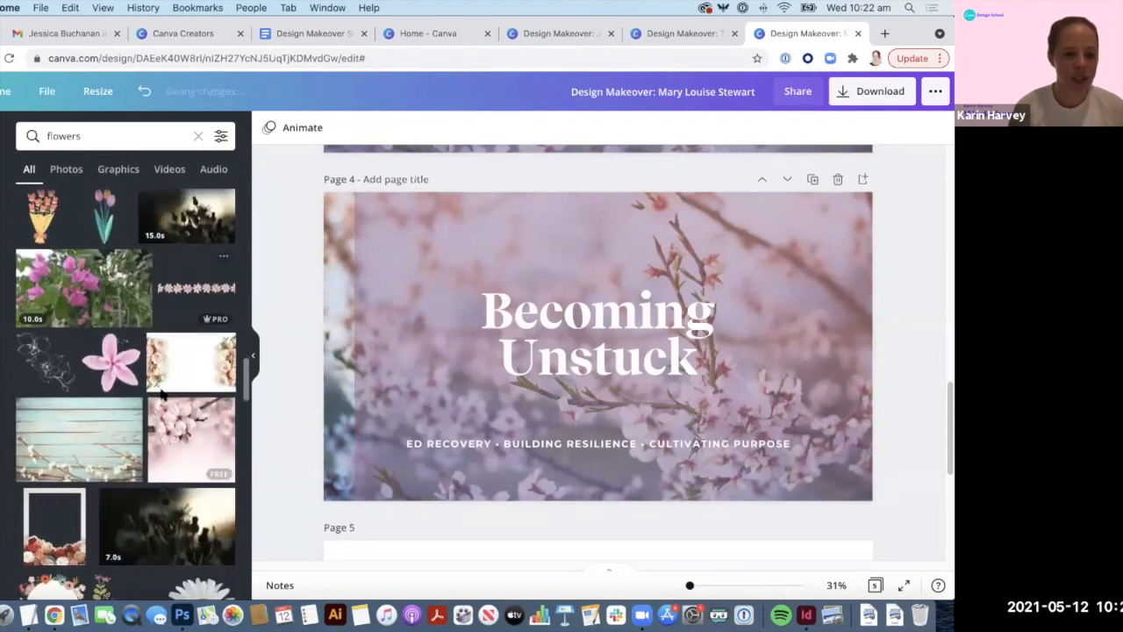
{"action": "scroll", "coordinate": [166, 386], "scroll_direction": "down", "scroll_amount": 7}
{"action": "scroll", "coordinate": [165, 379], "scroll_direction": "down", "scroll_amount": 4}
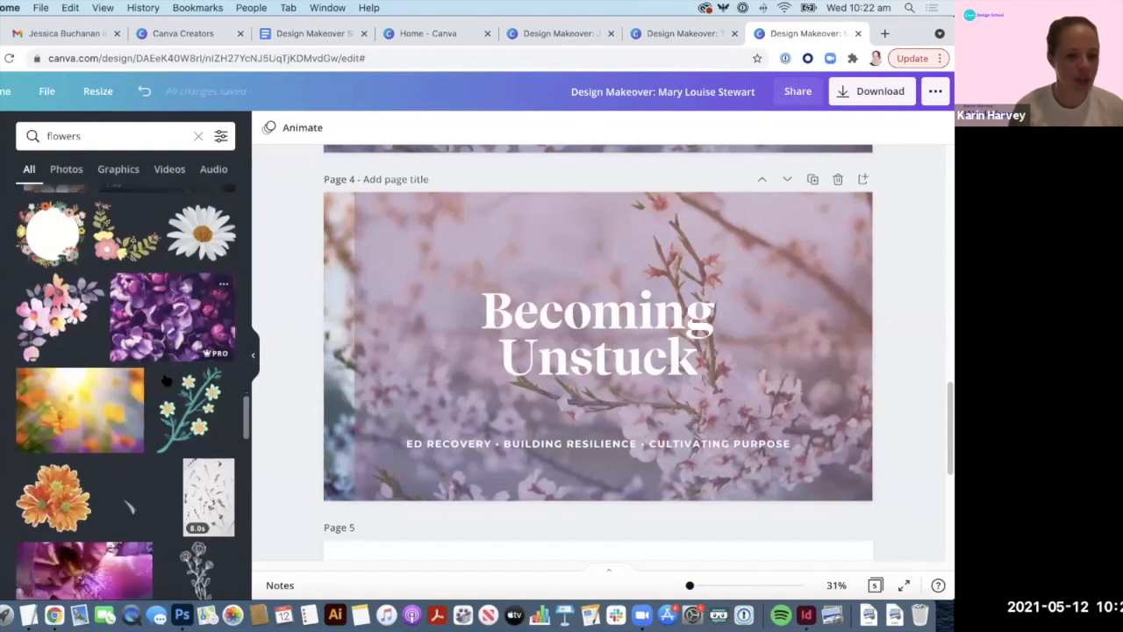
{"action": "scroll", "coordinate": [167, 379], "scroll_direction": "down", "scroll_amount": 6}
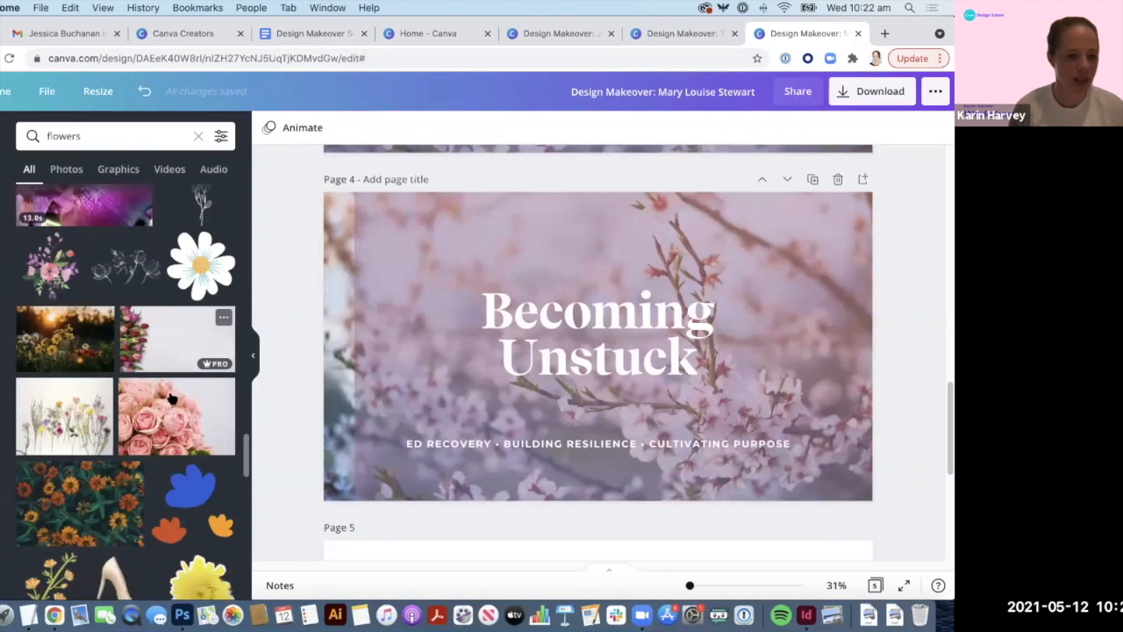
{"action": "scroll", "coordinate": [169, 386], "scroll_direction": "down", "scroll_amount": 9}
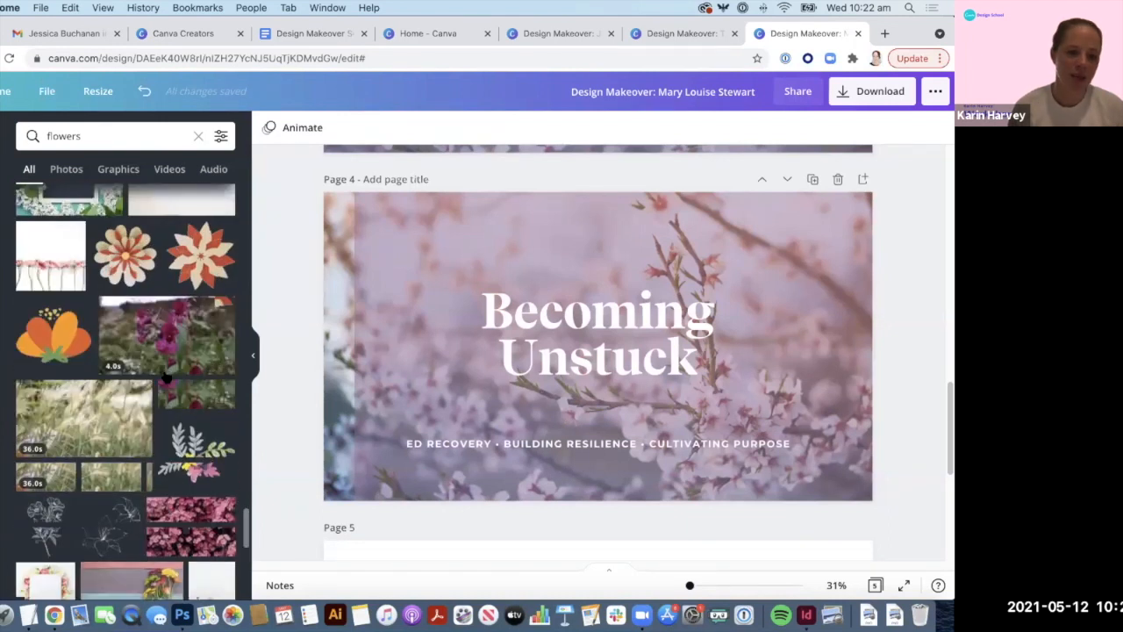
{"action": "scroll", "coordinate": [165, 376], "scroll_direction": "up", "scroll_amount": 6}
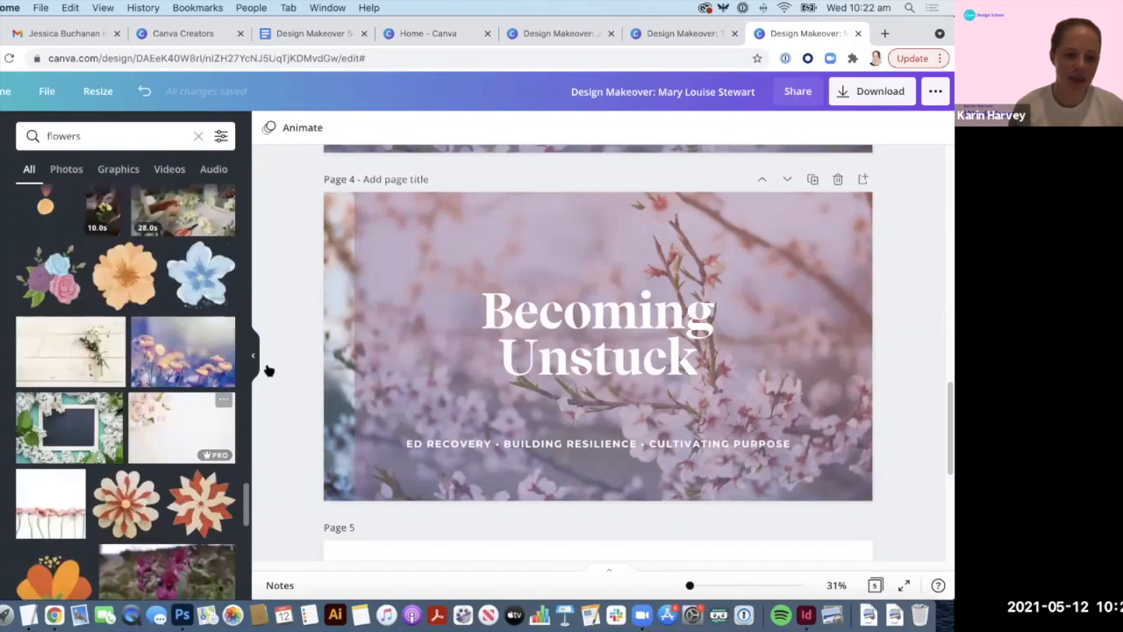
{"action": "left_click_drag", "start_coordinate": [182, 351], "coordinate": [334, 378]}
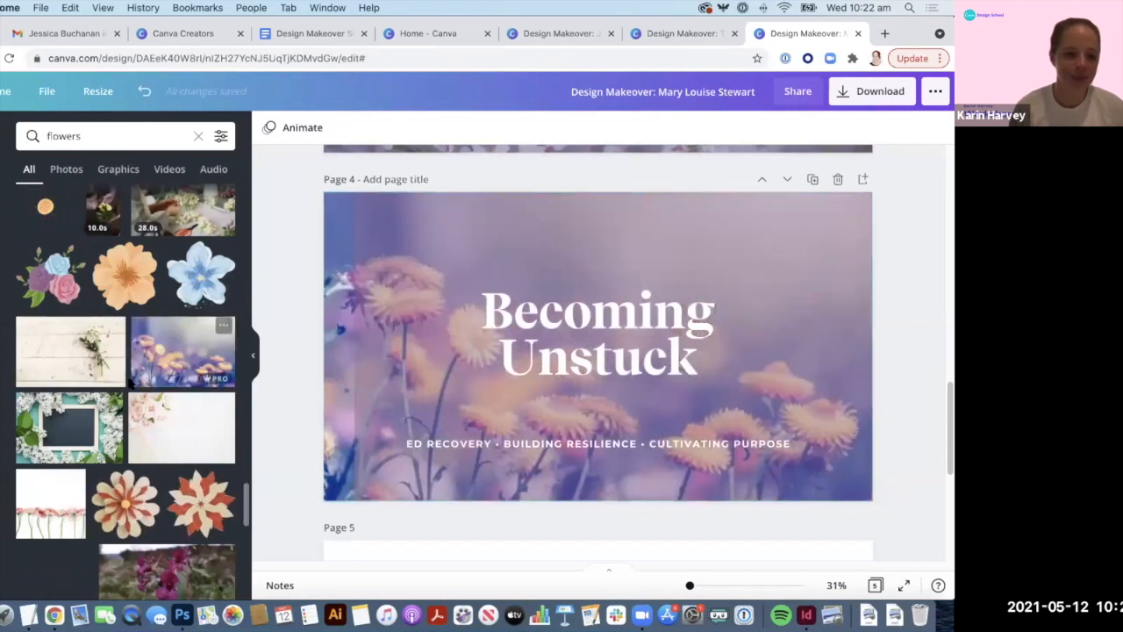
Step: Browse further through the "flowers" results and replace page 4's background photo with the close-up of blue hydrangea petals
{"action": "scroll", "coordinate": [130, 383], "scroll_direction": "down", "scroll_amount": 5}
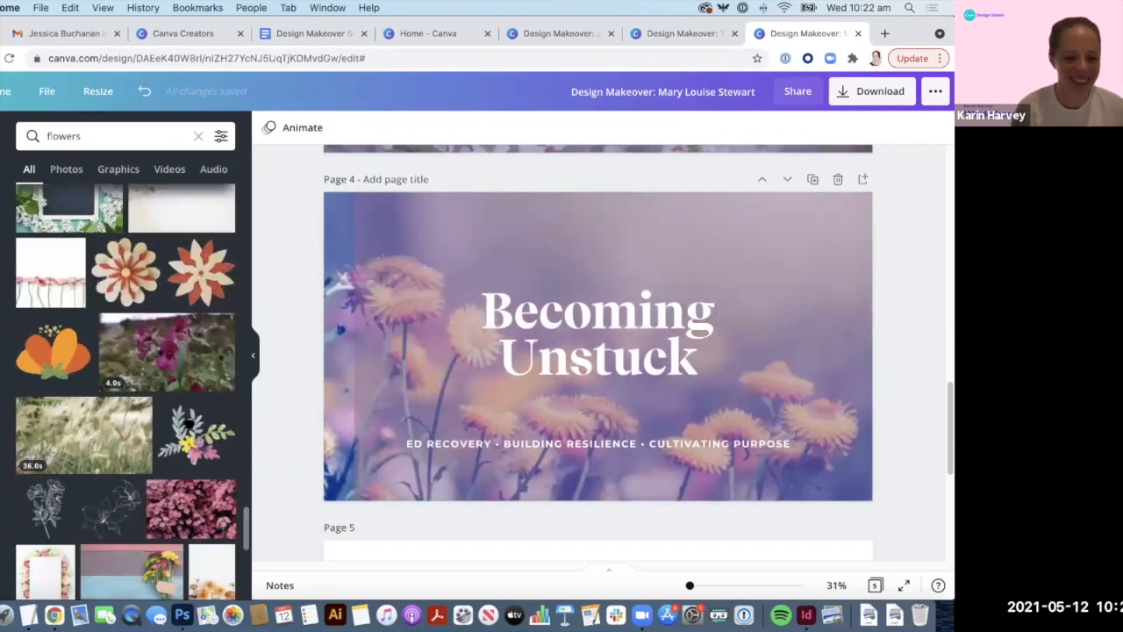
{"action": "scroll", "coordinate": [188, 423], "scroll_direction": "down", "scroll_amount": 8}
{"action": "scroll", "coordinate": [180, 376], "scroll_direction": "down", "scroll_amount": 10}
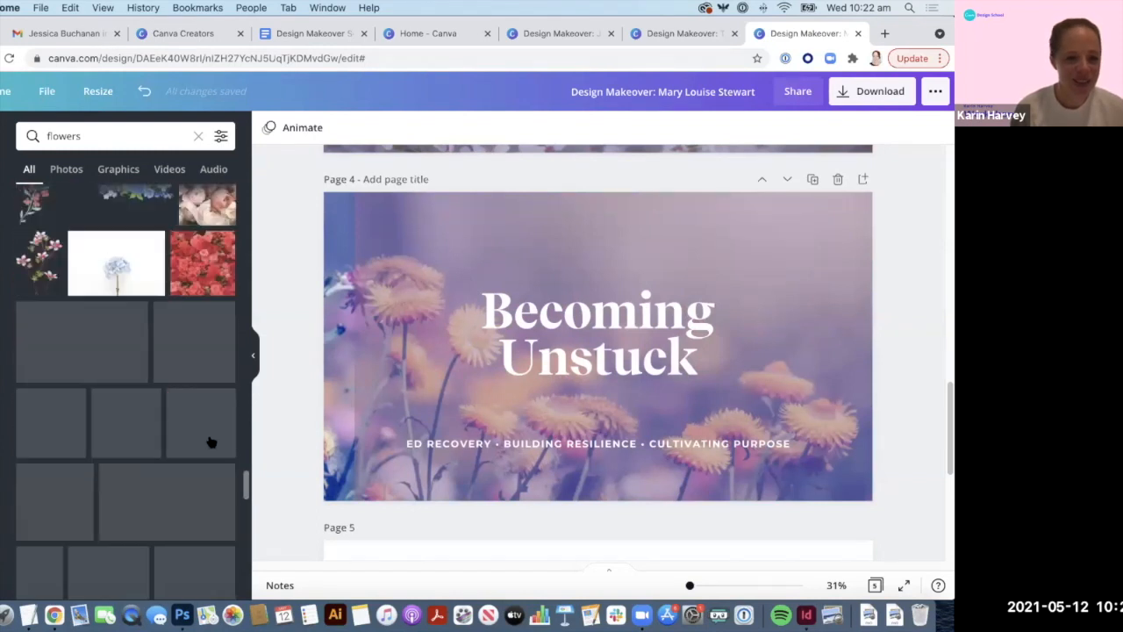
{"action": "scroll", "coordinate": [176, 412], "scroll_direction": "down", "scroll_amount": 10}
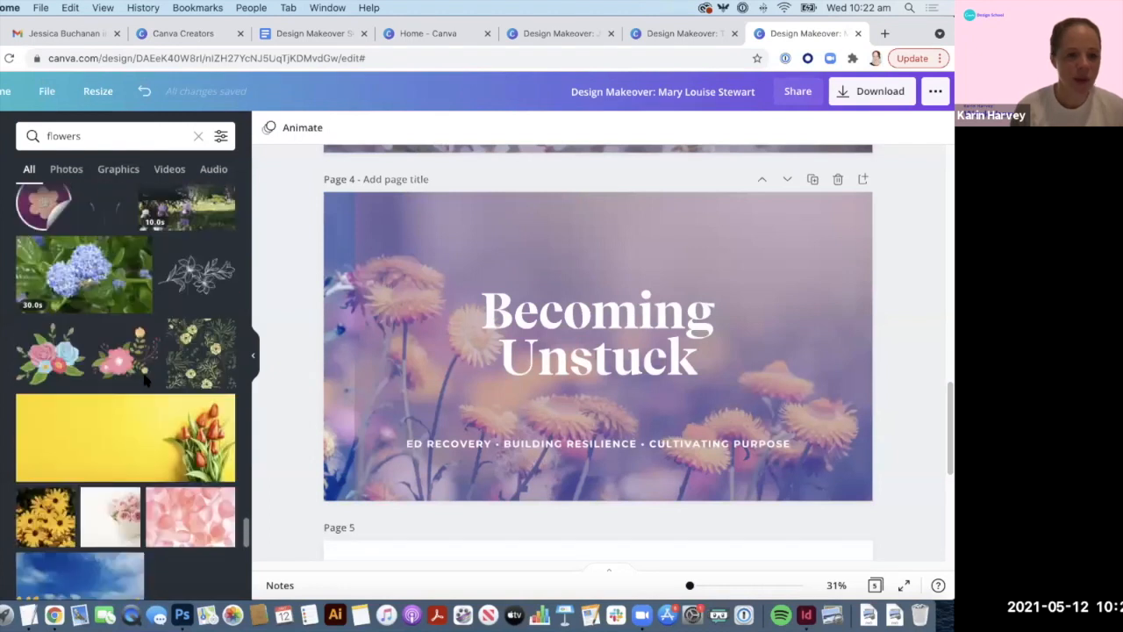
{"action": "scroll", "coordinate": [146, 379], "scroll_direction": "down", "scroll_amount": 10}
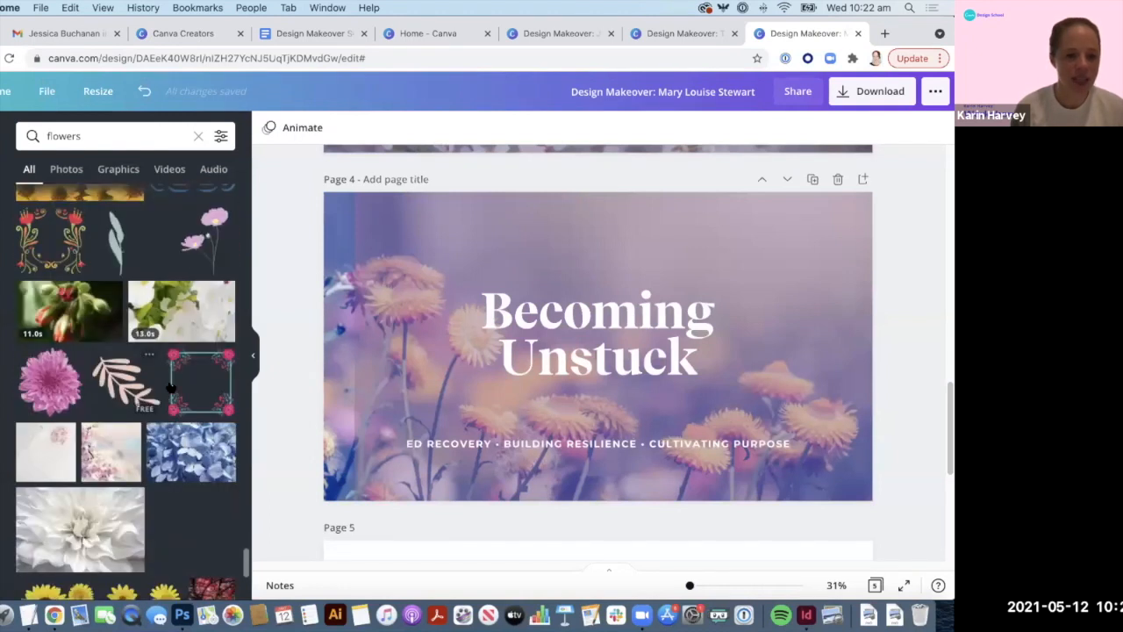
{"action": "scroll", "coordinate": [171, 389], "scroll_direction": "down", "scroll_amount": 3}
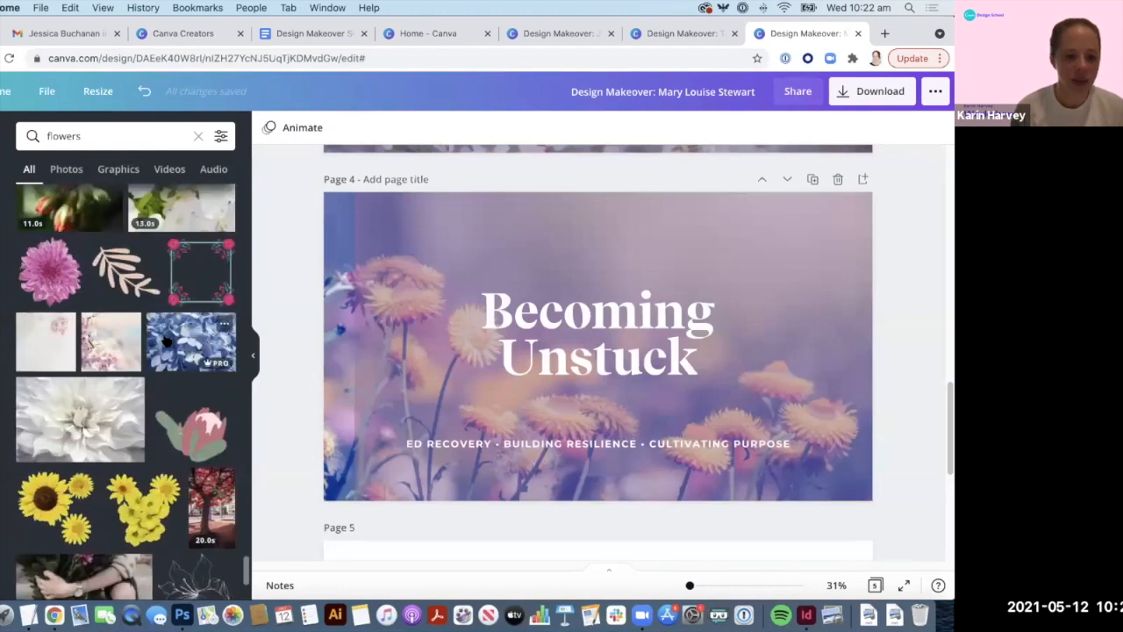
{"action": "left_click_drag", "start_coordinate": [167, 342], "coordinate": [347, 362]}
Step: Extend page 4's tint overlay to the page's left edge and recolour it muted blue, #56A0BB
{"action": "left_click", "coordinate": [389, 359]}
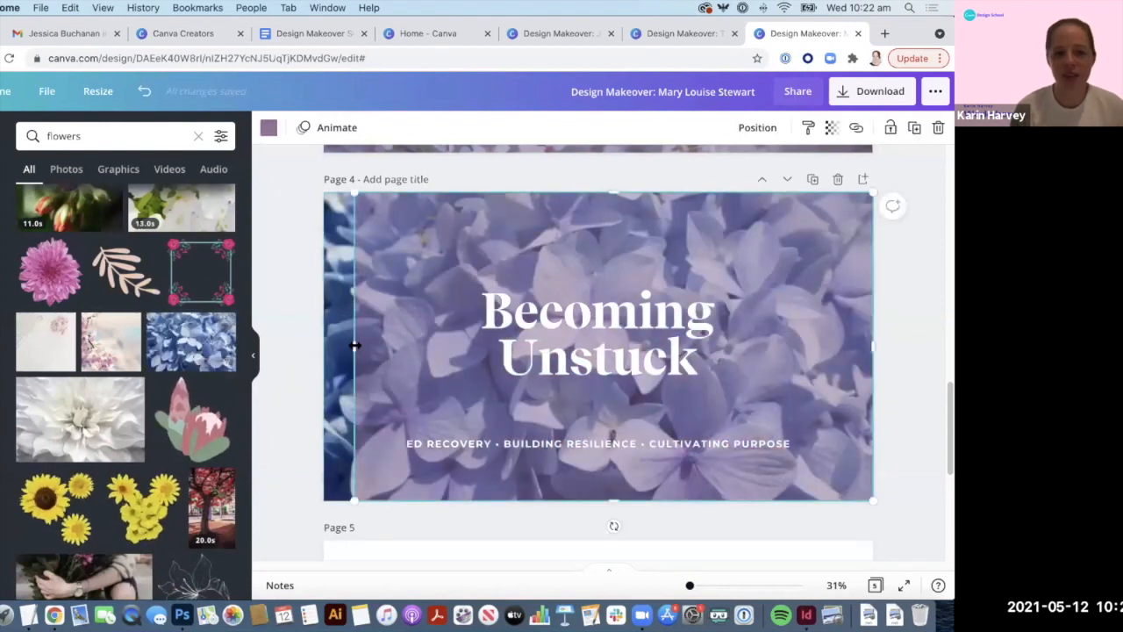
{"action": "left_click_drag", "start_coordinate": [353, 346], "coordinate": [322, 352]}
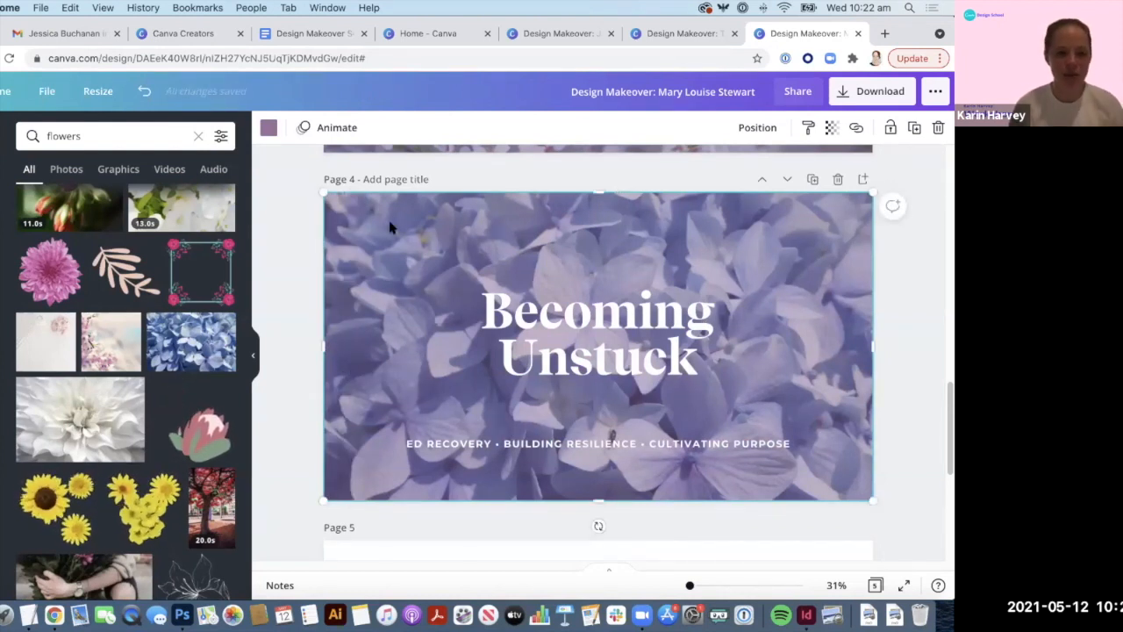
{"action": "left_click", "coordinate": [268, 129]}
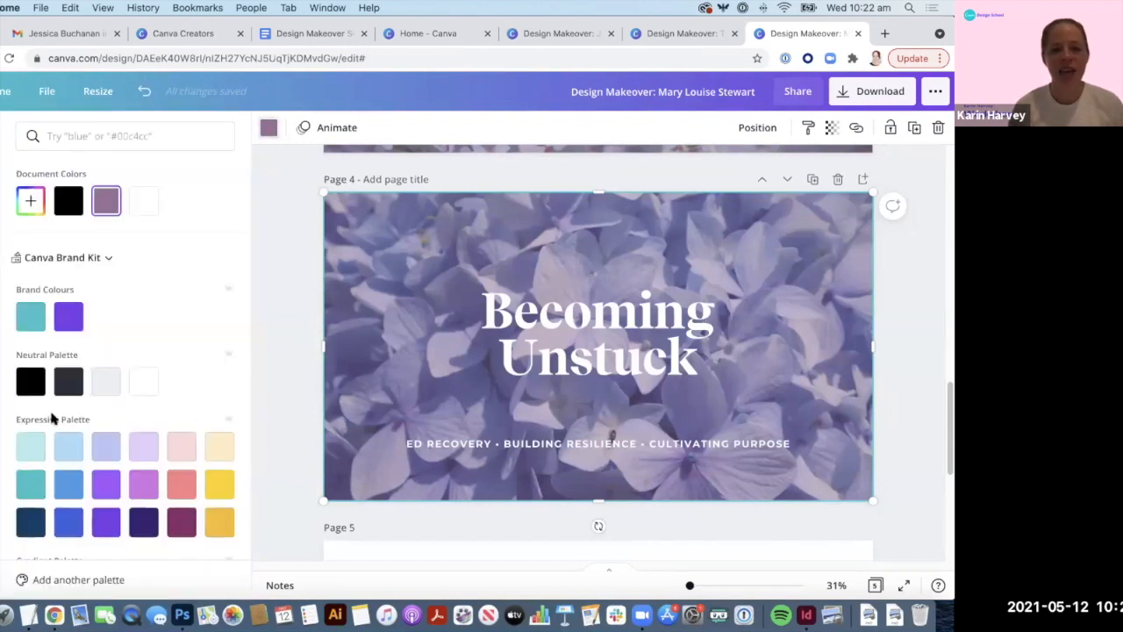
{"action": "left_click", "coordinate": [65, 454]}
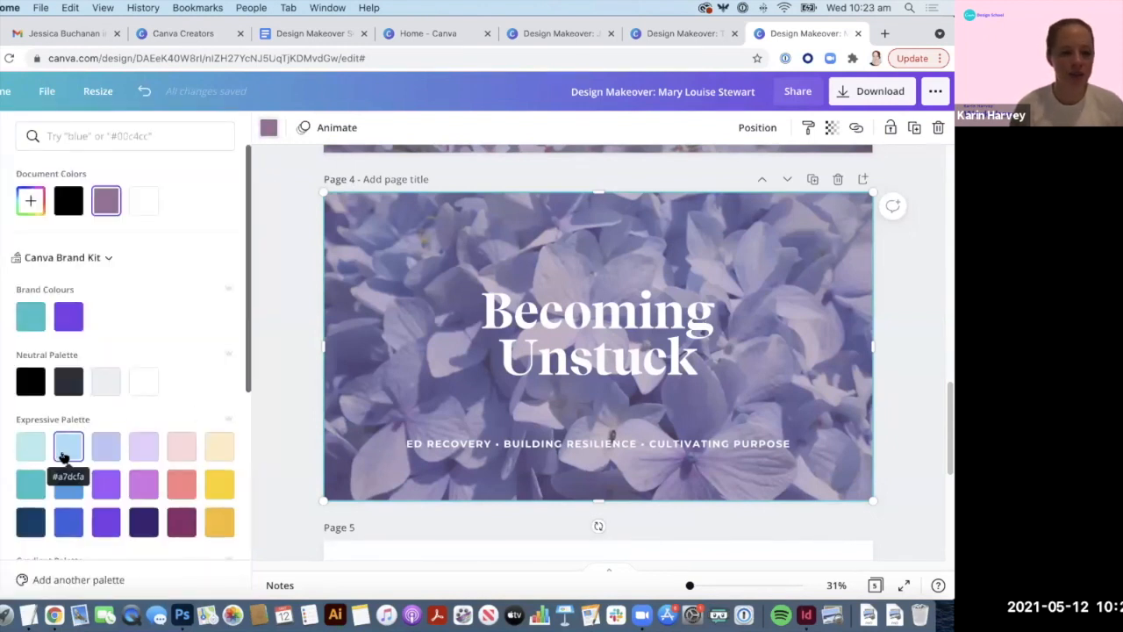
{"action": "left_click", "coordinate": [30, 202]}
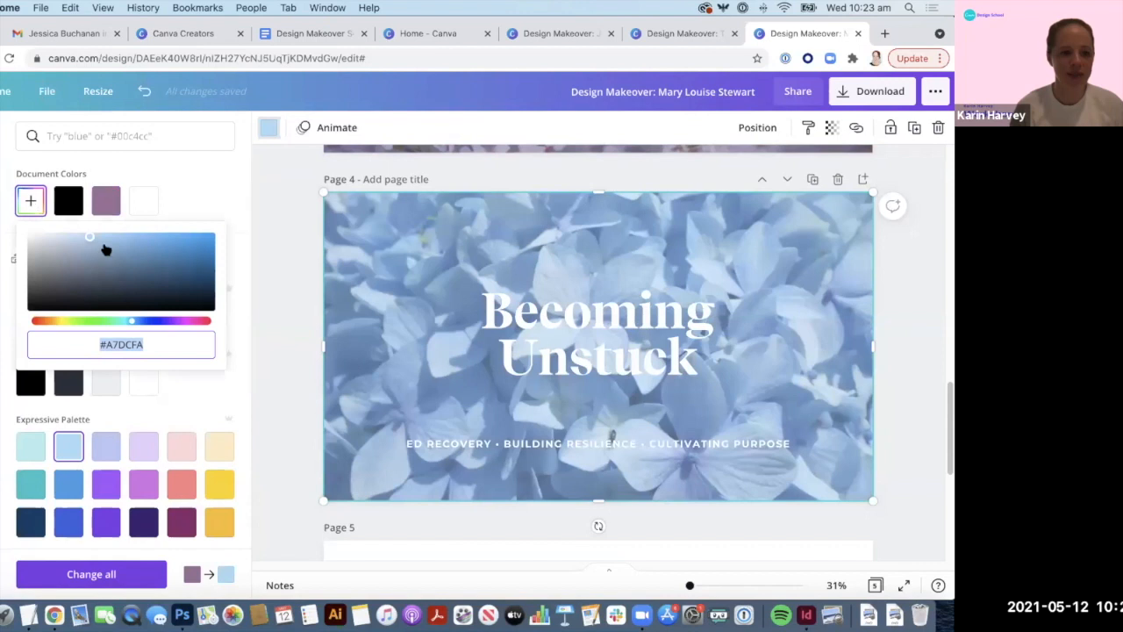
{"action": "left_click_drag", "start_coordinate": [97, 239], "coordinate": [159, 237]}
{"action": "left_click_drag", "start_coordinate": [131, 323], "coordinate": [125, 322]}
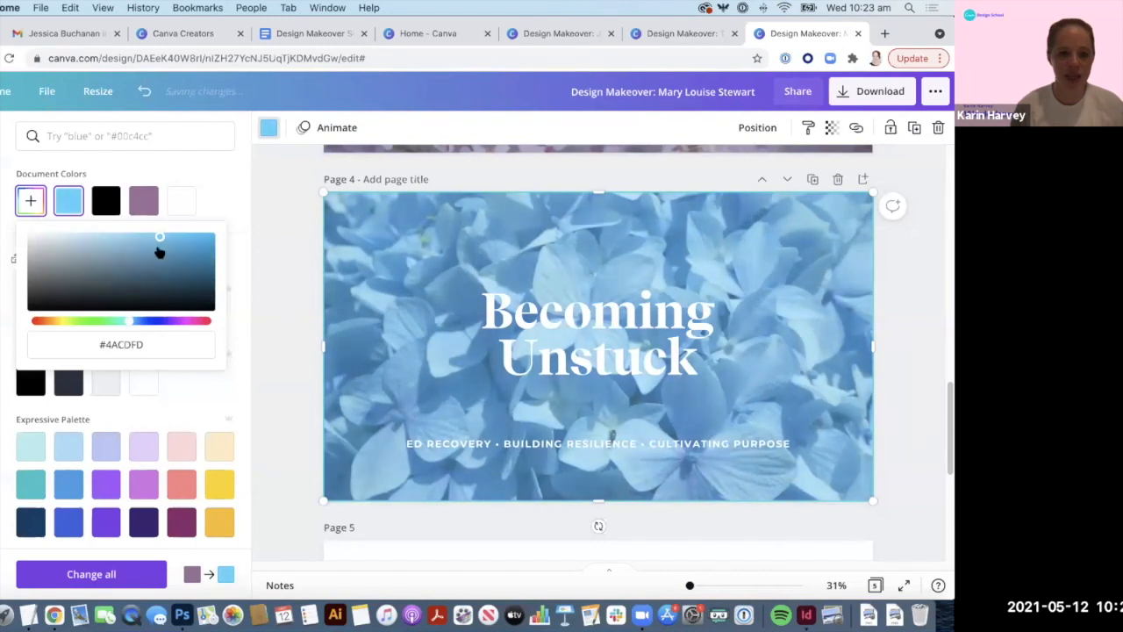
{"action": "left_click_drag", "start_coordinate": [159, 237], "coordinate": [128, 254]}
{"action": "left_click", "coordinate": [904, 425]}
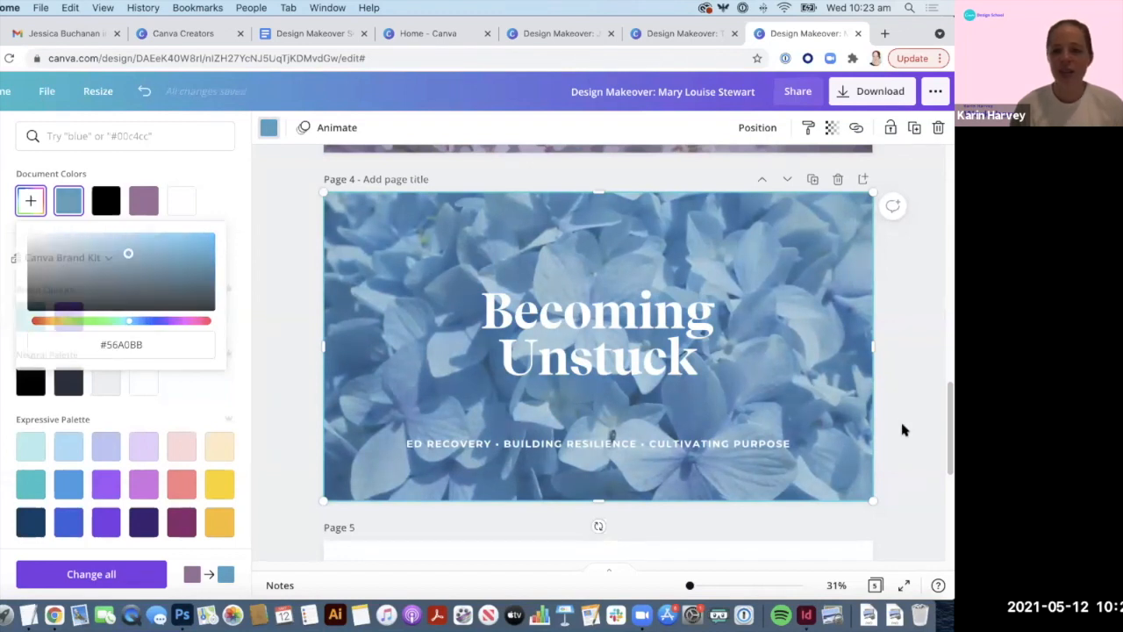
Step: Duplicate page 4, uncover a strip of the copy's photo beside the tint overlay, and replace that photo with the white flower close-up
{"action": "scroll", "coordinate": [904, 384], "scroll_direction": "up", "scroll_amount": 5}
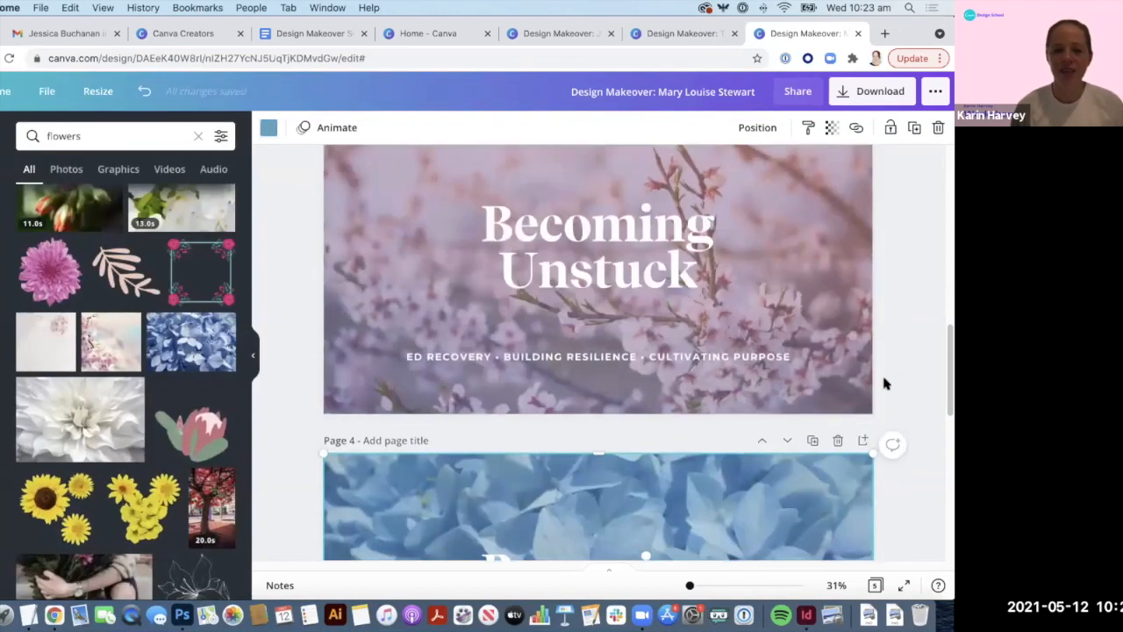
{"action": "scroll", "coordinate": [775, 401], "scroll_direction": "down", "scroll_amount": 2}
{"action": "scroll", "coordinate": [775, 401], "scroll_direction": "down", "scroll_amount": 3}
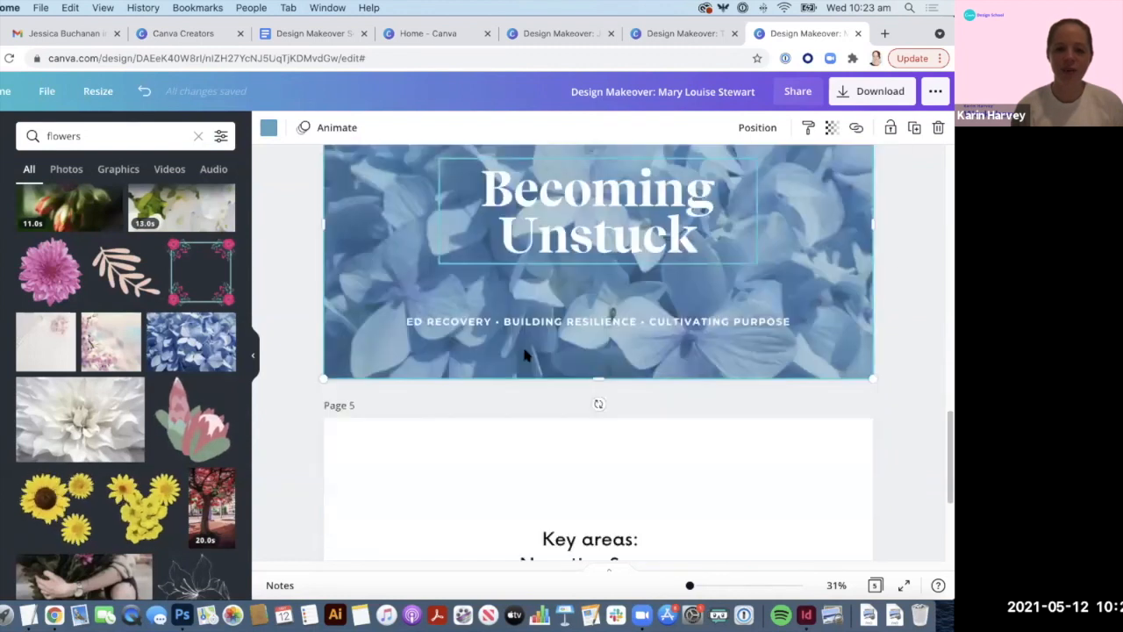
{"action": "scroll", "coordinate": [819, 292], "scroll_direction": "up", "scroll_amount": 1}
{"action": "left_click", "coordinate": [814, 169]}
{"action": "left_click_drag", "start_coordinate": [325, 334], "coordinate": [342, 334]}
{"action": "scroll", "coordinate": [83, 251], "scroll_direction": "down", "scroll_amount": 3}
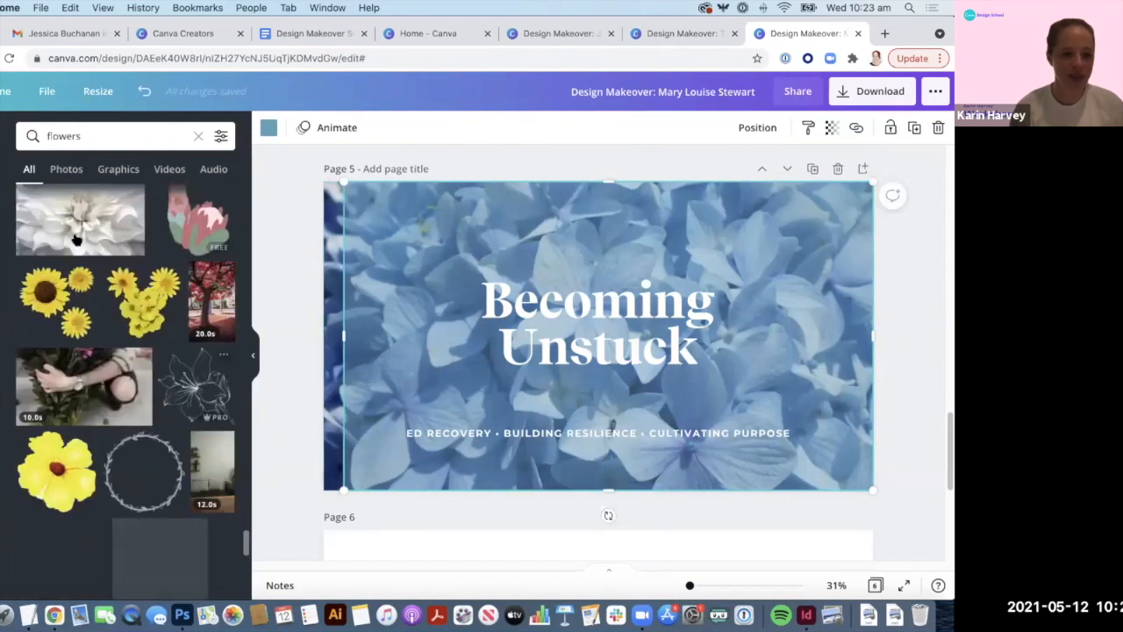
{"action": "left_click_drag", "start_coordinate": [79, 219], "coordinate": [333, 286]}
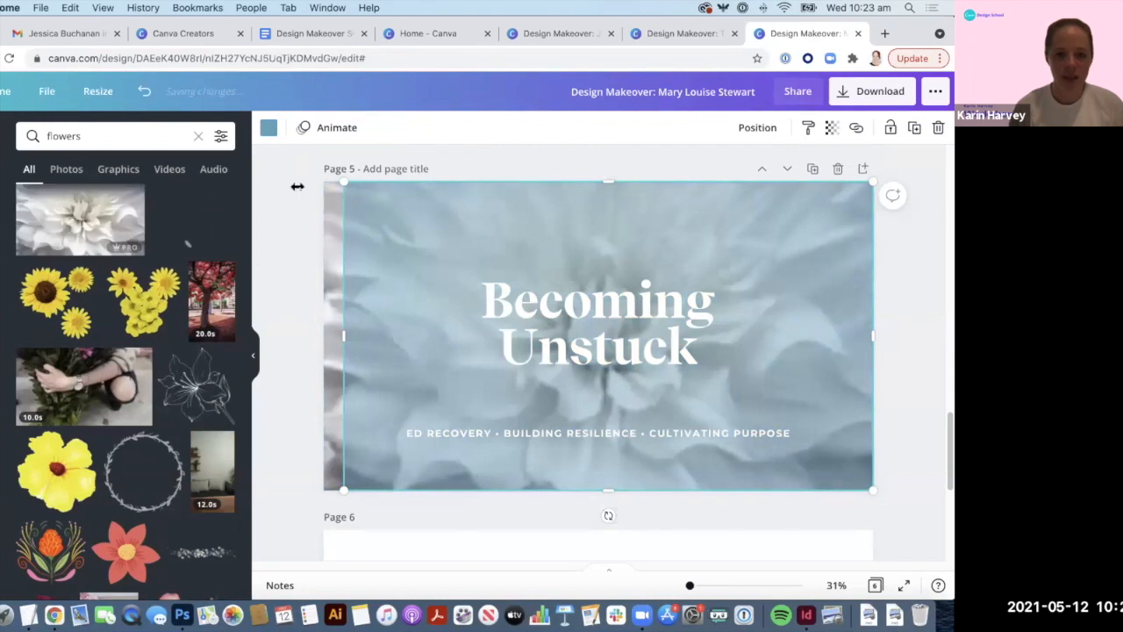
Step: Recolour page 5's tint overlay coral pink from the Expressive Palette and stretch it over the page's left edge
{"action": "left_click", "coordinate": [269, 127]}
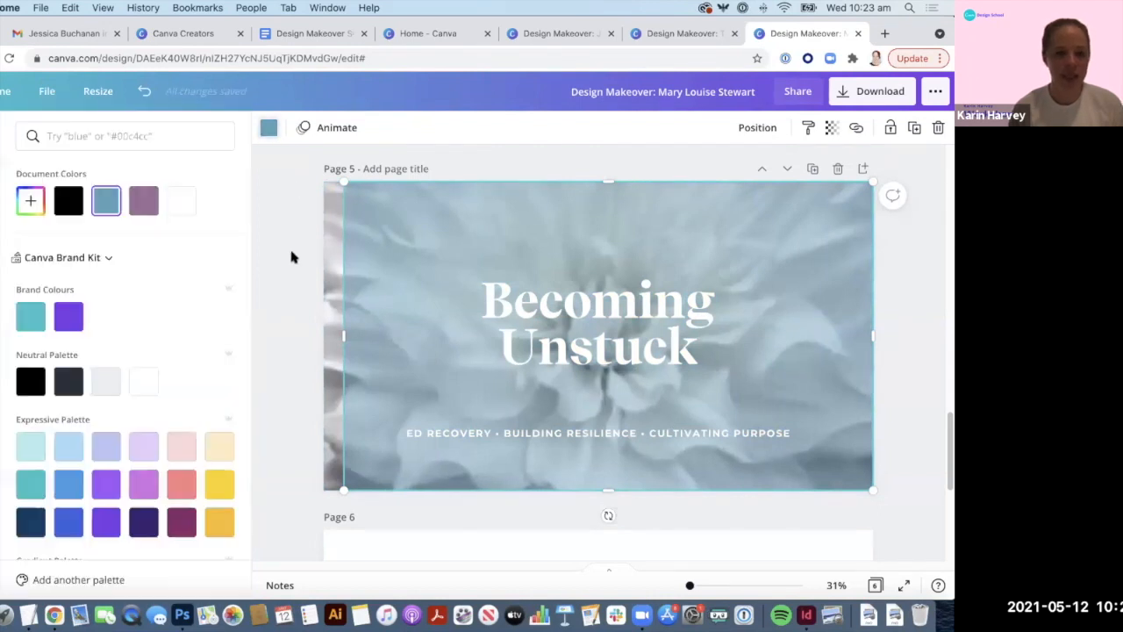
{"action": "left_click", "coordinate": [182, 483]}
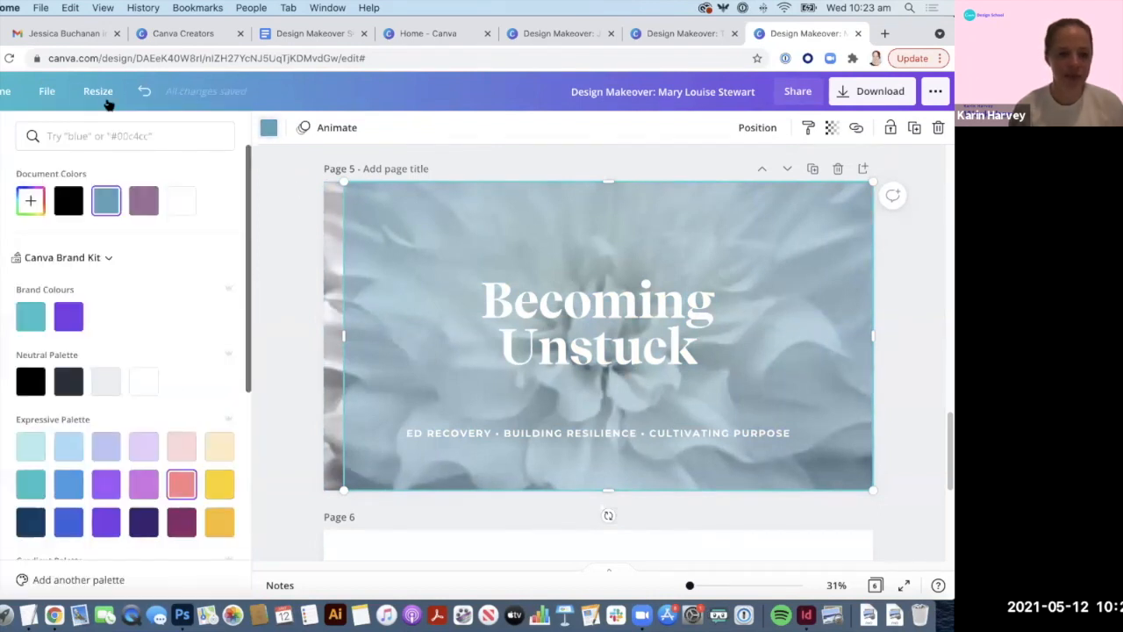
{"action": "left_click_drag", "start_coordinate": [342, 338], "coordinate": [317, 340]}
{"action": "left_click", "coordinate": [906, 318]}
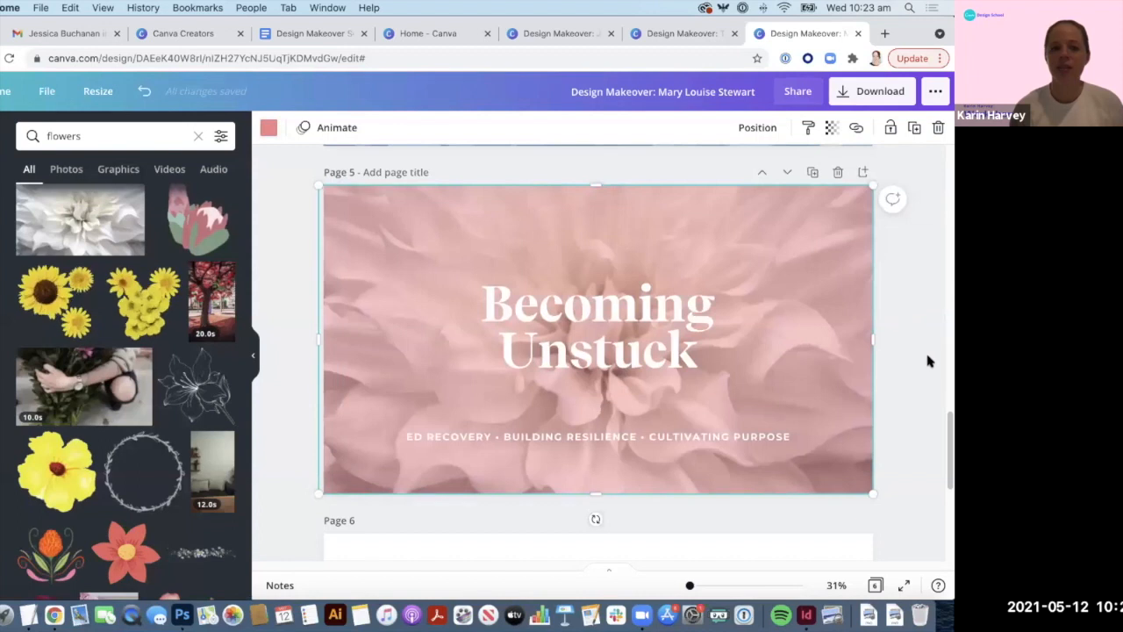
{"action": "left_click", "coordinate": [896, 307]}
Step: Review the banner versions from page 5 back to the original on page 1, comparing their photos, tints and text
{"action": "scroll", "coordinate": [897, 307], "scroll_direction": "up", "scroll_amount": 2}
{"action": "scroll", "coordinate": [898, 318], "scroll_direction": "up", "scroll_amount": 6}
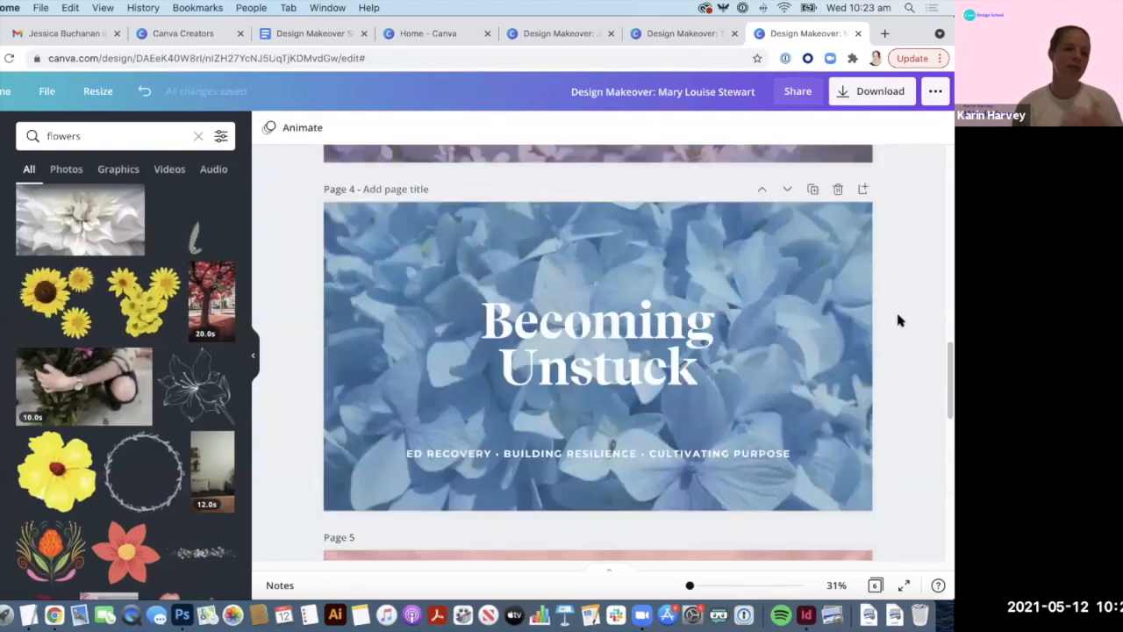
{"action": "scroll", "coordinate": [899, 321], "scroll_direction": "up", "scroll_amount": 4}
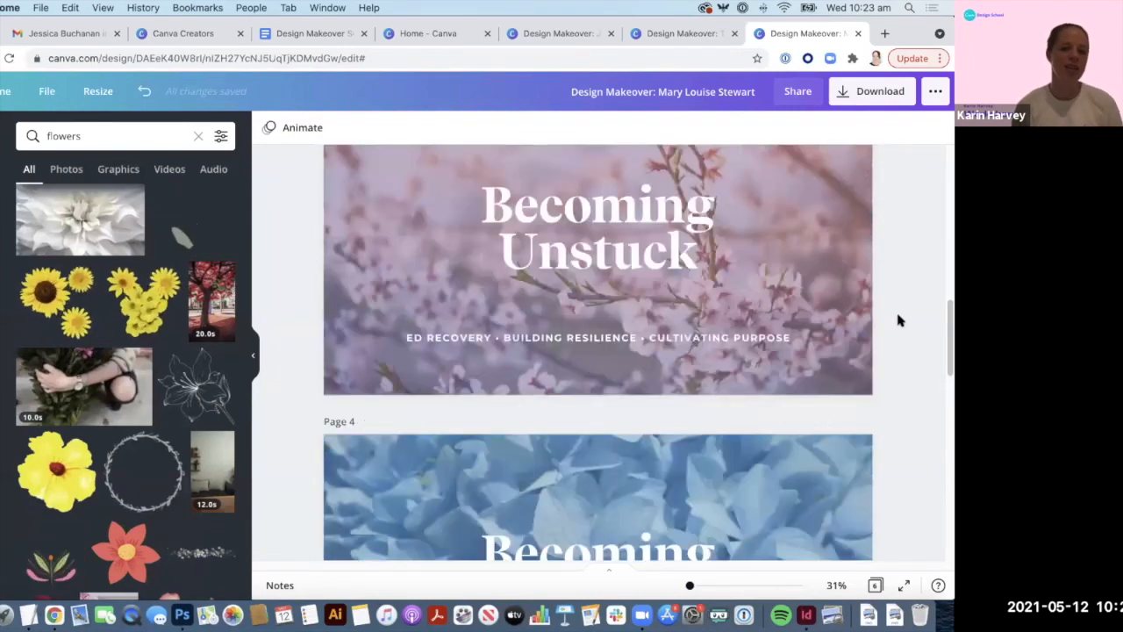
{"action": "scroll", "coordinate": [897, 320], "scroll_direction": "up", "scroll_amount": 4}
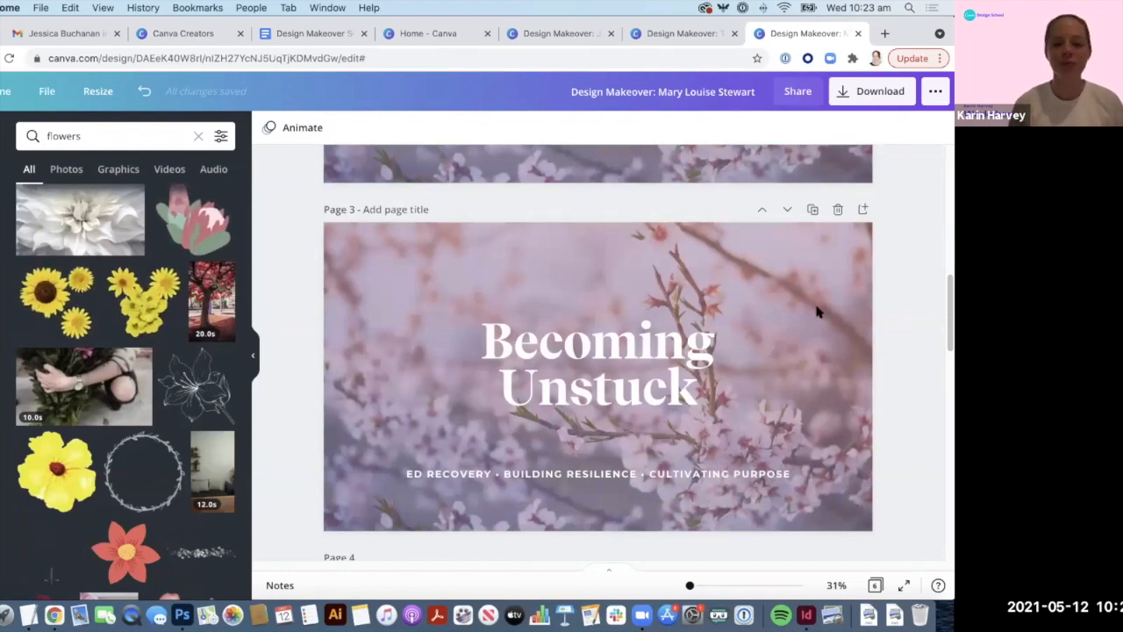
{"action": "scroll", "coordinate": [795, 307], "scroll_direction": "down", "scroll_amount": 3}
{"action": "scroll", "coordinate": [795, 308], "scroll_direction": "up", "scroll_amount": 12}
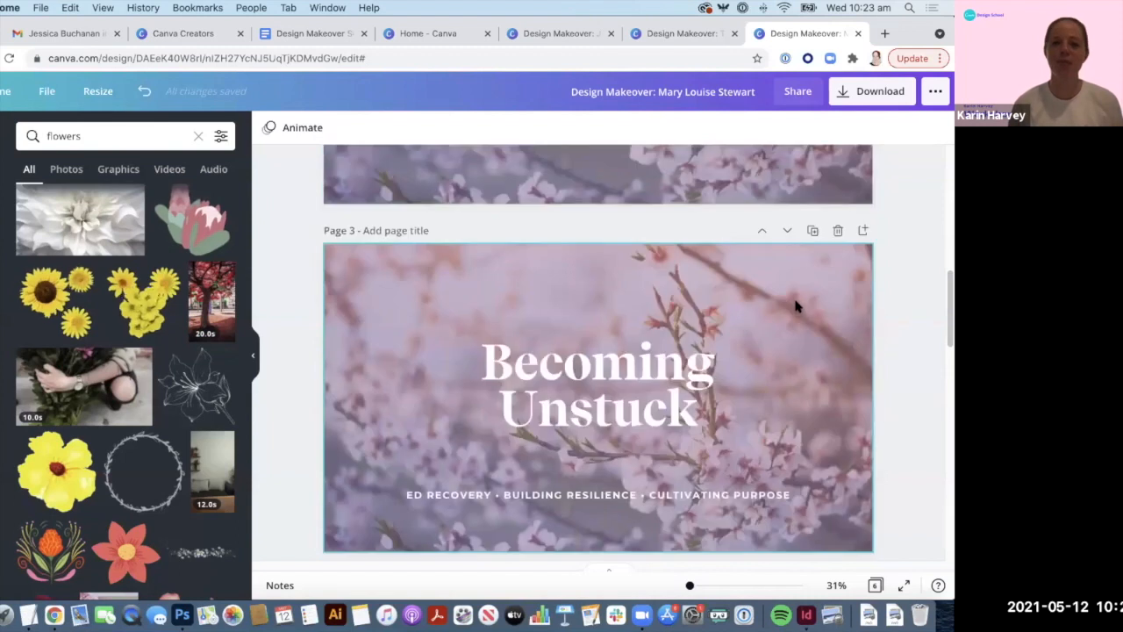
{"action": "scroll", "coordinate": [808, 308], "scroll_direction": "up", "scroll_amount": 4}
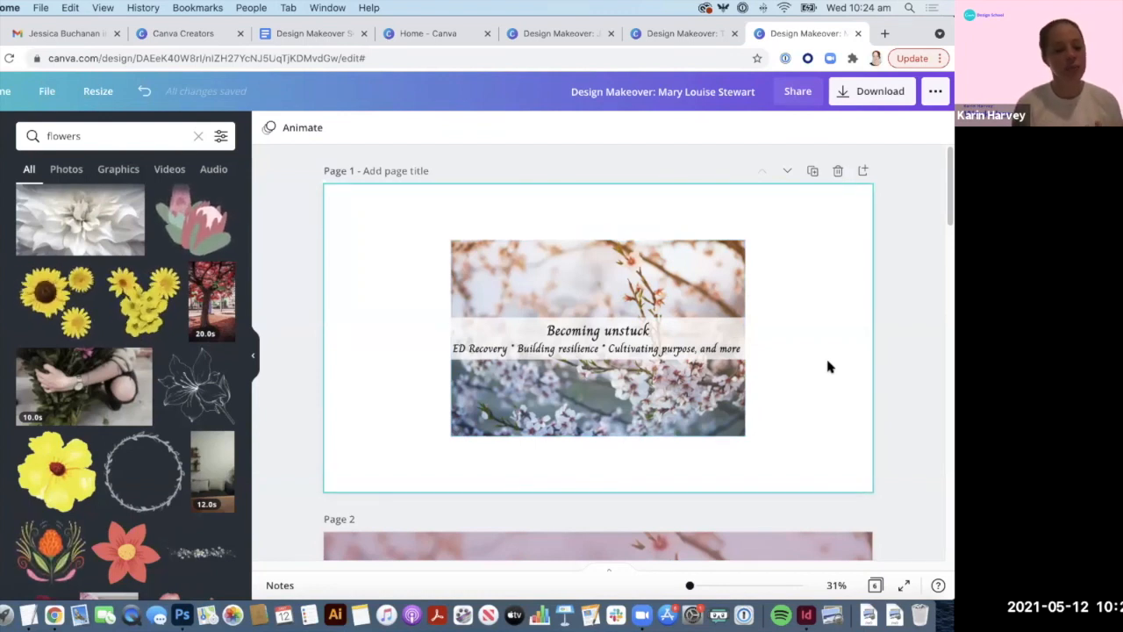
{"action": "scroll", "coordinate": [806, 374], "scroll_direction": "down", "scroll_amount": 2}
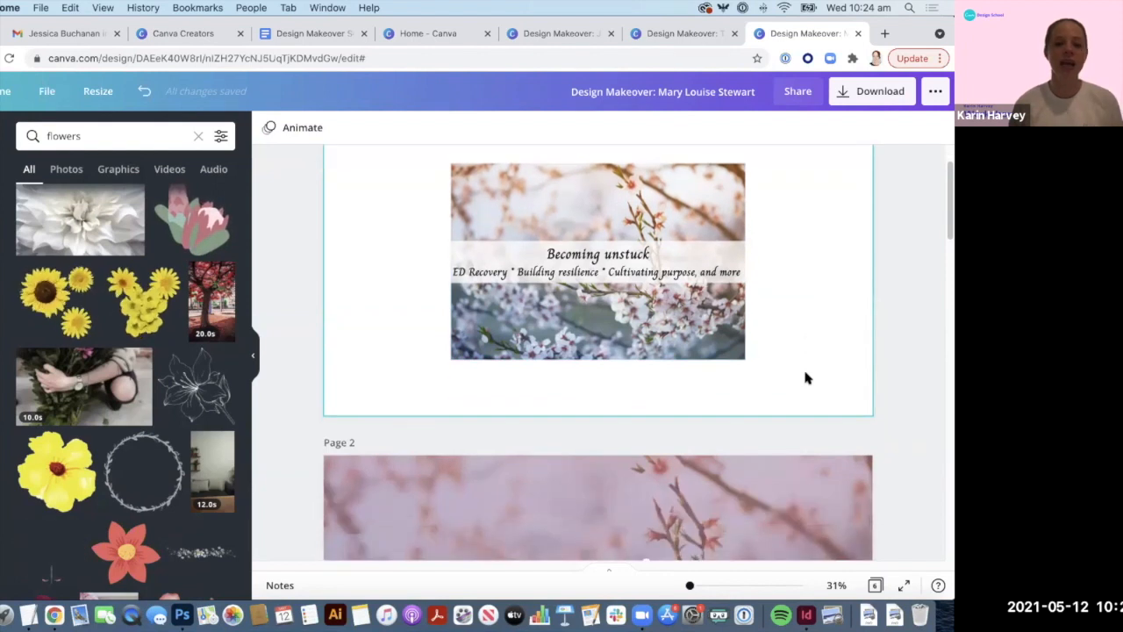
{"action": "scroll", "coordinate": [806, 377], "scroll_direction": "down", "scroll_amount": 4}
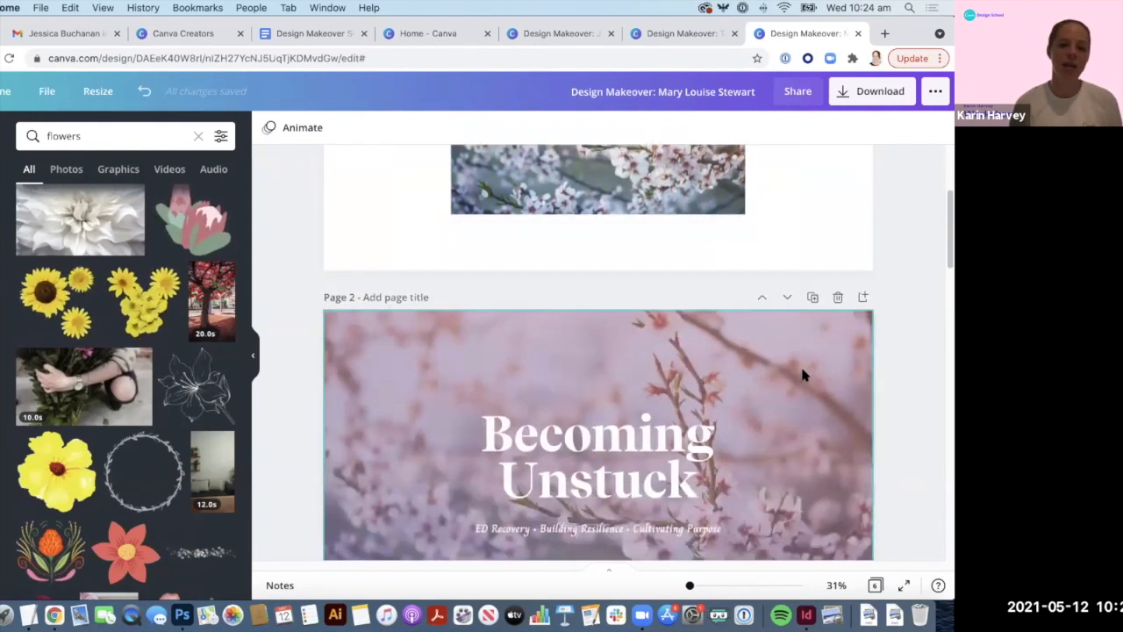
{"action": "scroll", "coordinate": [803, 375], "scroll_direction": "up", "scroll_amount": 3}
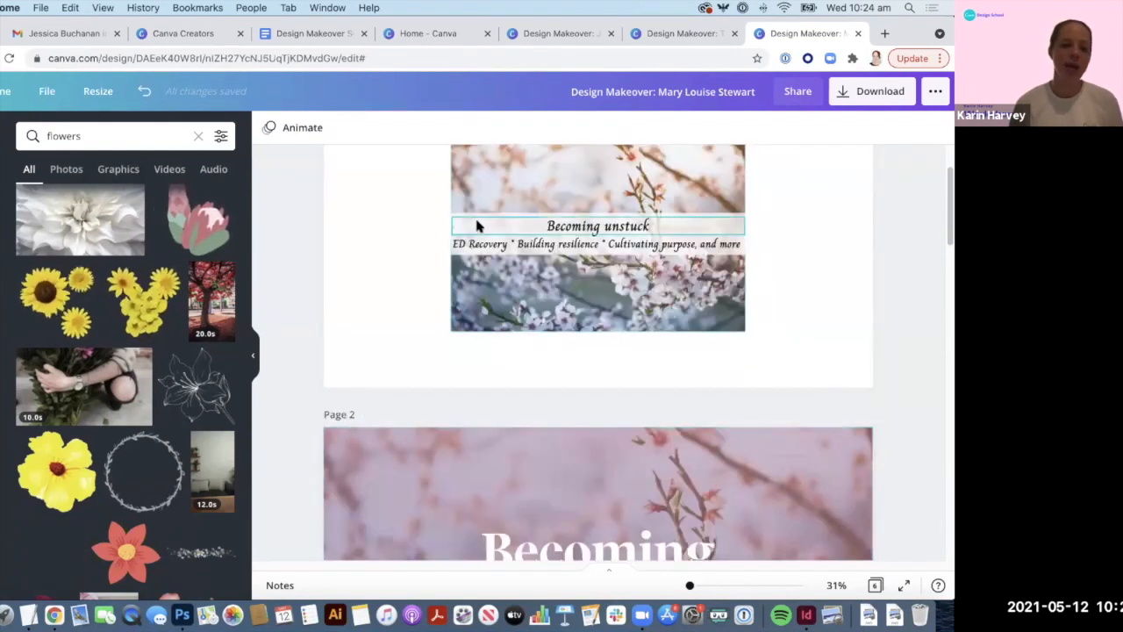
Step: Compare the original banner's heading and text band on page 1 with the tinted full-page layout on page 2
{"action": "left_click", "coordinate": [498, 242]}
{"action": "left_click", "coordinate": [390, 230]}
{"action": "left_click", "coordinate": [727, 304]}
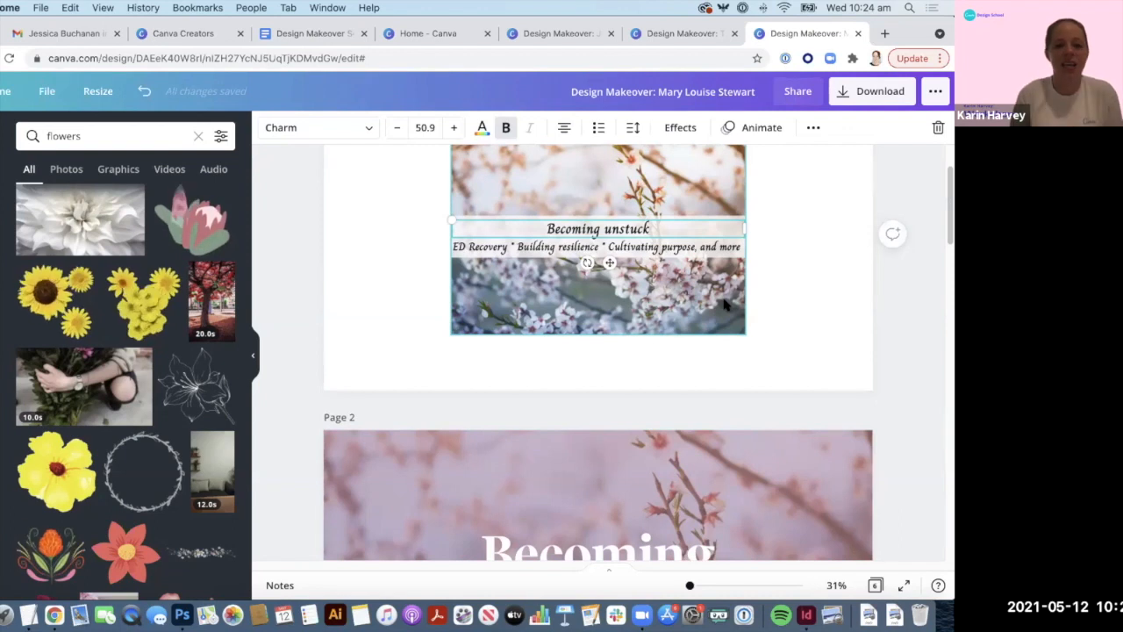
{"action": "scroll", "coordinate": [770, 369], "scroll_direction": "down", "scroll_amount": 5}
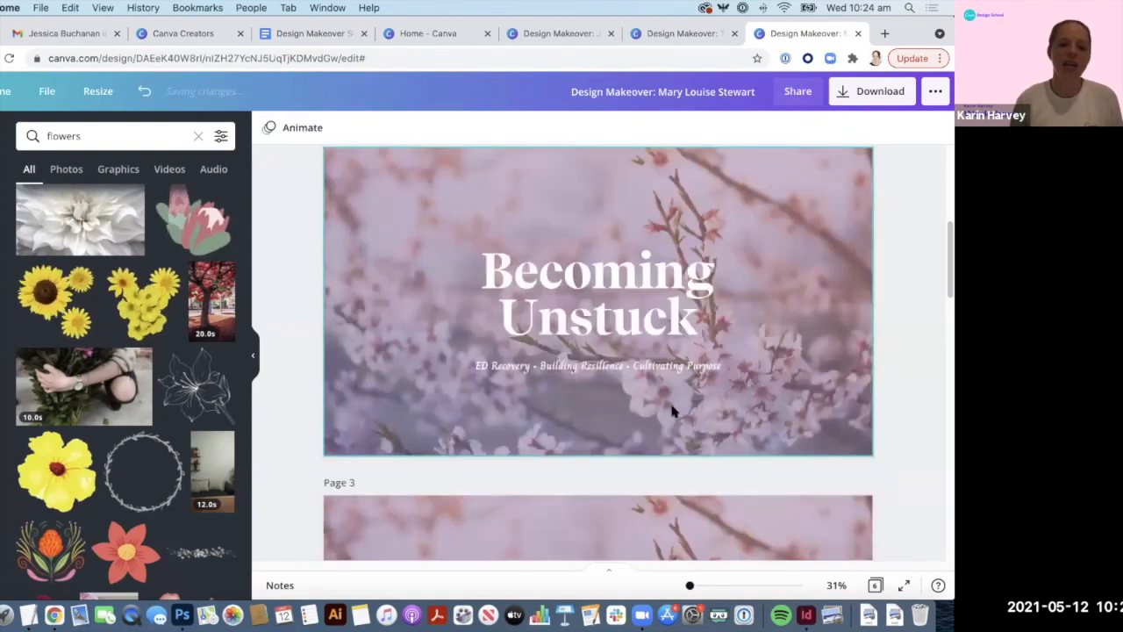
{"action": "scroll", "coordinate": [693, 406], "scroll_direction": "up", "scroll_amount": 1}
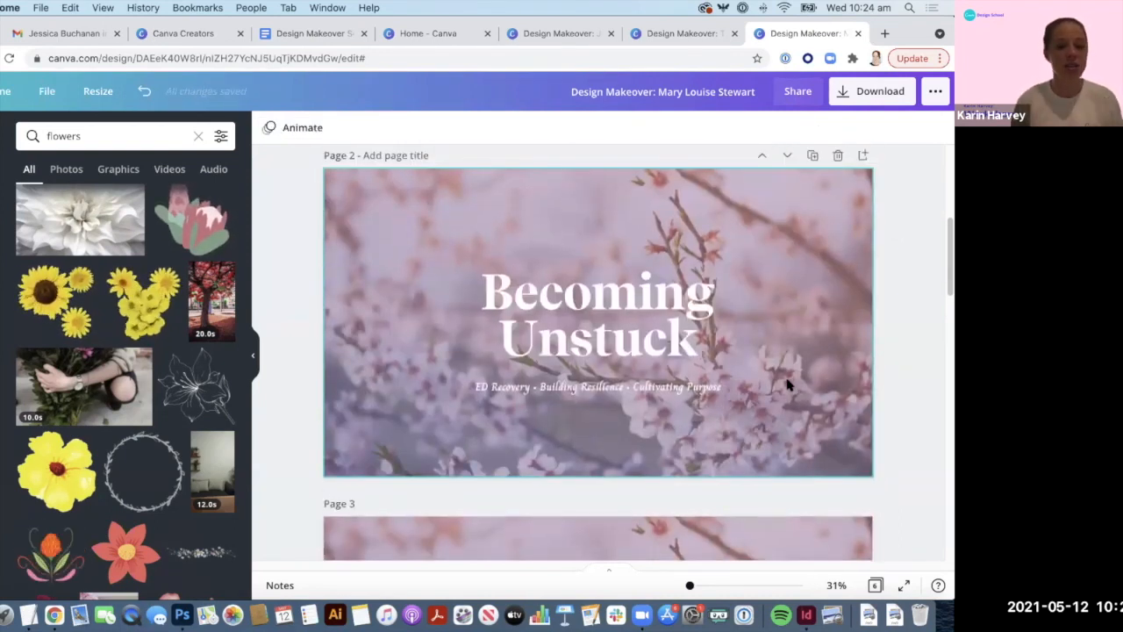
{"action": "left_click", "coordinate": [756, 191]}
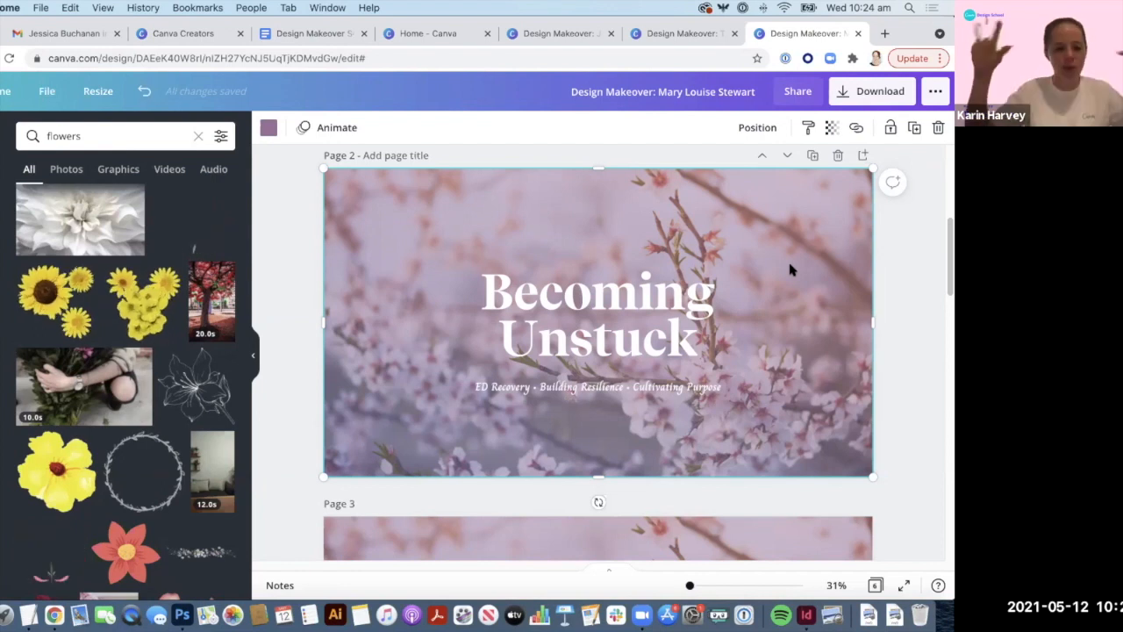
Step: Examine the subtitle and heading fonts on page 3, and hide the search results to give the design more room
{"action": "scroll", "coordinate": [728, 373], "scroll_direction": "down", "scroll_amount": 5}
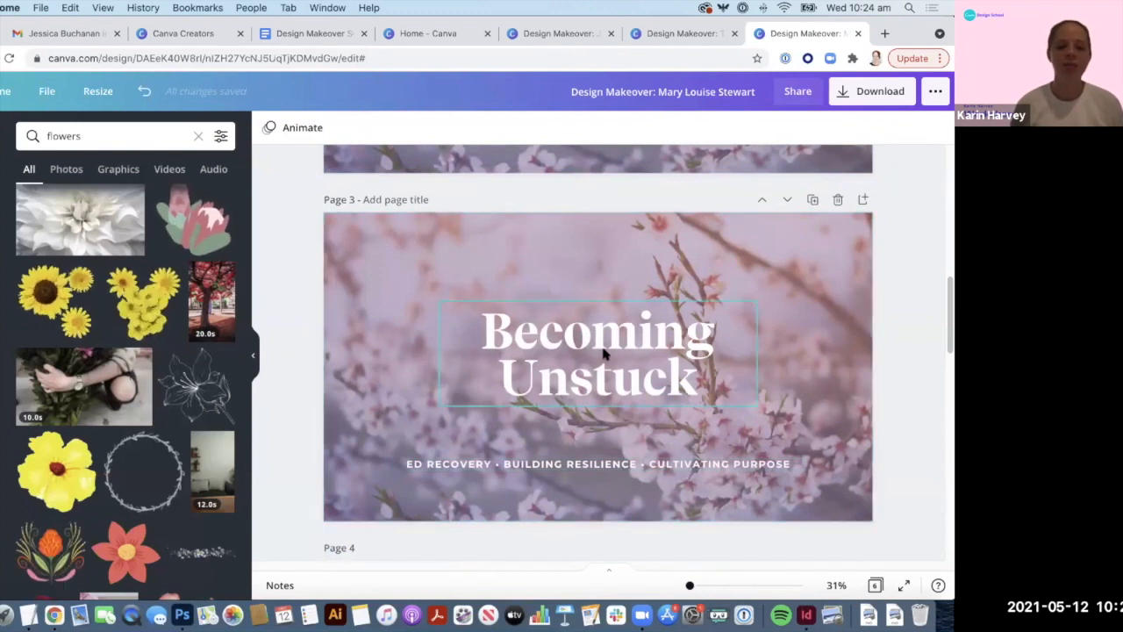
{"action": "left_click", "coordinate": [676, 403]}
{"action": "left_click", "coordinate": [680, 469]}
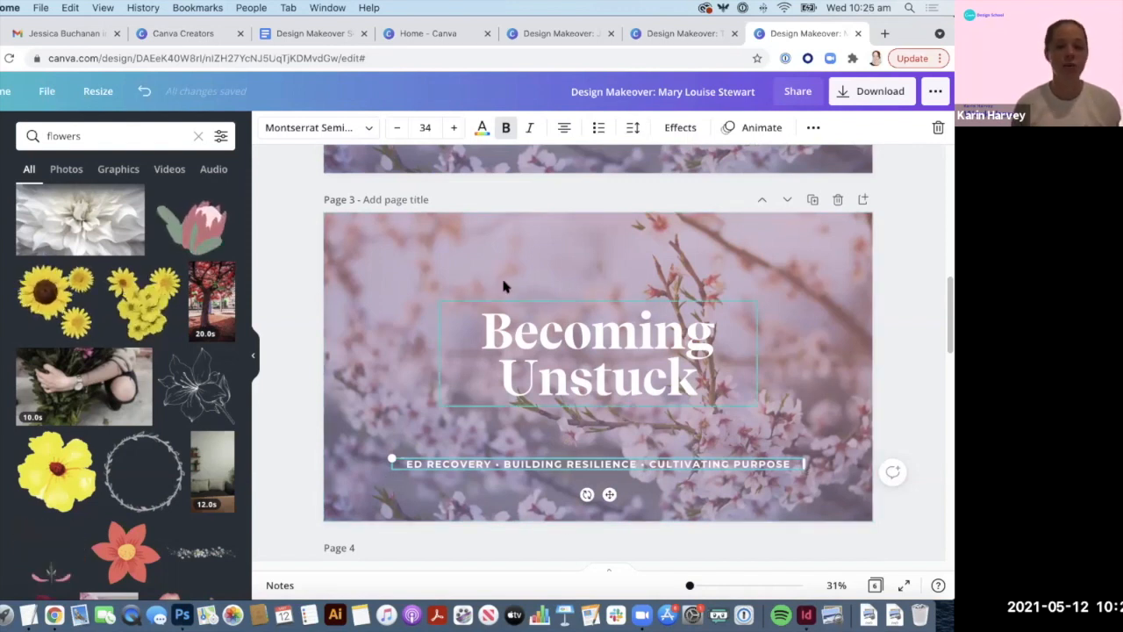
{"action": "left_click", "coordinate": [506, 369]}
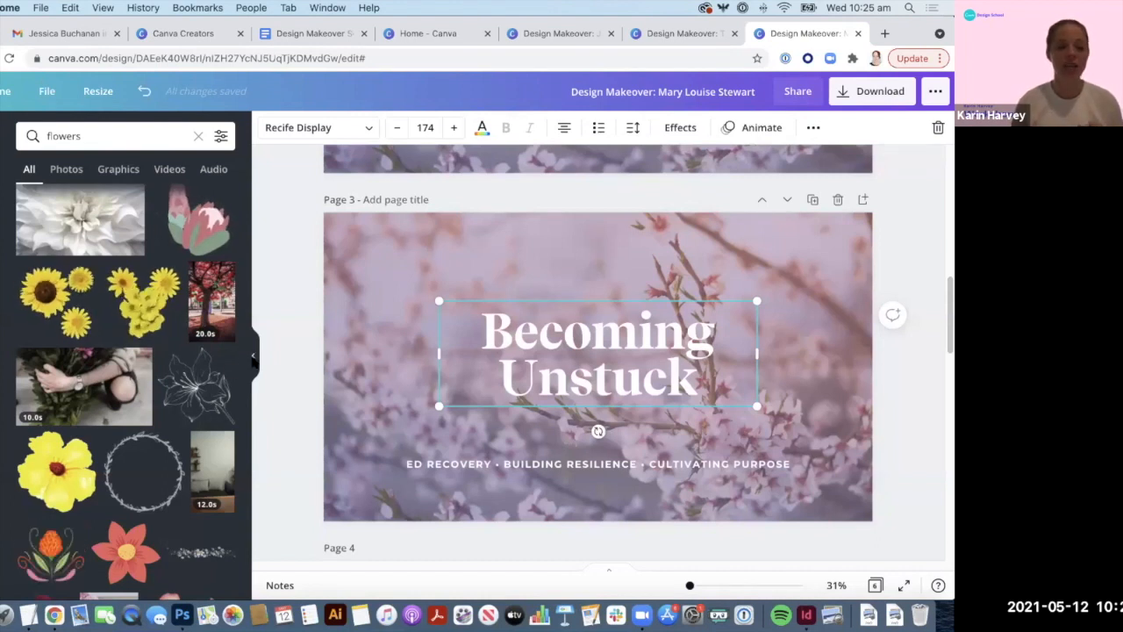
{"action": "left_click", "coordinate": [254, 360]}
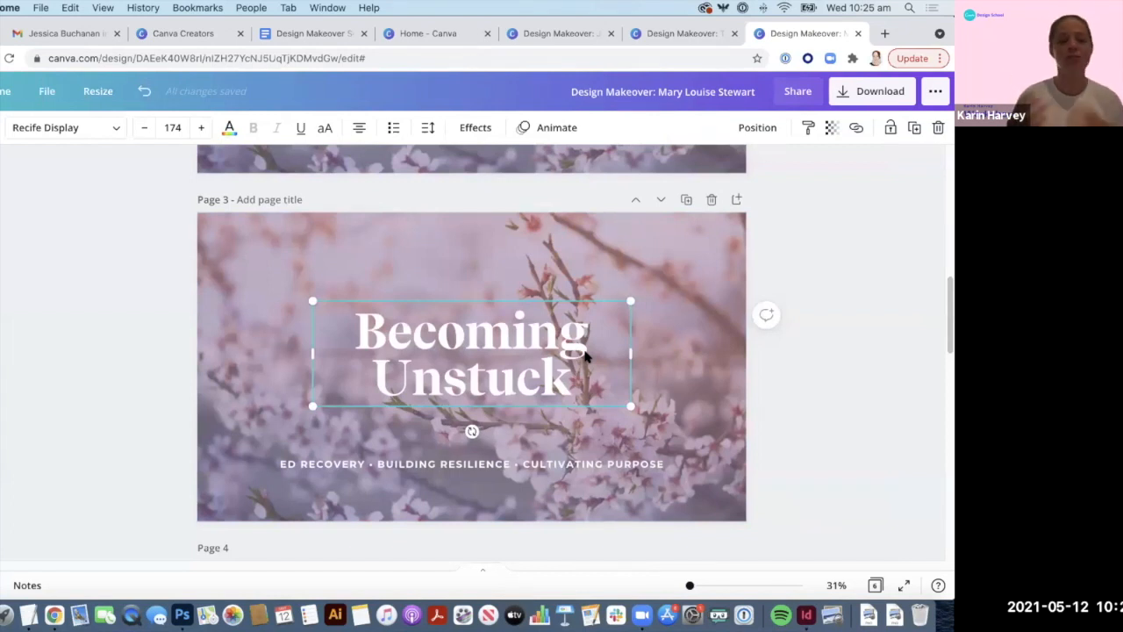
Step: Stretch page 3's purple tint overlay over the uncovered photo strip at the page's left edge, and hide the colour choices
{"action": "left_click", "coordinate": [807, 410]}
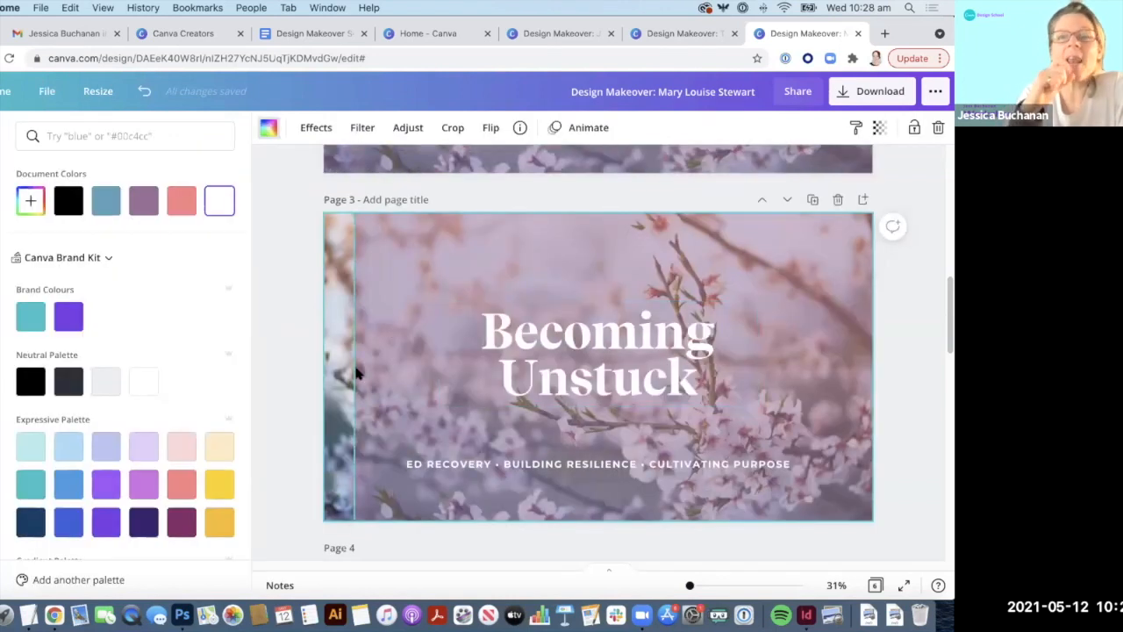
{"action": "left_click", "coordinate": [356, 373]}
{"action": "left_click_drag", "start_coordinate": [355, 373], "coordinate": [257, 354]}
{"action": "left_click", "coordinate": [255, 354]}
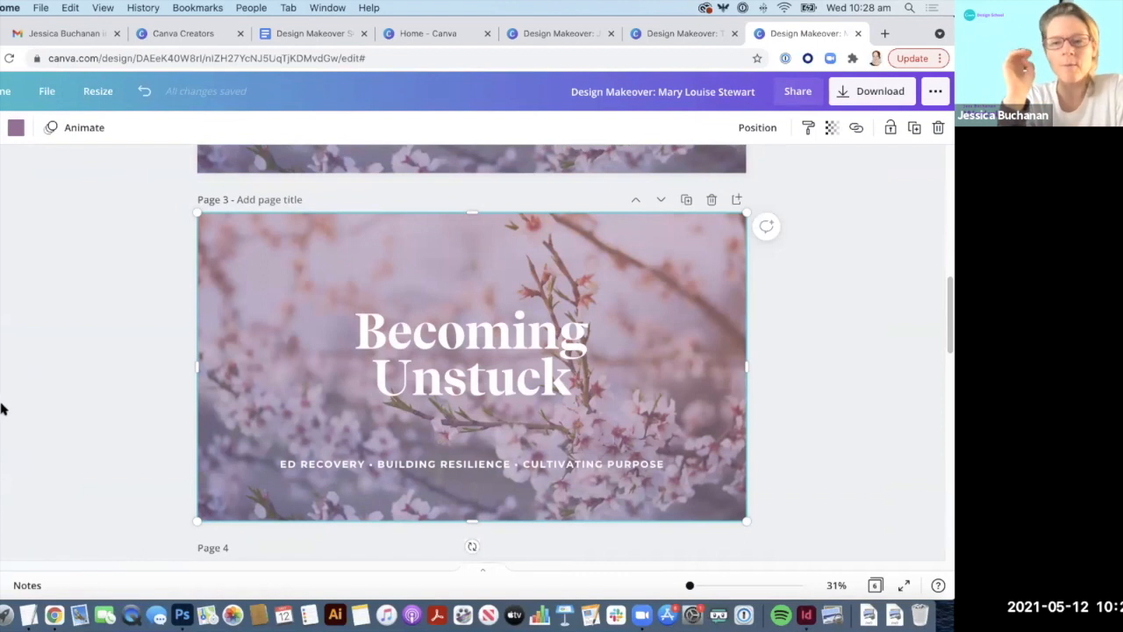
Step: Search the help for "short" and look through the list of keyboard shortcuts
{"action": "scroll", "coordinate": [7, 456], "scroll_direction": "down", "scroll_amount": 5}
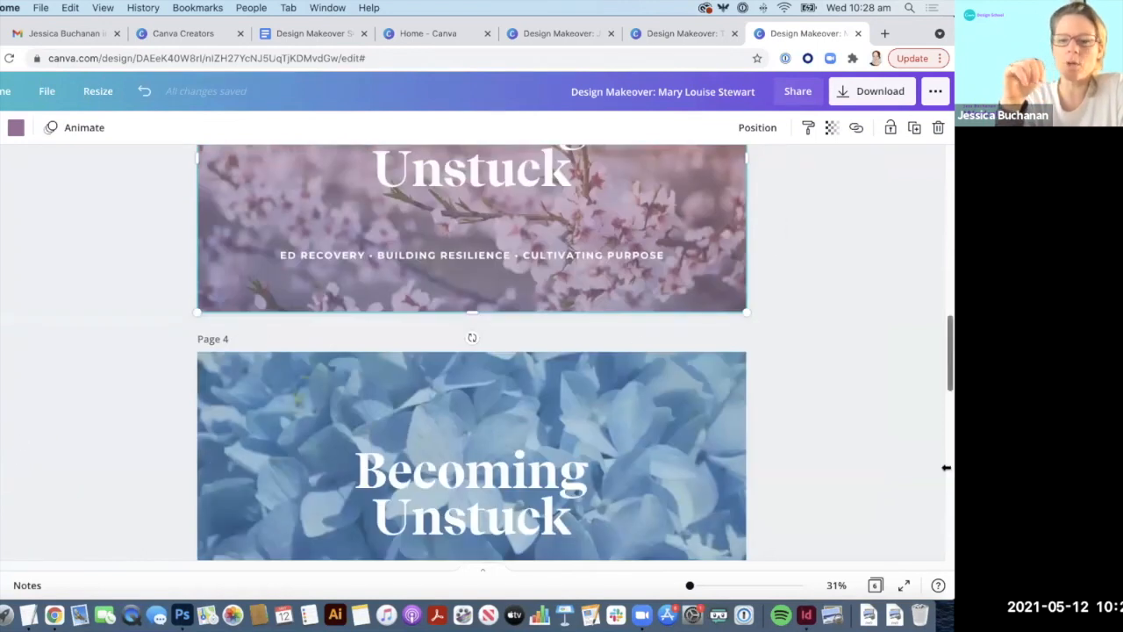
{"action": "left_click", "coordinate": [938, 585]}
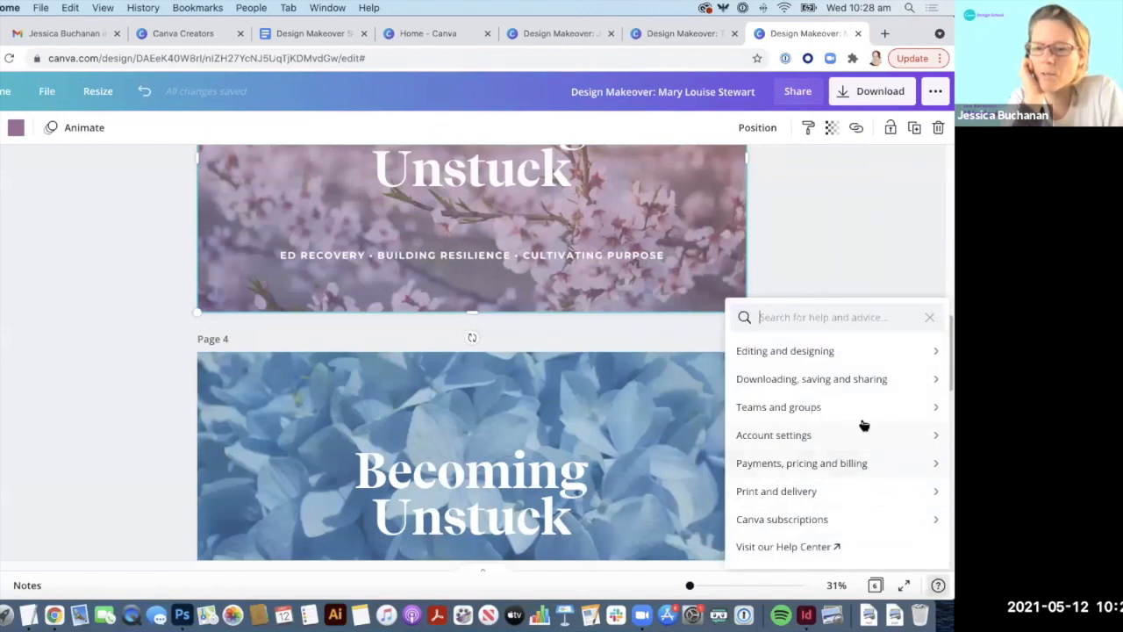
{"action": "type", "text": "short"}
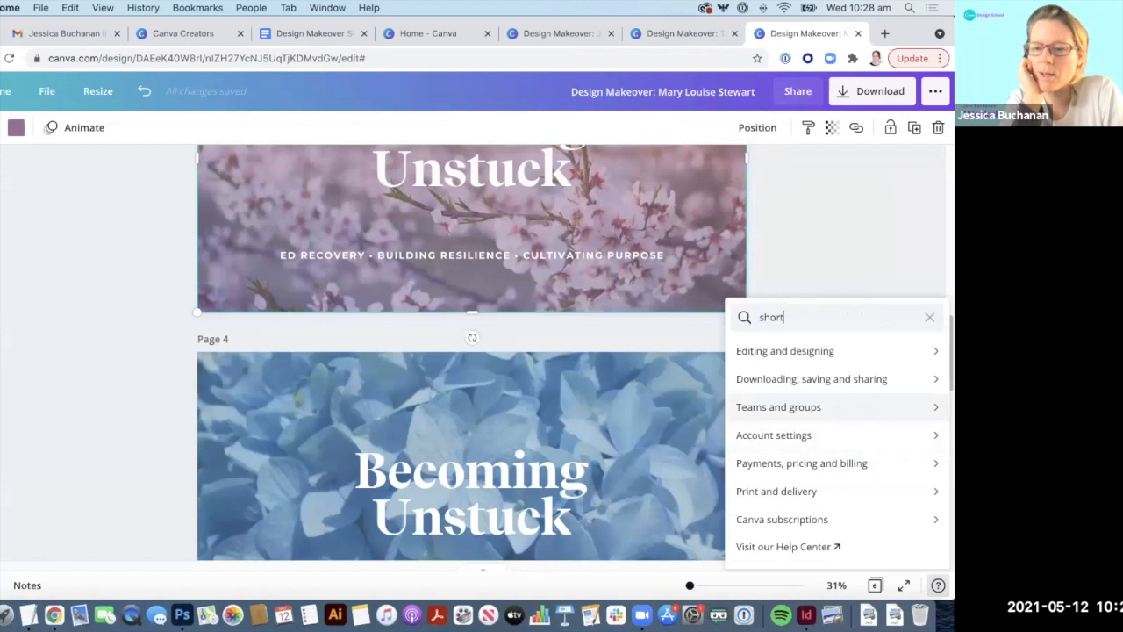
{"action": "left_click", "coordinate": [788, 352]}
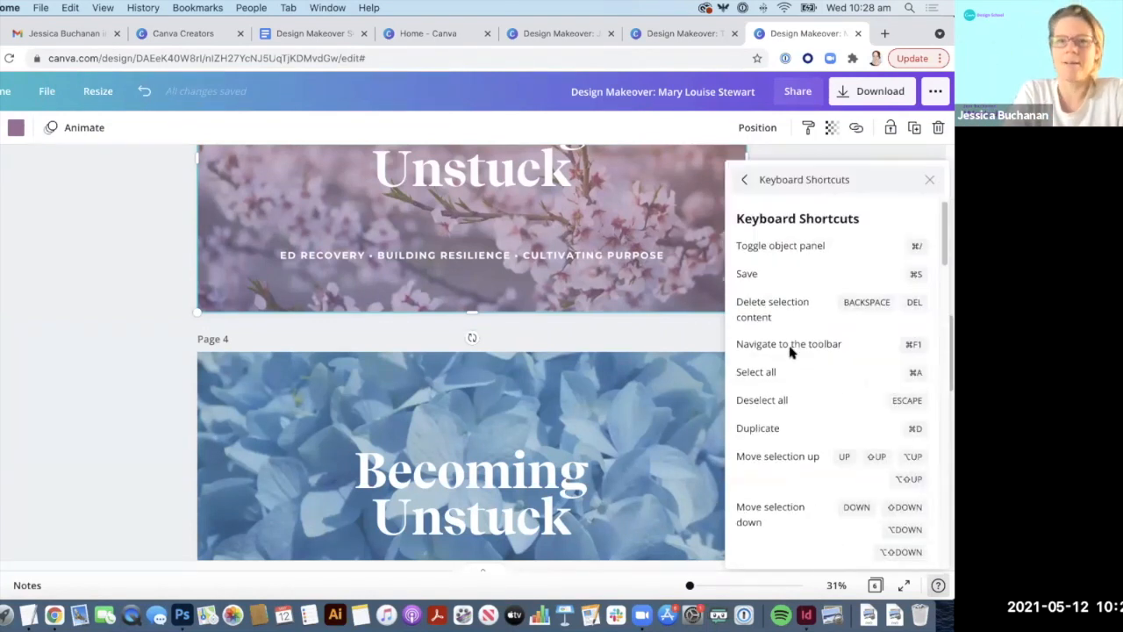
{"action": "scroll", "coordinate": [832, 380], "scroll_direction": "down", "scroll_amount": 10}
{"action": "scroll", "coordinate": [834, 392], "scroll_direction": "up", "scroll_amount": 5}
{"action": "scroll", "coordinate": [833, 392], "scroll_direction": "up", "scroll_amount": 5}
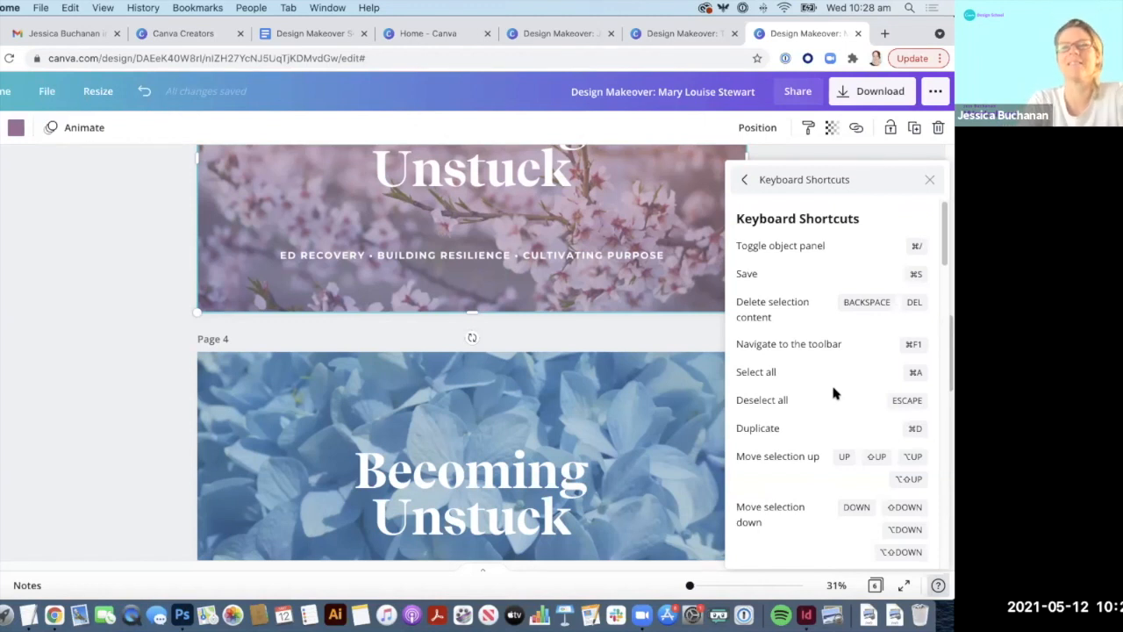
{"action": "scroll", "coordinate": [835, 393], "scroll_direction": "down", "scroll_amount": 1}
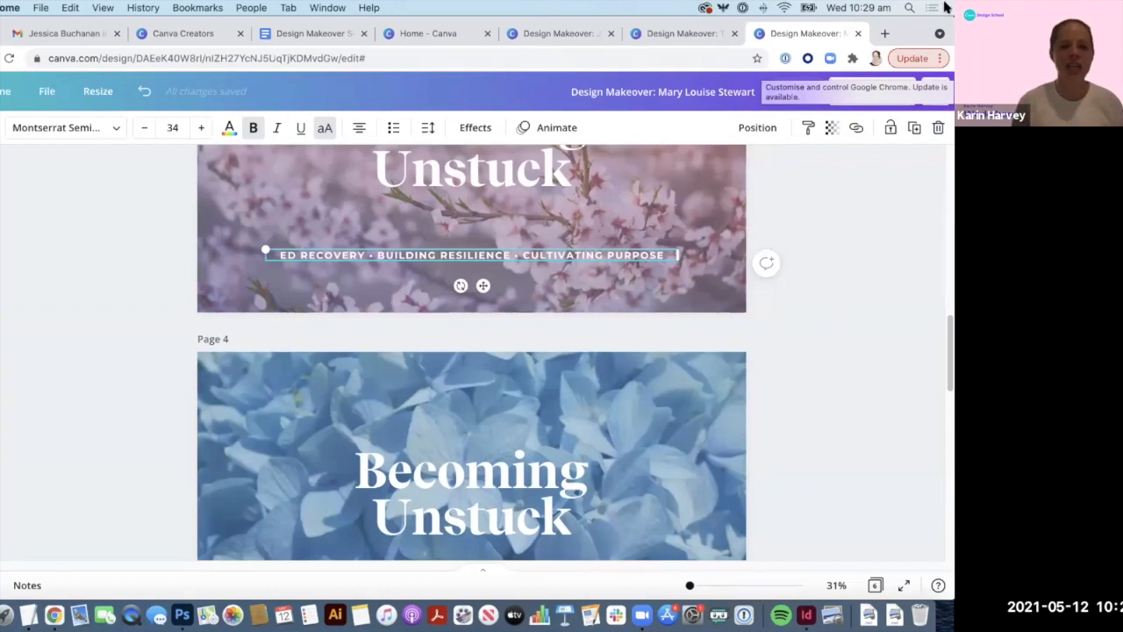
{"action": "left_click", "coordinate": [469, 336]}
{"action": "left_click", "coordinate": [466, 255]}
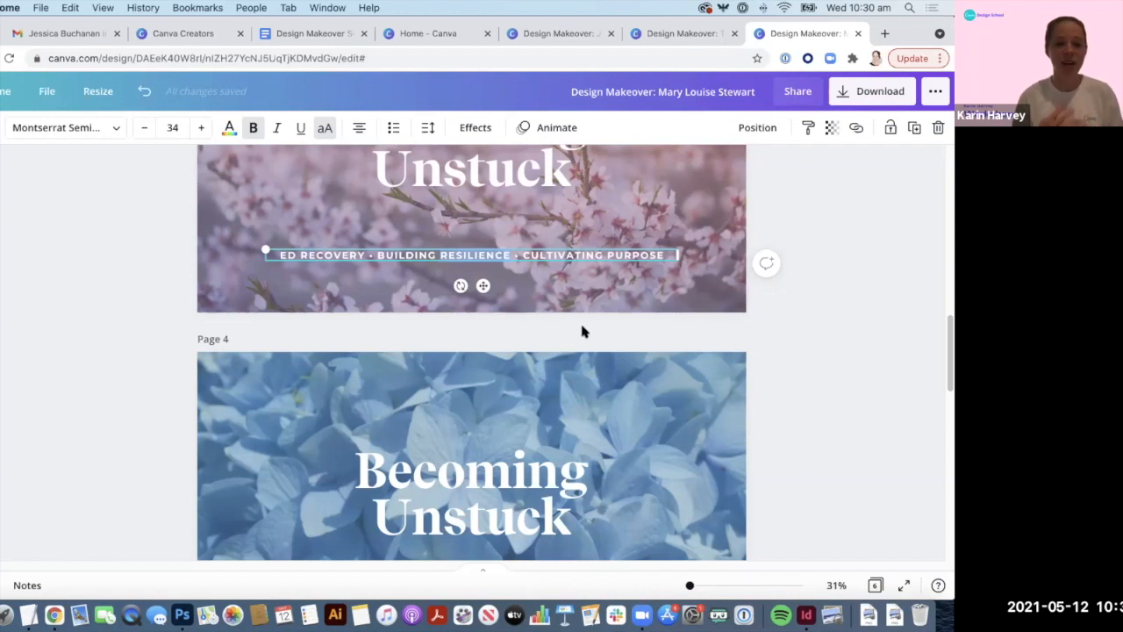
{"action": "left_click", "coordinate": [497, 262]}
{"action": "left_click", "coordinate": [502, 255]}
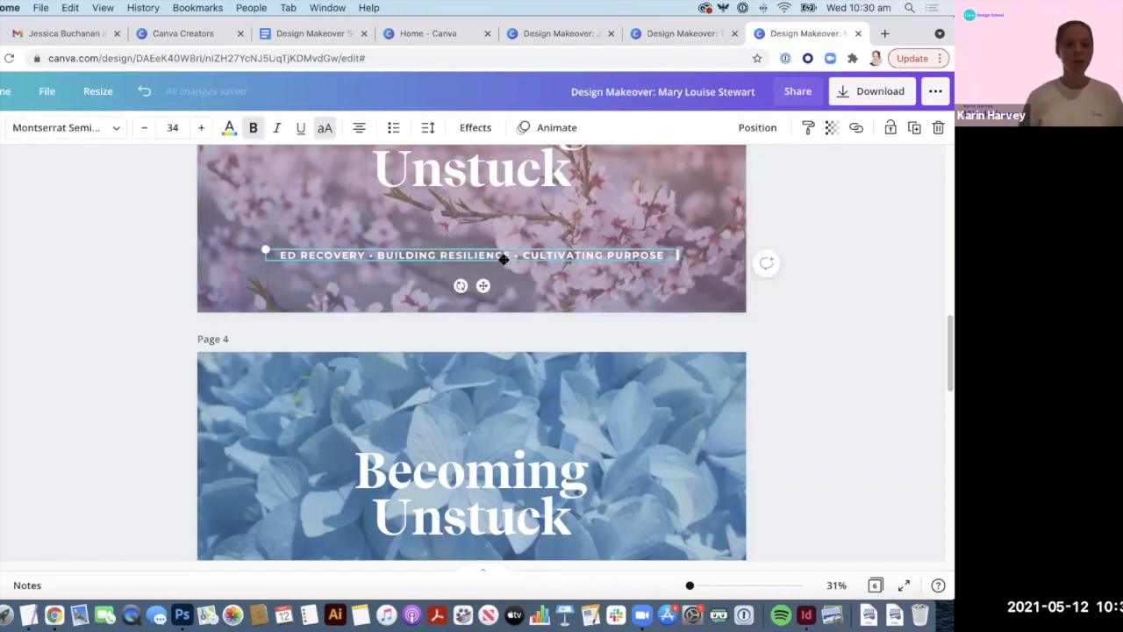